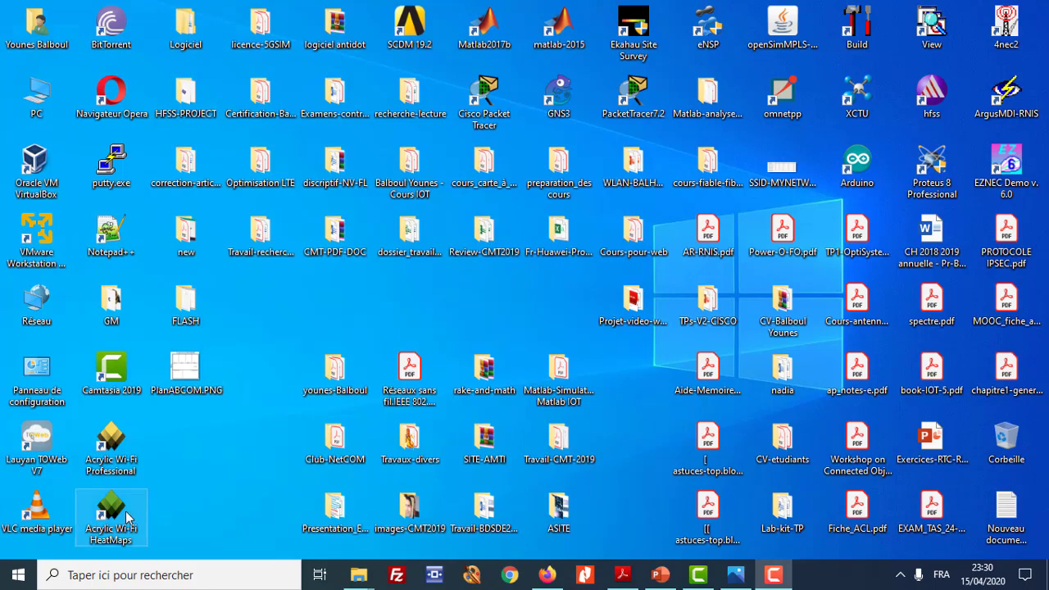
Launch Acrylic Wi-Fi HeatMaps as administrator and continue past the educational licence notice
right_click(115, 508)
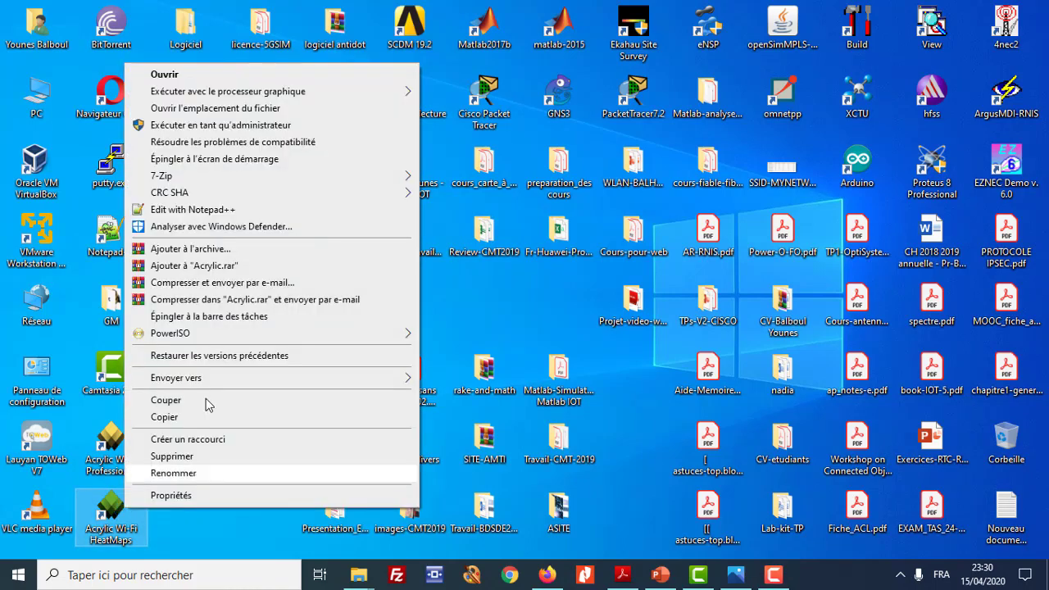
left_click(205, 125)
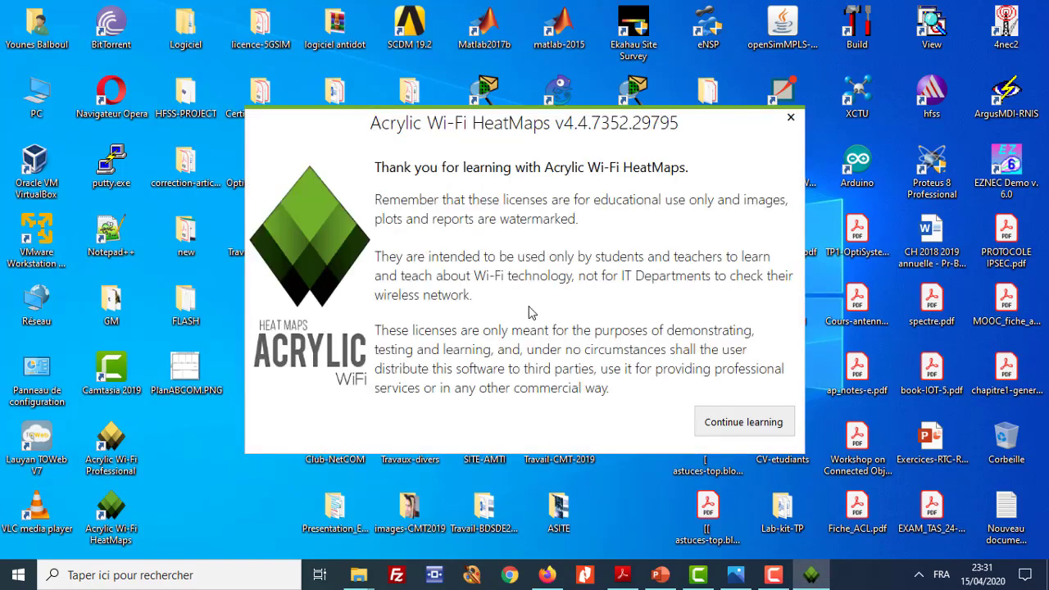
left_click(709, 420)
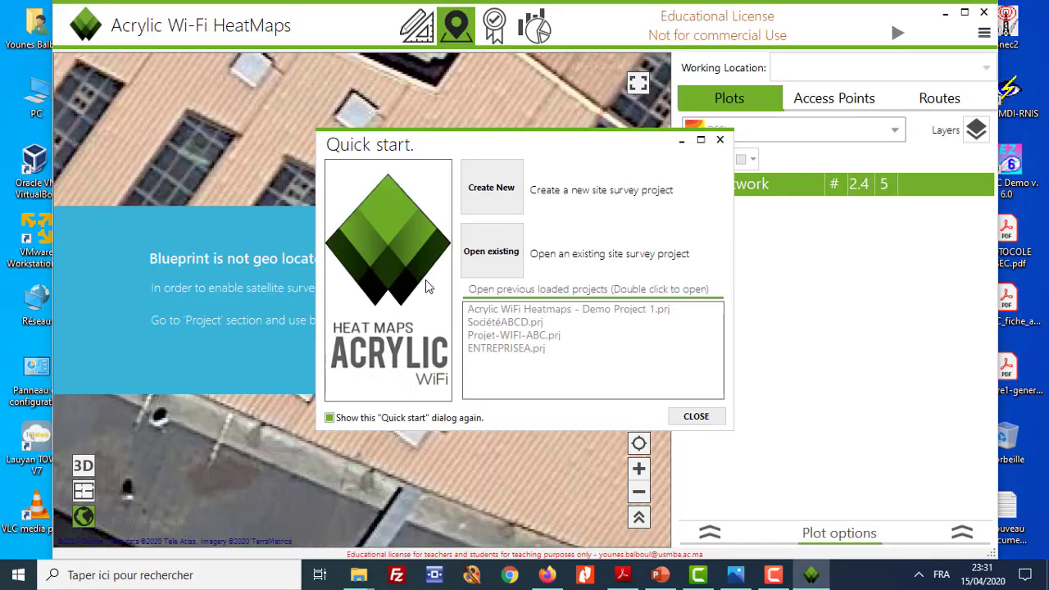
Start a new site survey project and name it "Projet -2.4Ghz-ABCOM"
left_click(491, 194)
left_click_drag(515, 160, 426, 159)
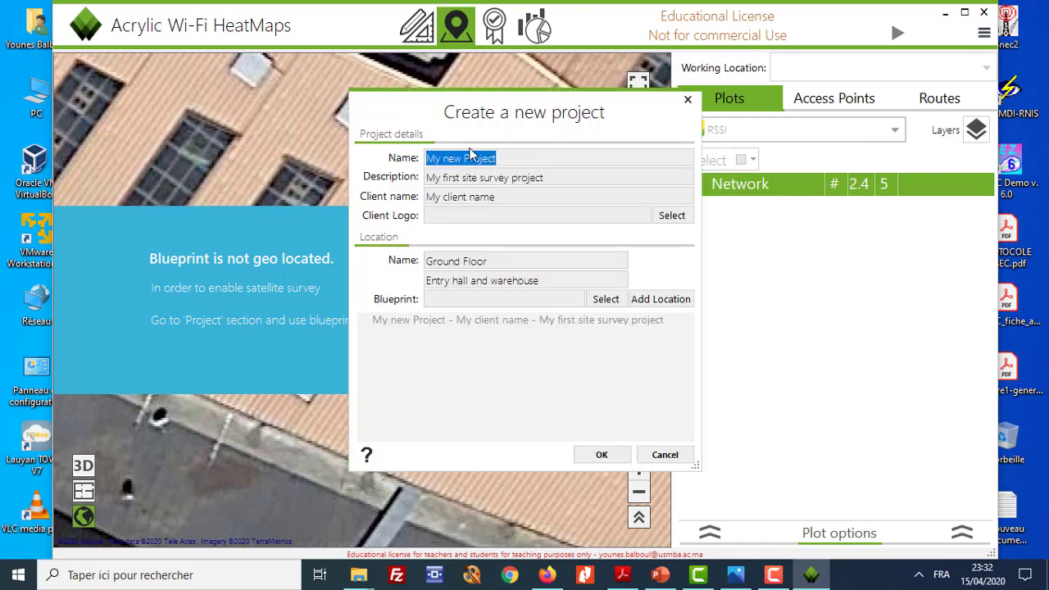
type("Proj")
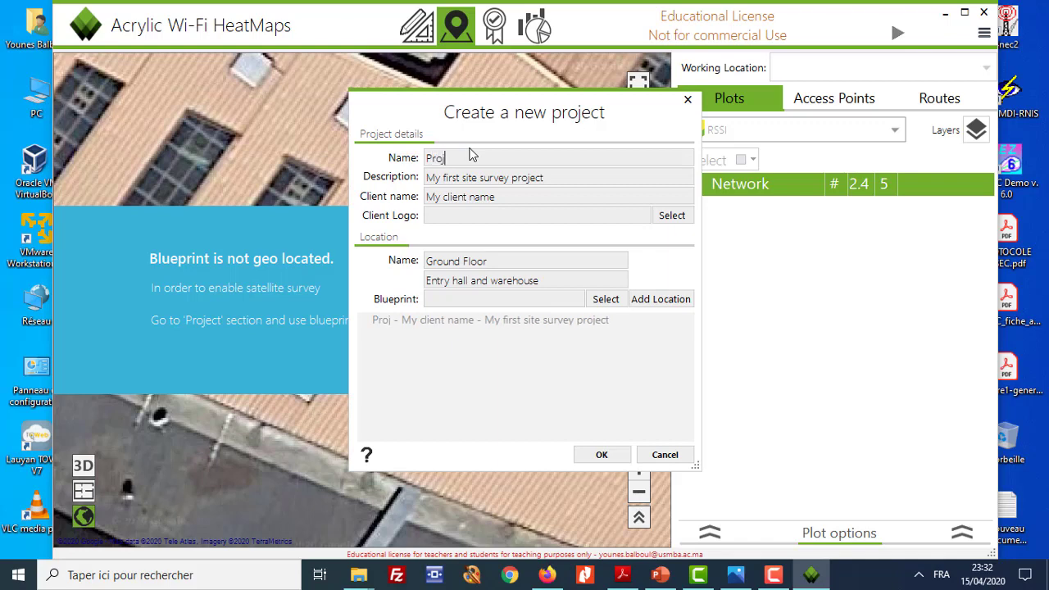
type("e")
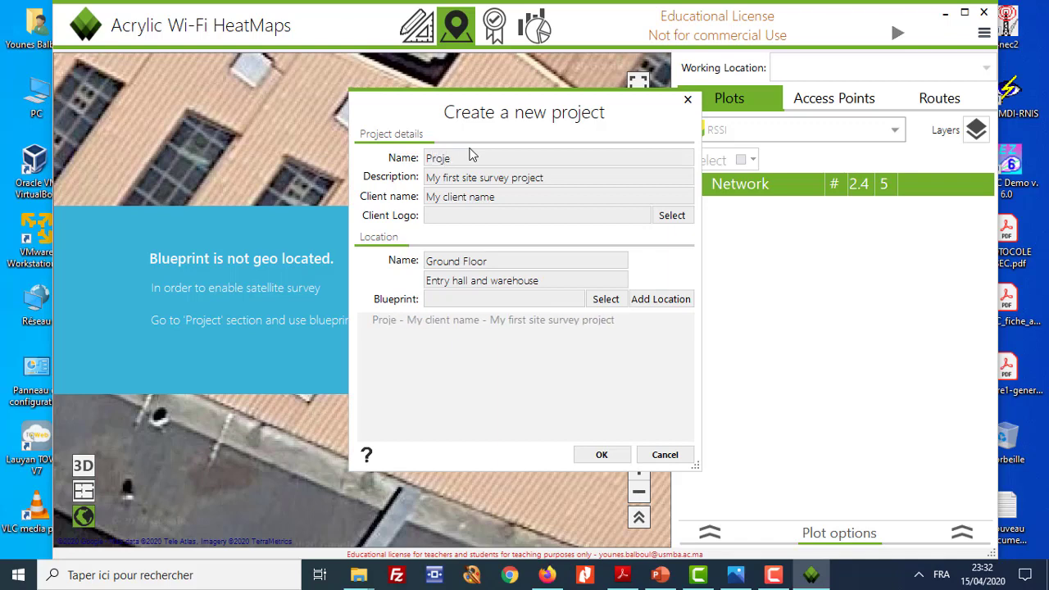
type("t -2.")
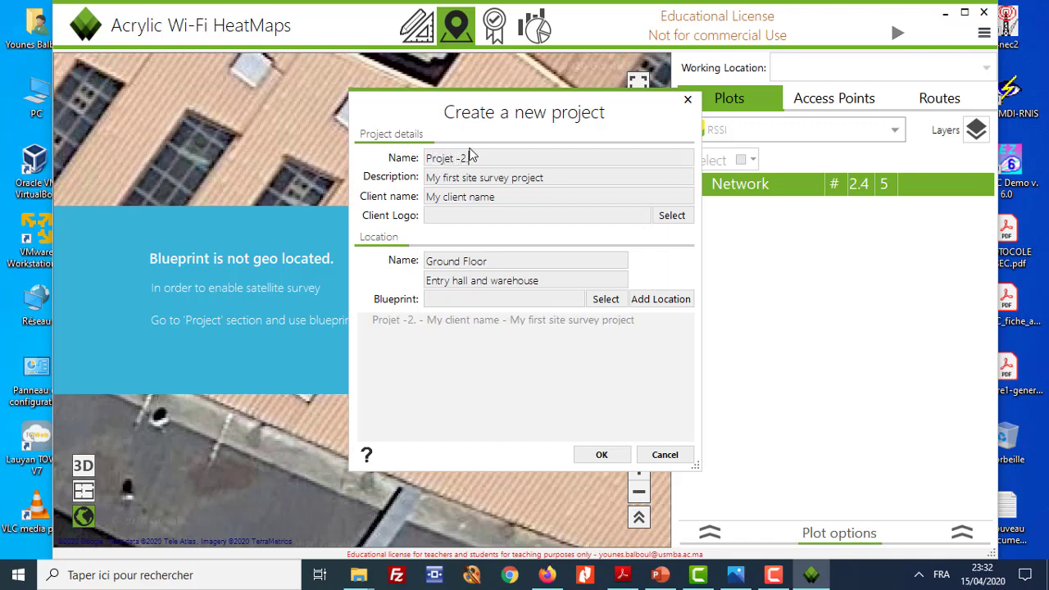
type("4G")
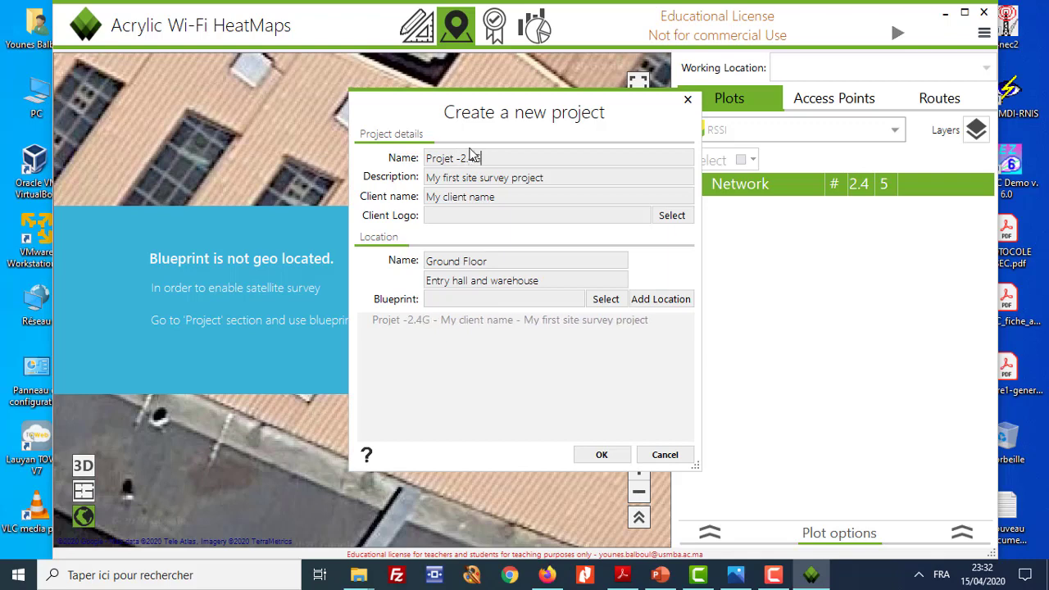
type("hz-")
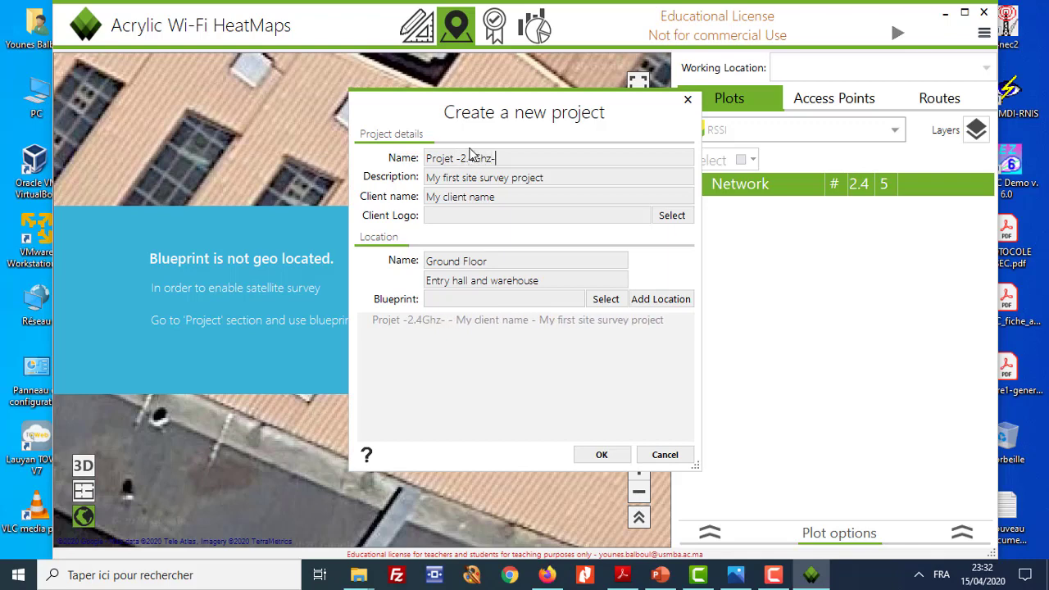
type("ABC")
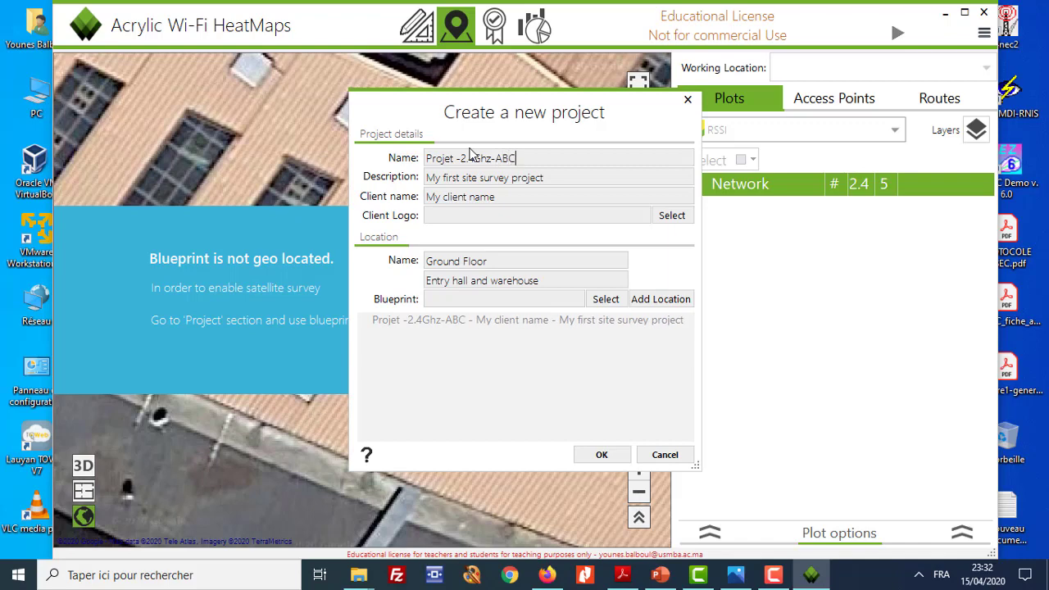
type("OM")
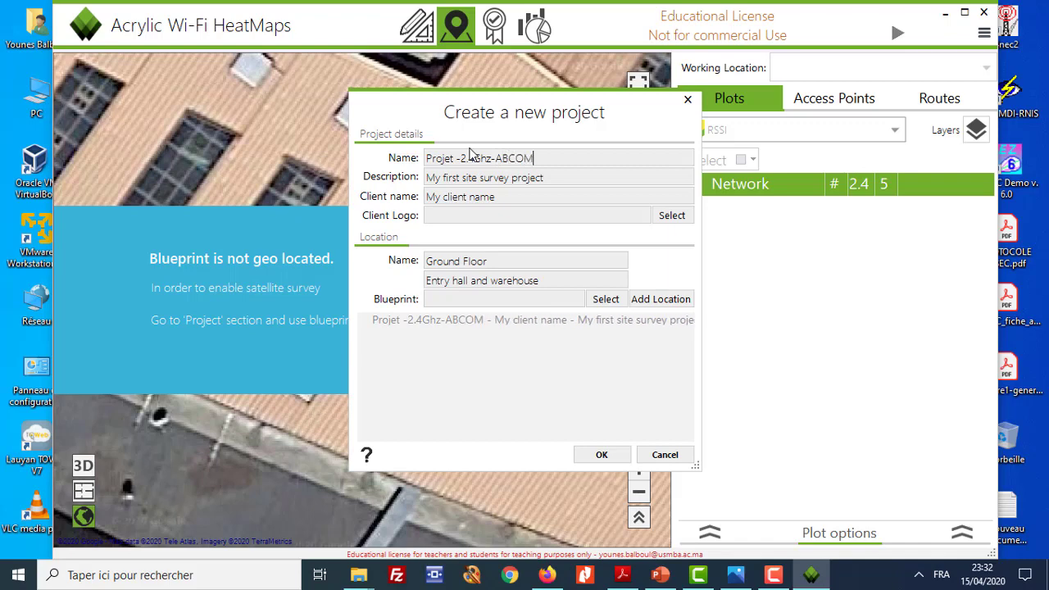
Set the project description to "SolutionWIFI" and the client name to "ABCOM"
left_click_drag(574, 178, 420, 182)
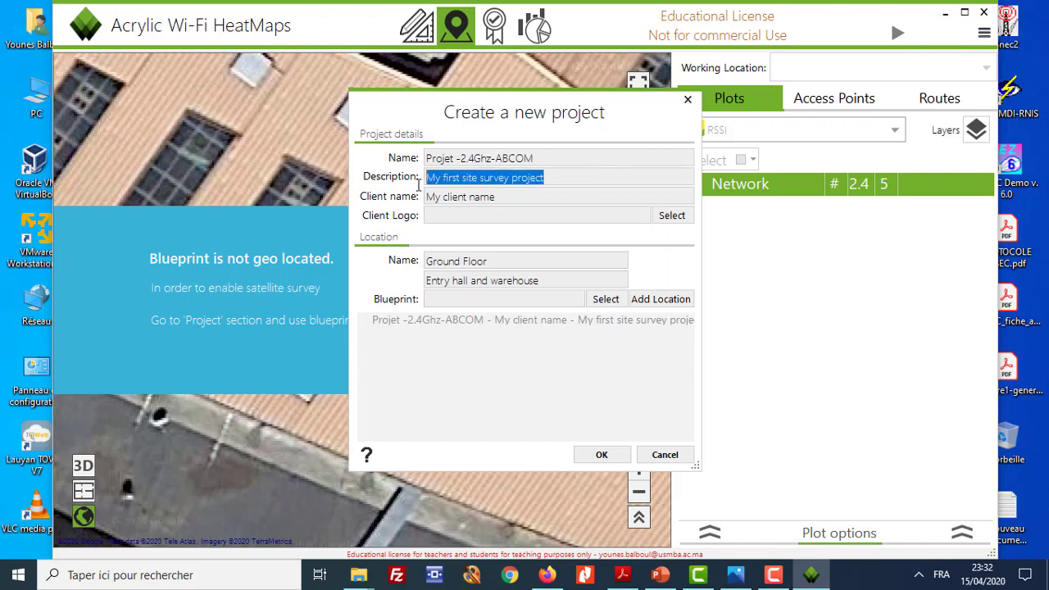
type("Solutio")
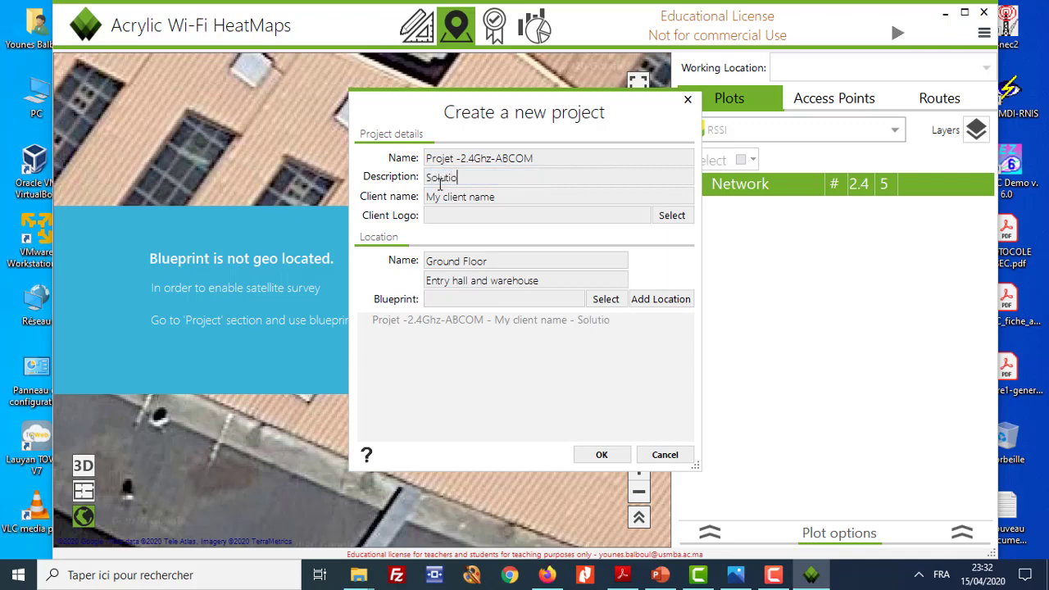
type("nWIFI")
left_click_drag(502, 197, 392, 205)
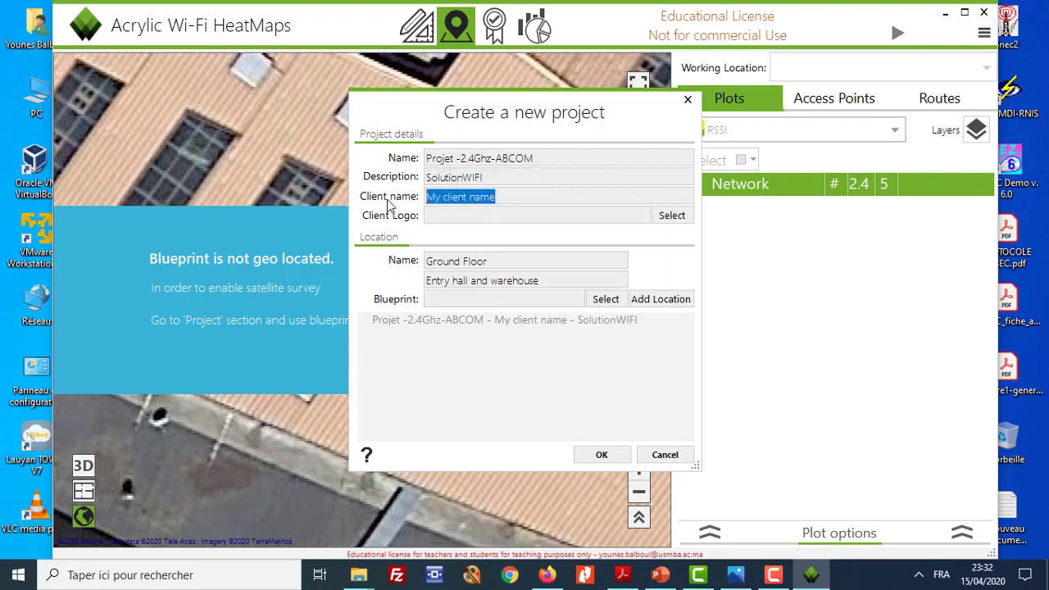
type("ABCOM")
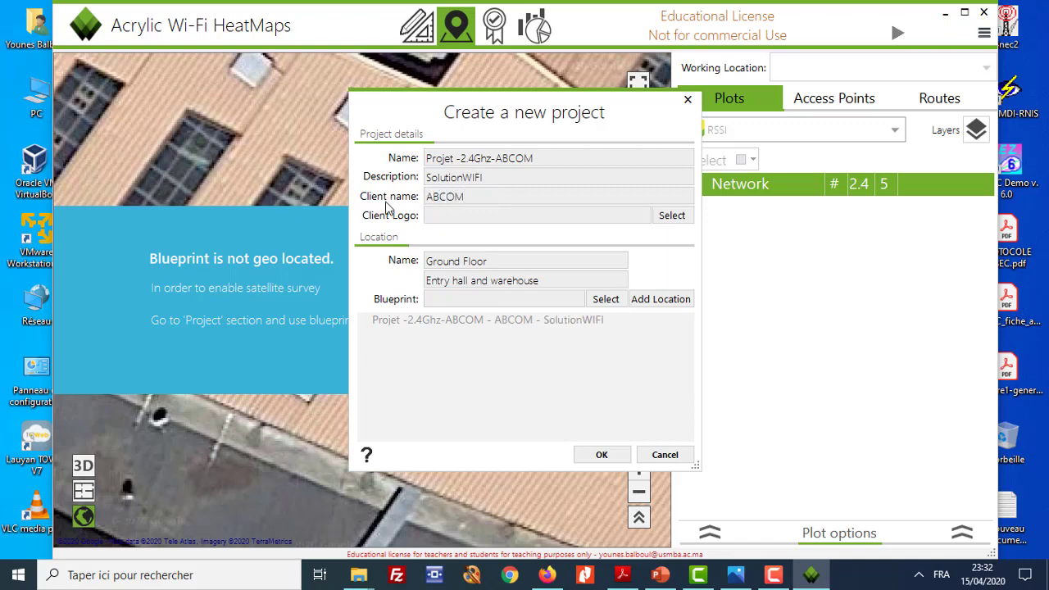
left_click(468, 218)
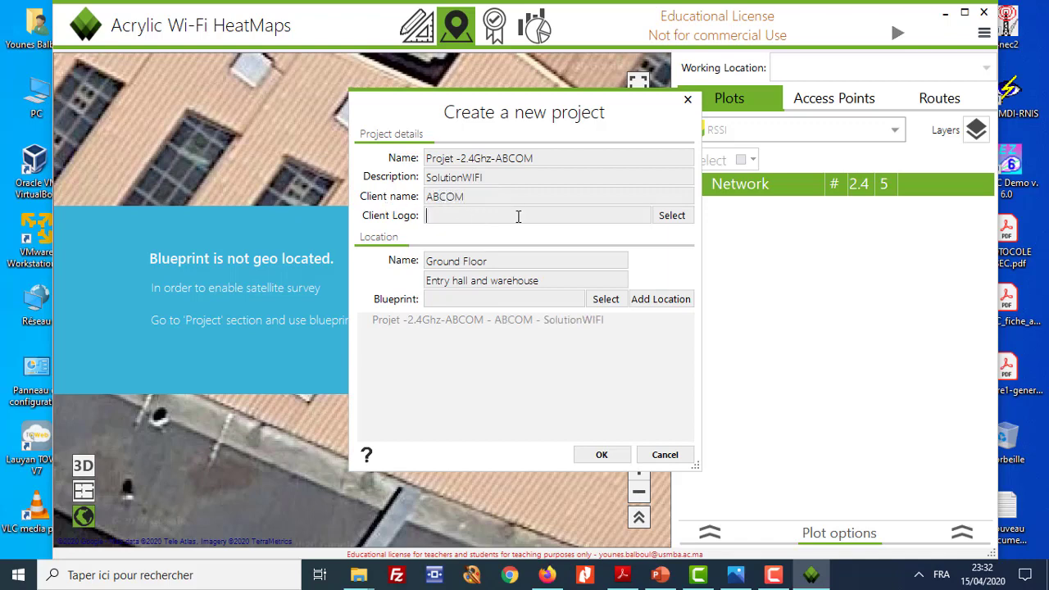
Replace both the default location name and the location description with "ETAGE1"
left_click(515, 259)
key("ctrl+a")
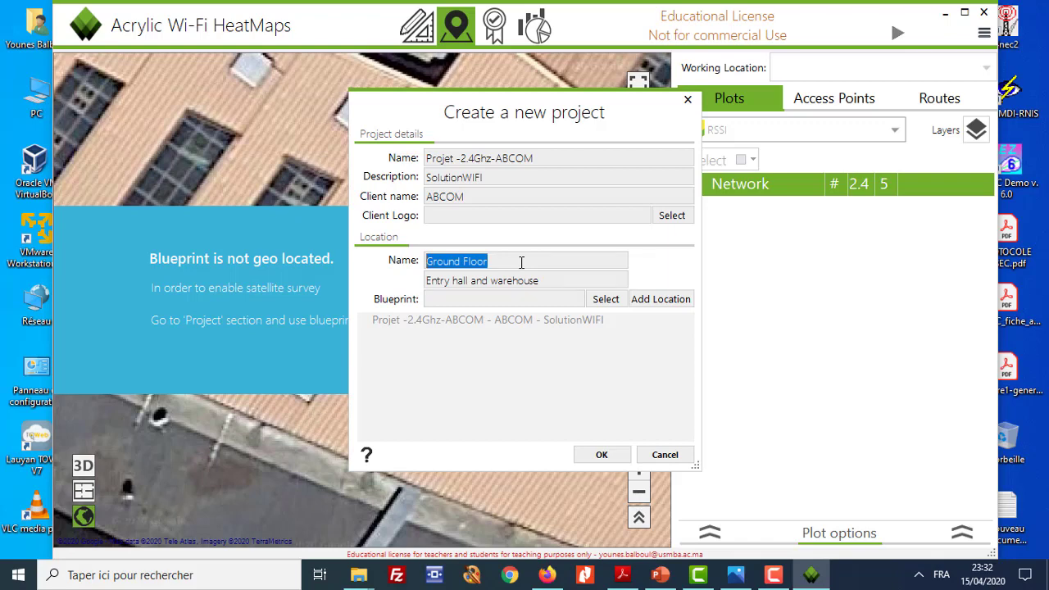
type("ETAGE")
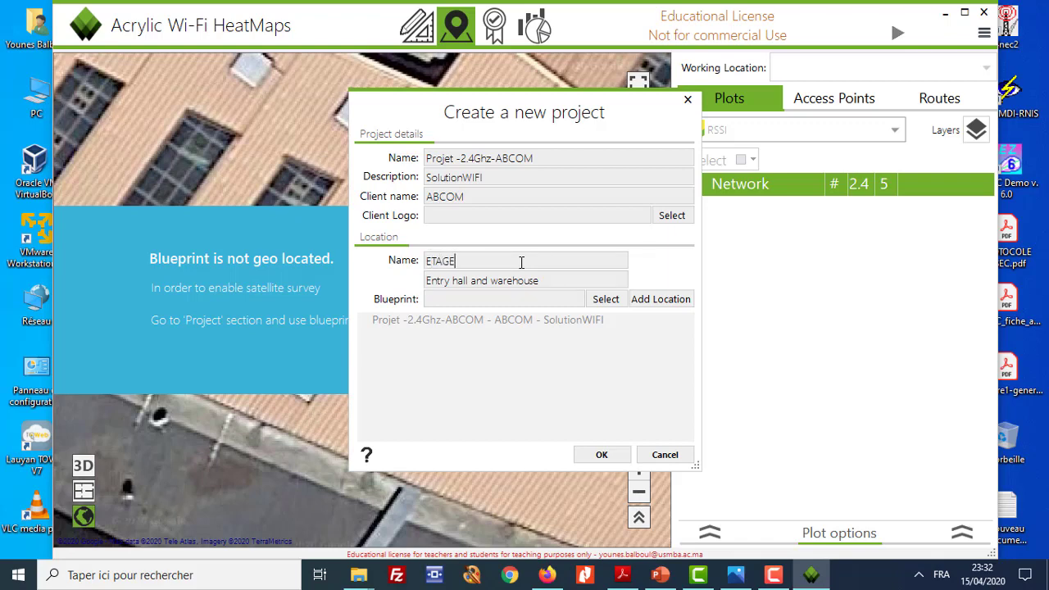
type("1")
left_click_drag(562, 276, 396, 277)
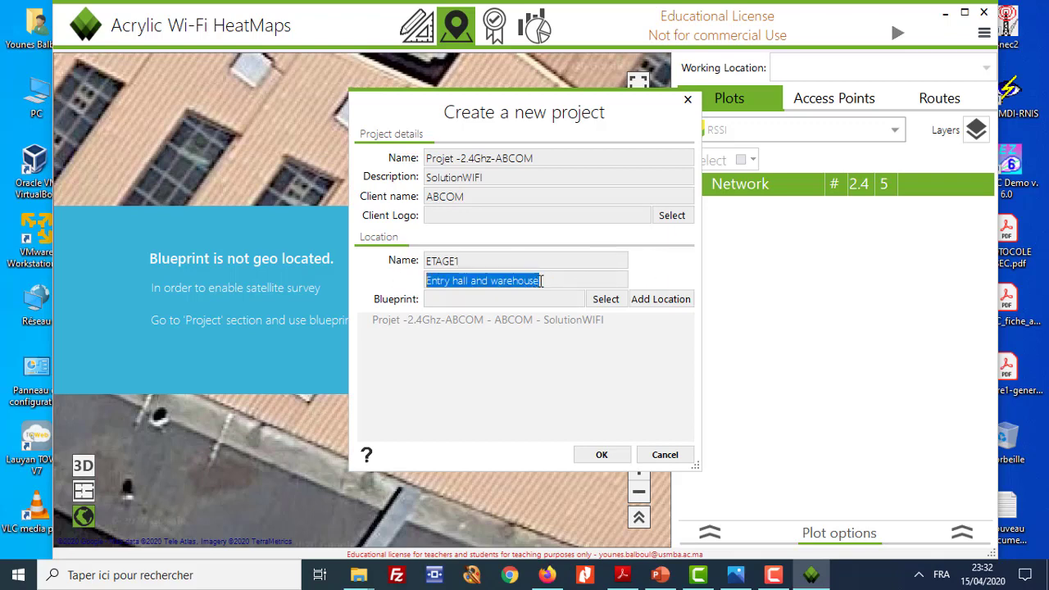
key("BackSpace")
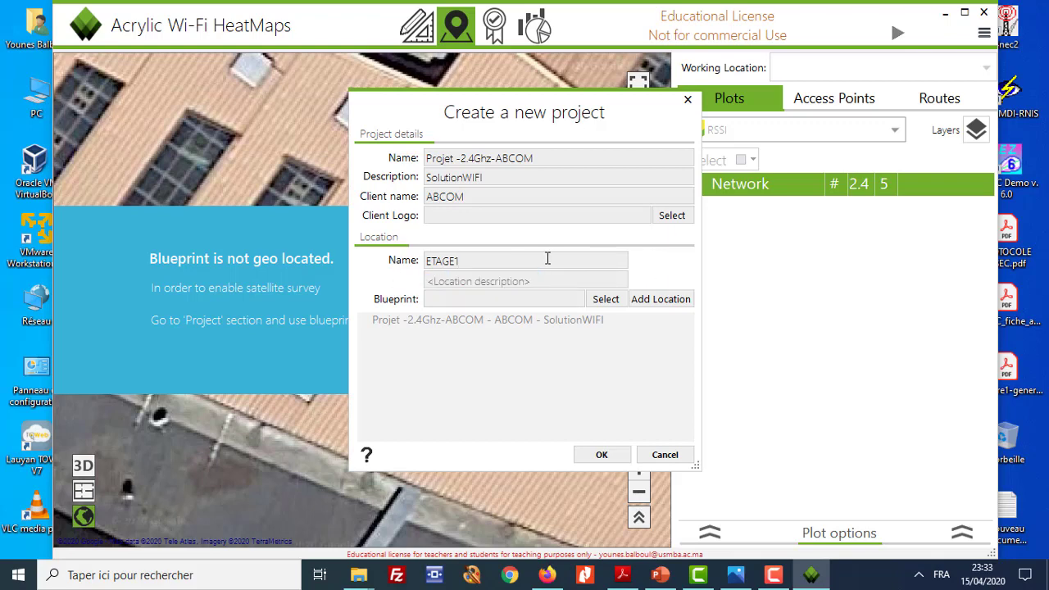
type("ETAGE1")
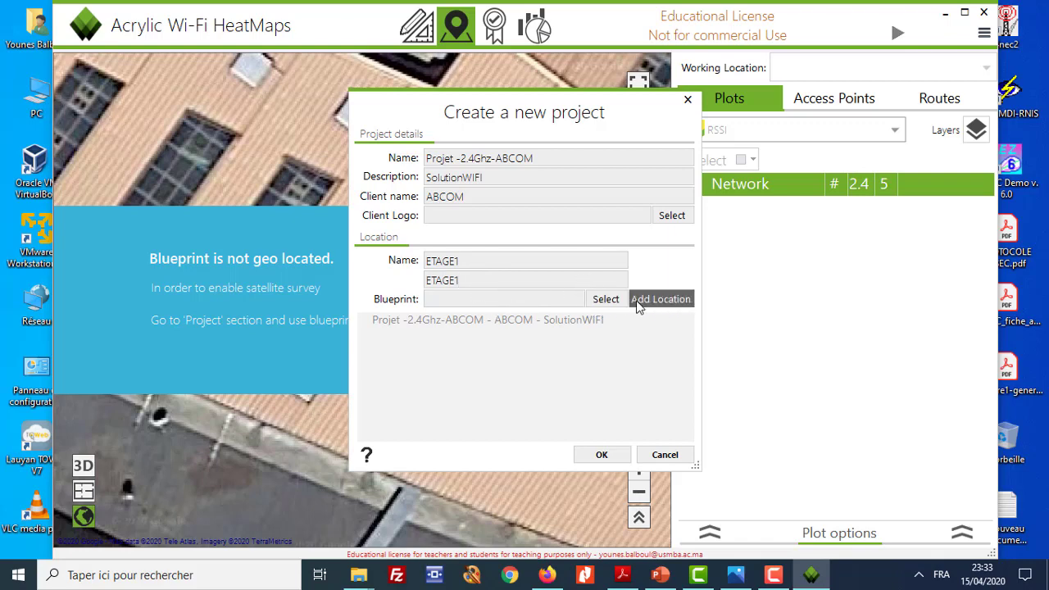
Load PLAN-Société-ABCOM.JPG from the LAB-RADIO-PLANNING folder as the location's blueprint
left_click(606, 299)
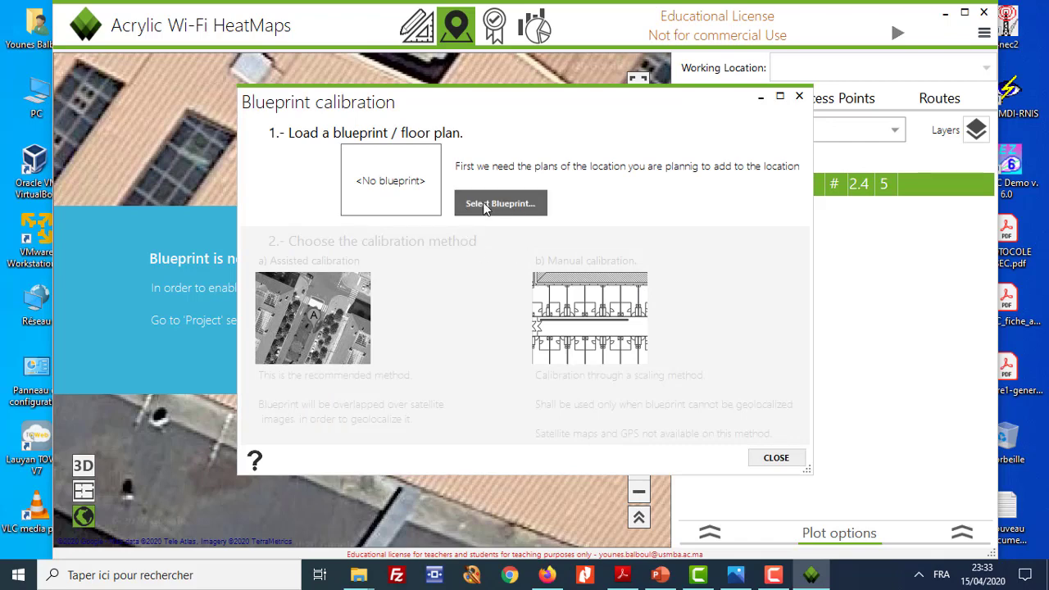
left_click(541, 204)
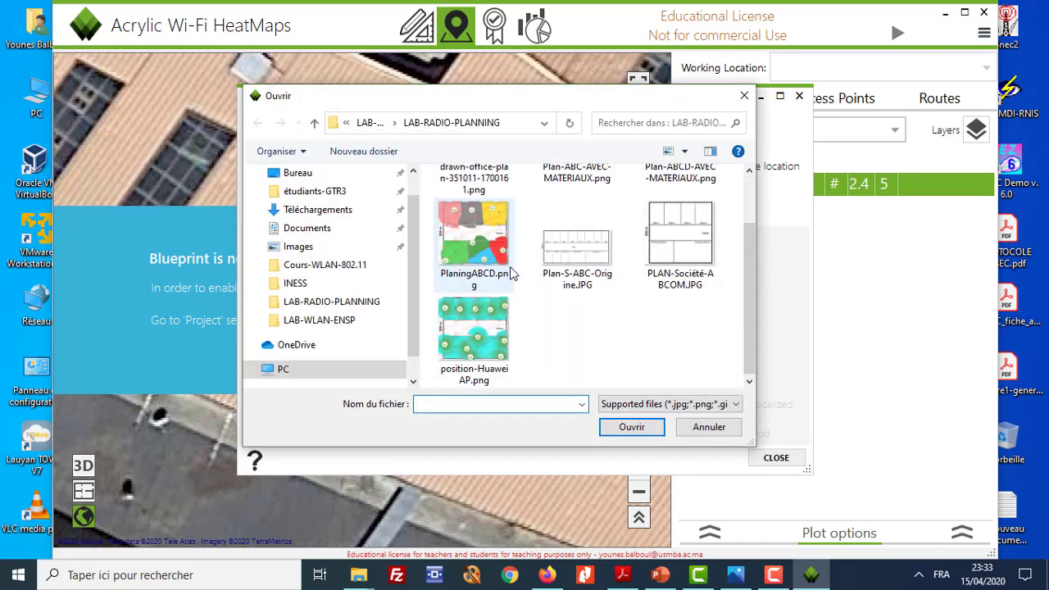
scroll(510, 273, "up", 2)
left_click(705, 322)
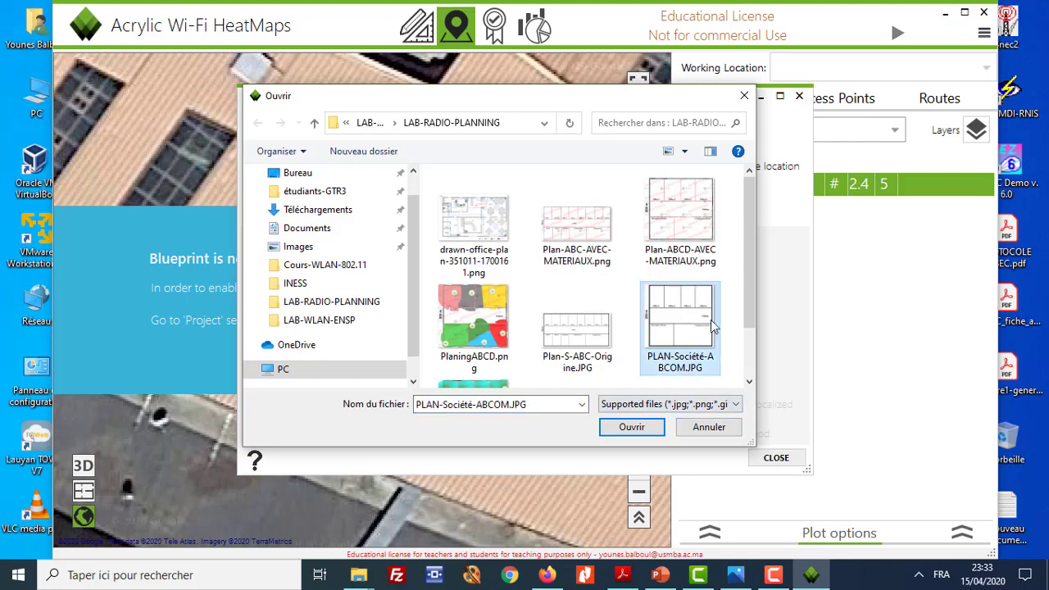
left_click(631, 426)
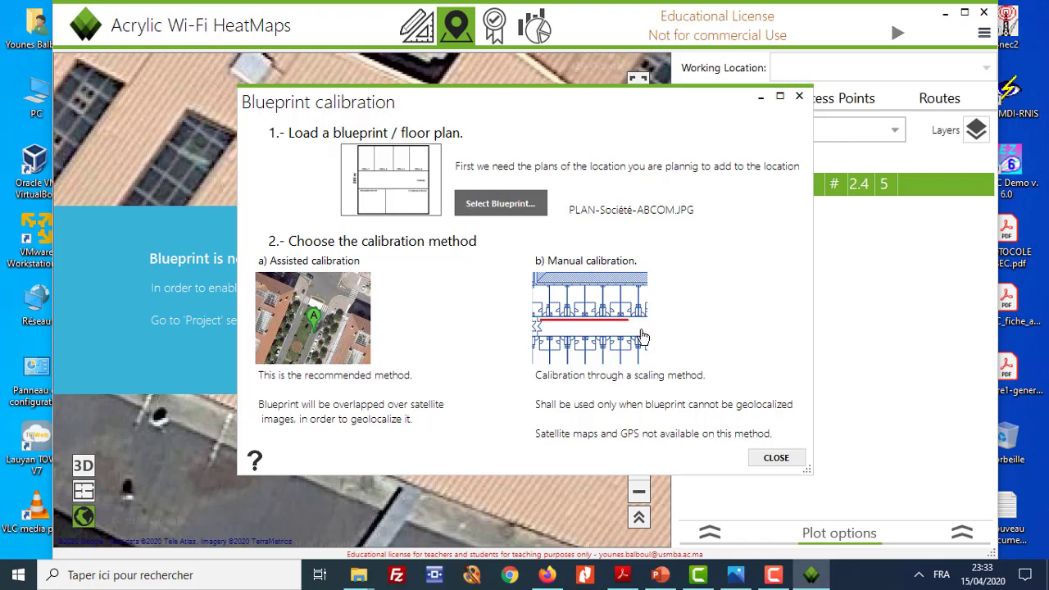
Choose manual calibration and set its two points at the upper and lower ends of the plan's left outer wall
left_click(586, 308)
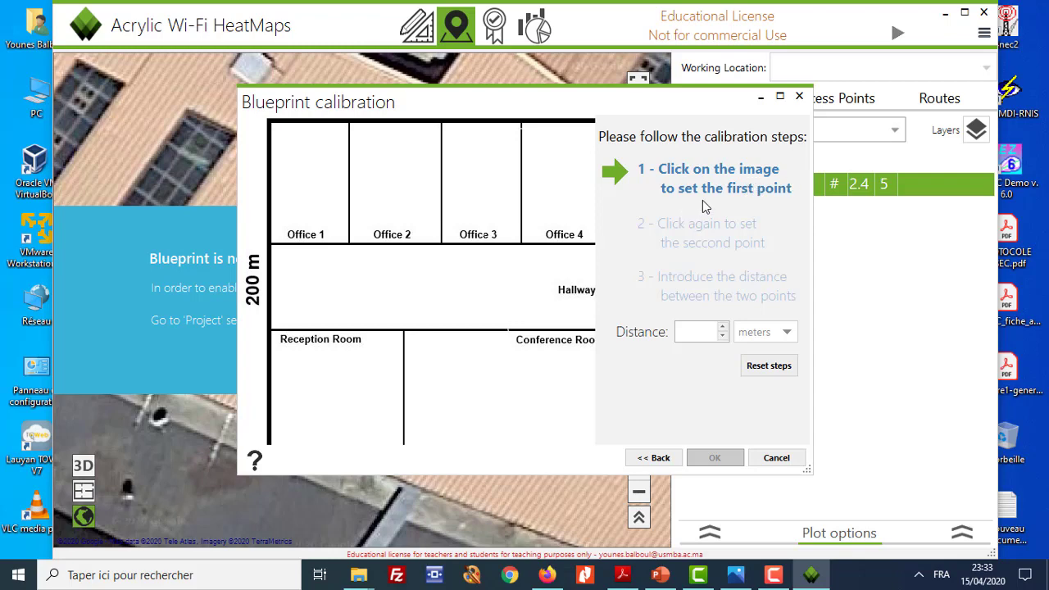
left_click(270, 123)
scroll(274, 199, "down", 1)
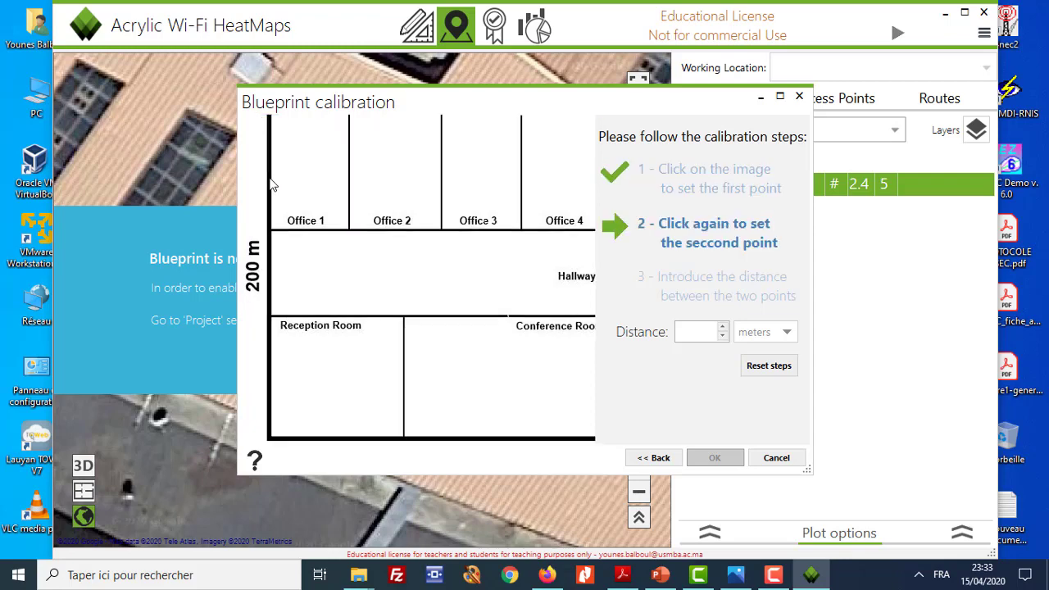
left_click(272, 440)
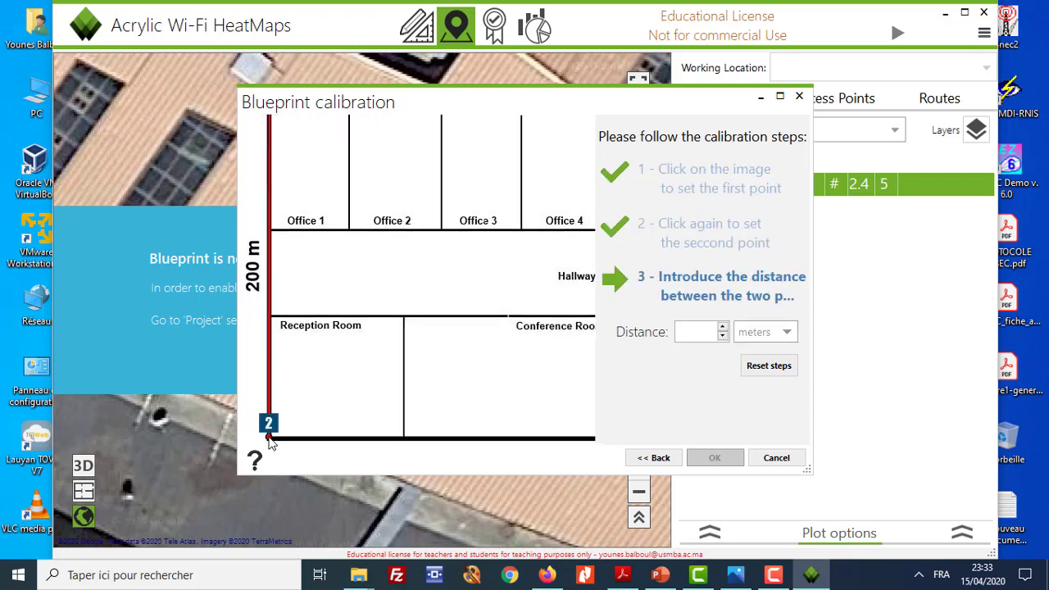
scroll(316, 185, "up", 1)
scroll(275, 147, "down", 1)
Set the distance between the two calibration points to 200 meters and confirm the blueprint calibration
left_click(770, 332)
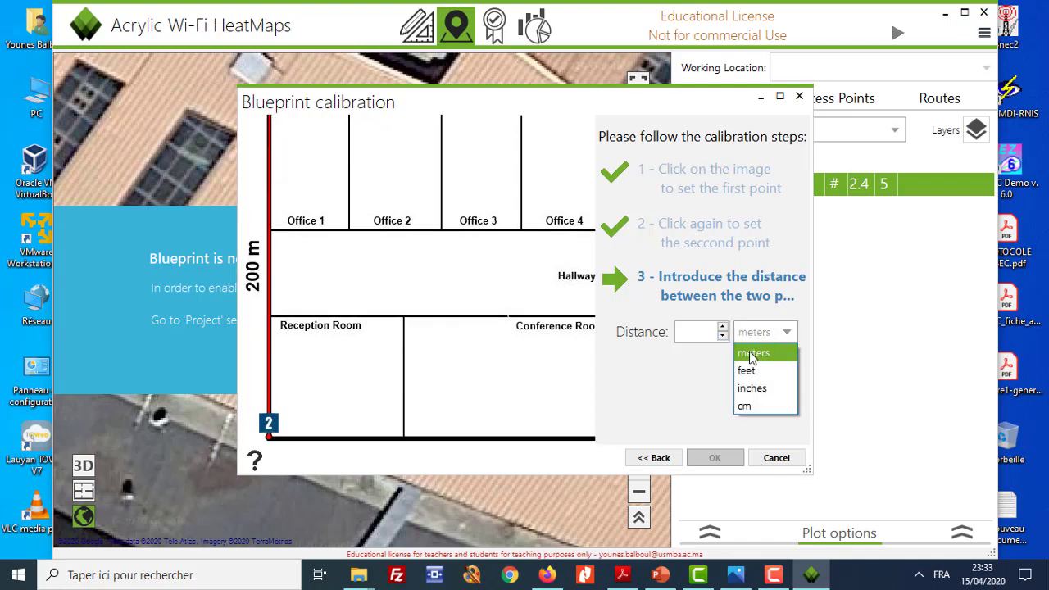
left_click(766, 351)
left_click(696, 332)
type("200")
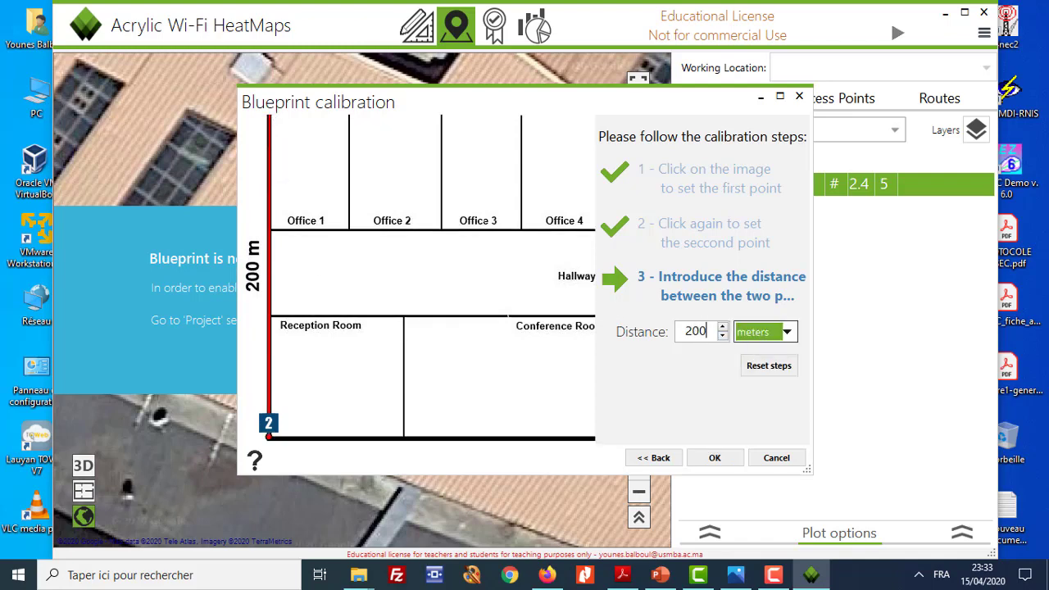
scroll(452, 309, "up", 1)
scroll(511, 304, "down", 1)
scroll(494, 347, "up", 1)
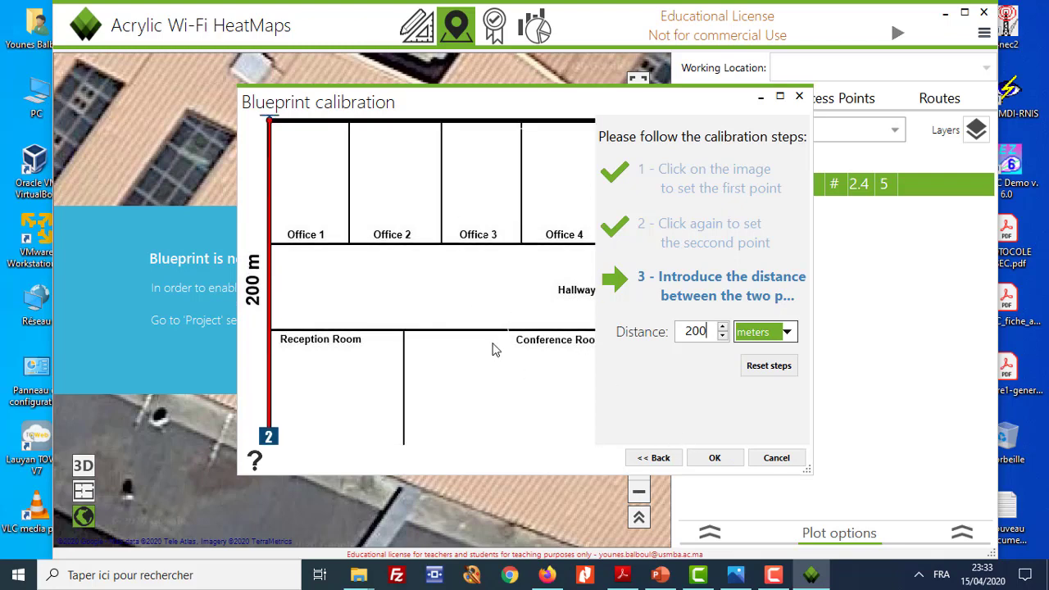
scroll(487, 285, "down", 1)
left_click(725, 457)
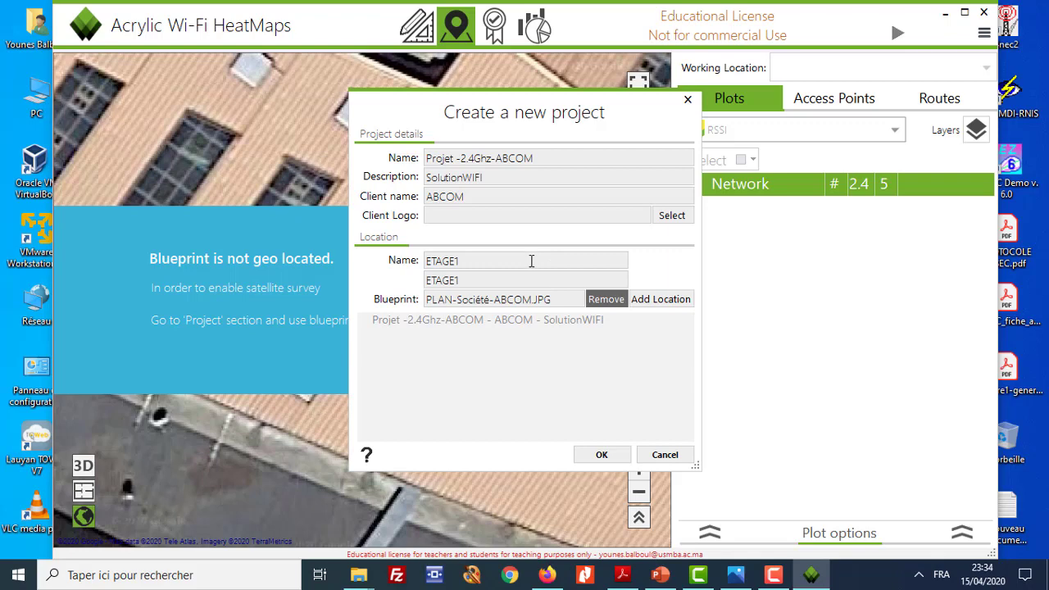
Add the ETAGE1 location to the project and finish creating the project
left_click(651, 301)
left_click(366, 321)
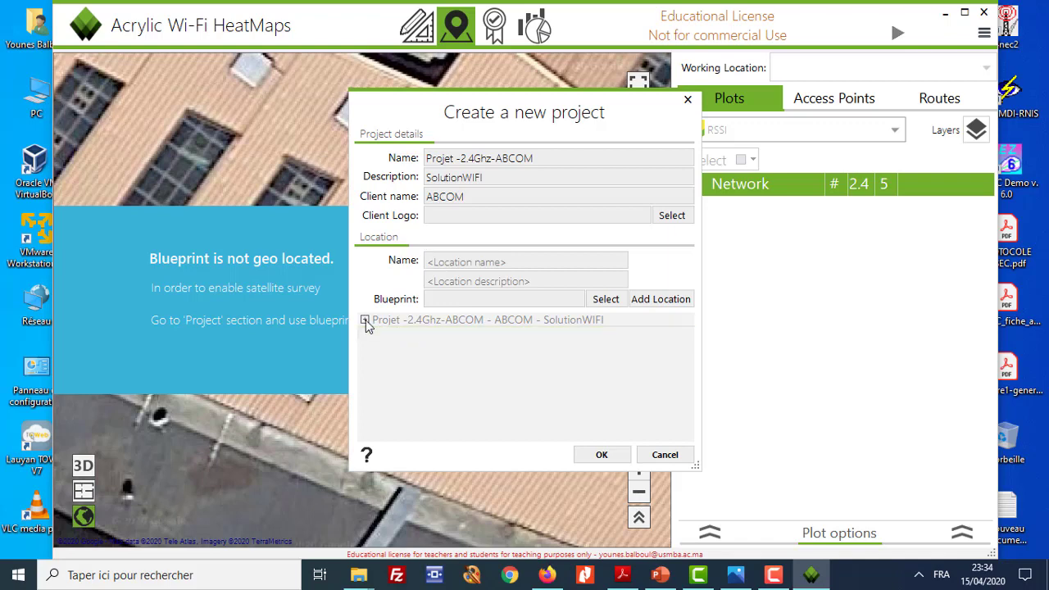
left_click(366, 319)
left_click(614, 453)
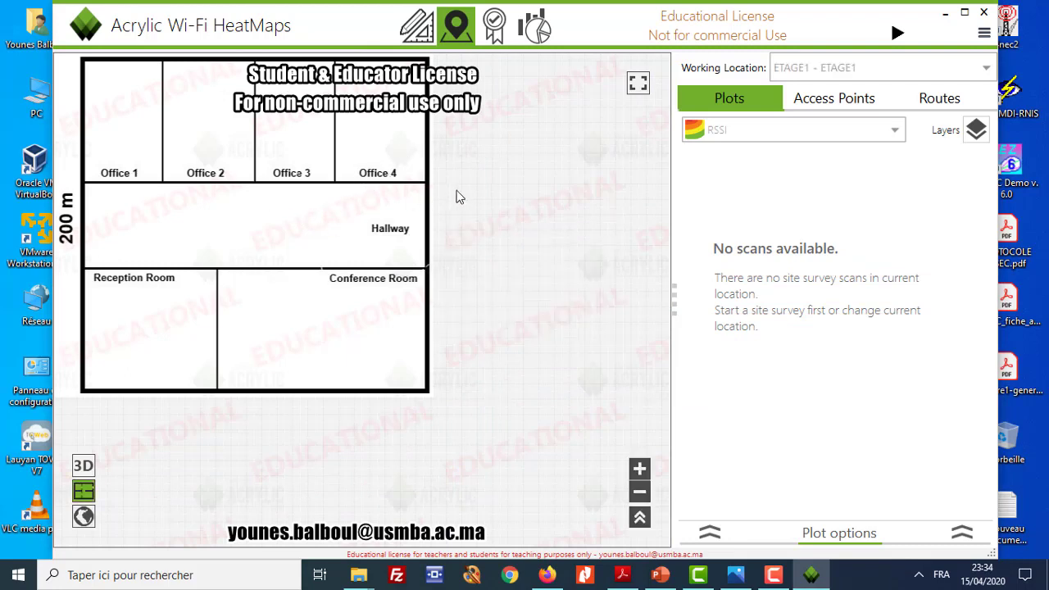
Open the wall editor for ETAGE1, fit the whole floor plan in view and choose the wall drawing tool
left_click(417, 27)
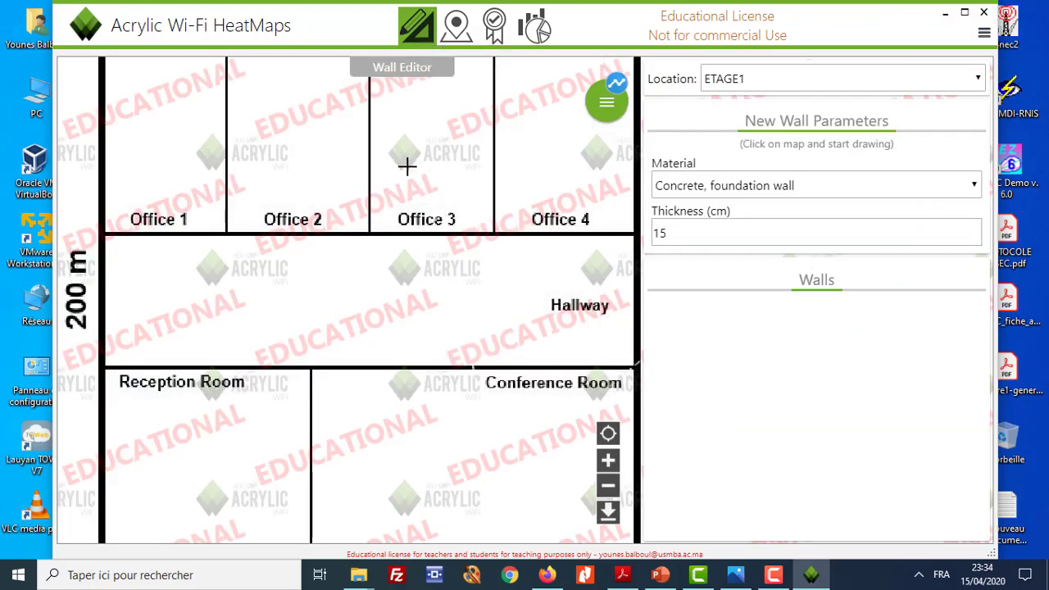
scroll(407, 166, "down", 2)
left_click_drag(378, 177, 330, 206)
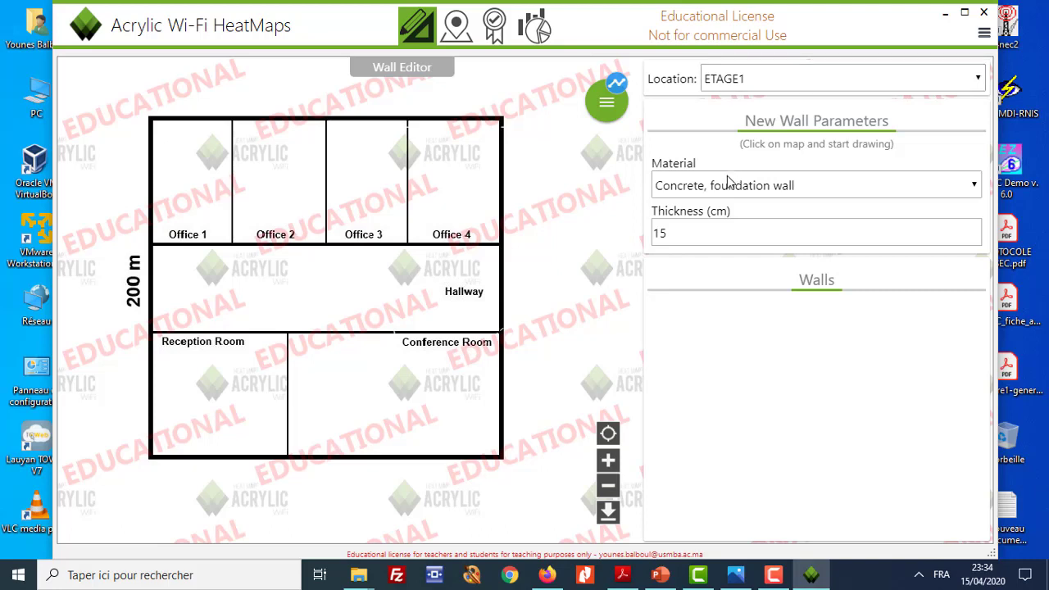
left_click(593, 116)
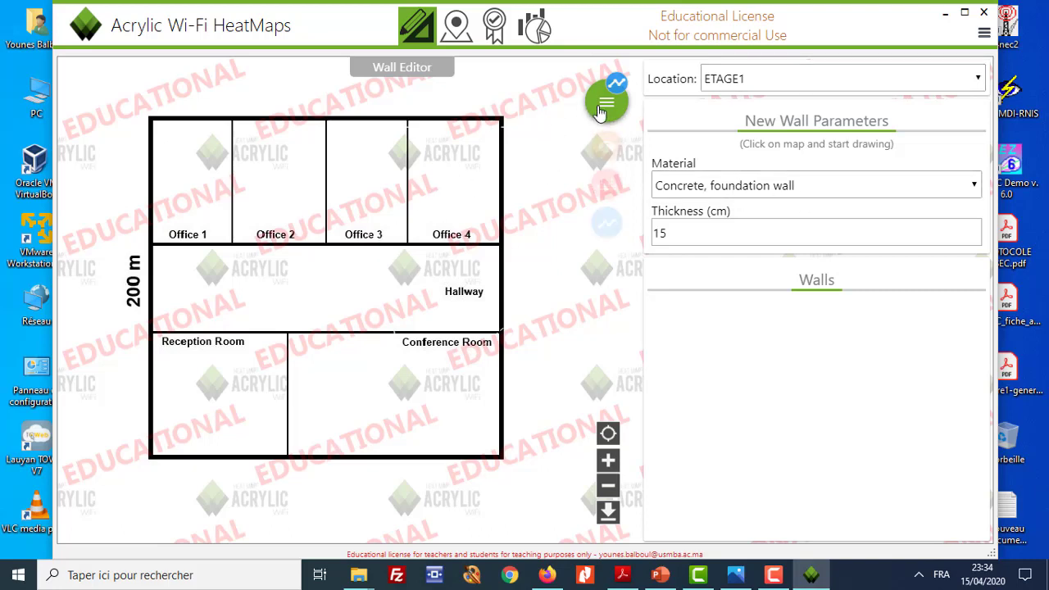
left_click(607, 226)
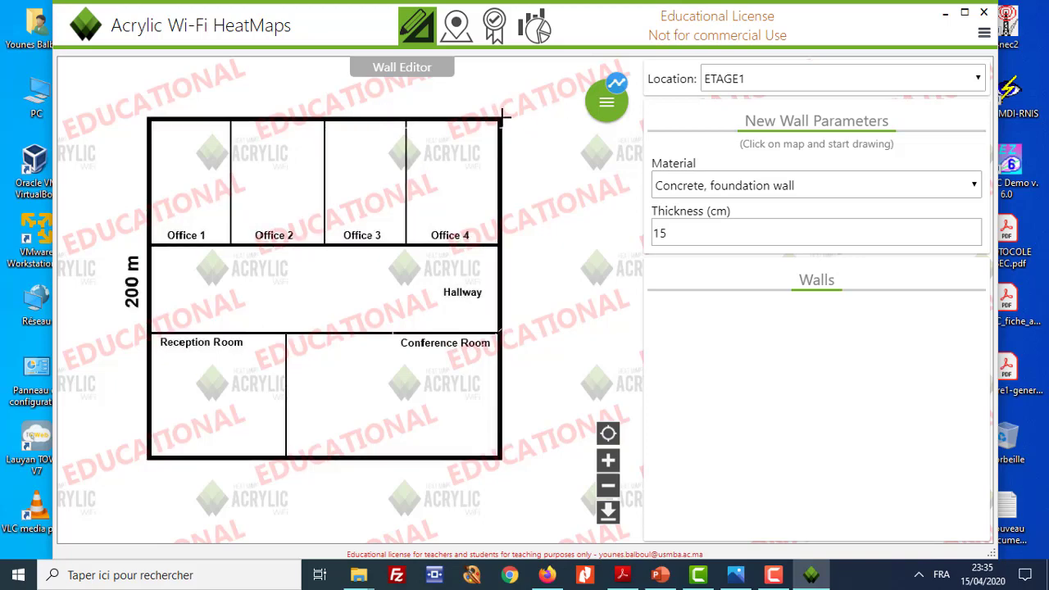
Choose Concrete, foundation wall with a 15 cm thickness for new walls and discard the stray wall started outside the plan
left_click_drag(501, 117, 536, 115)
left_click(696, 186)
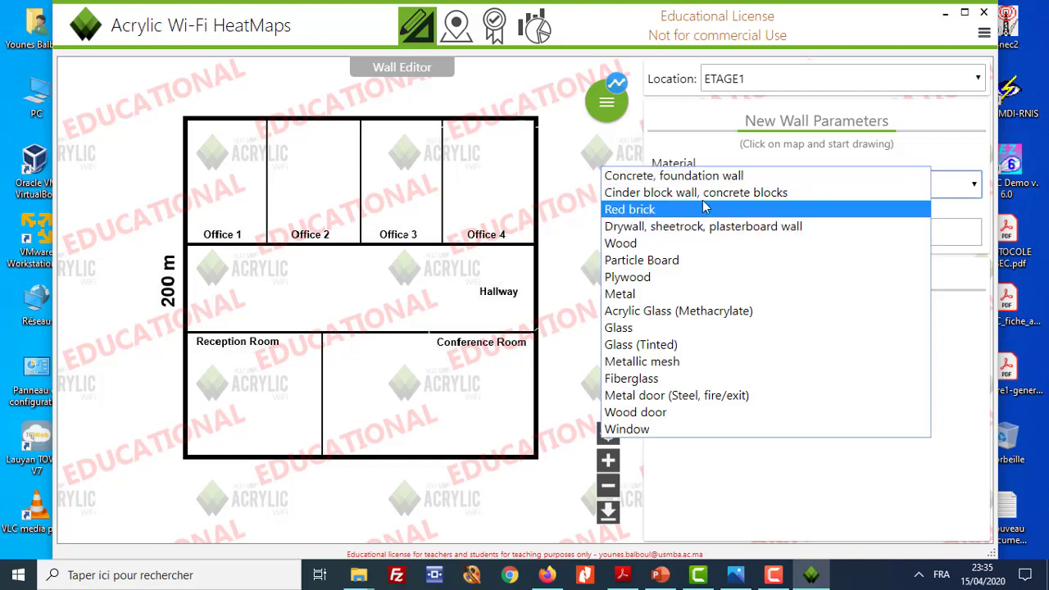
left_click(692, 177)
left_click(740, 229)
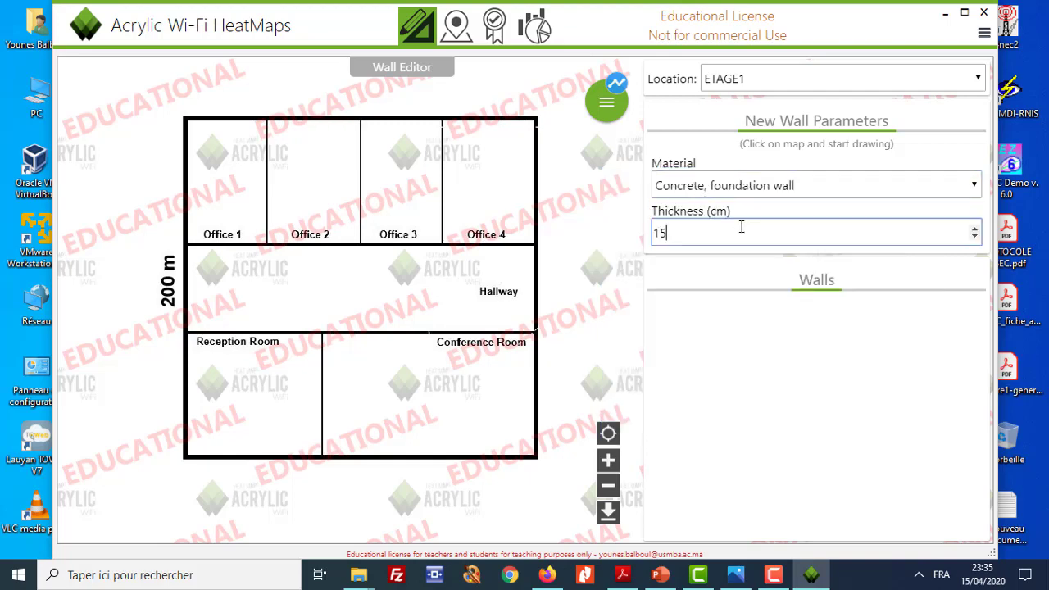
left_click(620, 227)
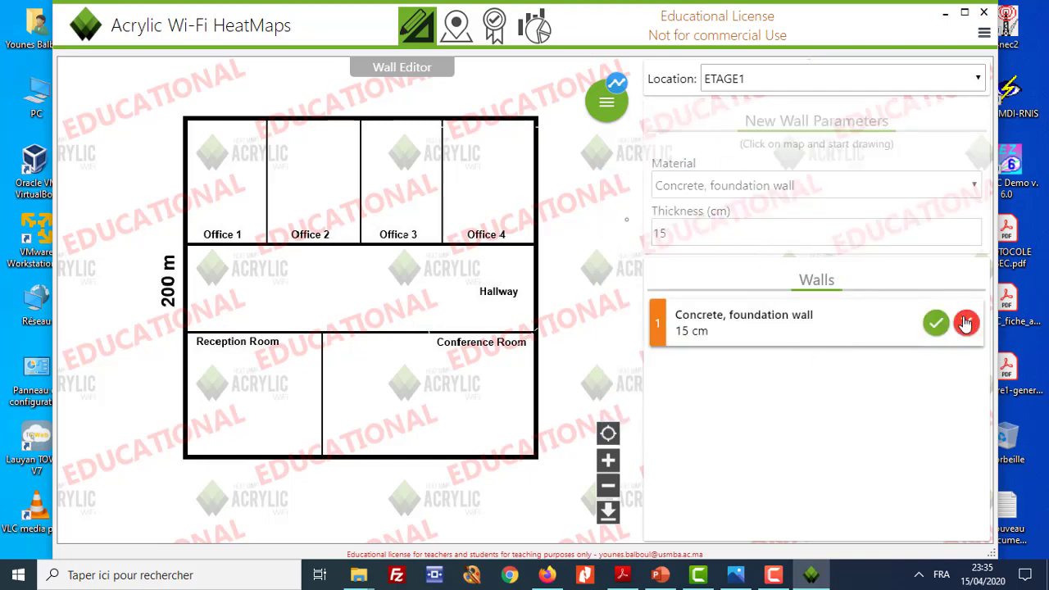
left_click(965, 324)
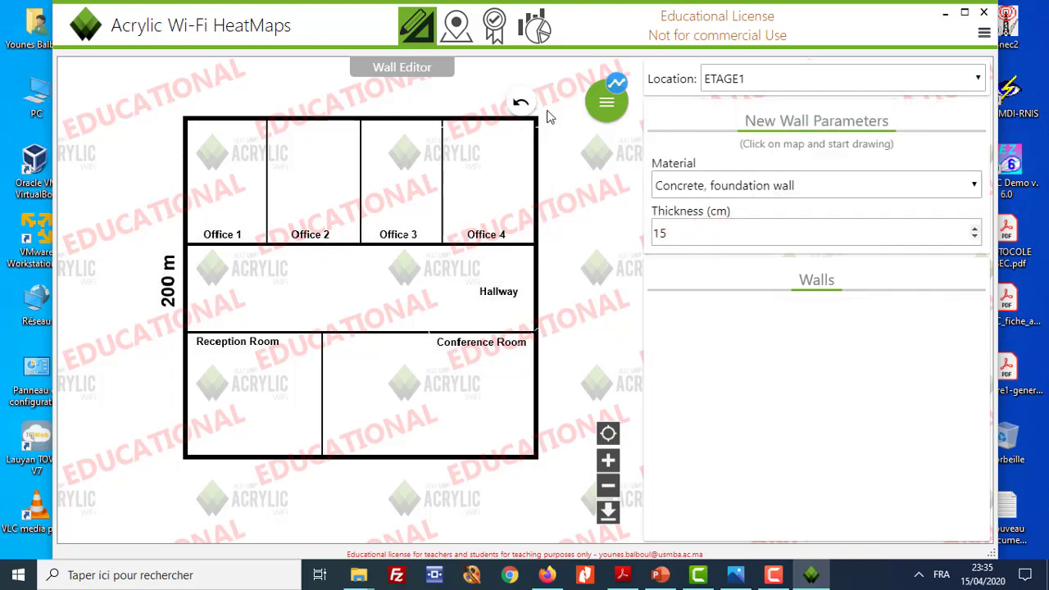
Draw the concrete outer wall along the plan's upper, left and lower sides and up the right side to the hallway entrance
left_click_drag(537, 117, 535, 116)
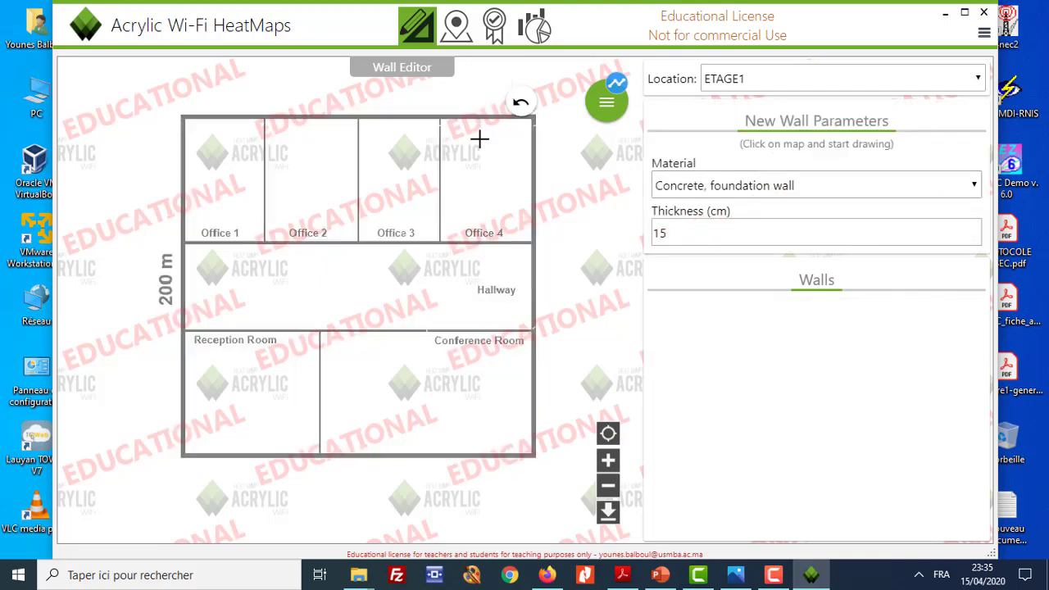
left_click_drag(479, 139, 473, 173)
left_click(528, 150)
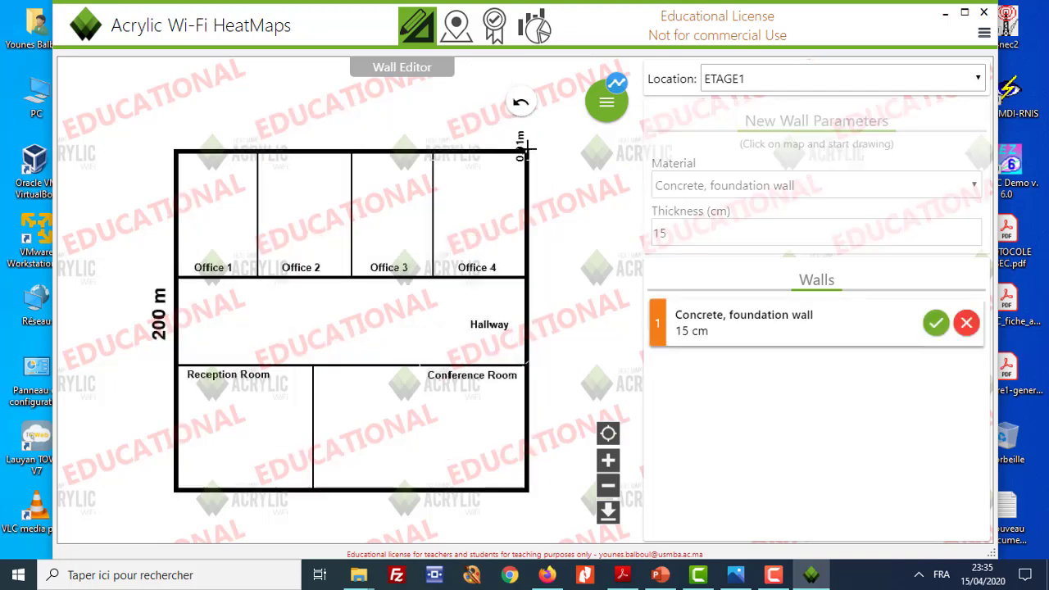
left_click(176, 150)
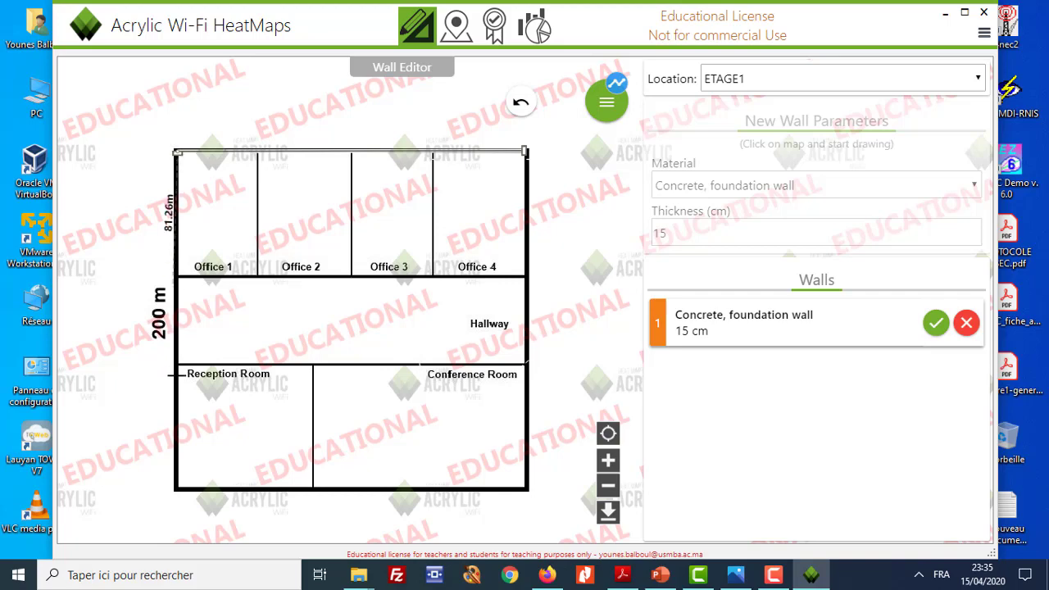
left_click(174, 488)
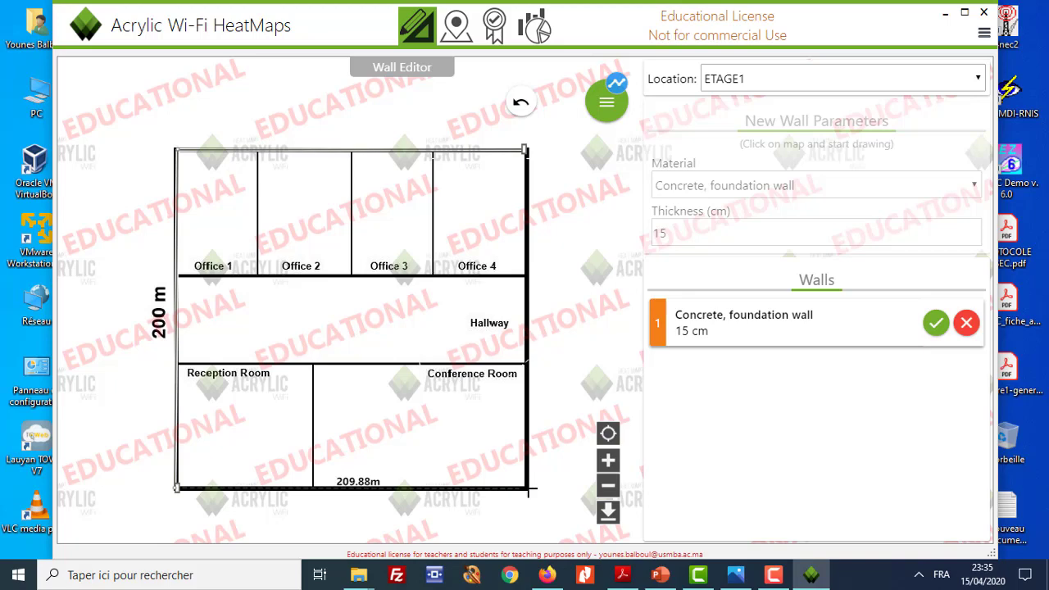
left_click(528, 490)
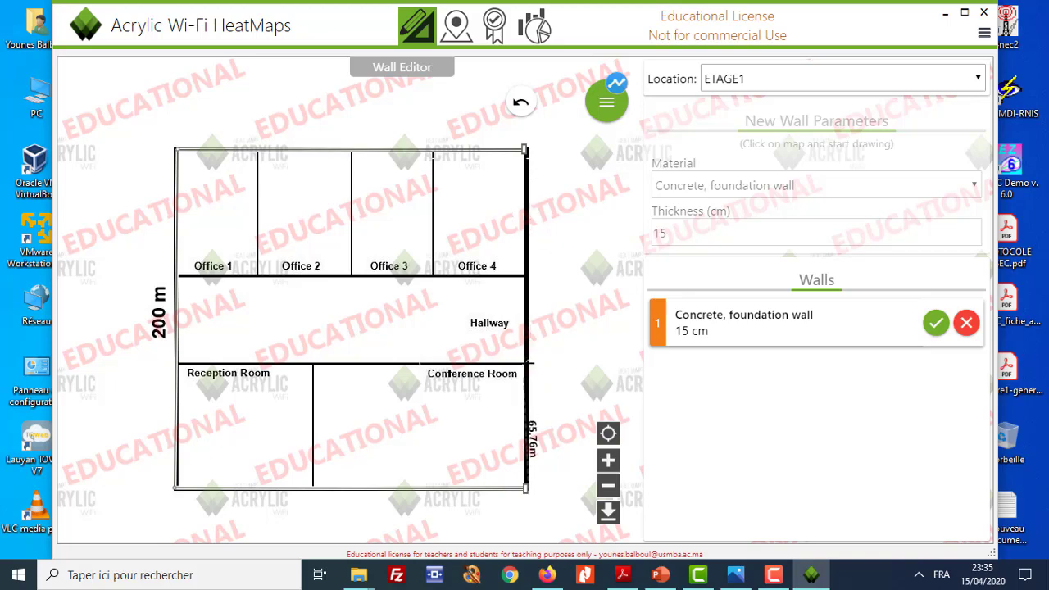
left_click(526, 340)
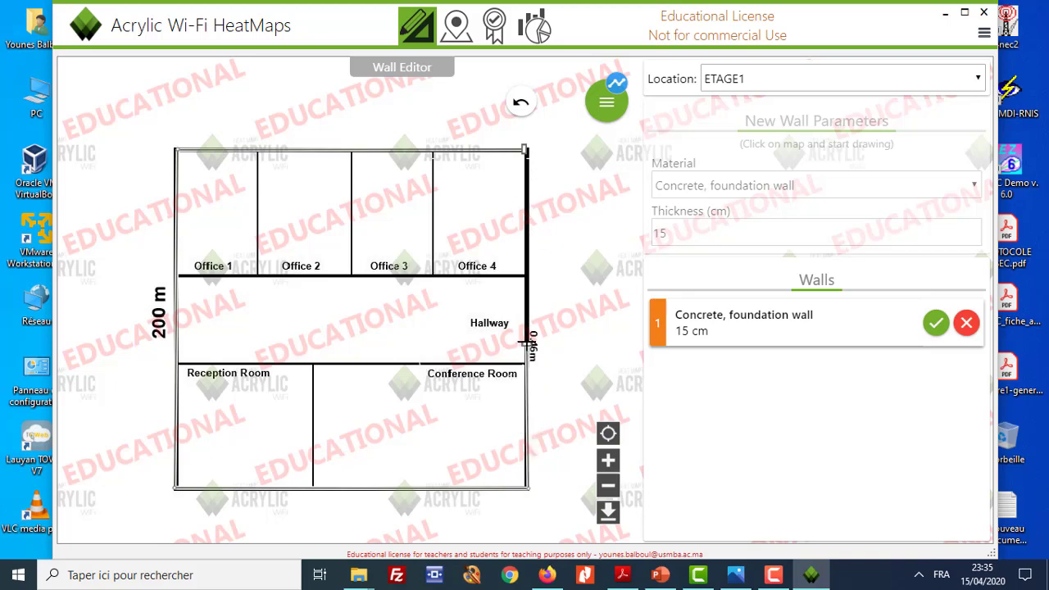
double_click(524, 338)
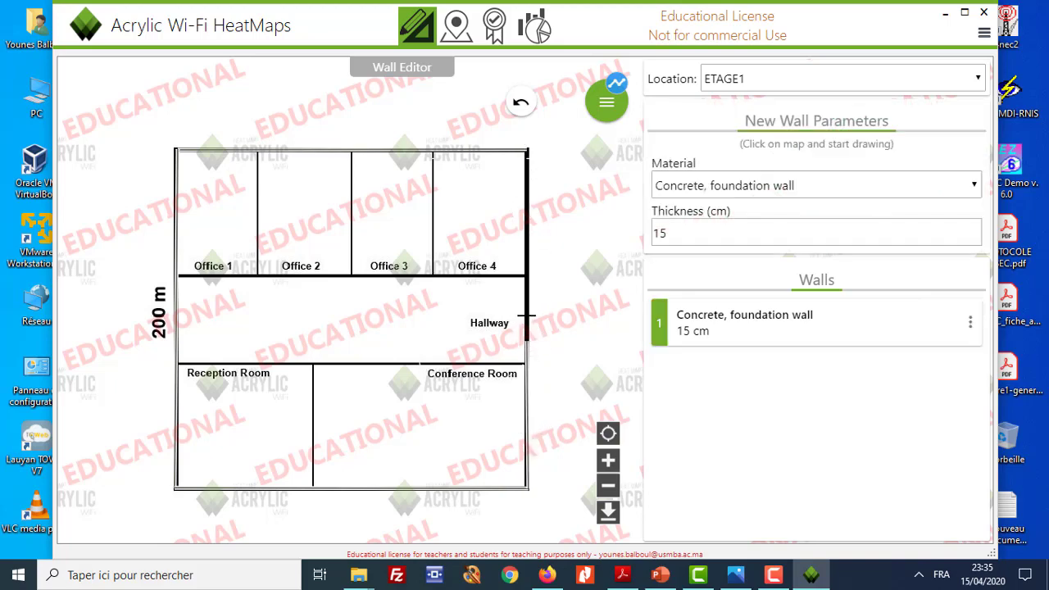
Draw a second concrete wall on the plan's right side from above the hallway entrance to the upper corner
left_click(526, 315)
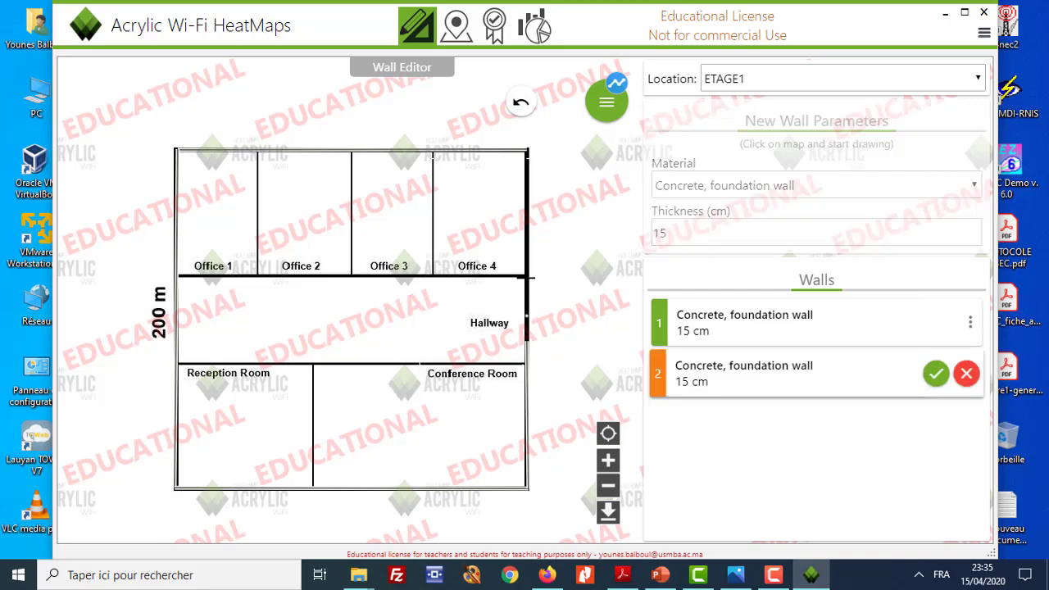
left_click(527, 152)
right_click(543, 188)
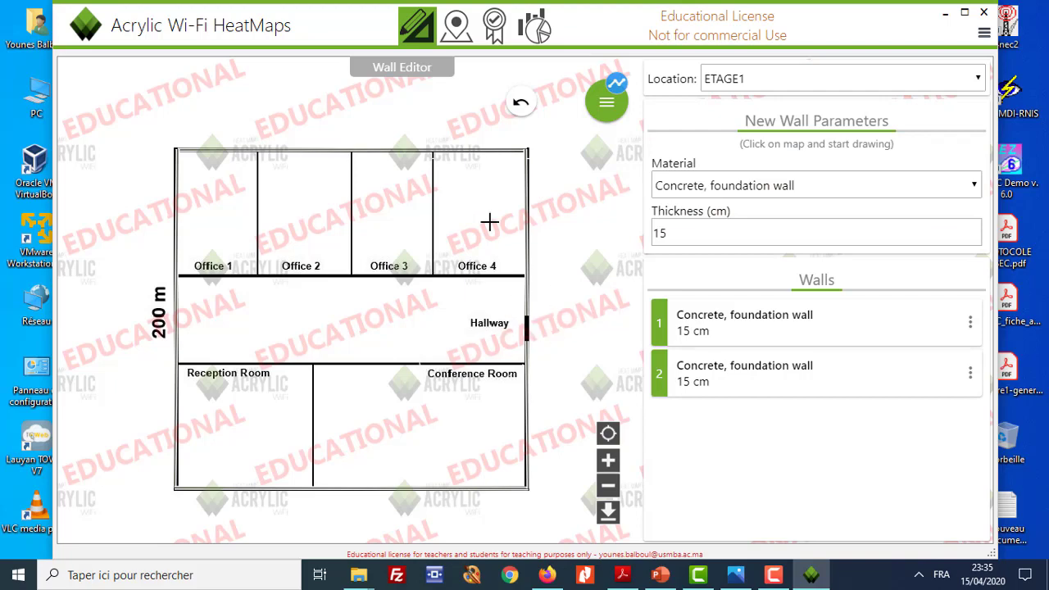
Switch the wall material to Red brick and draw the partition between Office 3 and Office 4 down to the hallway
left_click(970, 185)
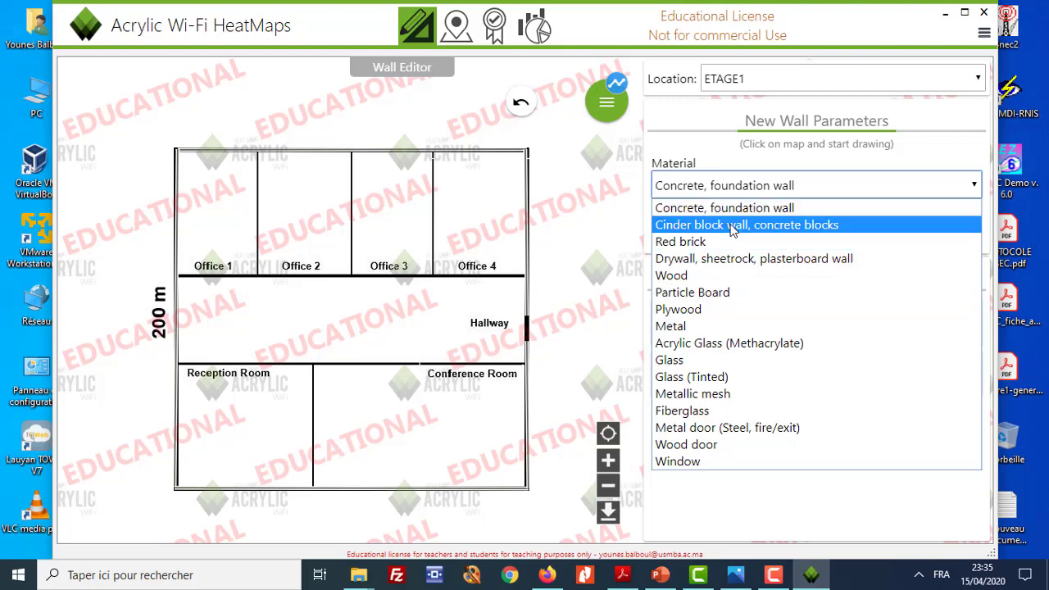
left_click(706, 244)
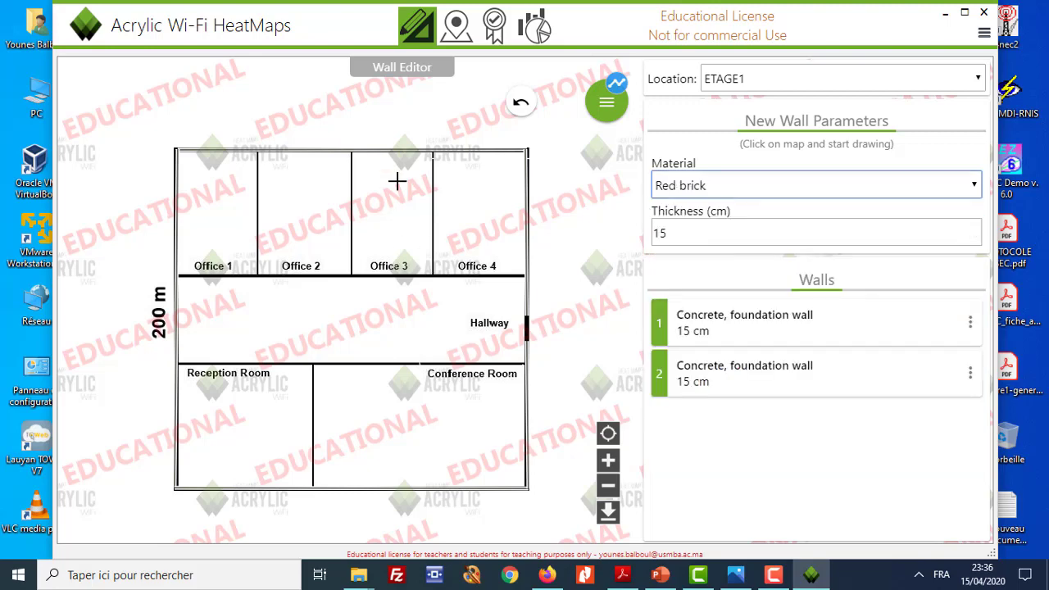
left_click(434, 153)
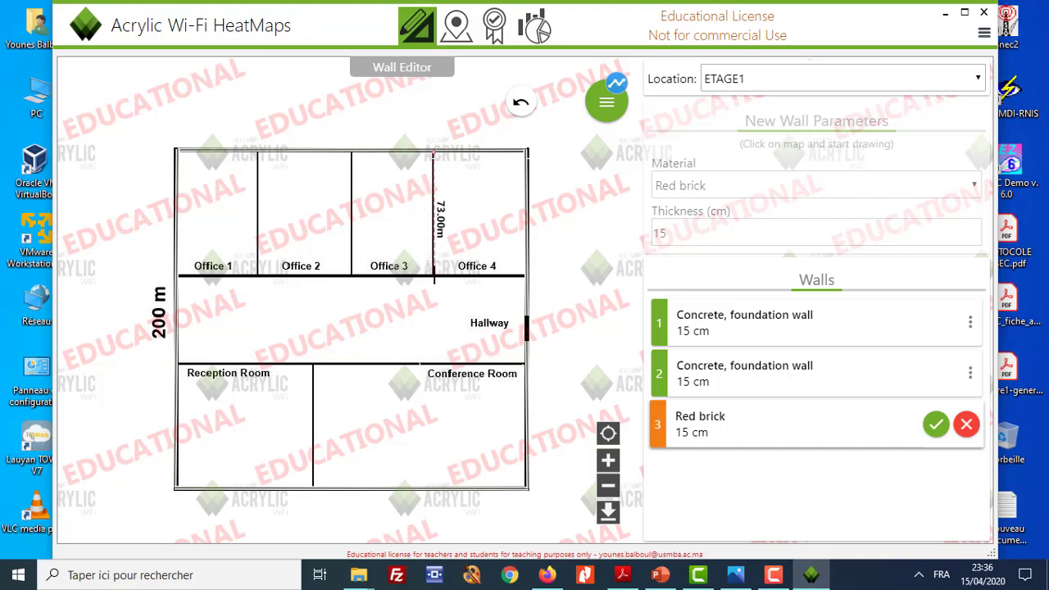
left_click(430, 271)
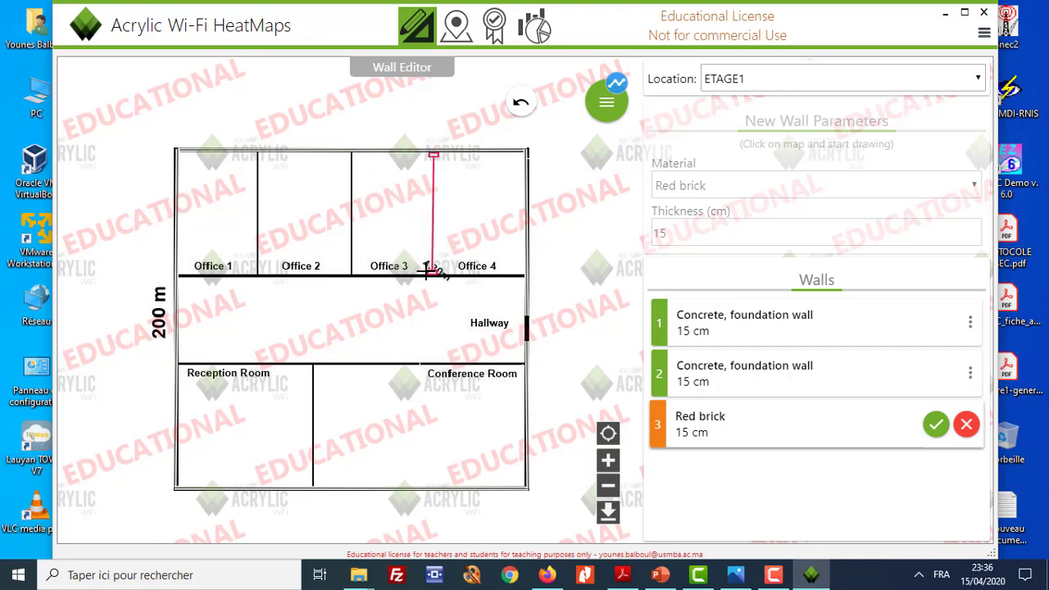
right_click(426, 270)
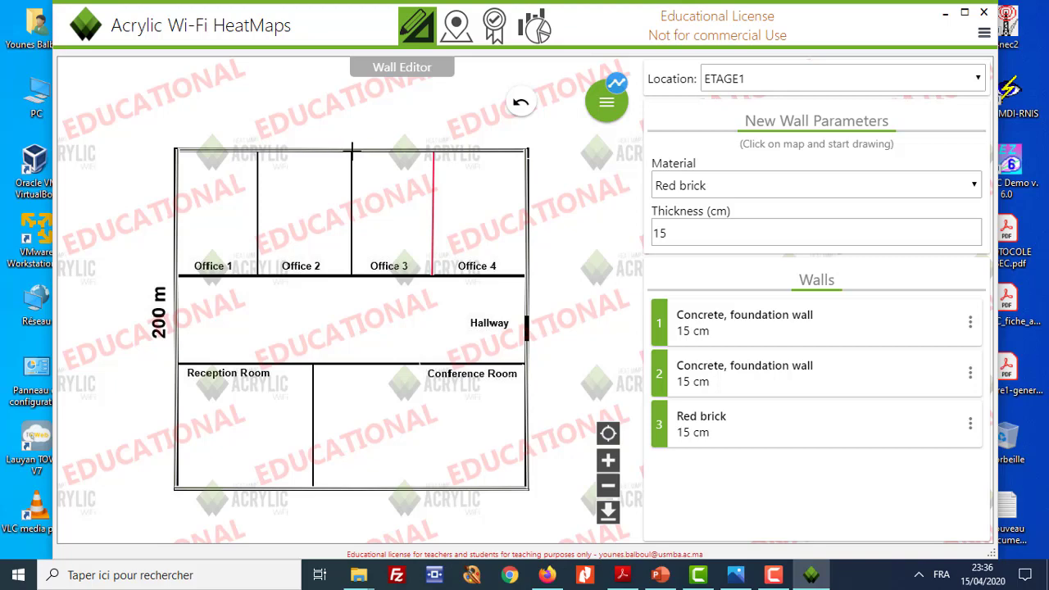
Draw red brick partitions between Office 2 and Office 3 and between Office 1 and Office 2
left_click(353, 152)
left_click(353, 273)
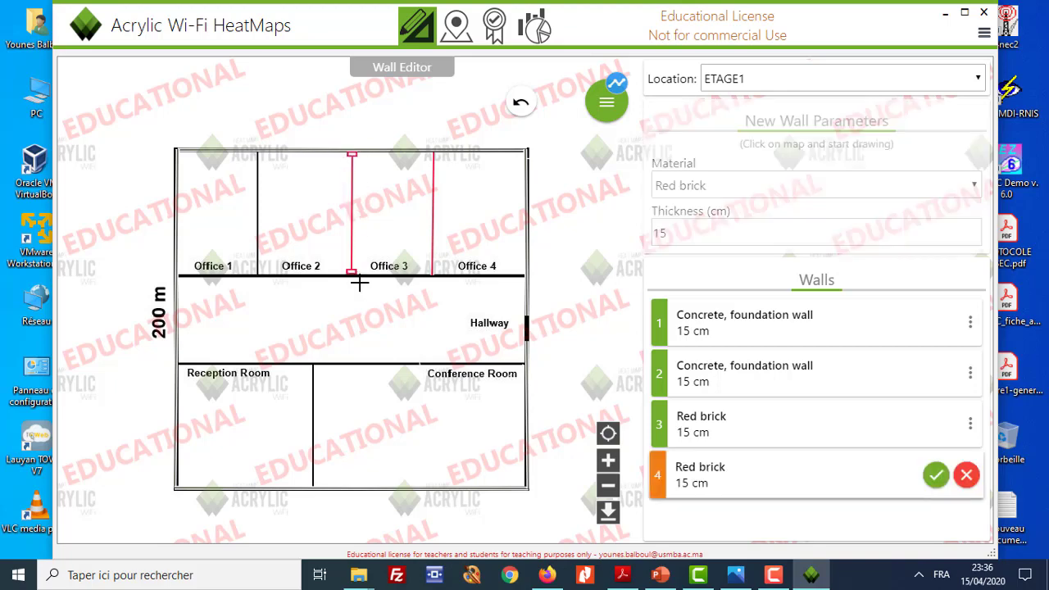
right_click(358, 274)
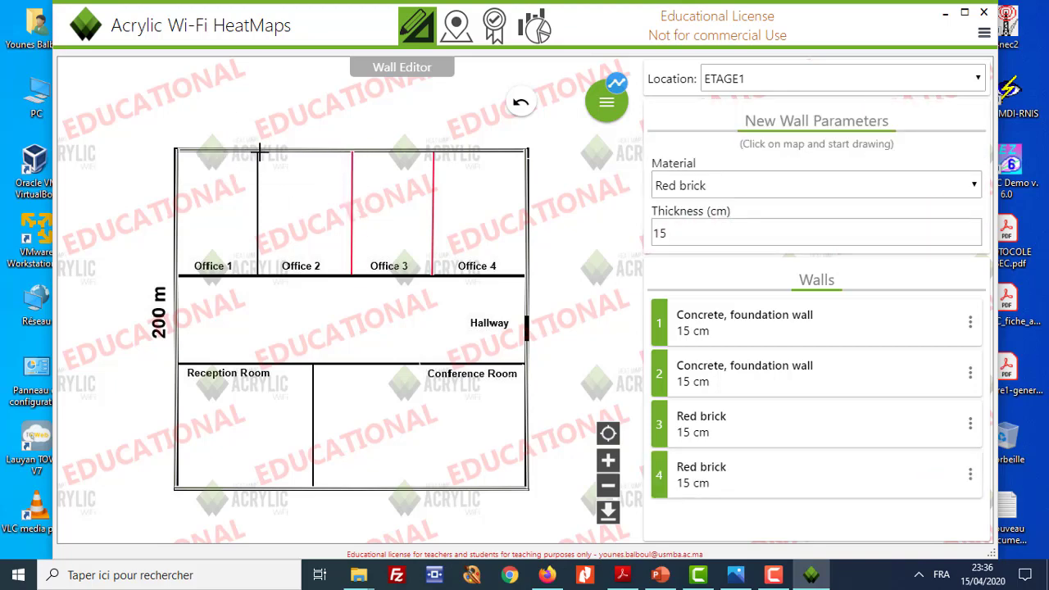
left_click(256, 151)
right_click(254, 158)
left_click(258, 152)
left_click(257, 273)
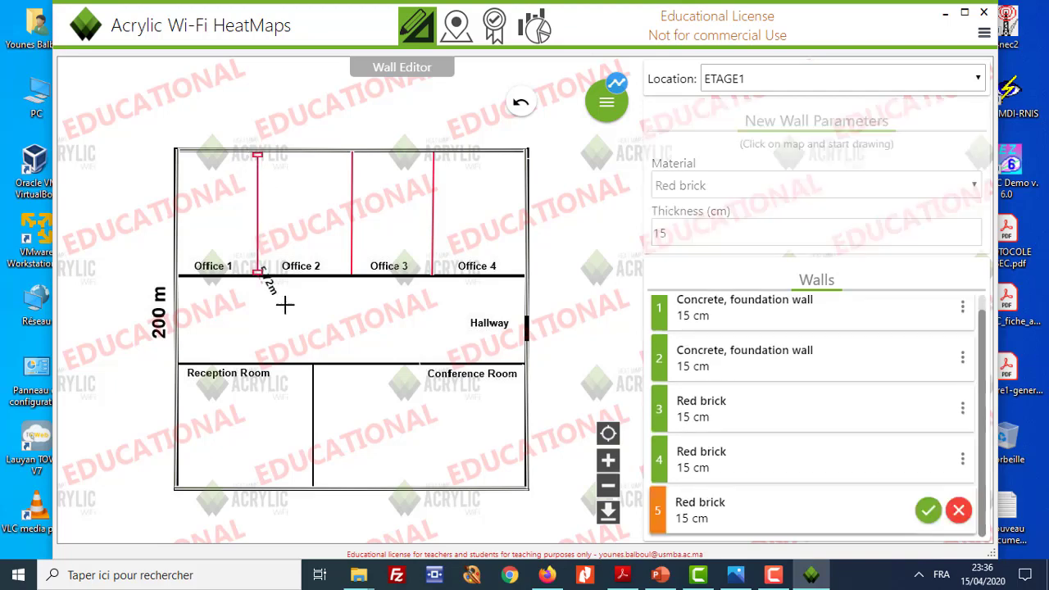
right_click(275, 292)
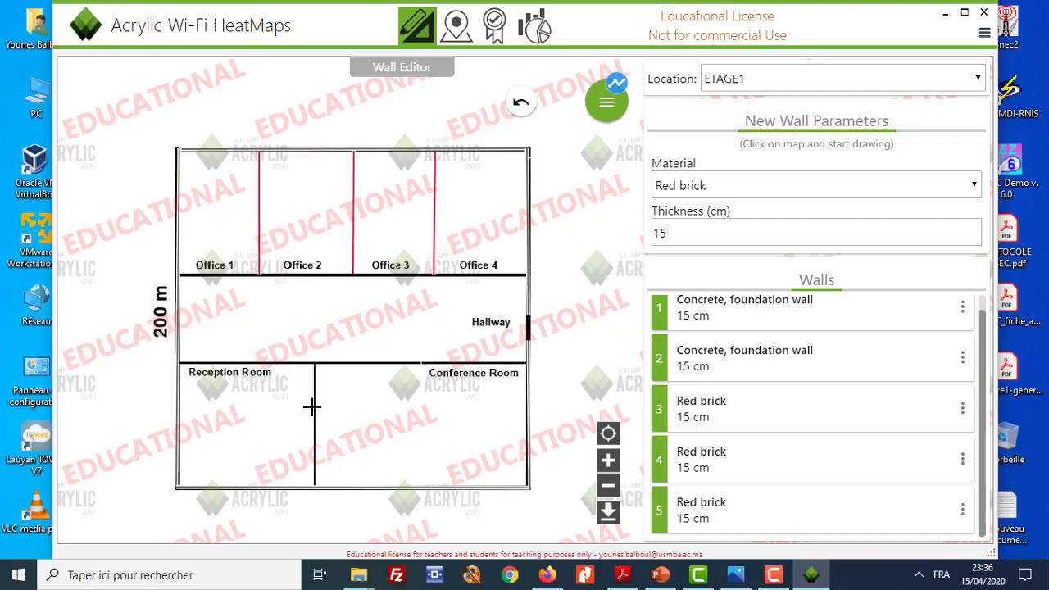
Draw a red brick partition between the Reception Room and the Conference Room, from the lower outer wall to the hallway
left_click_drag(315, 363, 307, 396)
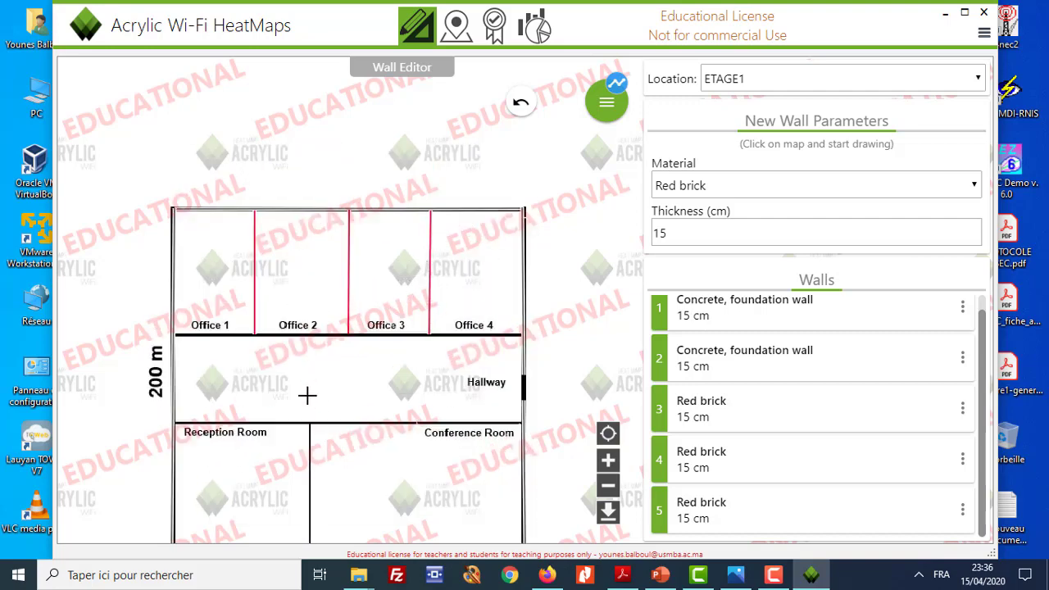
left_click_drag(320, 334, 320, 400)
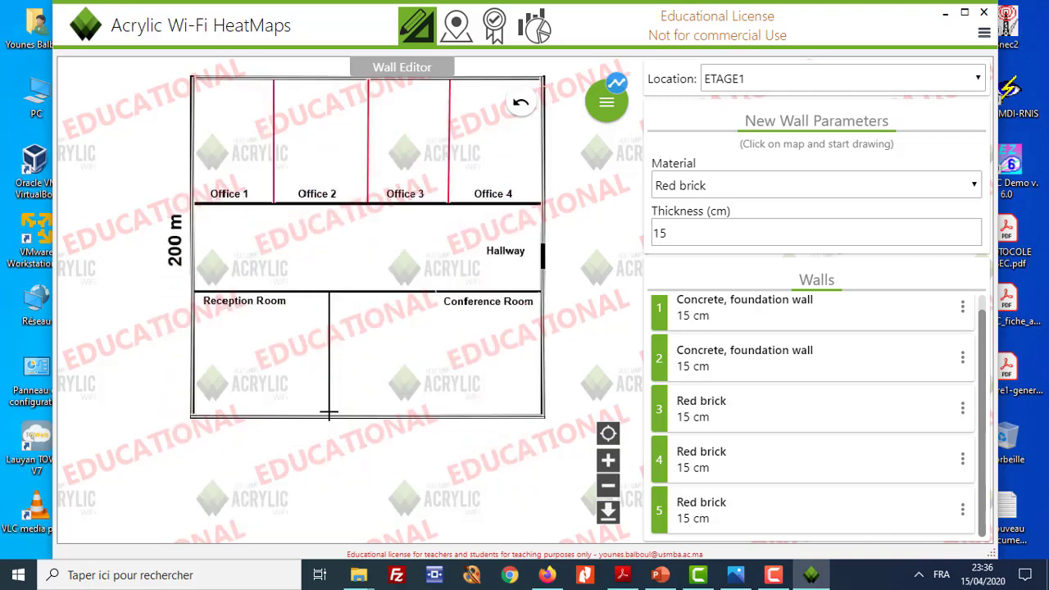
left_click(328, 413)
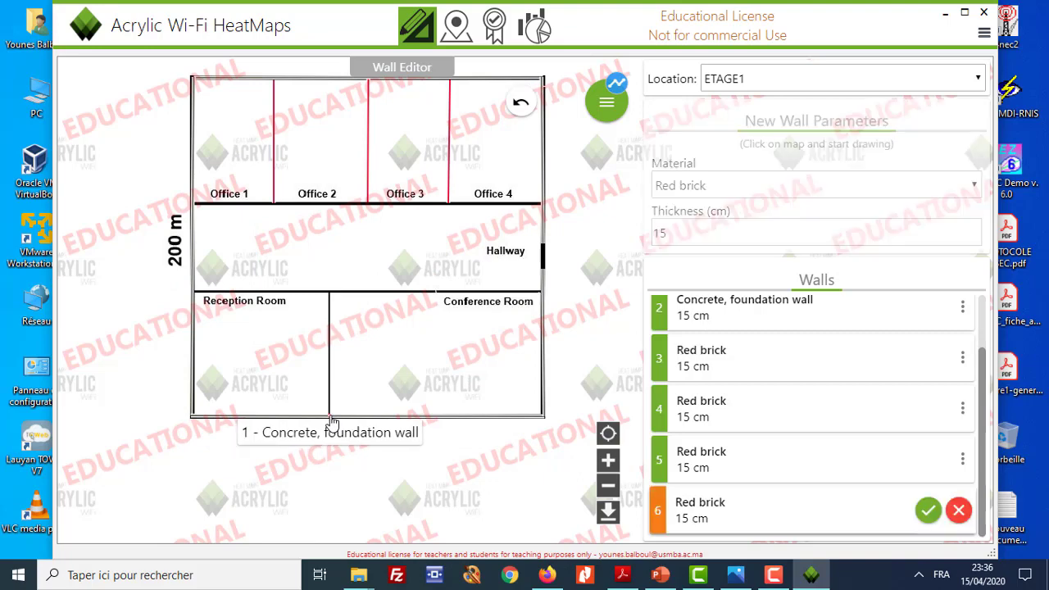
left_click(329, 292)
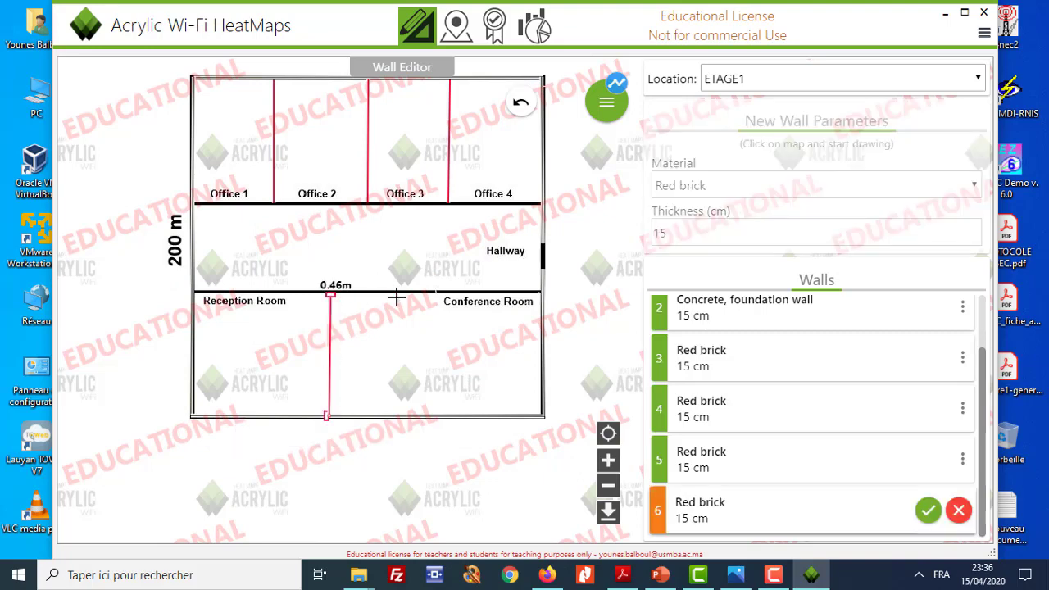
right_click(324, 253)
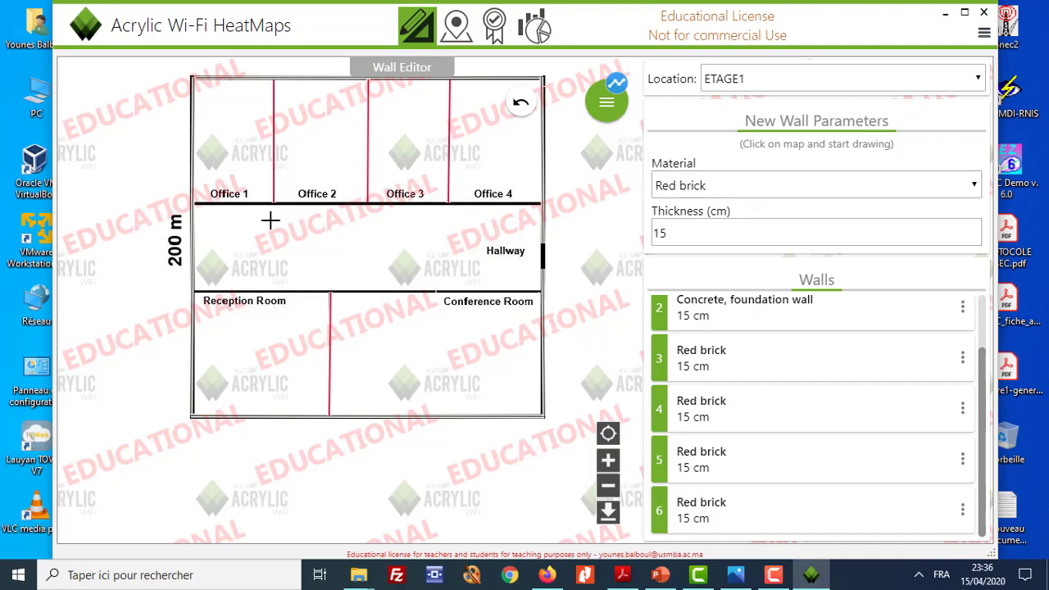
Switch the wall material to Wood door and draw a short door segment on Office 1's hallway wall
left_click(973, 185)
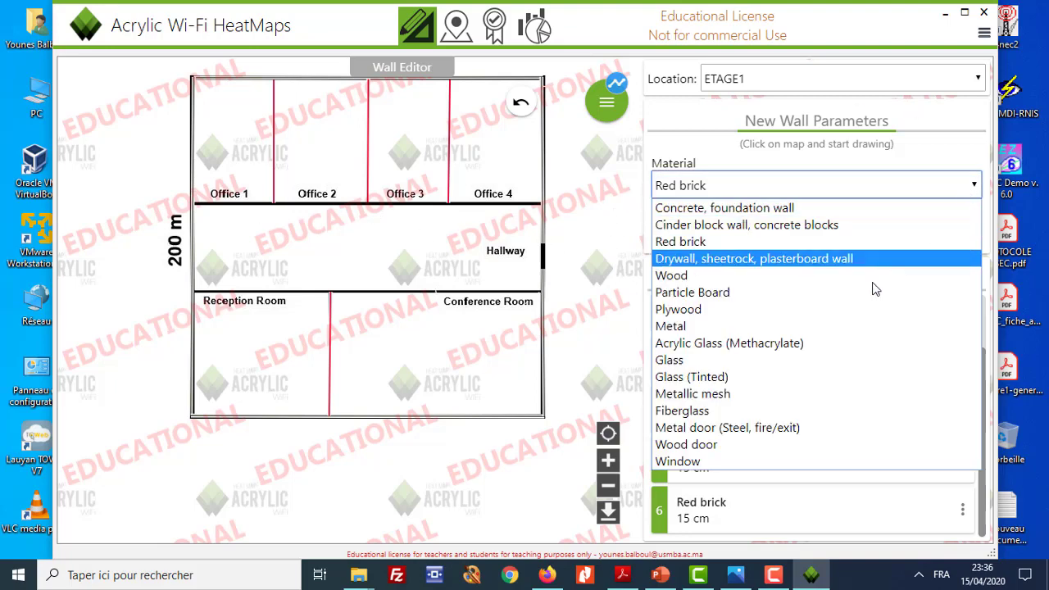
left_click(711, 446)
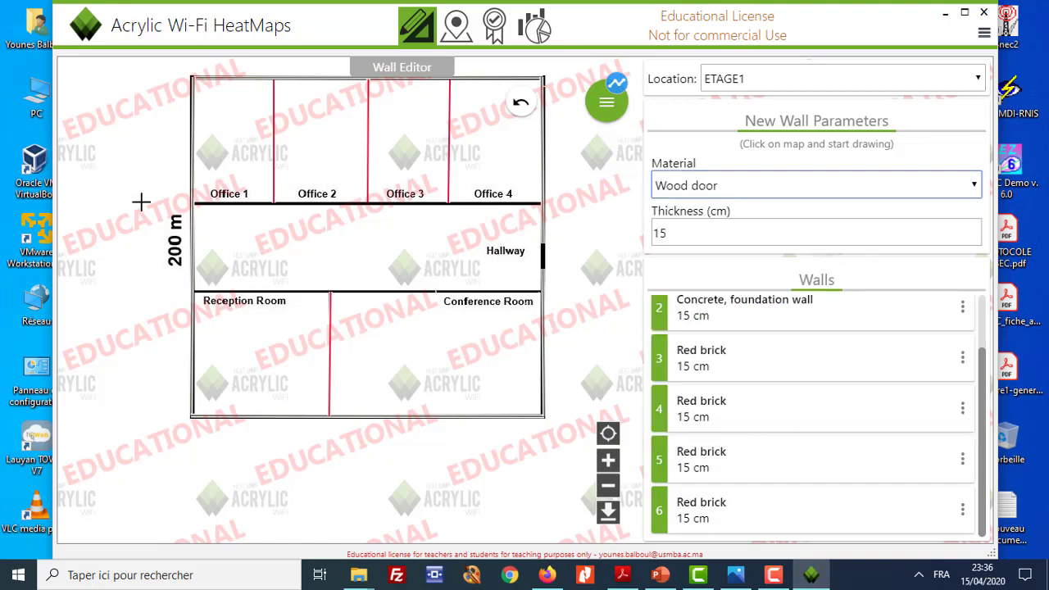
left_click(218, 205)
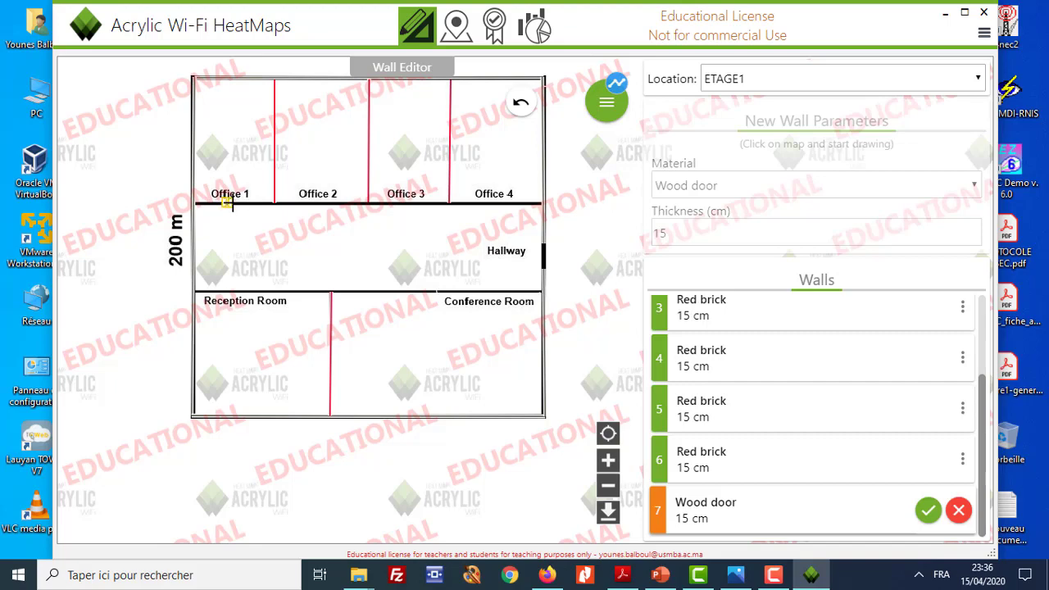
left_click(298, 207)
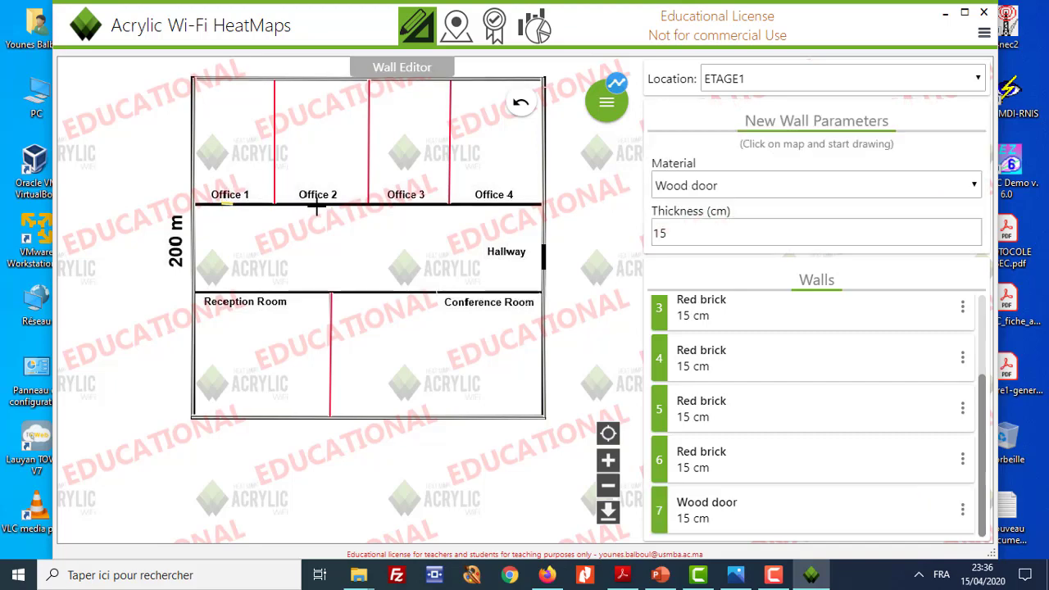
Draw short wood door segments on the hallway walls of Office 2, Office 3 and Office 4
left_click(311, 206)
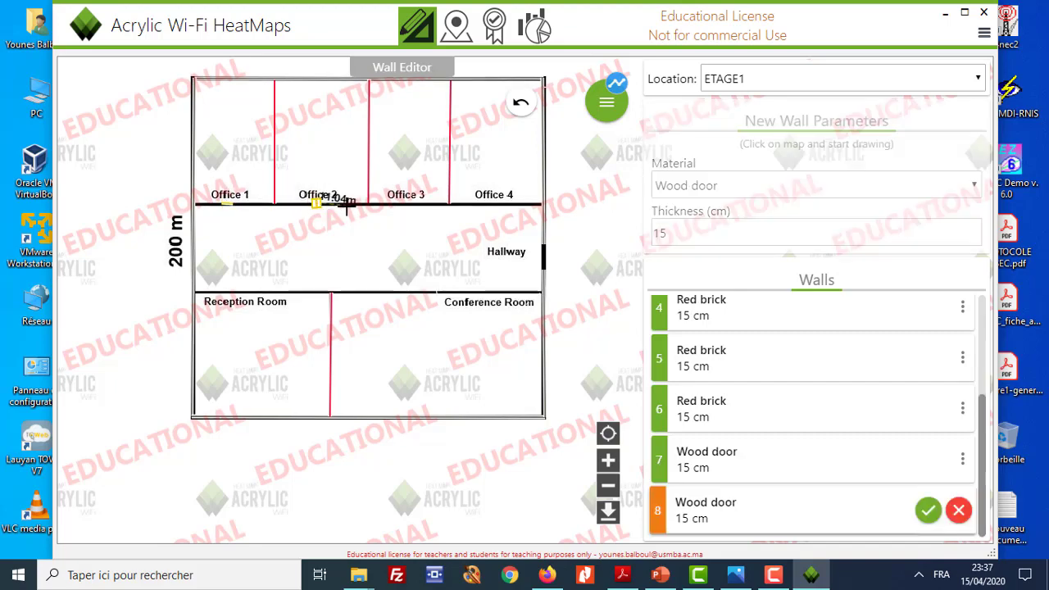
left_click(386, 207)
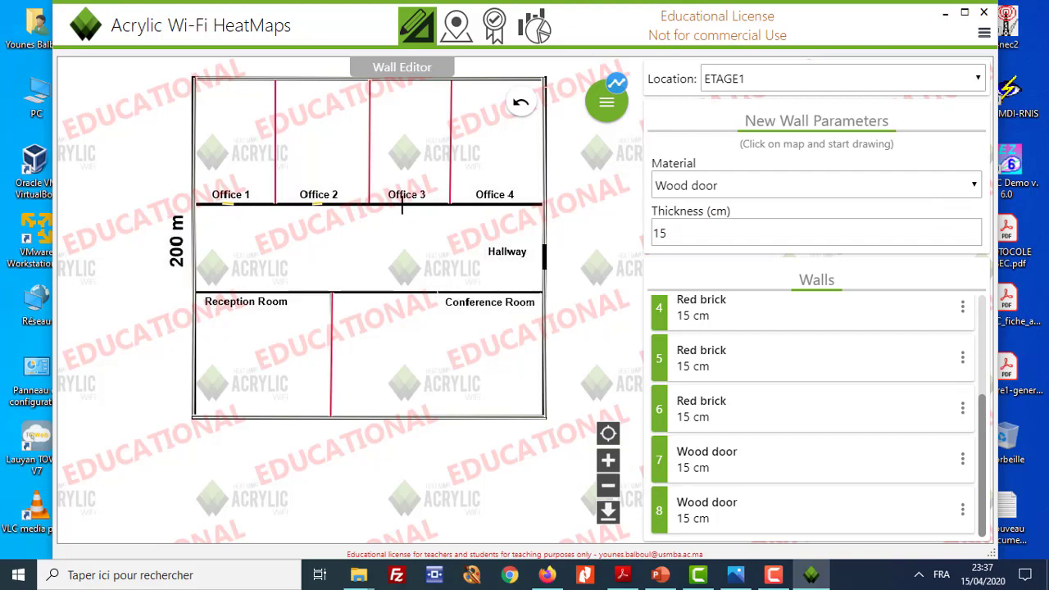
left_click(402, 207)
left_click(417, 205)
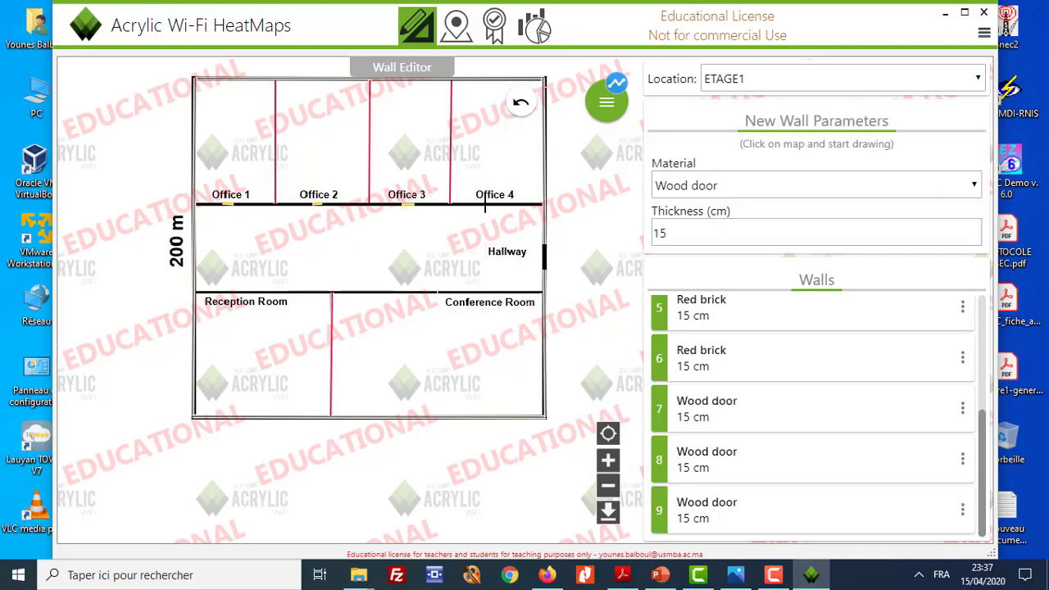
left_click(486, 205)
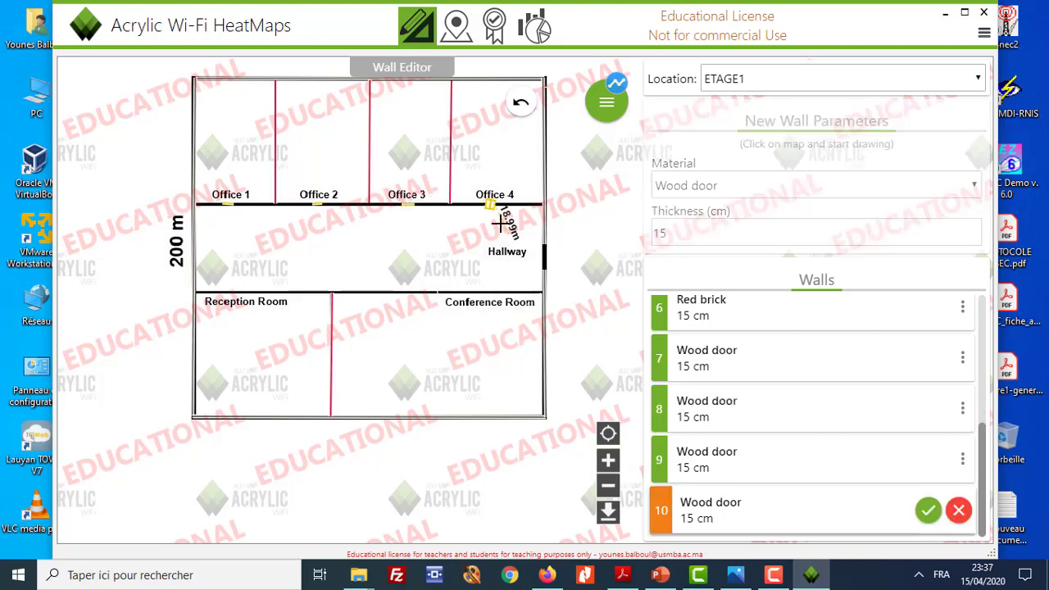
left_click(500, 223)
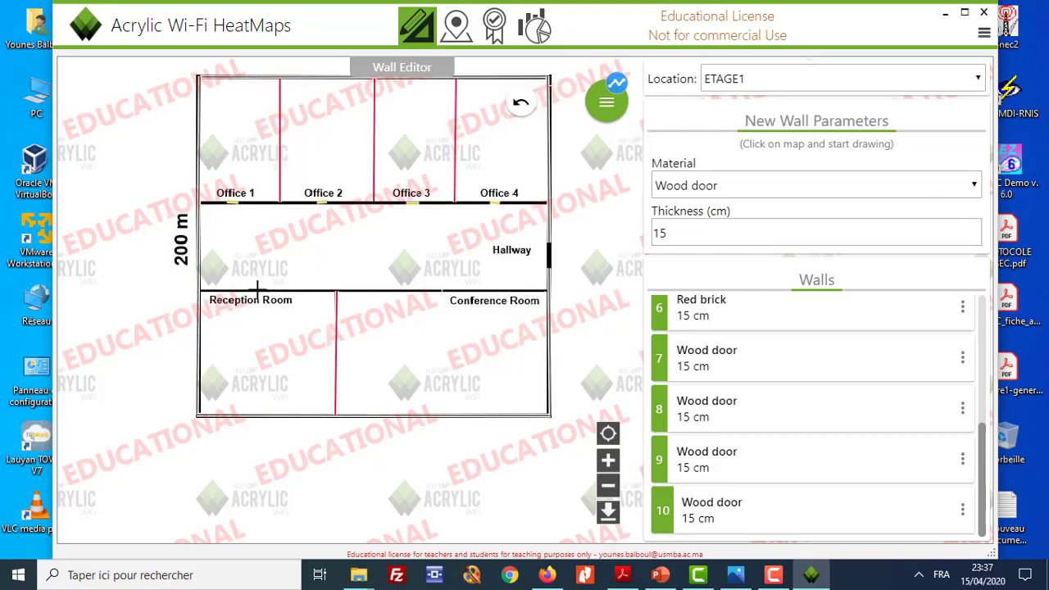
Draw wood doors on the lower hallway wall: one for the Reception Room and two for the Conference Room
left_click(262, 289)
left_click(273, 289)
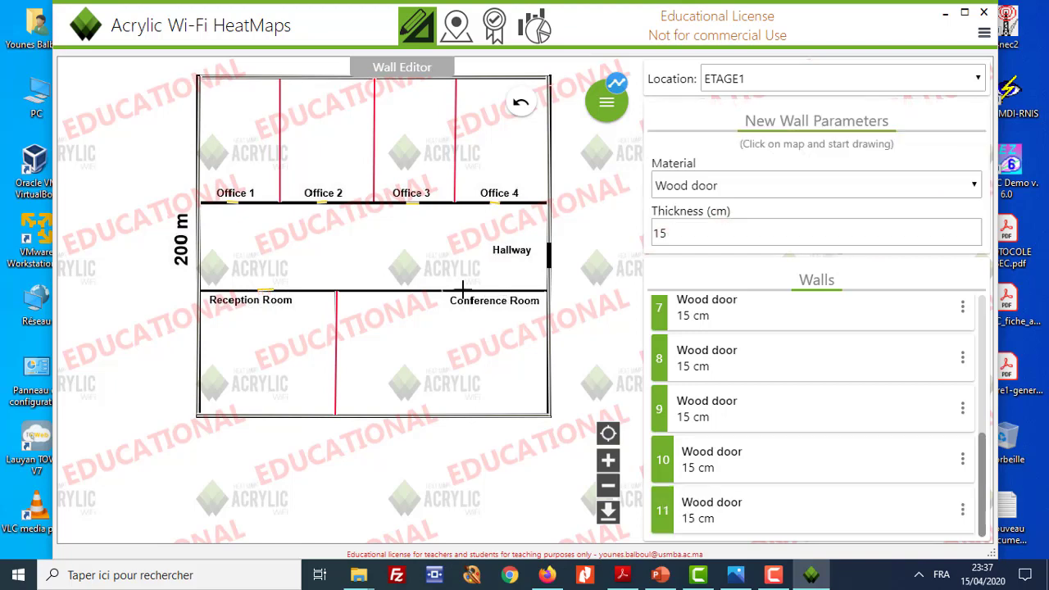
left_click_drag(375, 291, 378, 291)
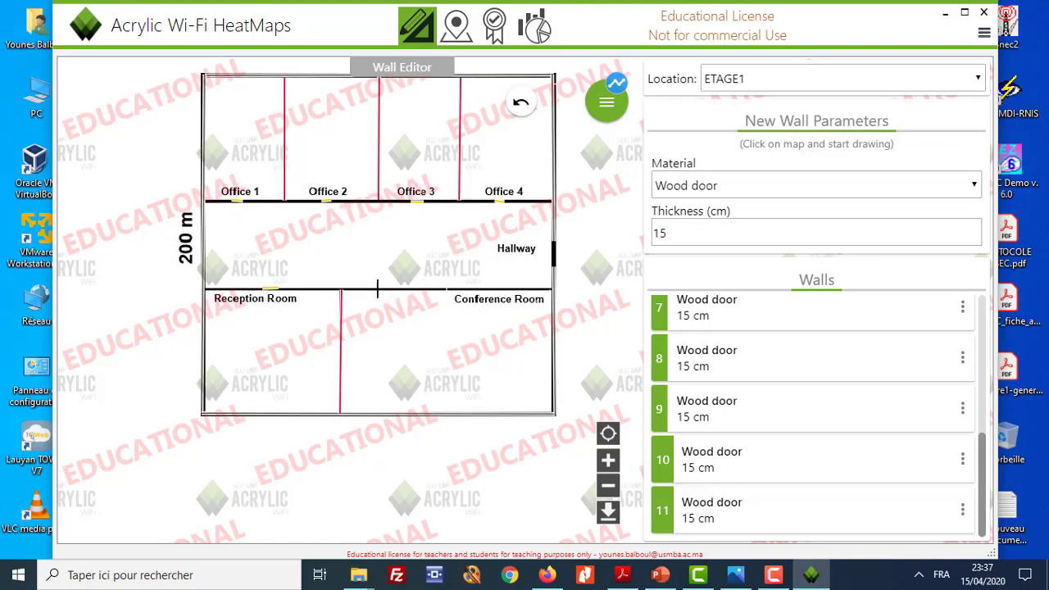
left_click(378, 288)
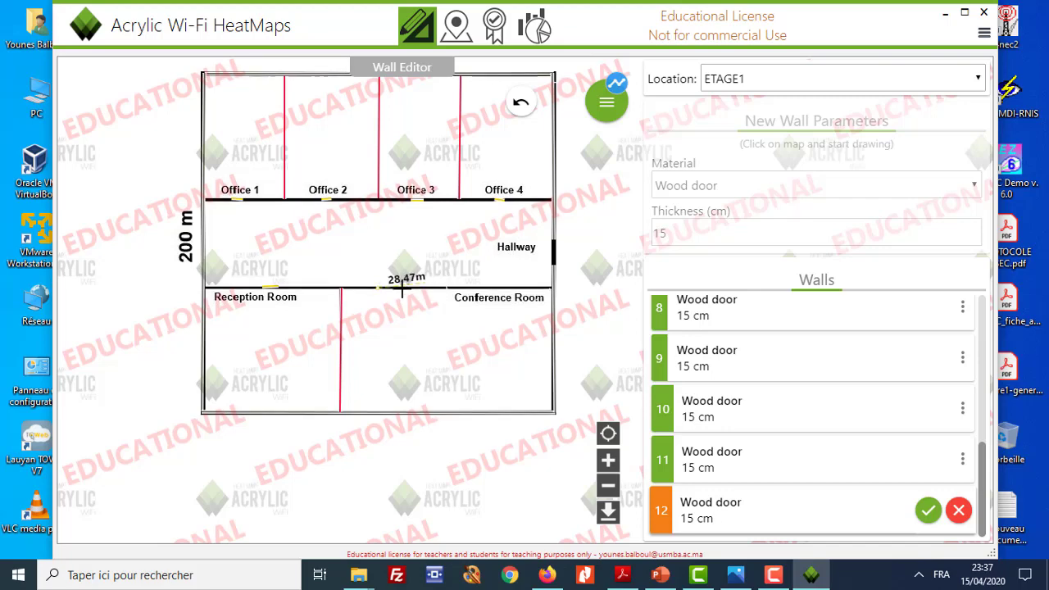
left_click(400, 289)
right_click(481, 294)
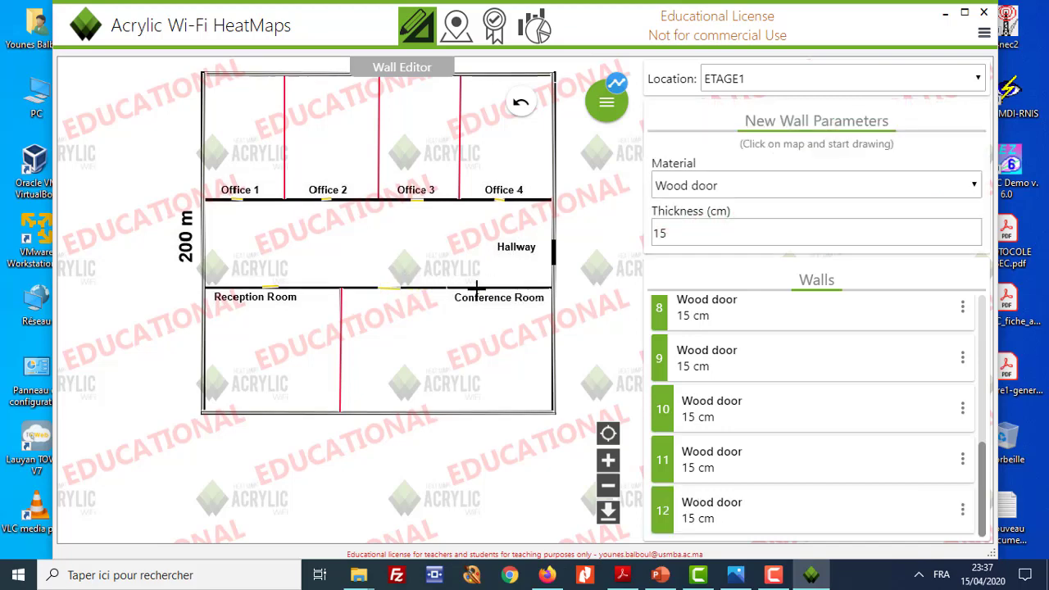
left_click(471, 288)
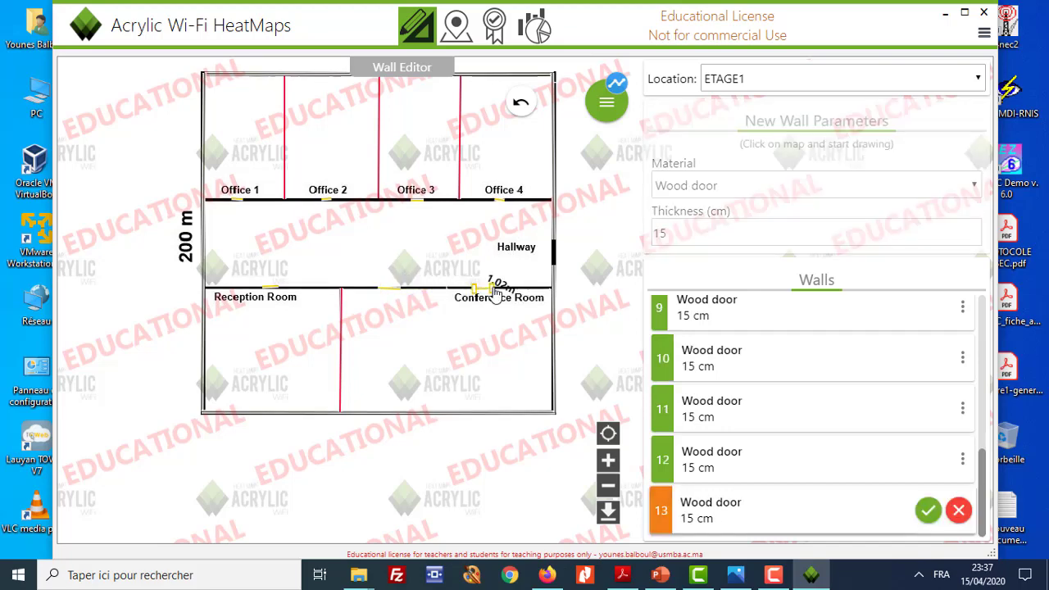
left_click(494, 293)
right_click(495, 294)
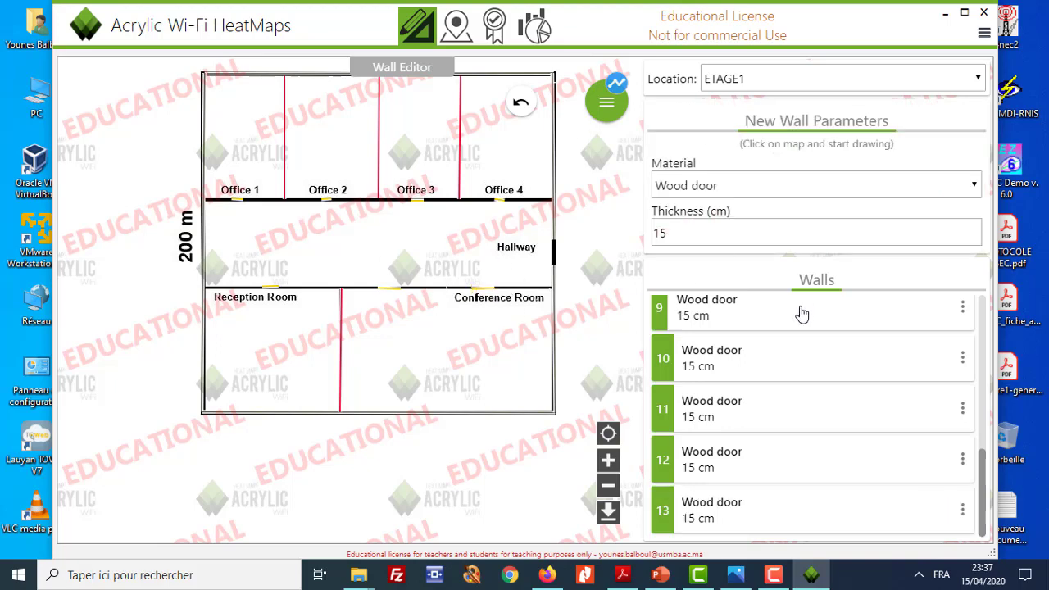
Switch the wall material to Glass and draw a glass wall between the Conference Room's two doors
left_click(970, 185)
left_click(981, 186)
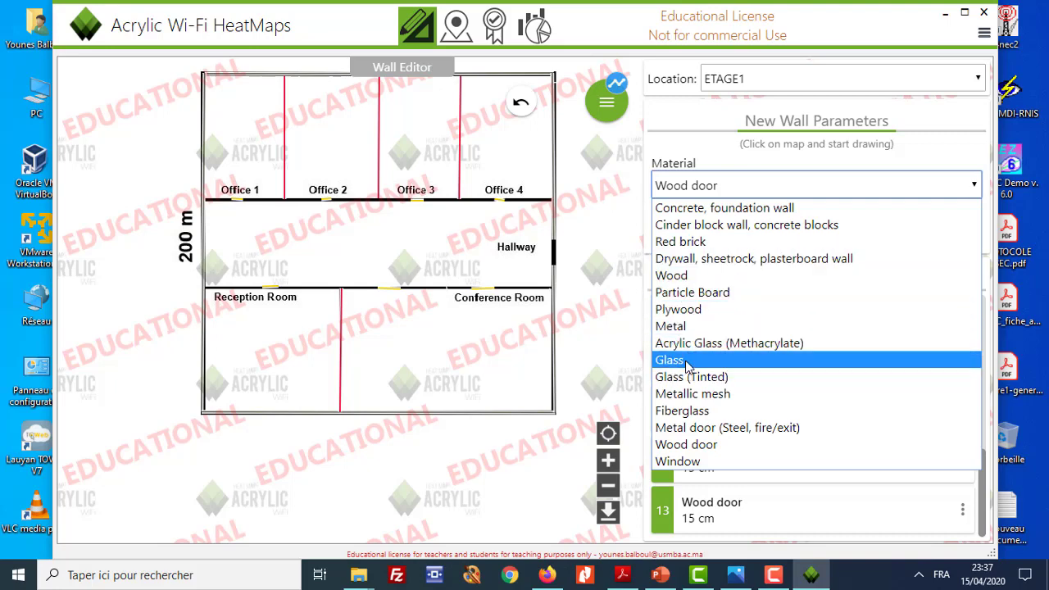
left_click(672, 363)
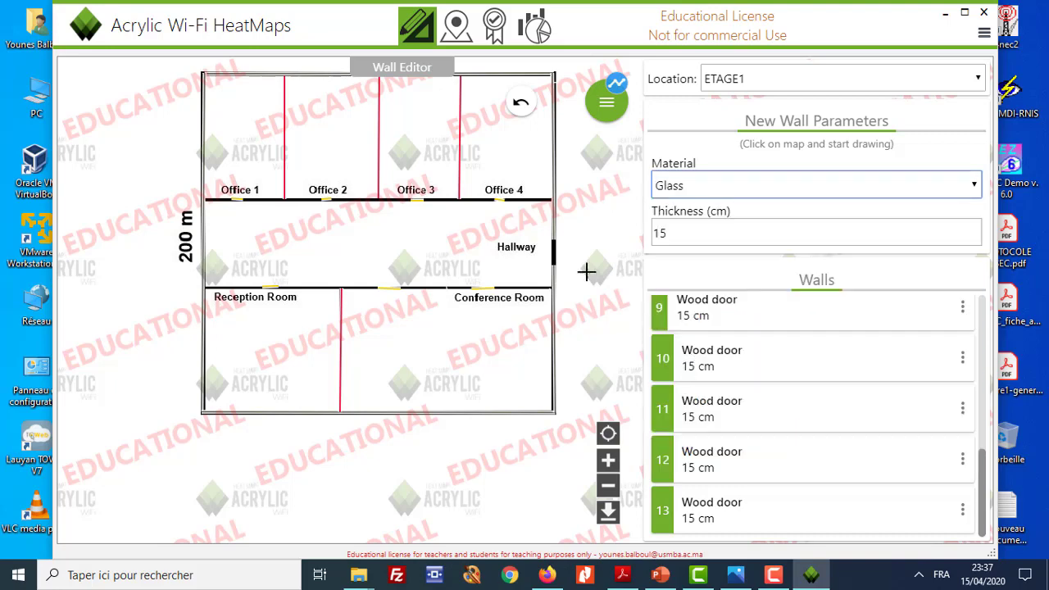
left_click(401, 286)
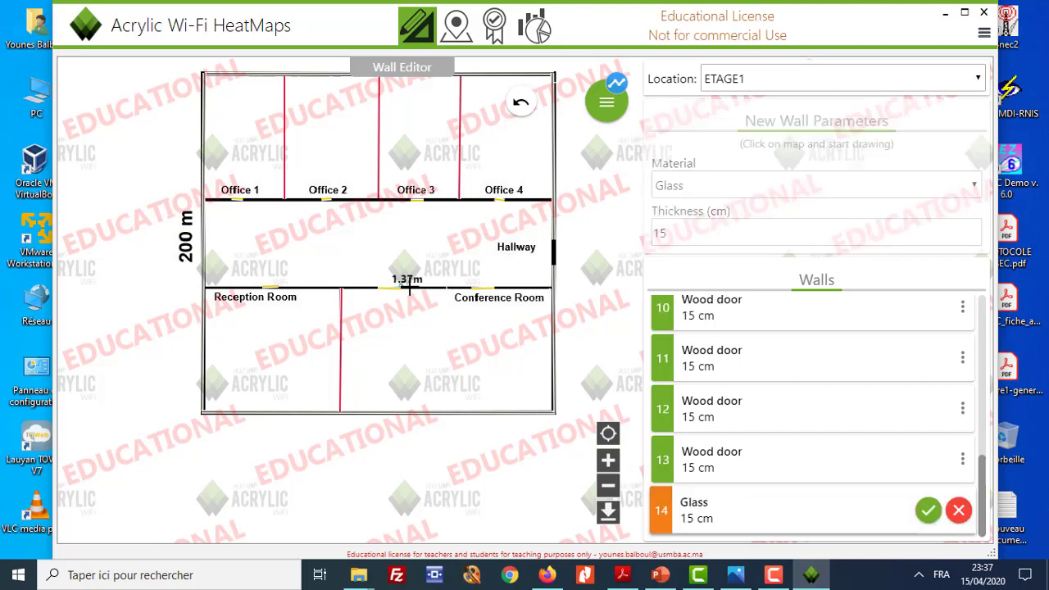
left_click(469, 285)
right_click(469, 287)
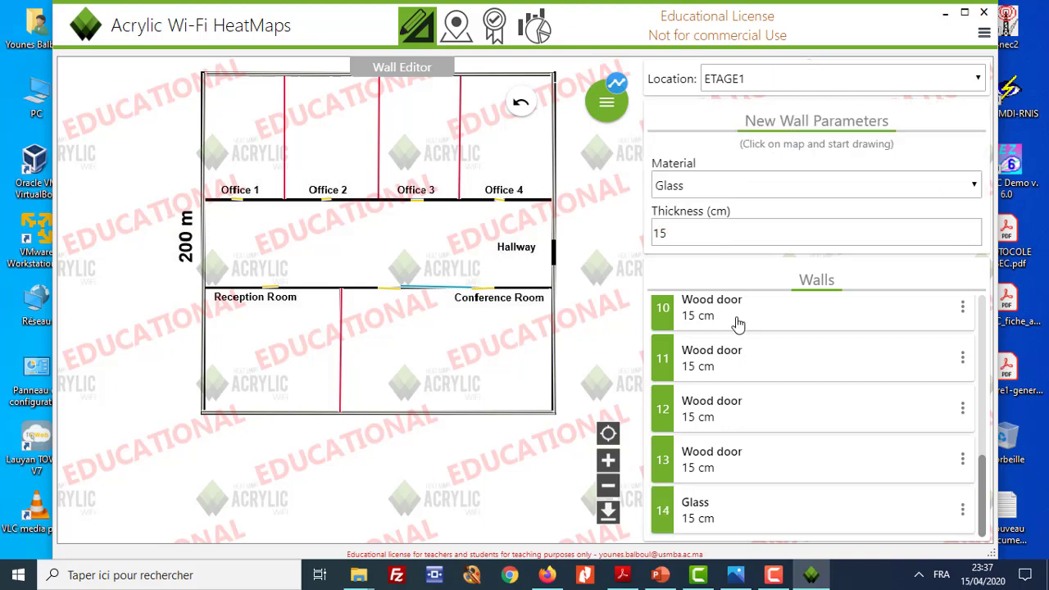
Switch to Red brick and draw hallway wall segments from the Conference Room's doors to the right outer wall and to the Reception Room door
left_click(967, 193)
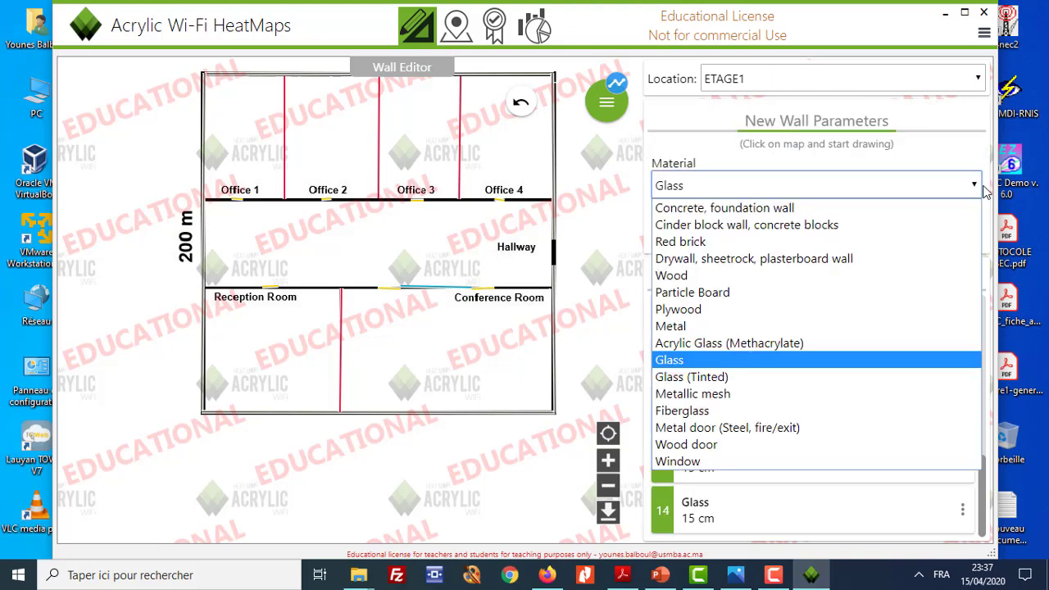
left_click(729, 239)
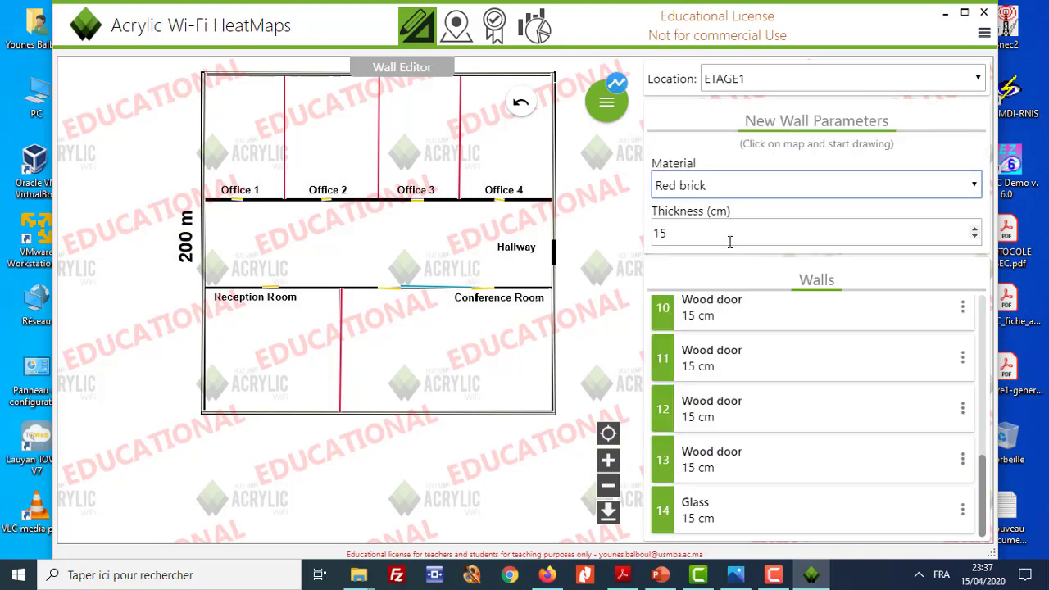
left_click(495, 286)
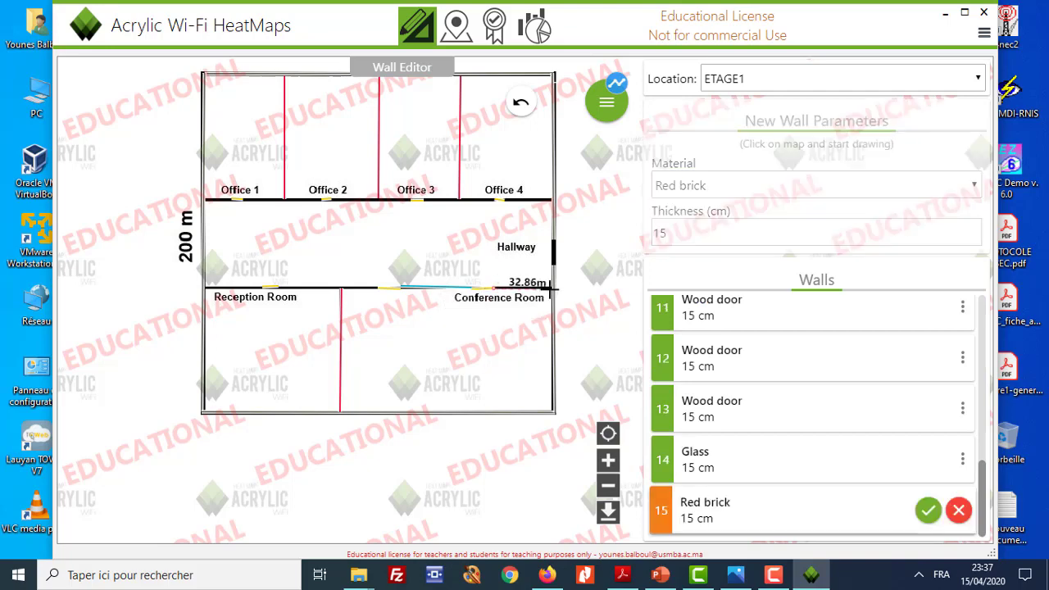
double_click(553, 288)
left_click(355, 295)
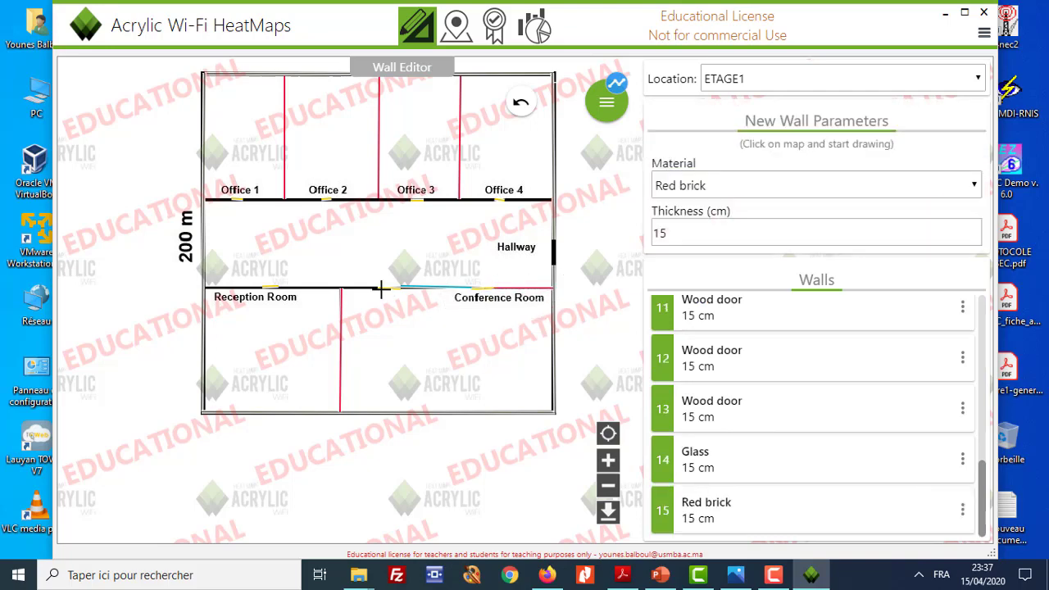
left_click(377, 288)
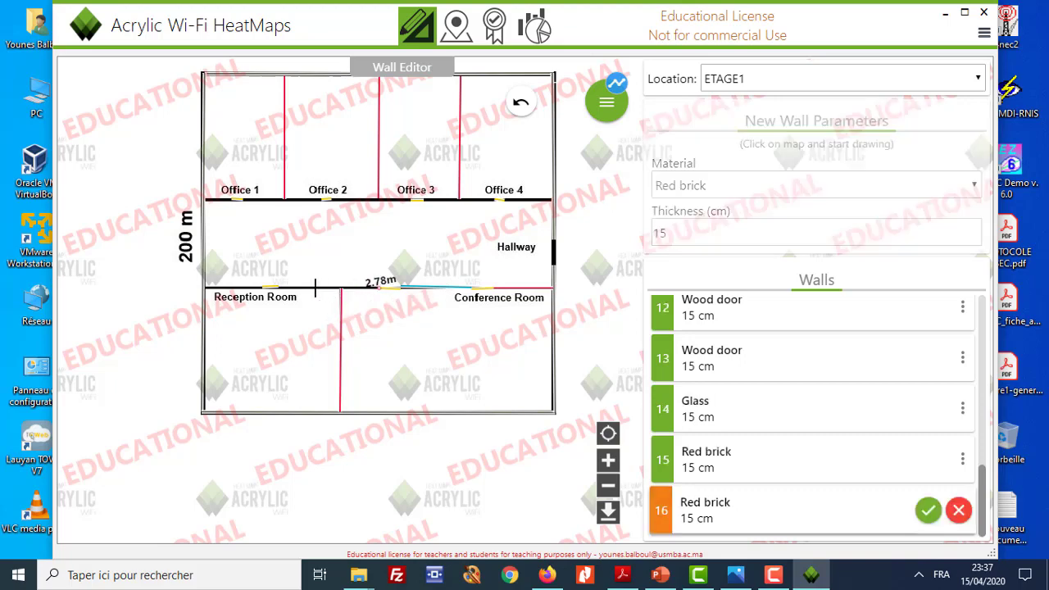
double_click(267, 286)
Draw a red brick wall along the hallway from the Reception Room door to the left outer wall
left_click(262, 287)
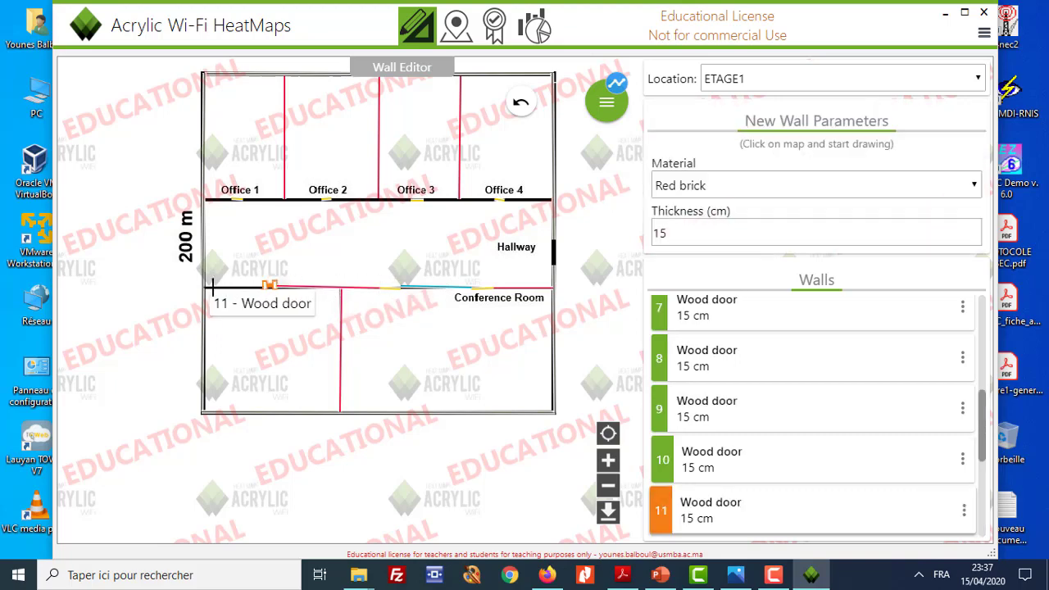
left_click(266, 287)
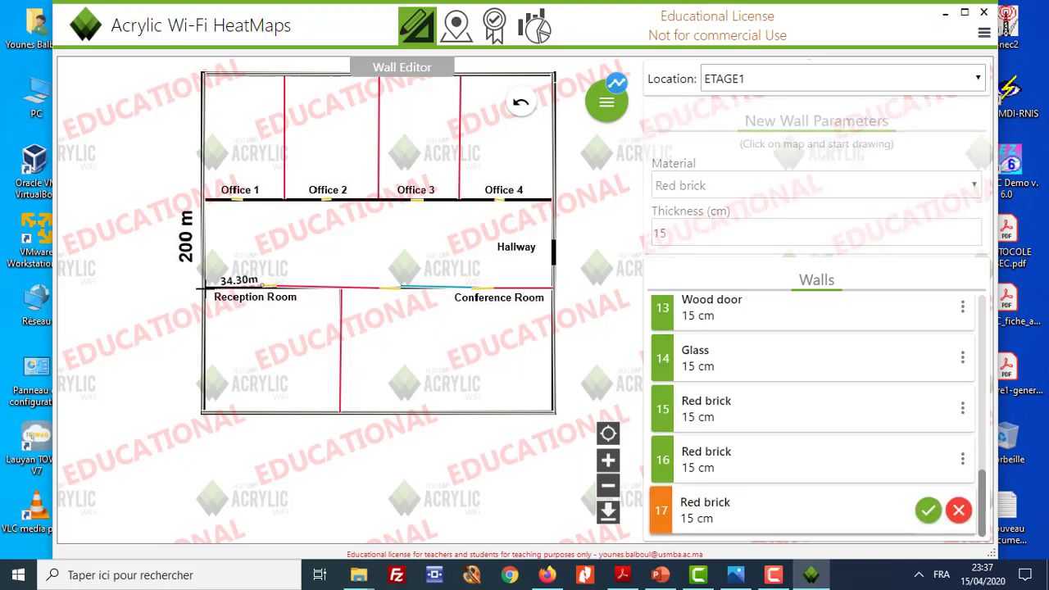
left_click(199, 288)
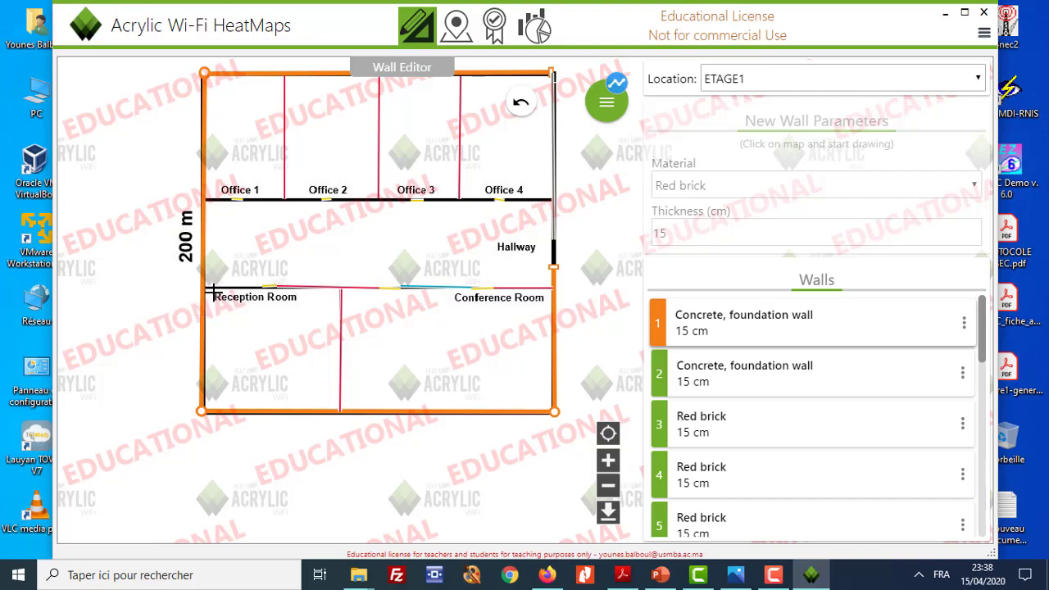
left_click(262, 287)
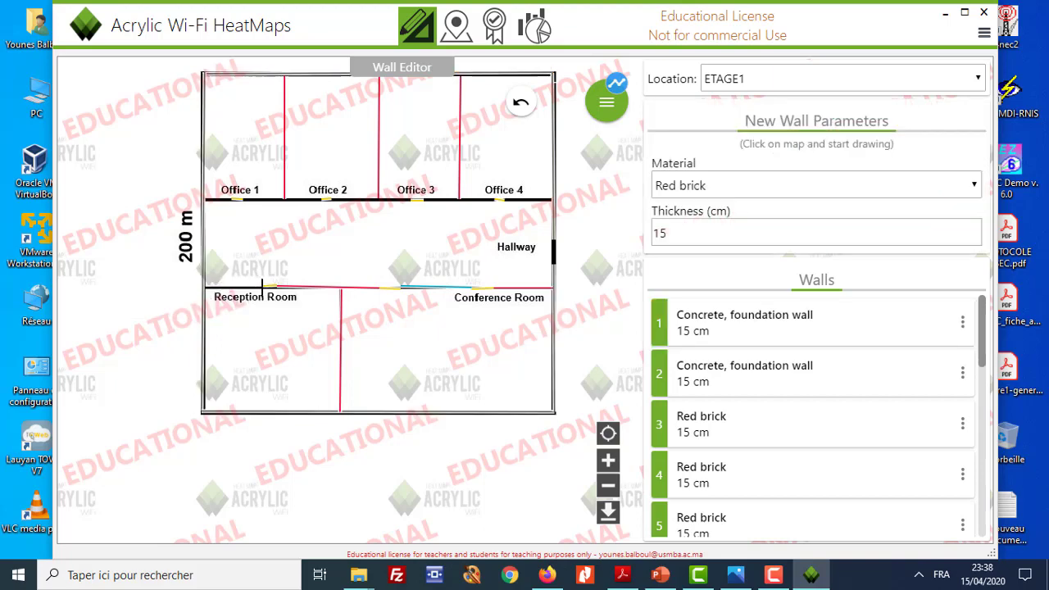
left_click(262, 287)
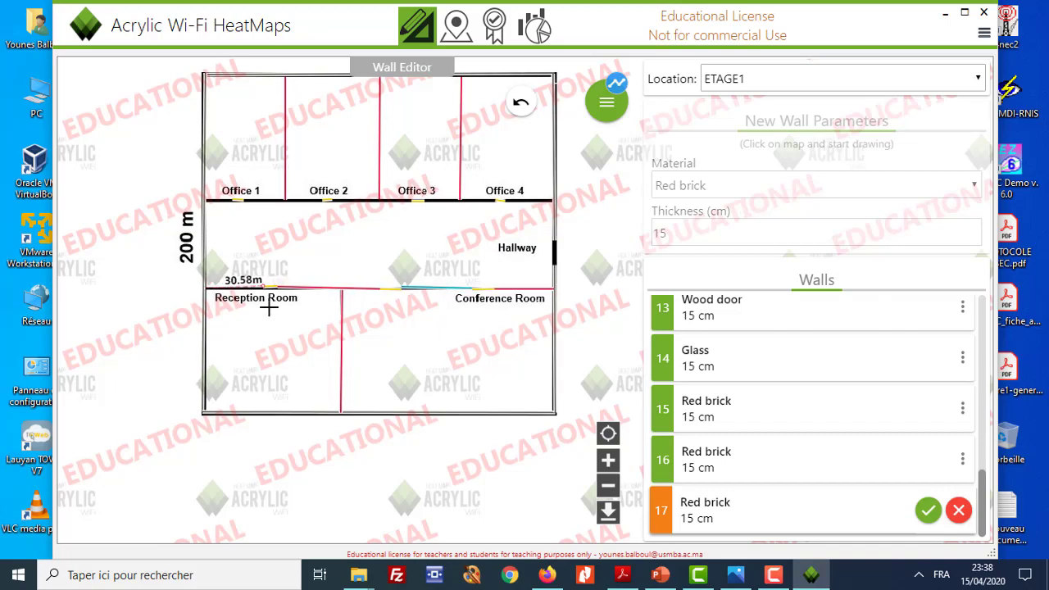
left_click(205, 288)
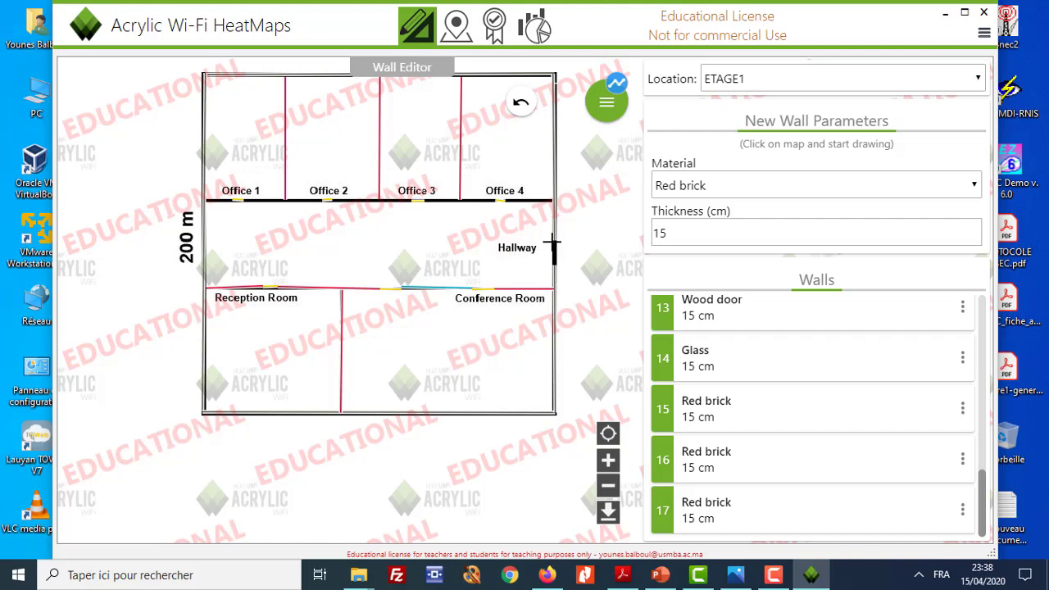
Switch the wall material to Metal door (Steel, fire/exit) and draw the exit door on the outer wall at the hallway's right end
left_click(873, 189)
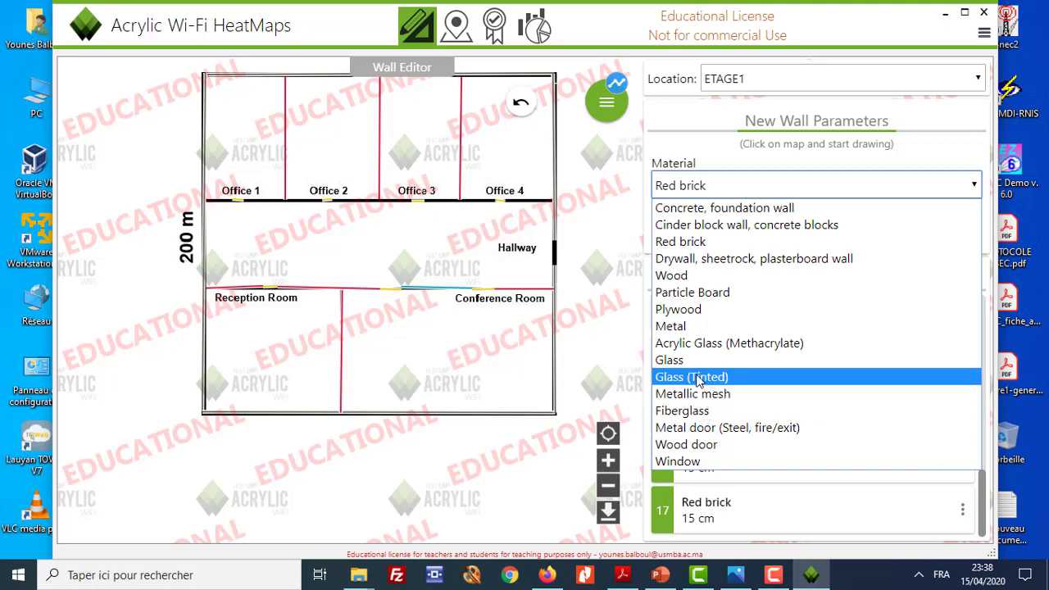
left_click(693, 429)
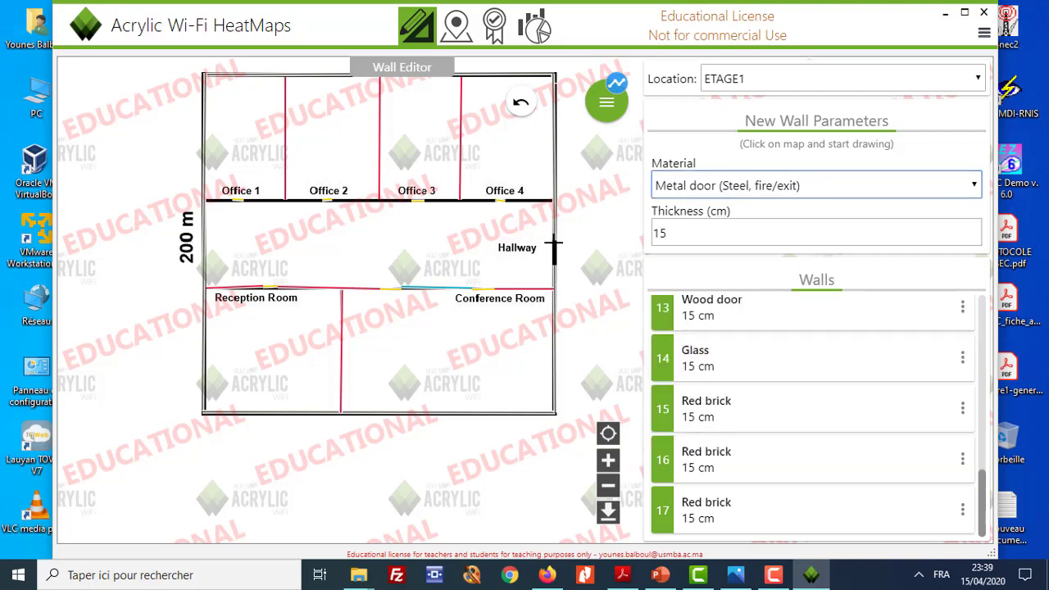
left_click(553, 246)
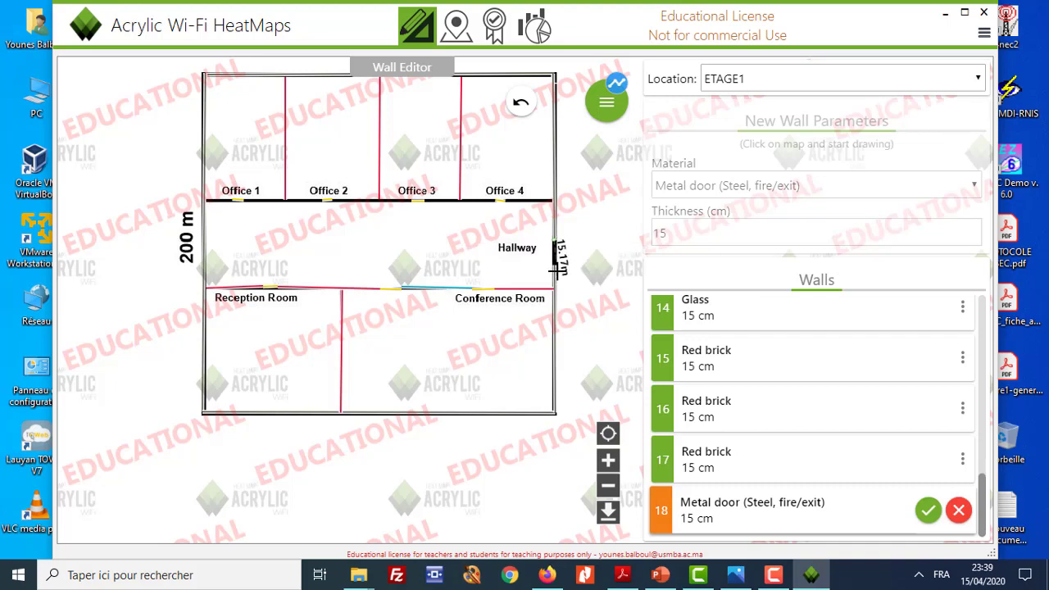
left_click(553, 264)
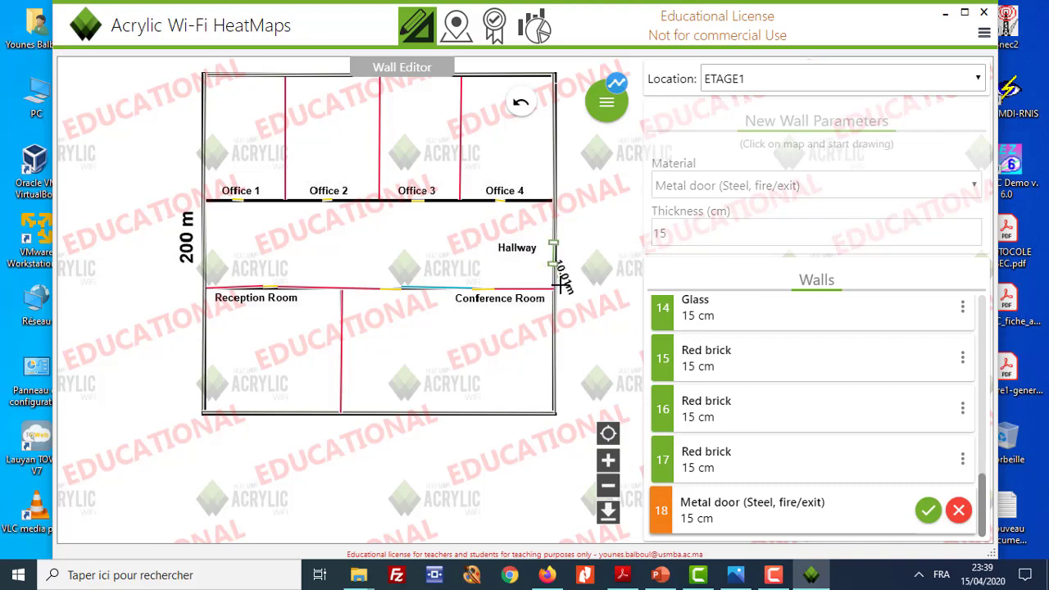
right_click(541, 285)
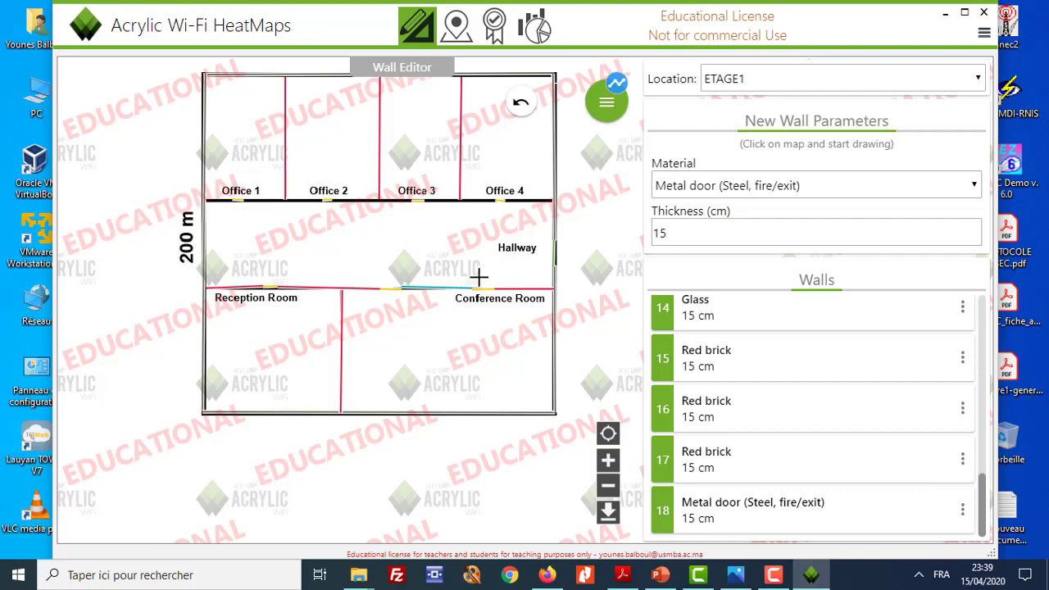
left_click(974, 229)
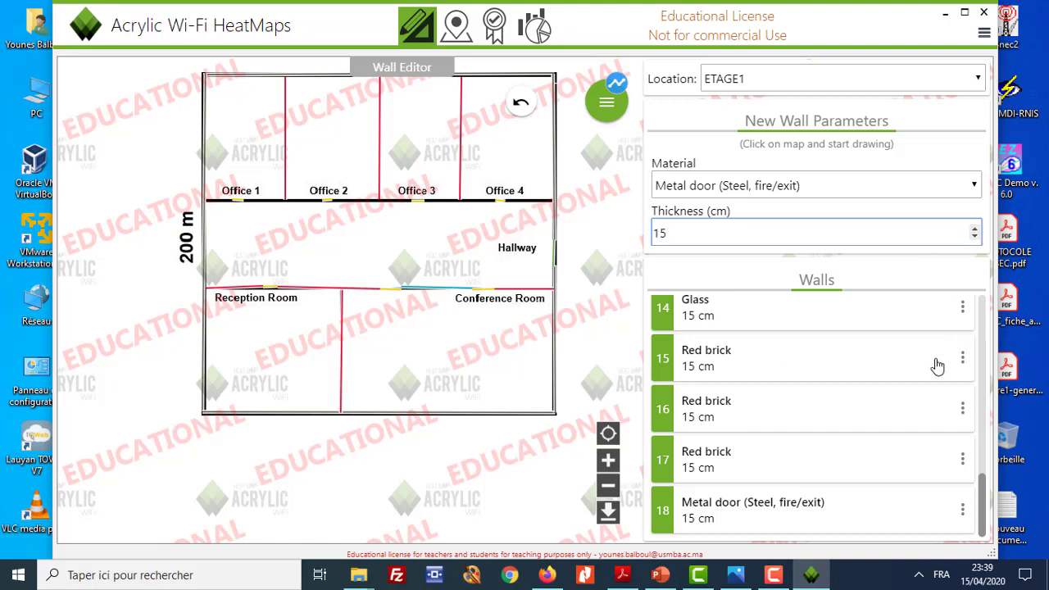
left_click(914, 193)
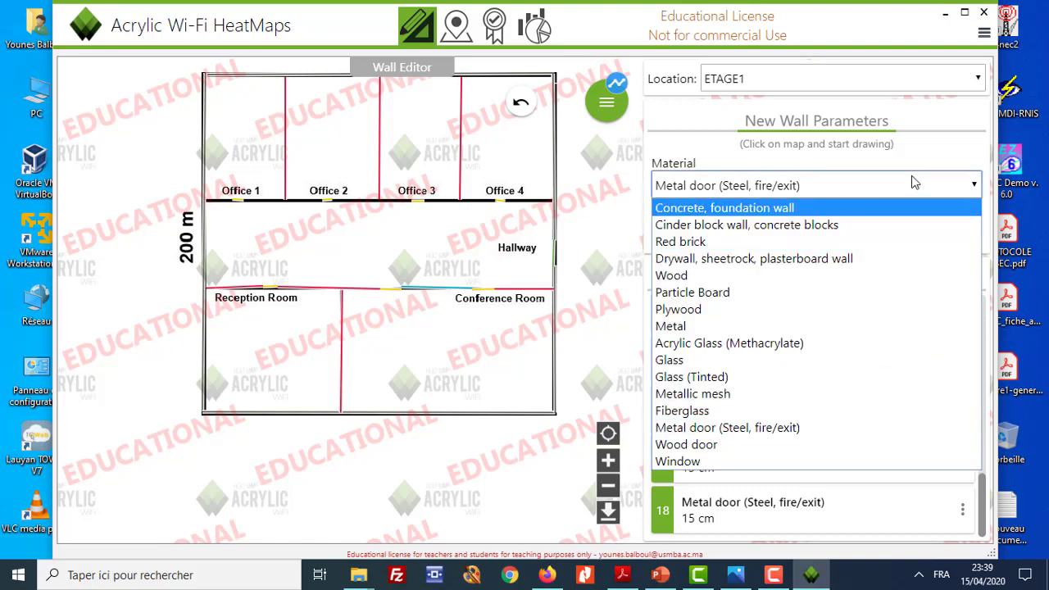
left_click(974, 230)
left_click(974, 229)
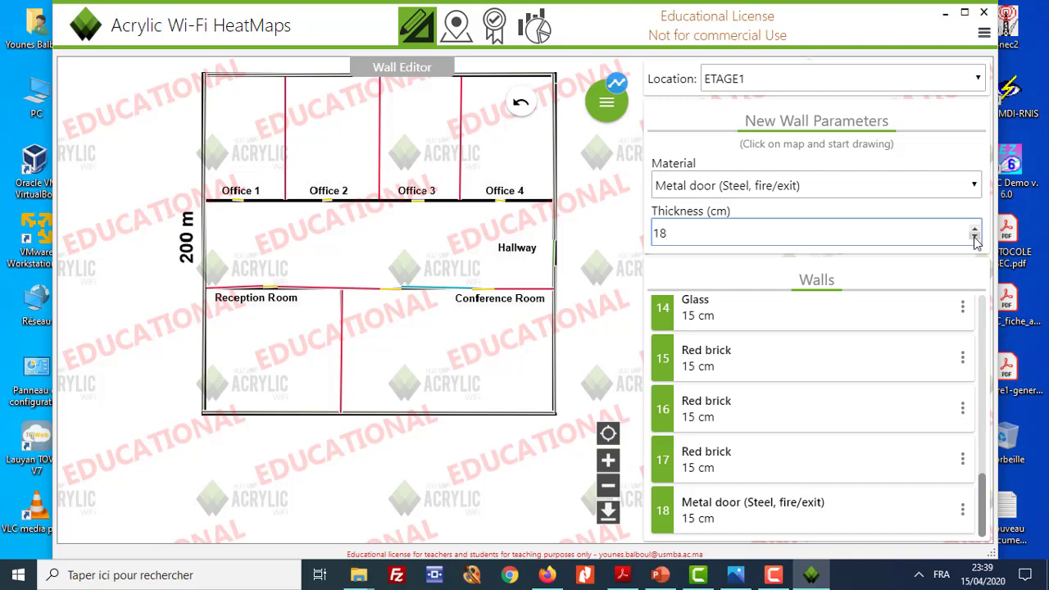
Switch the wall material to Red brick and draw a wall along the hallway from the left outer wall to the Office 1 door
left_click(974, 185)
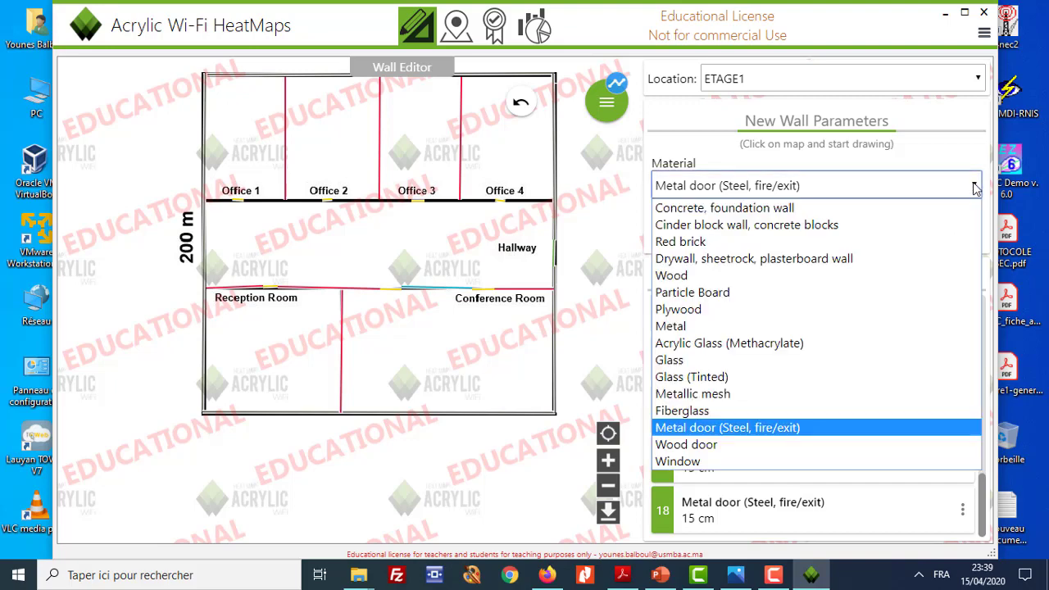
left_click(974, 185)
left_click(974, 185)
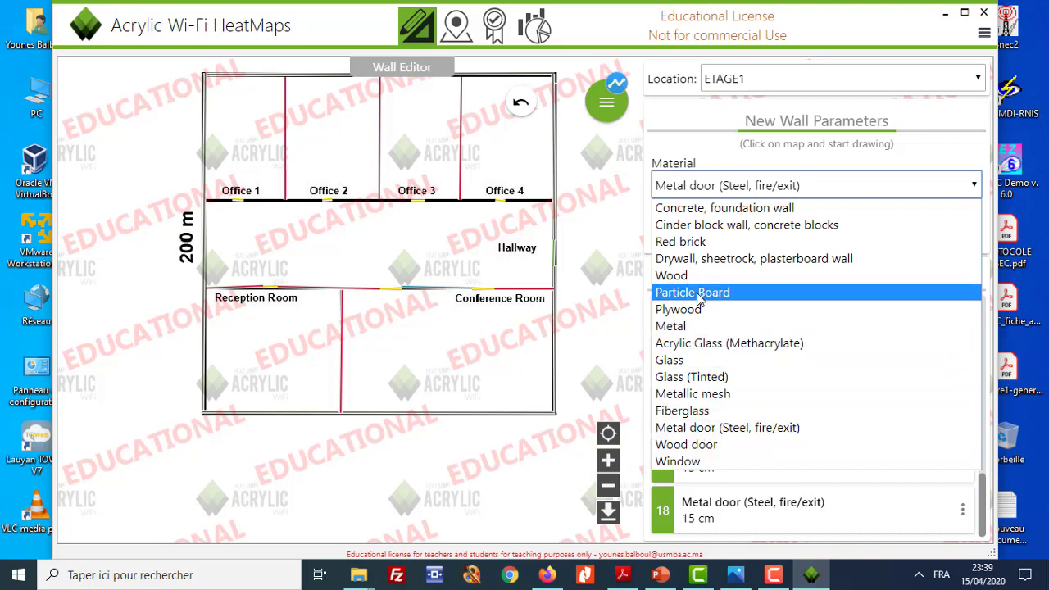
left_click(701, 243)
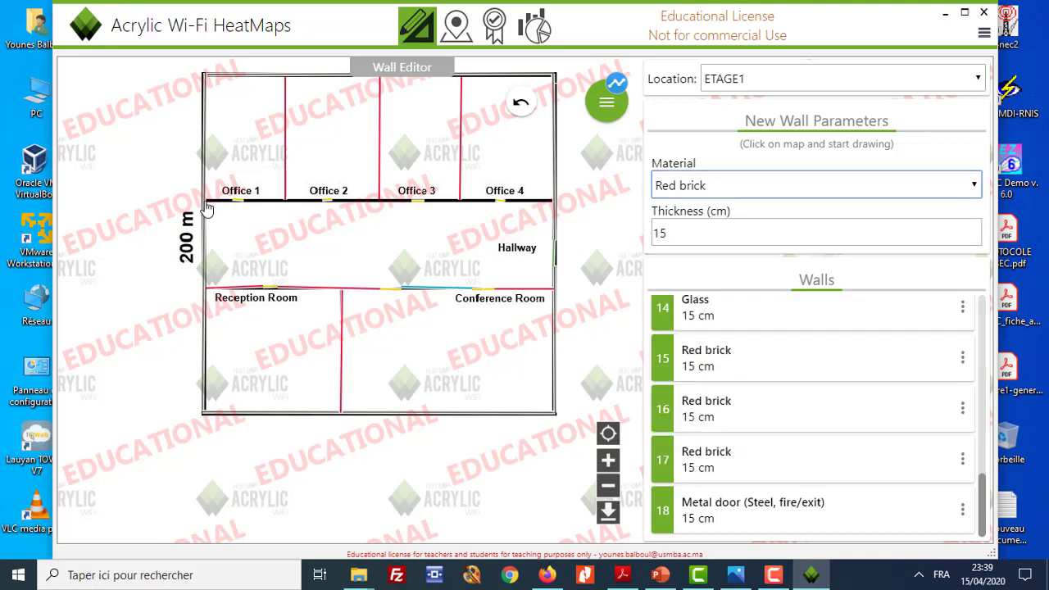
left_click(204, 200)
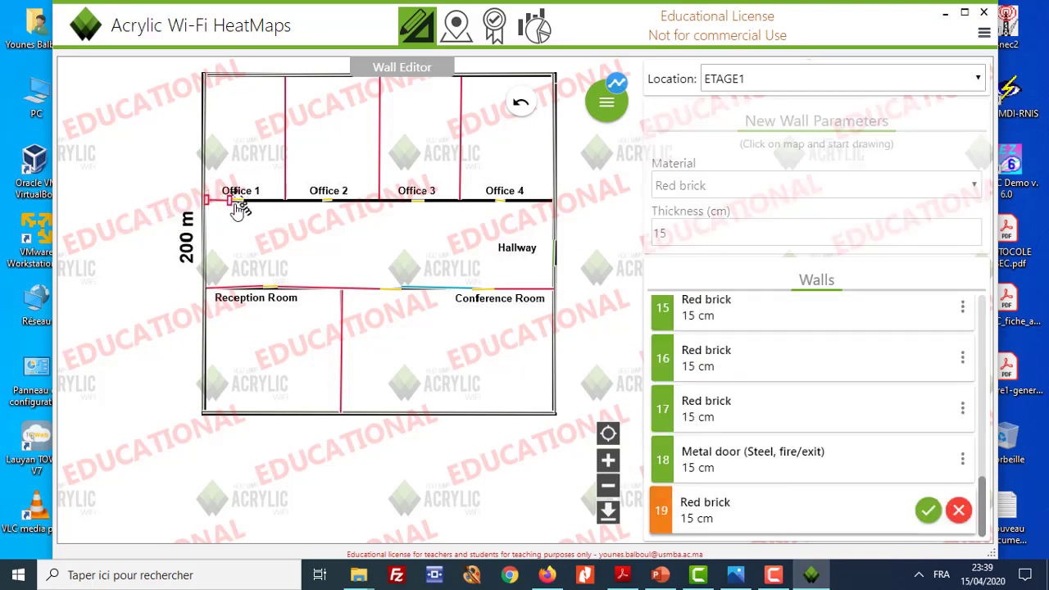
left_click(239, 205)
Try to continue the red brick wall from the Office 1 door past the Office 2 door, and delete the short stray segment
left_click(244, 206)
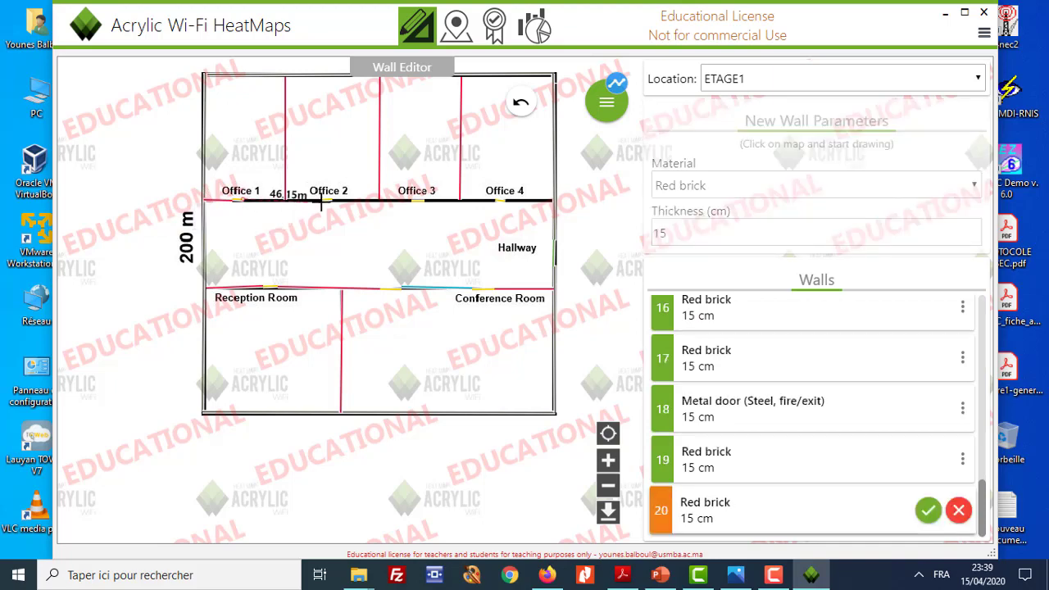
left_click(321, 201)
left_click(331, 203)
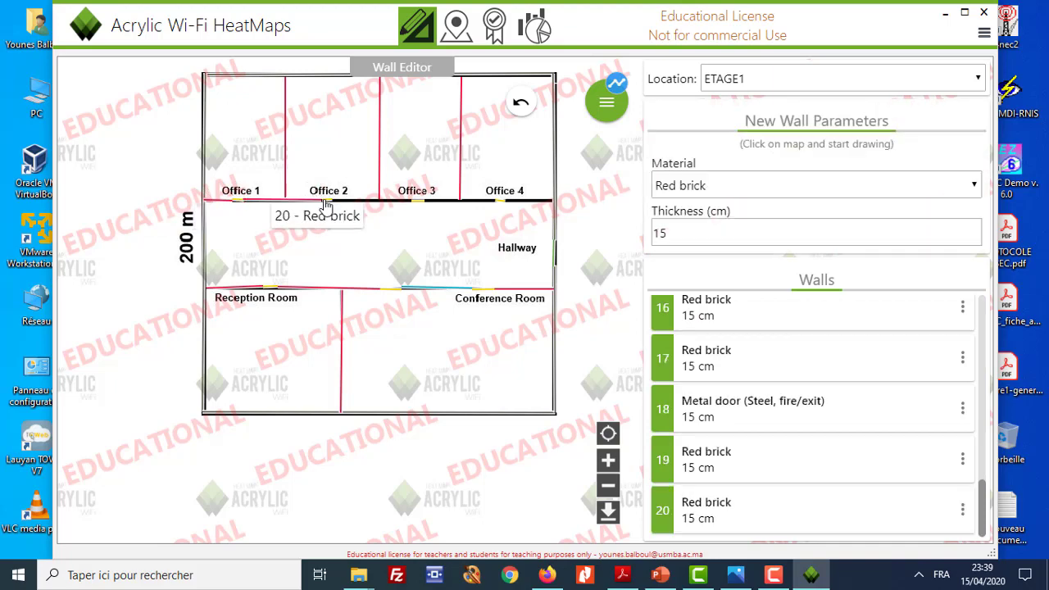
left_click(327, 203)
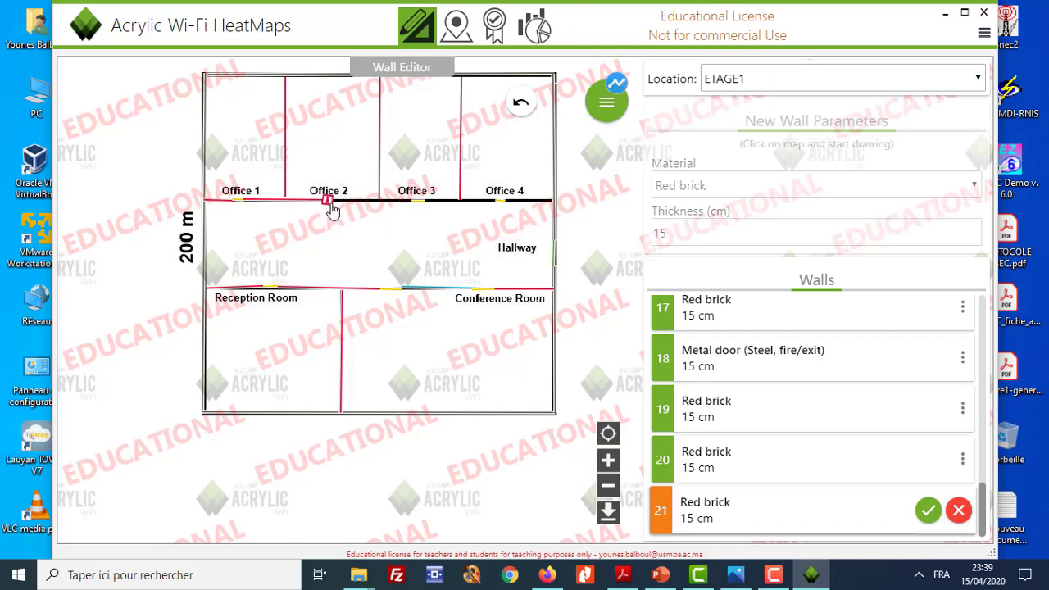
left_click(330, 208)
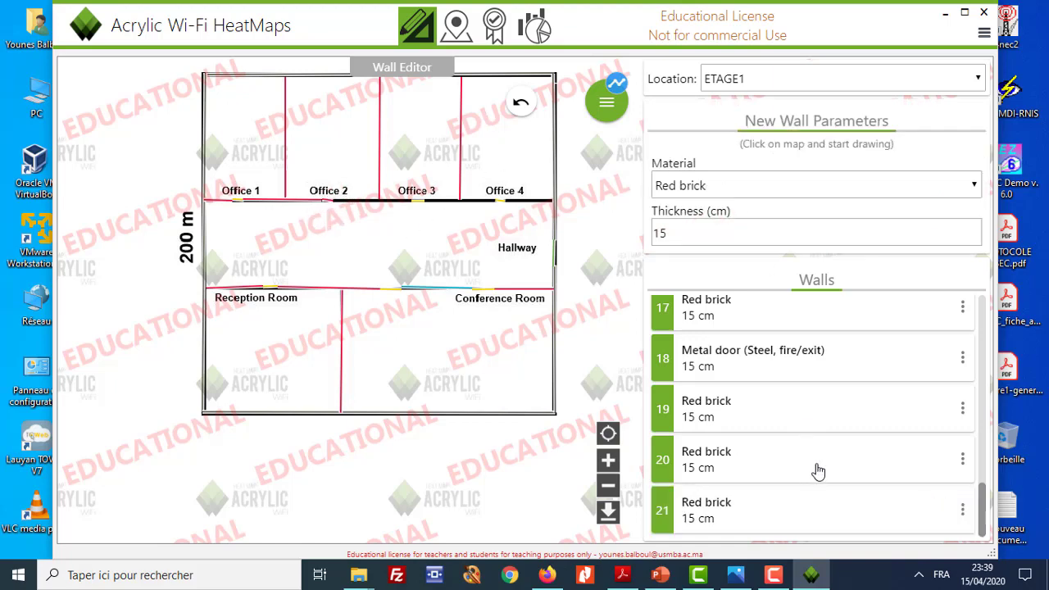
left_click(847, 510)
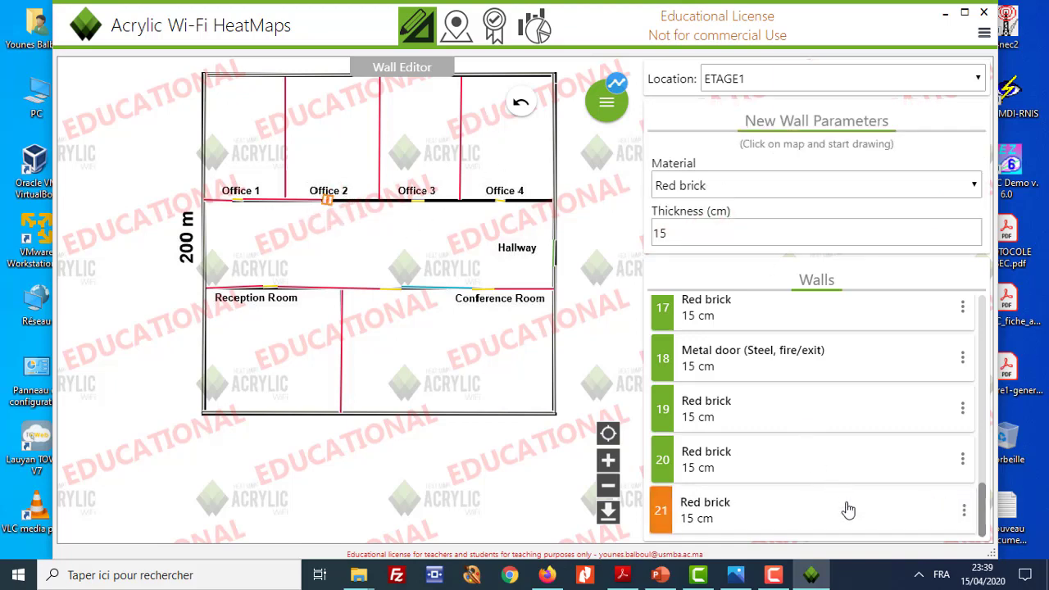
left_click(964, 511)
left_click(958, 511)
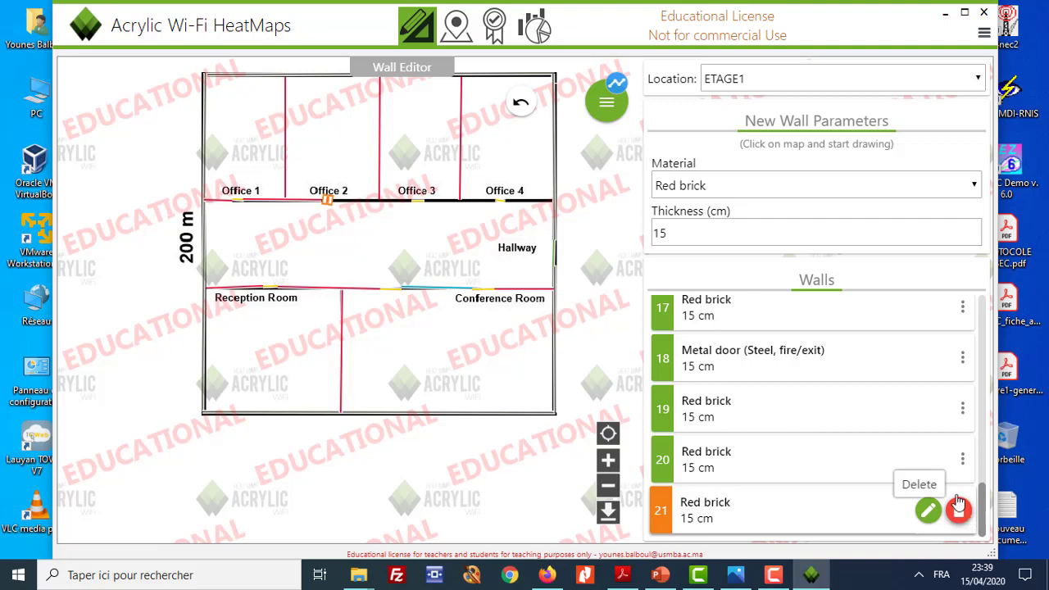
Delete the stray red brick segment near Office 2 and the red brick wall between the Office 1 and Office 2 doors
left_click(315, 202)
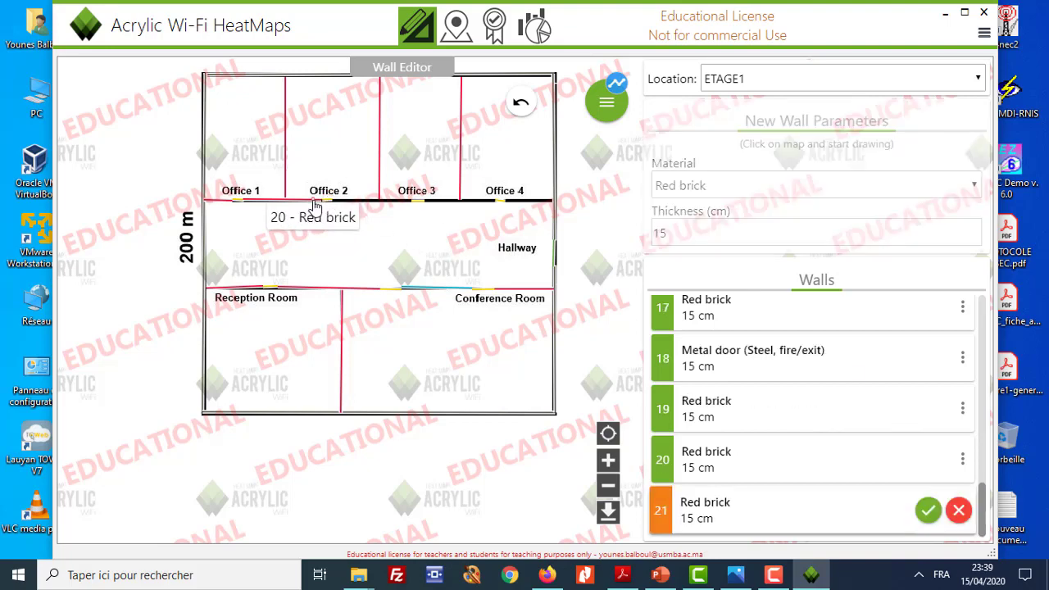
double_click(307, 210)
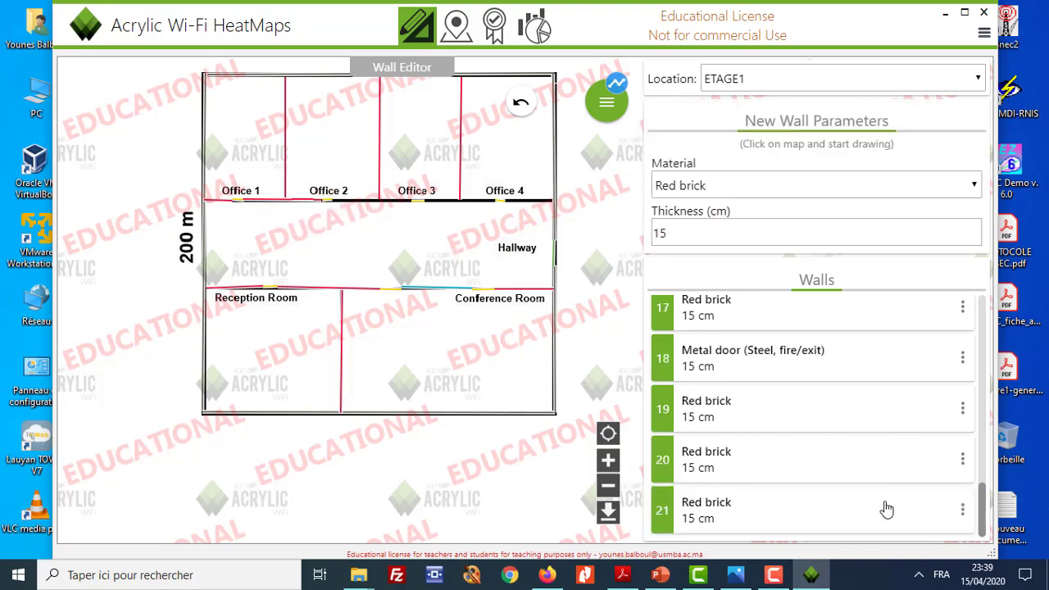
left_click(963, 513)
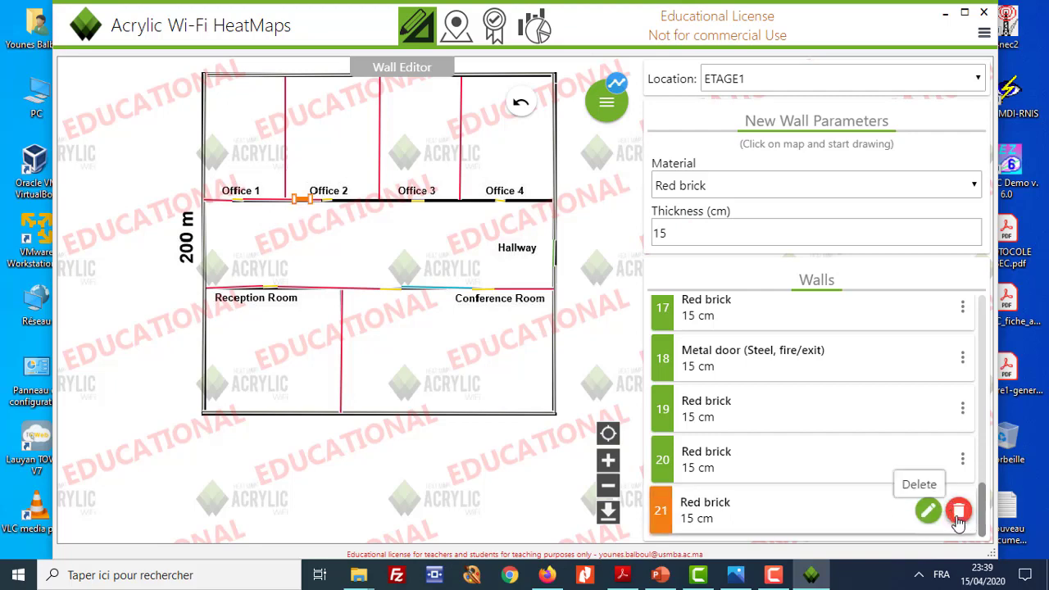
left_click(957, 513)
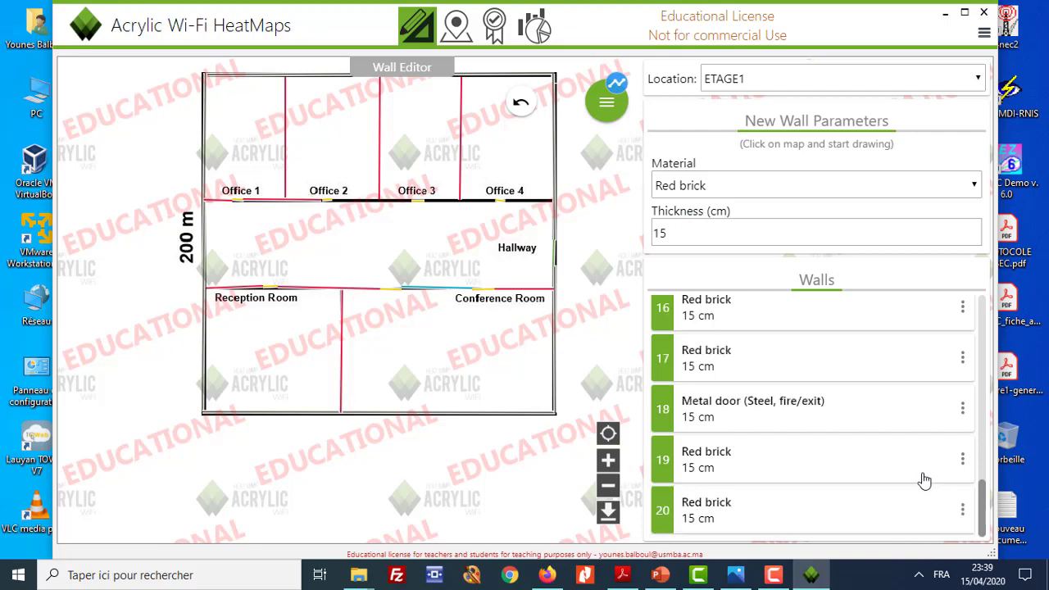
left_click(963, 511)
left_click(957, 511)
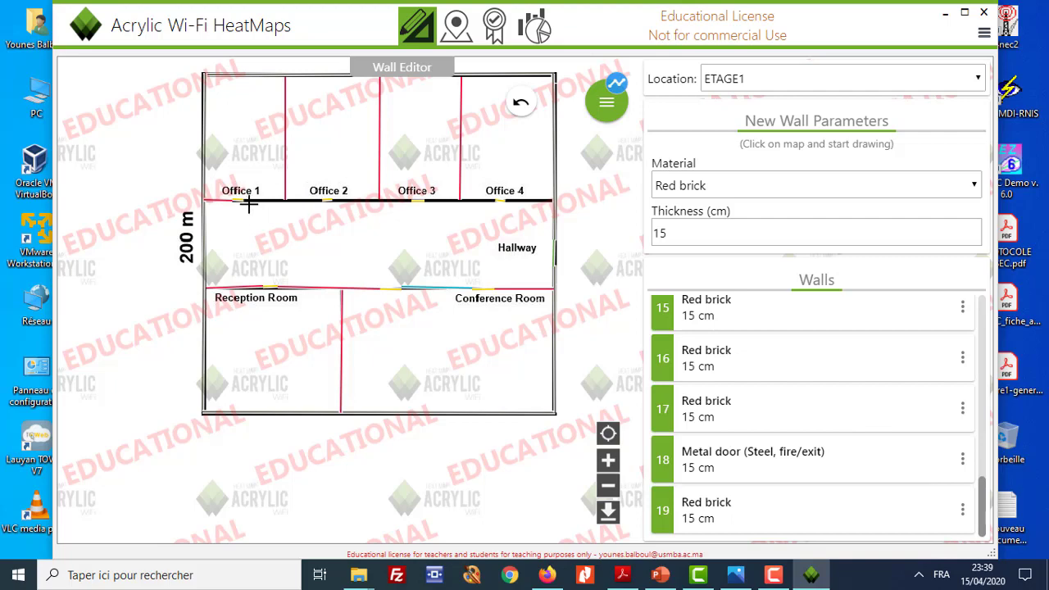
Draw red brick hallway wall segments from the Office 1 door to the Office 2 door and on to the Office 3 door
left_click(243, 201)
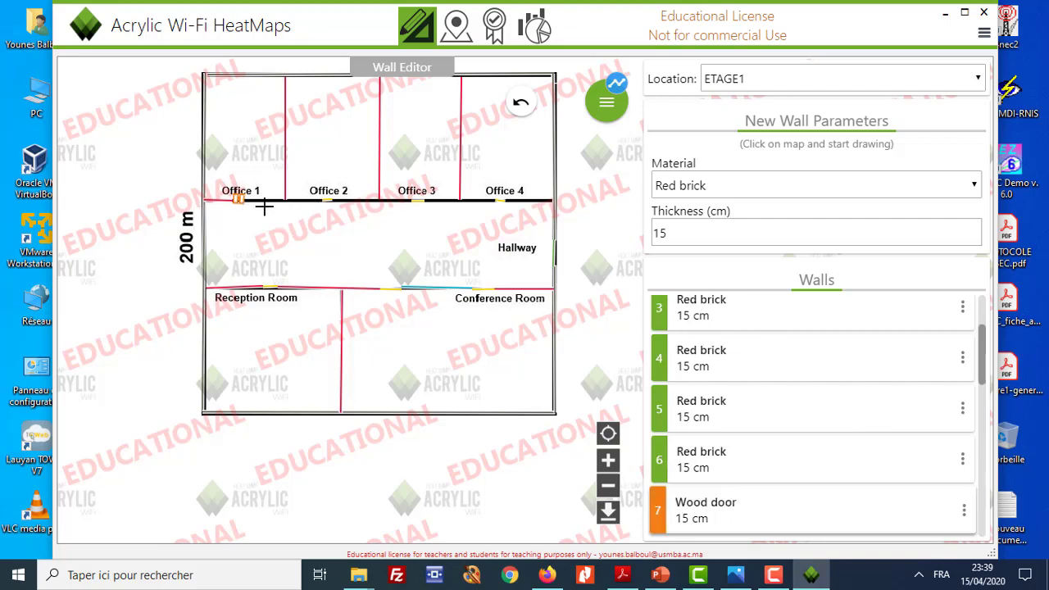
left_click(260, 212)
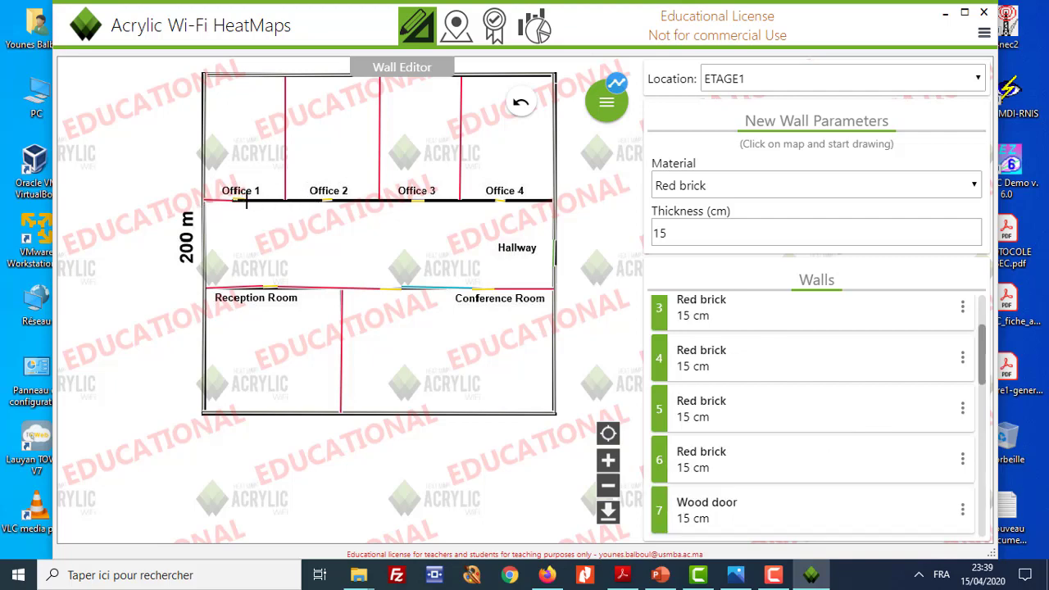
scroll(247, 211, "up", 3)
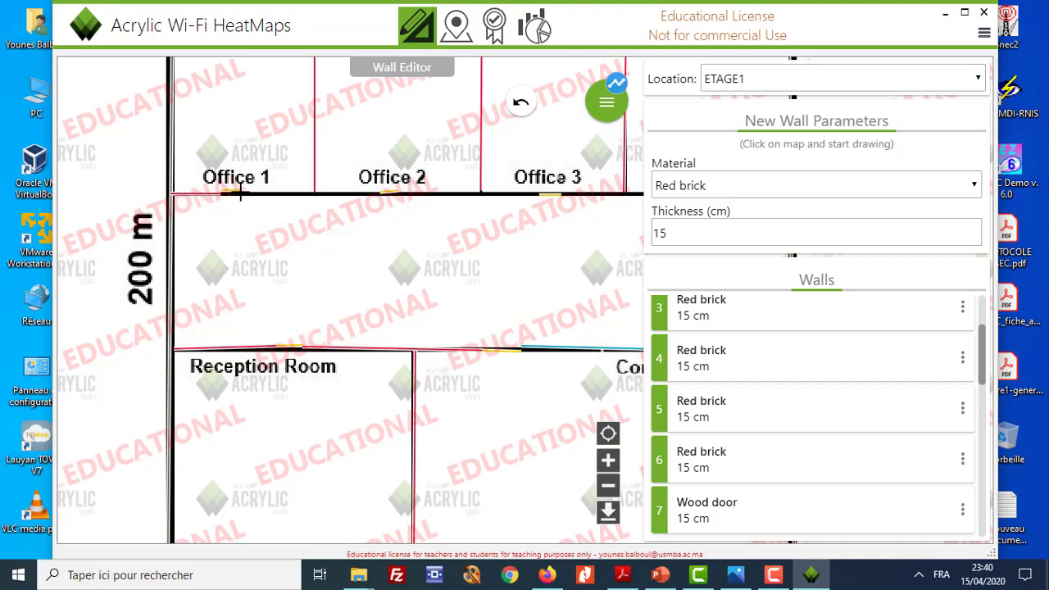
left_click(236, 194)
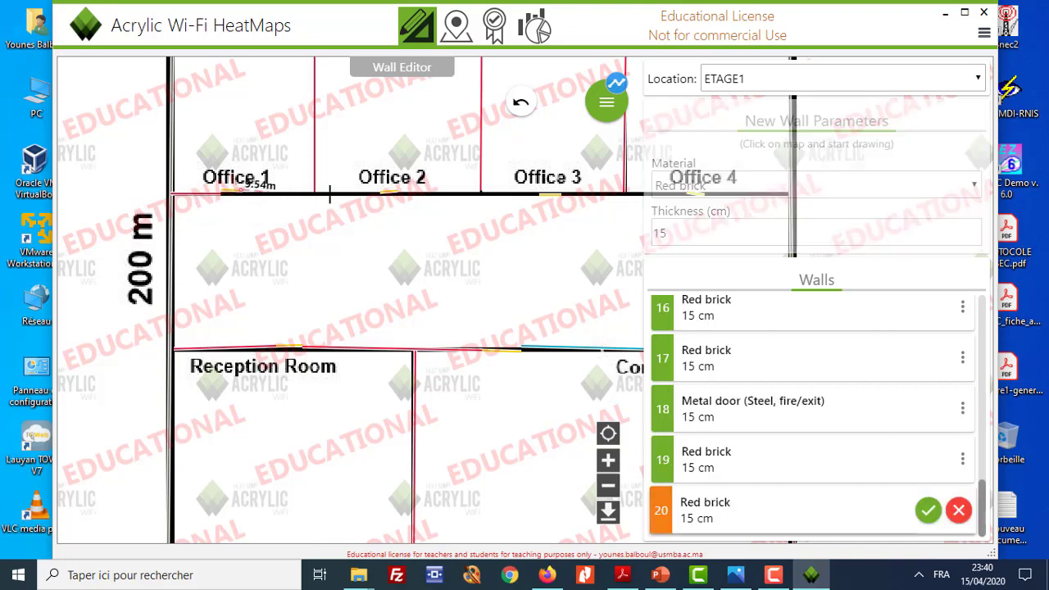
left_click(399, 191)
left_click(399, 194)
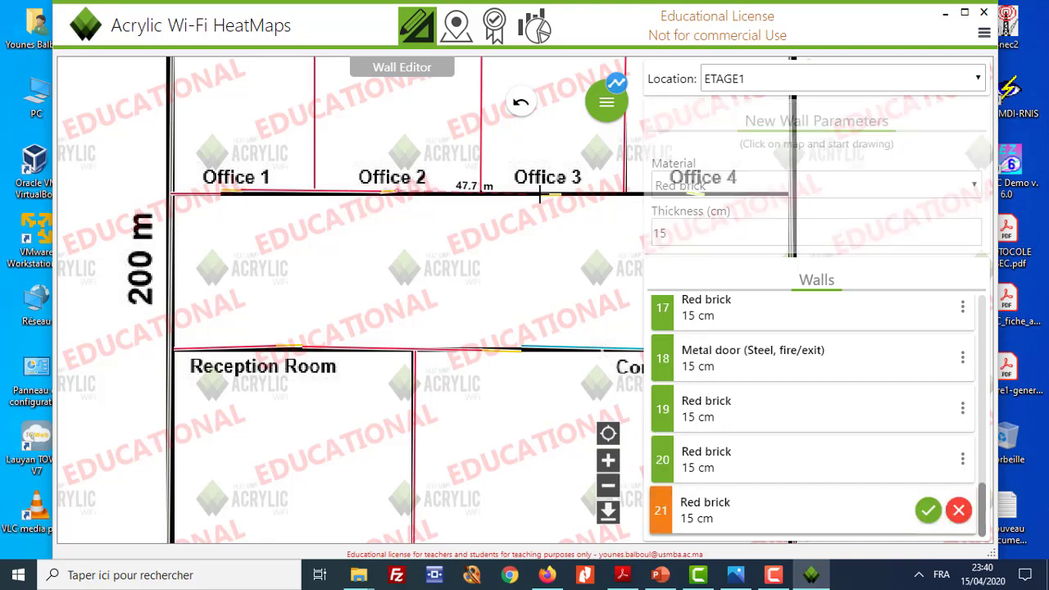
left_click(533, 193)
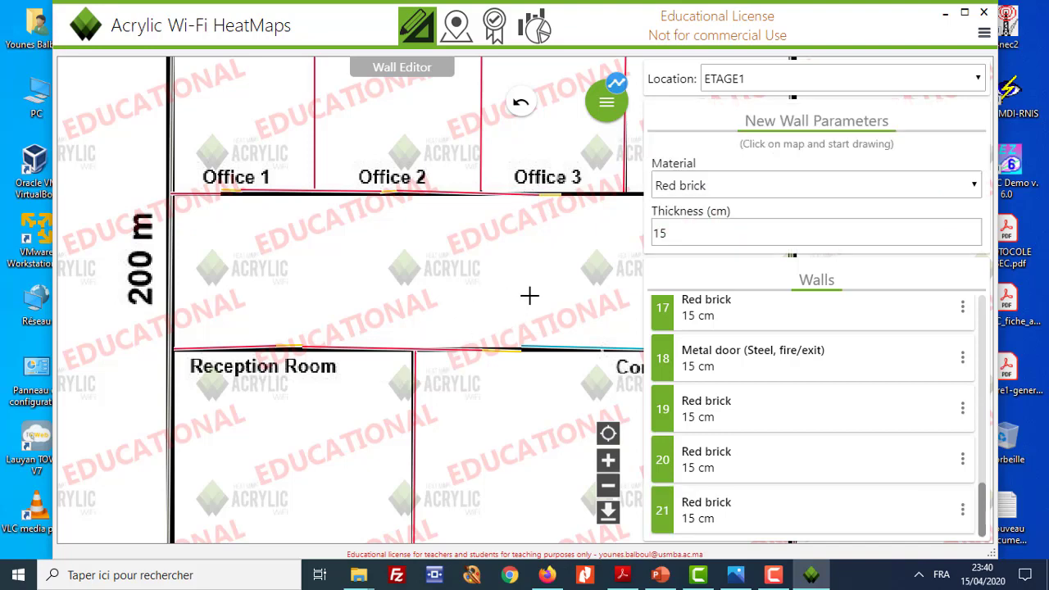
Draw red brick hallway wall segments from the Office 3 door to the Office 4 door and on to the right outer wall
left_click_drag(530, 295, 288, 298)
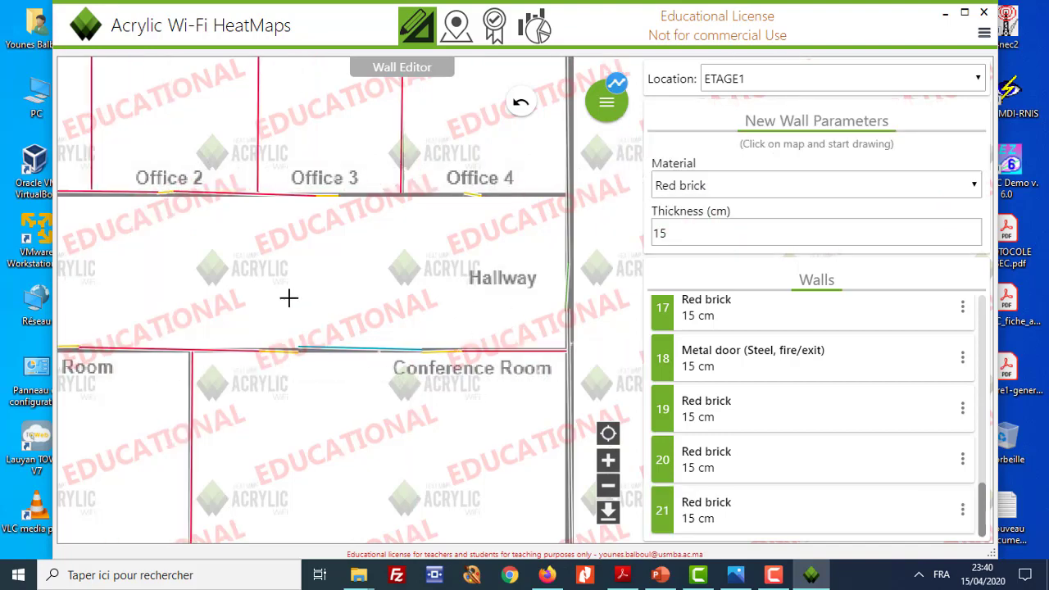
left_click(320, 199)
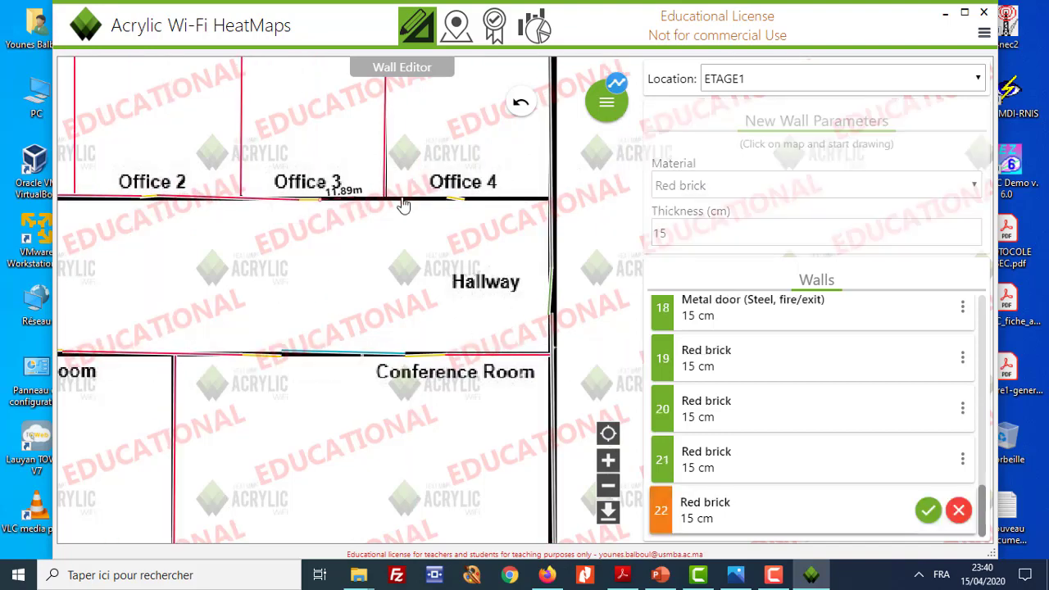
left_click(456, 200)
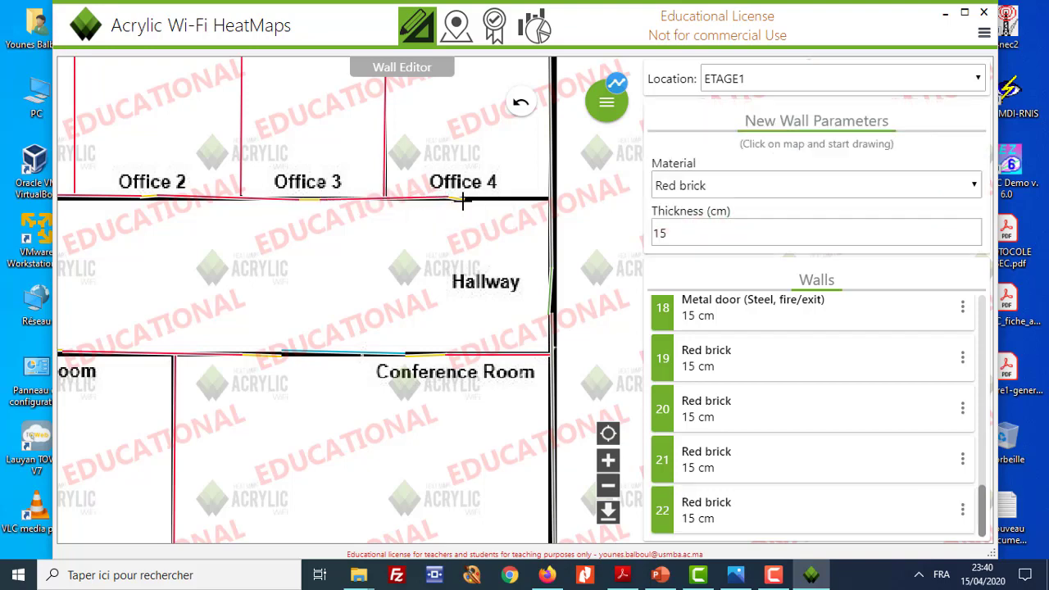
left_click(463, 200)
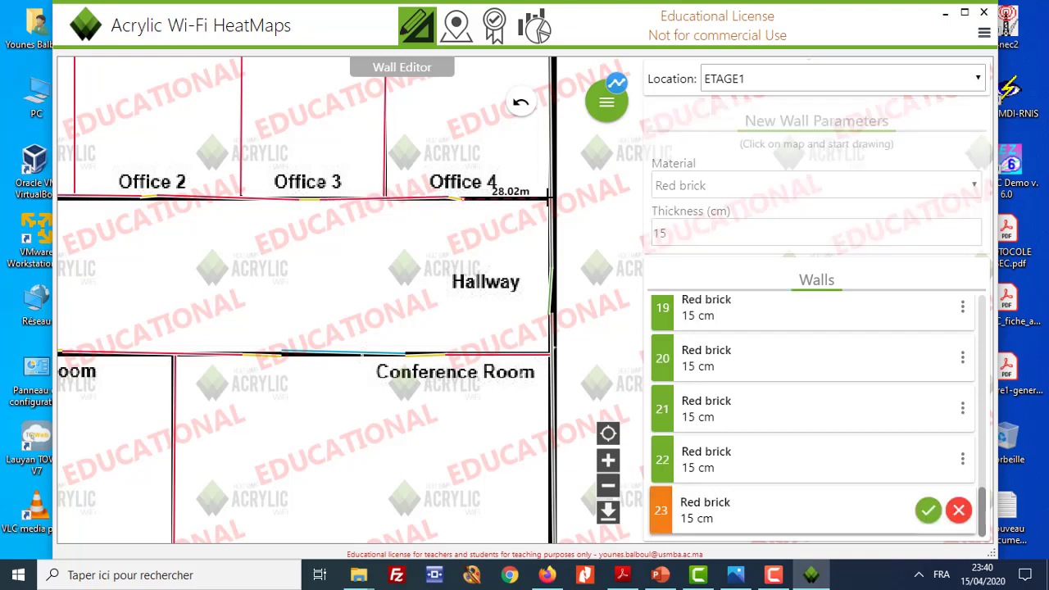
left_click(546, 199)
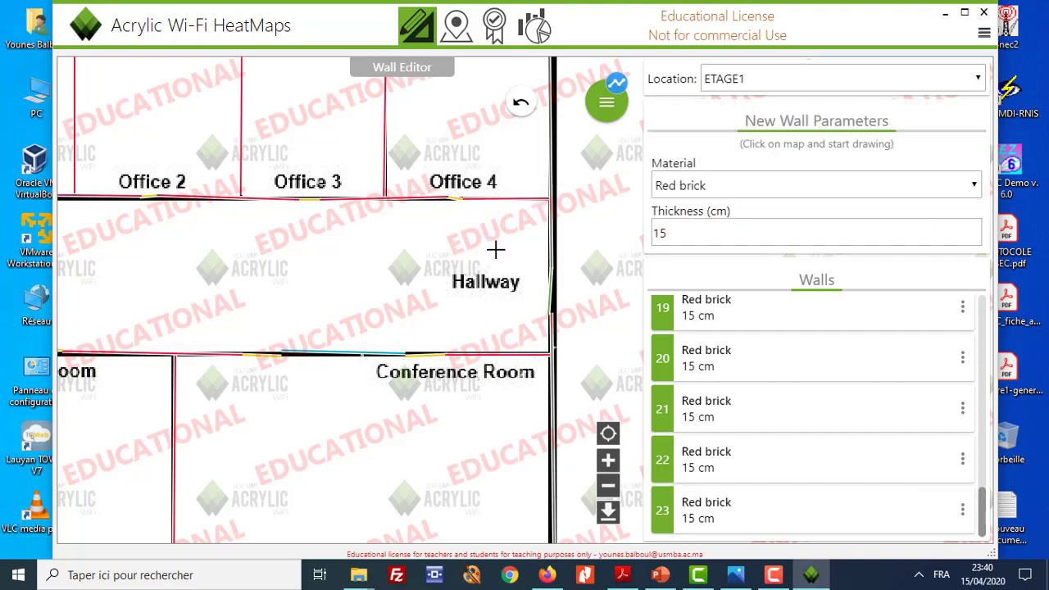
Open the Access Point Editor and look through the new access point's 2.4 GHz parameters down to the SSID
scroll(368, 227, "down", 3)
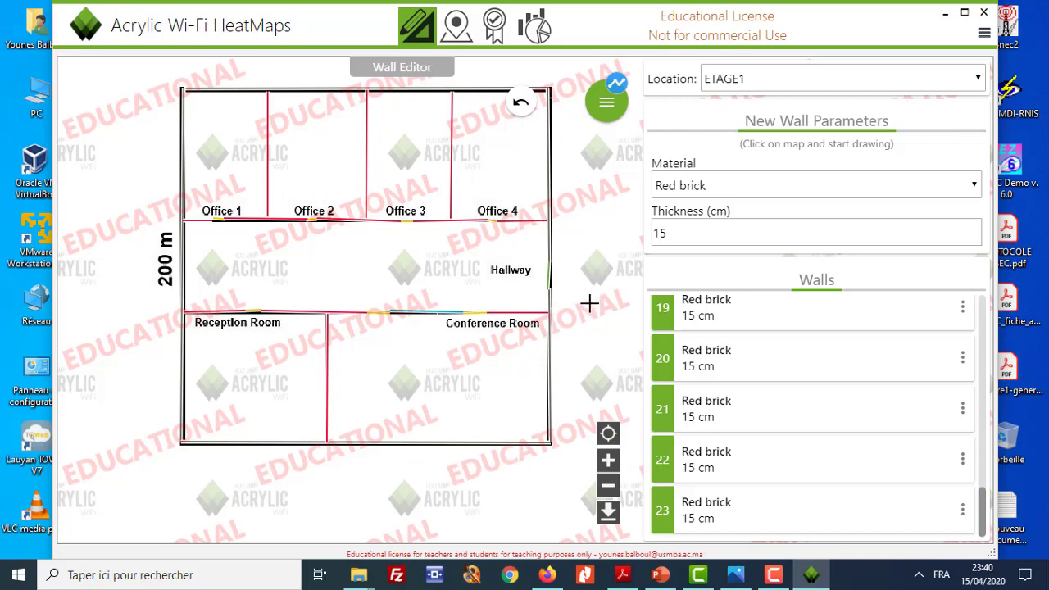
scroll(468, 237, "up", 1)
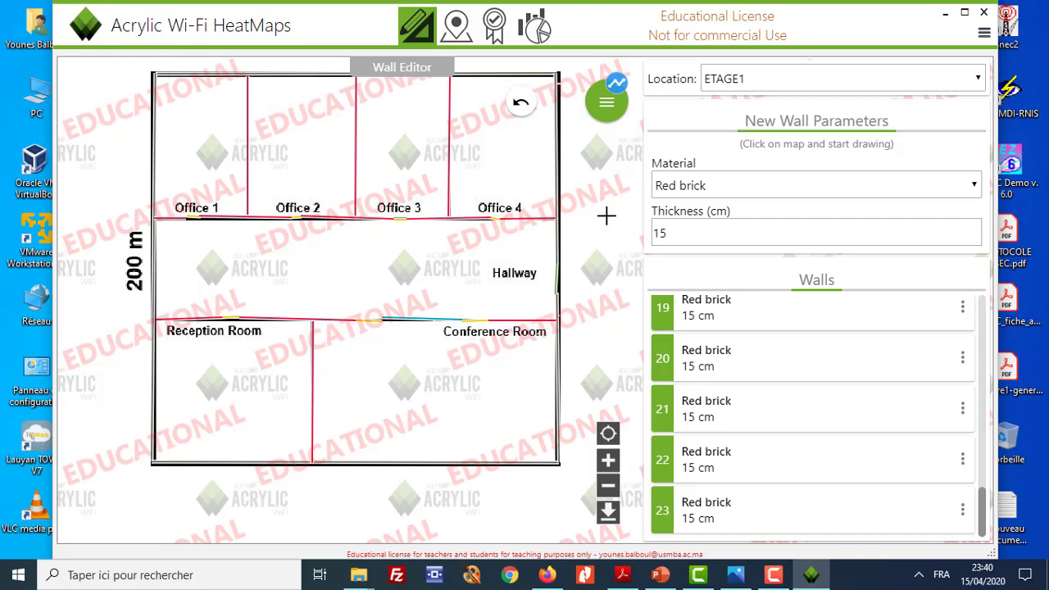
mouse_move(607, 102)
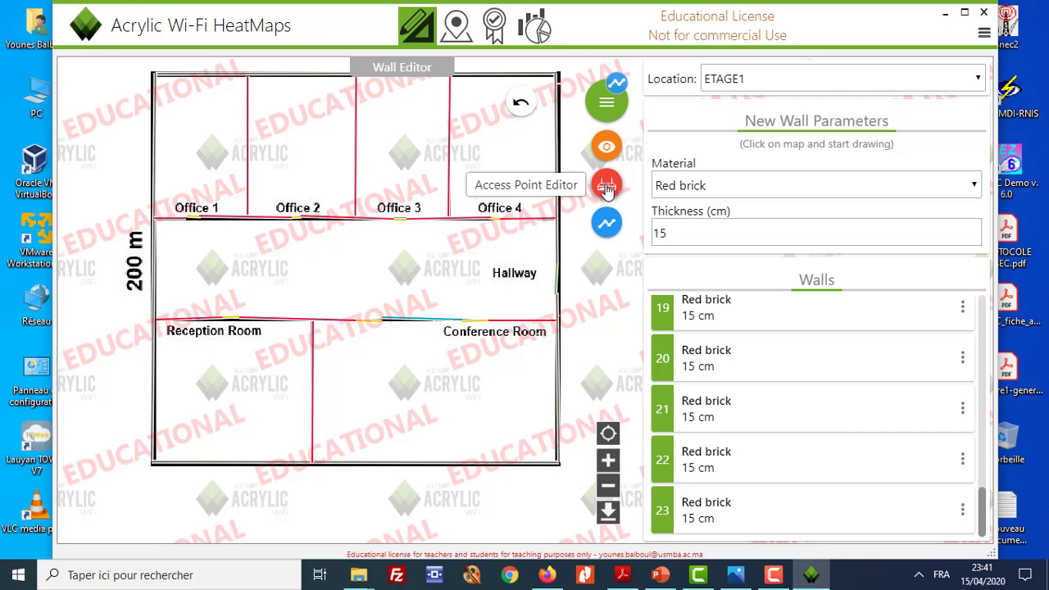
left_click(608, 187)
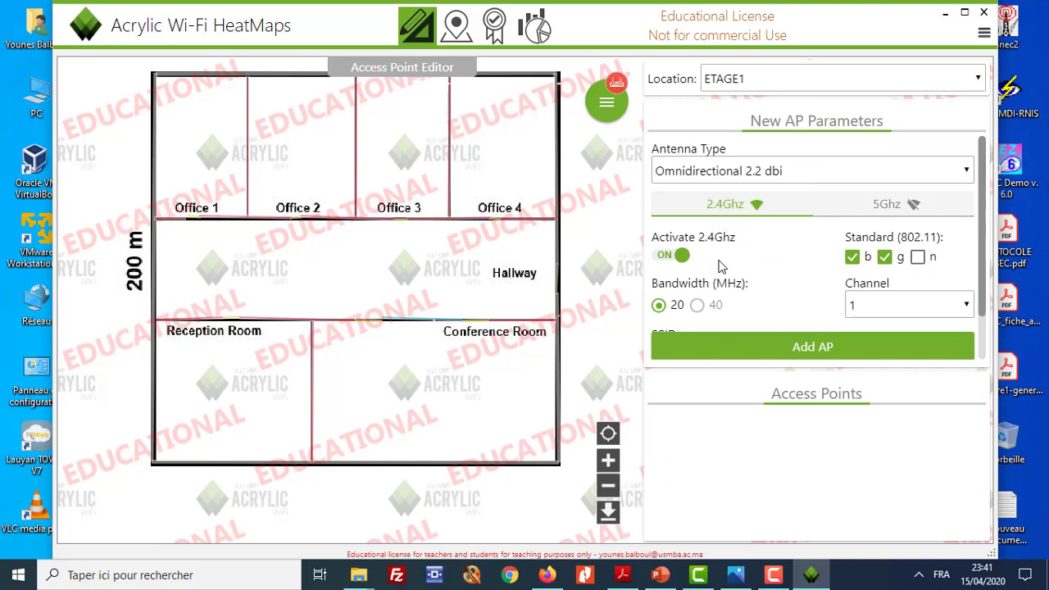
scroll(701, 227, "down", 1)
scroll(702, 213, "up", 1)
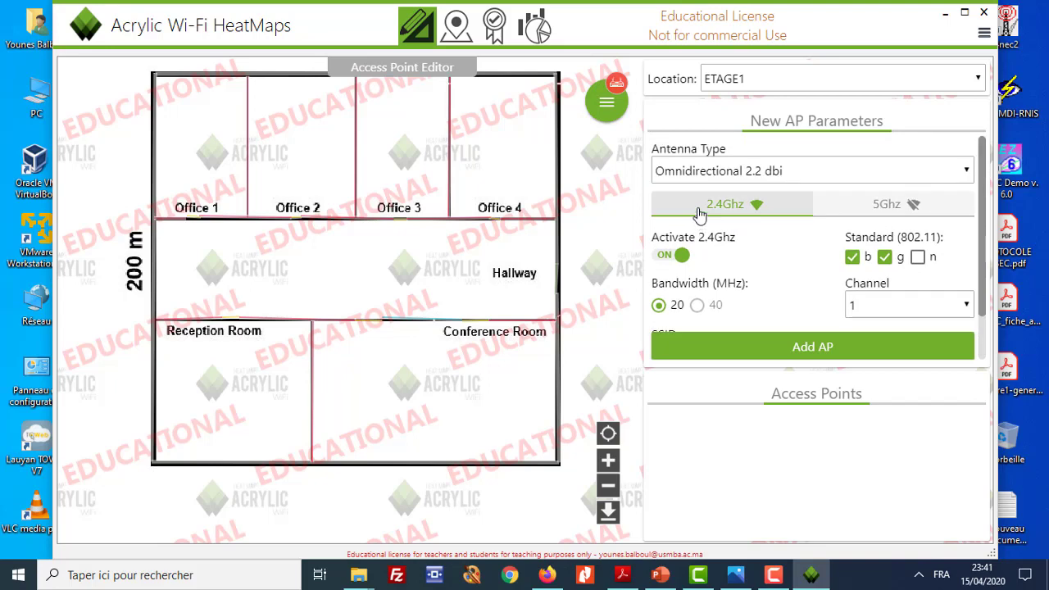
scroll(709, 262, "down", 2)
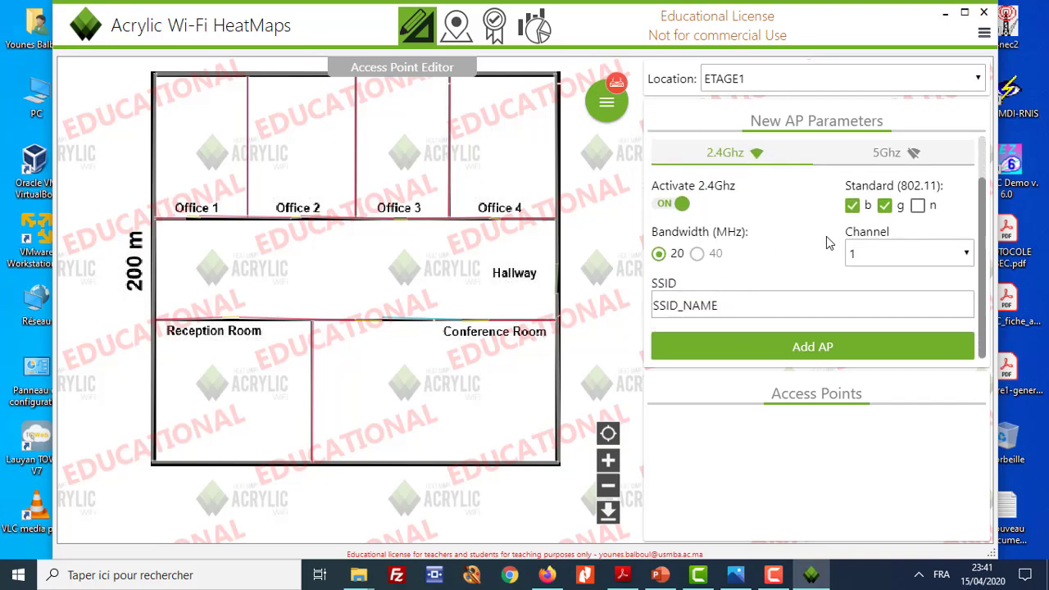
Enable the 802.11n standard for the new access point's 2.4 GHz radio and keep the bandwidth at 20 MHz
scroll(826, 236, "up", 2)
scroll(812, 241, "down", 2)
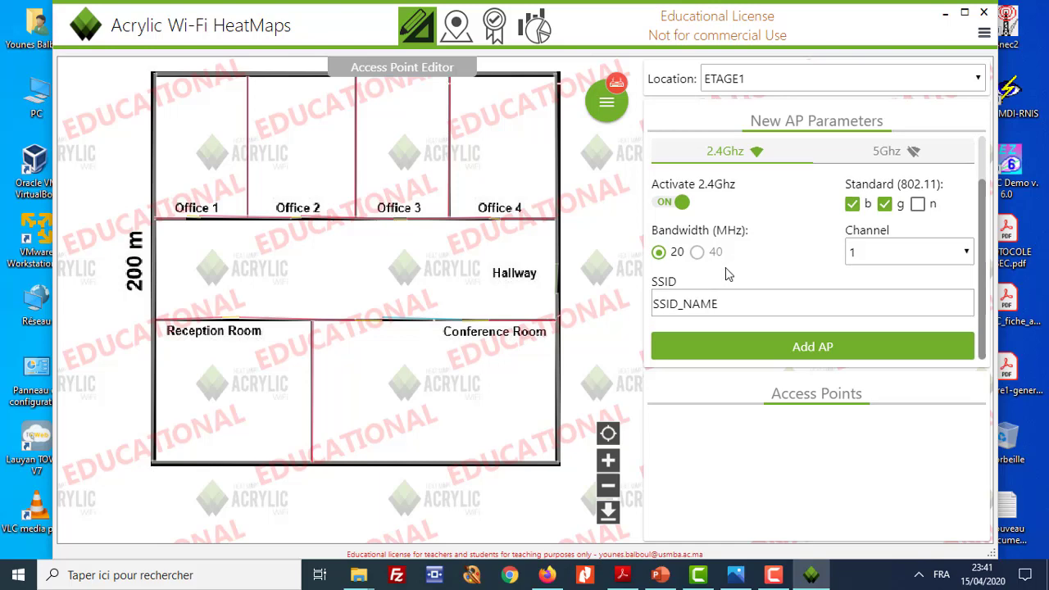
left_click(916, 205)
left_click(708, 254)
left_click(658, 255)
left_click(700, 255)
left_click(657, 256)
Set the new access point's SSID to SSID_ABCOM and check the 5 GHz settings before returning to 2.4 GHz
scroll(762, 246, "up", 2)
scroll(765, 248, "down", 2)
left_click_drag(721, 299, 683, 293)
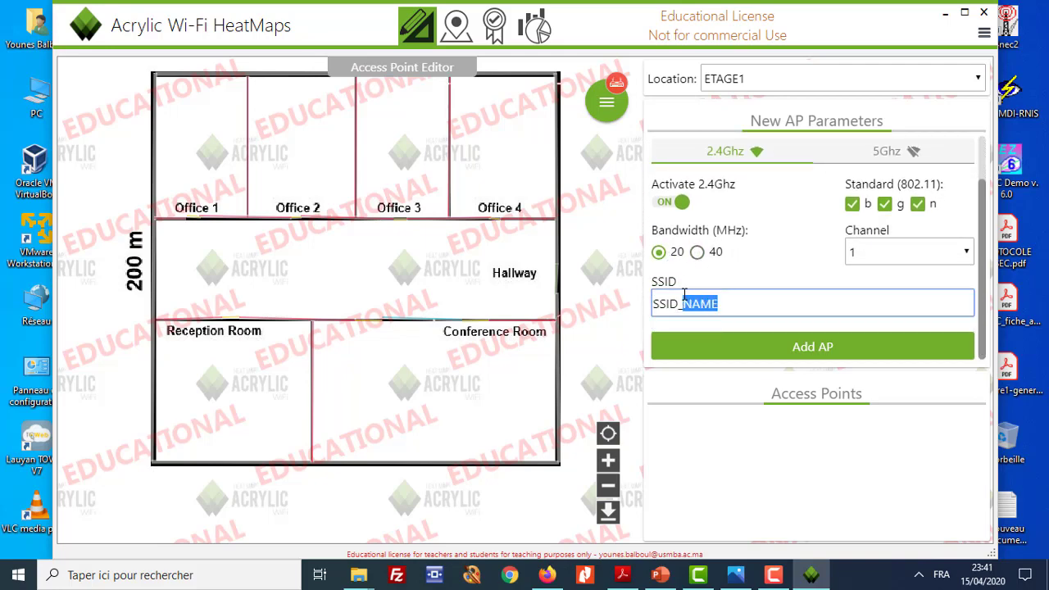
left_click(743, 302)
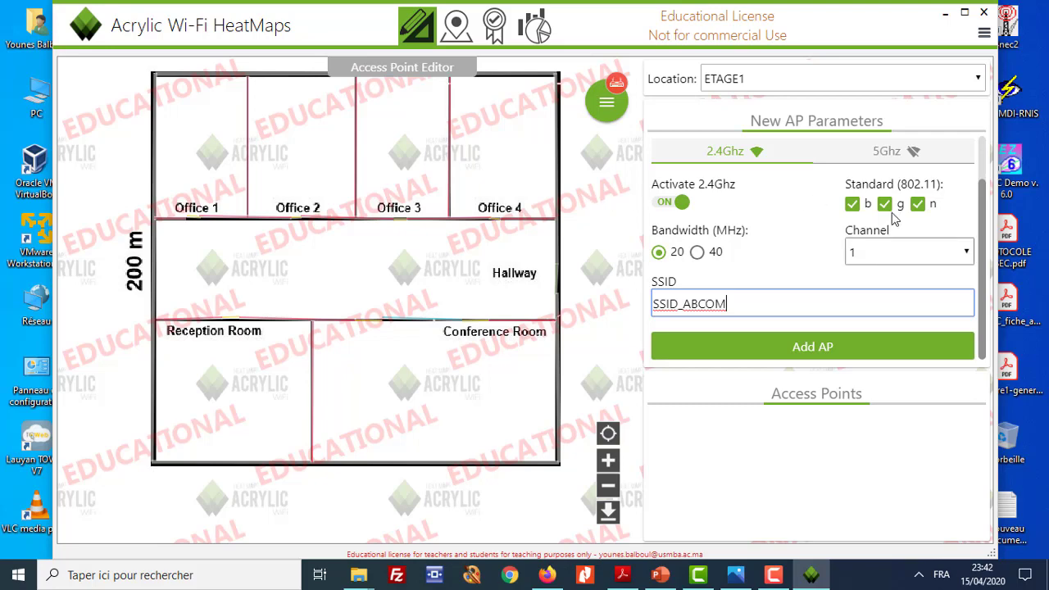
left_click(858, 161)
left_click(761, 154)
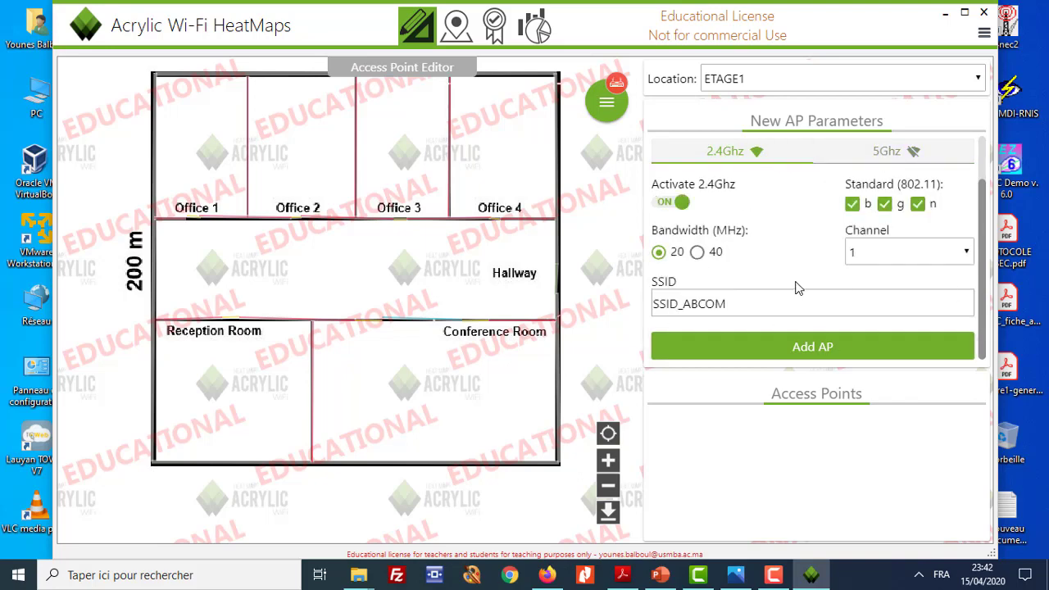
Review the antenna types and select Omnidirectional 2.2 dbi for the new access point
scroll(850, 265, "up", 1)
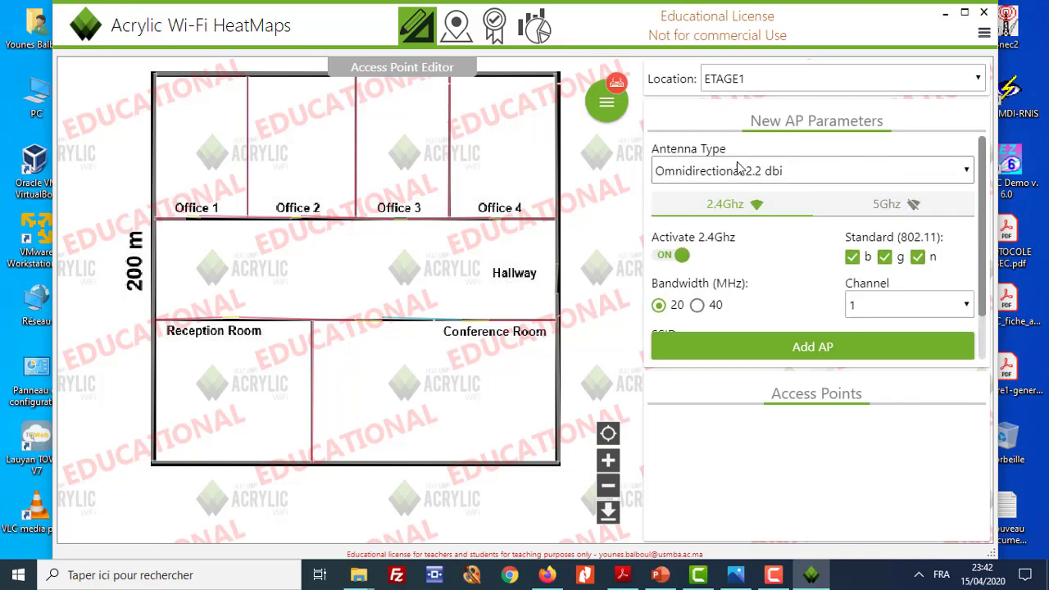
left_click(966, 171)
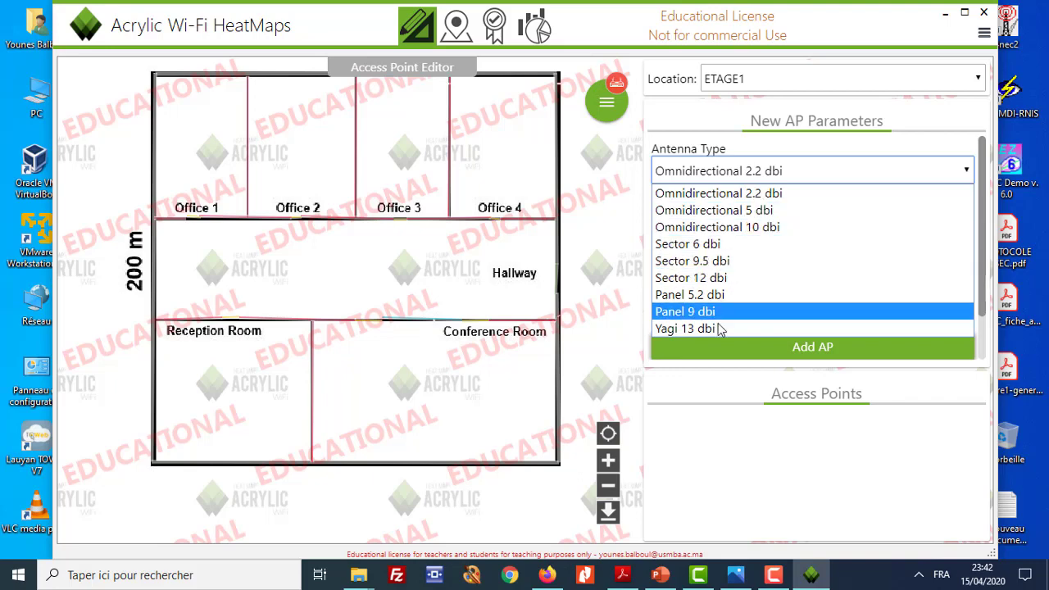
left_click(782, 195)
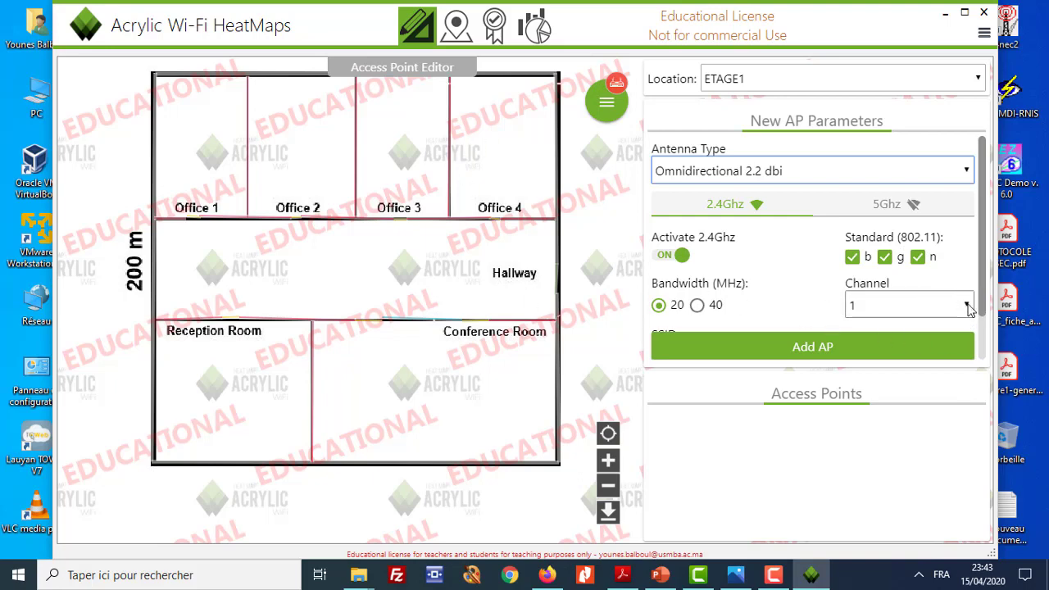
left_click(835, 356)
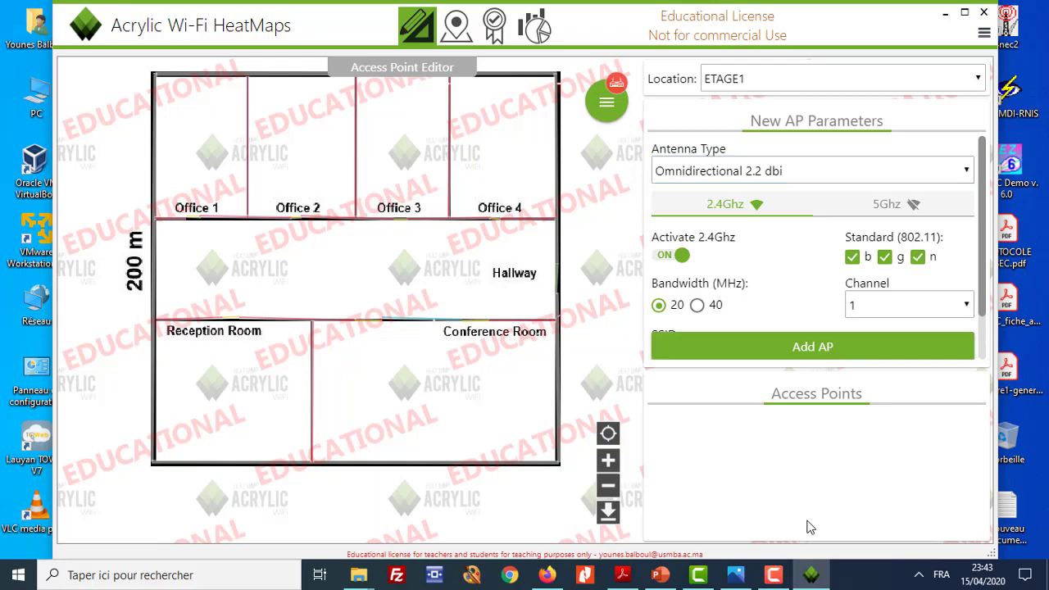
Switch to the PowerPoint presentation and examine the 2.4 GHz channel planning on slide 12
left_click(660, 575)
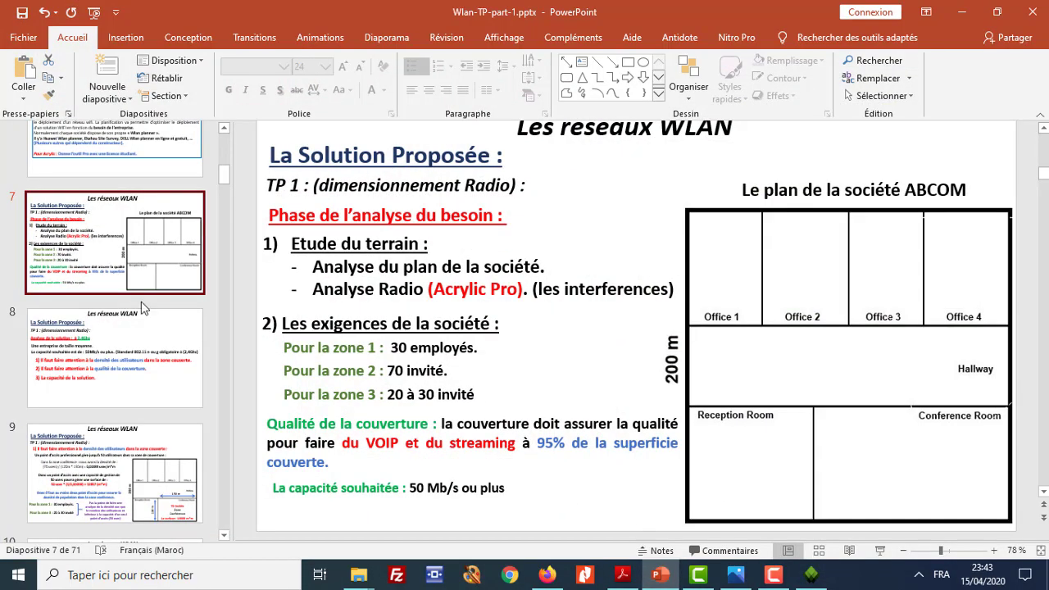
scroll(93, 250, "down", 5)
scroll(92, 250, "down", 5)
left_click(98, 295)
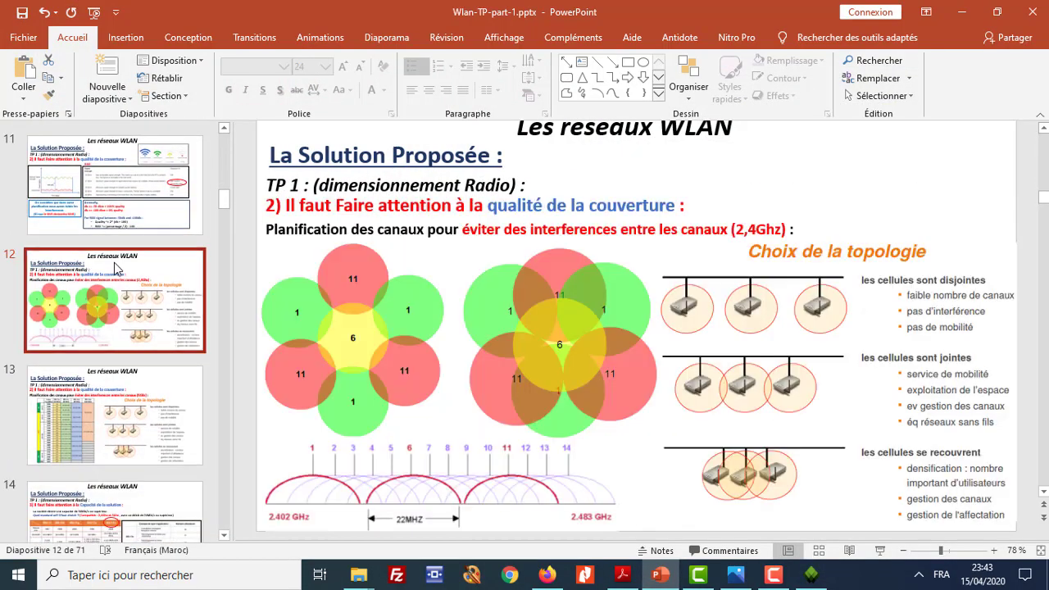
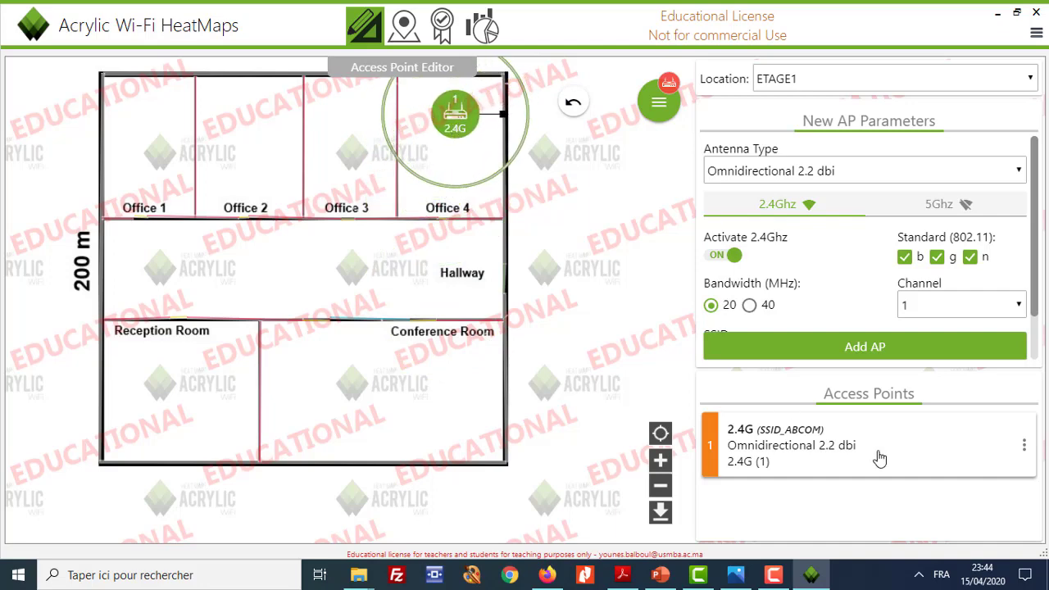
Move access point 1 closer to Office 4's outer side wall and open its parameters at the power value
mouse_move(451, 129)
left_mouse_down()
mouse_move(478, 115)
mouse_move(474, 127)
left_mouse_up()
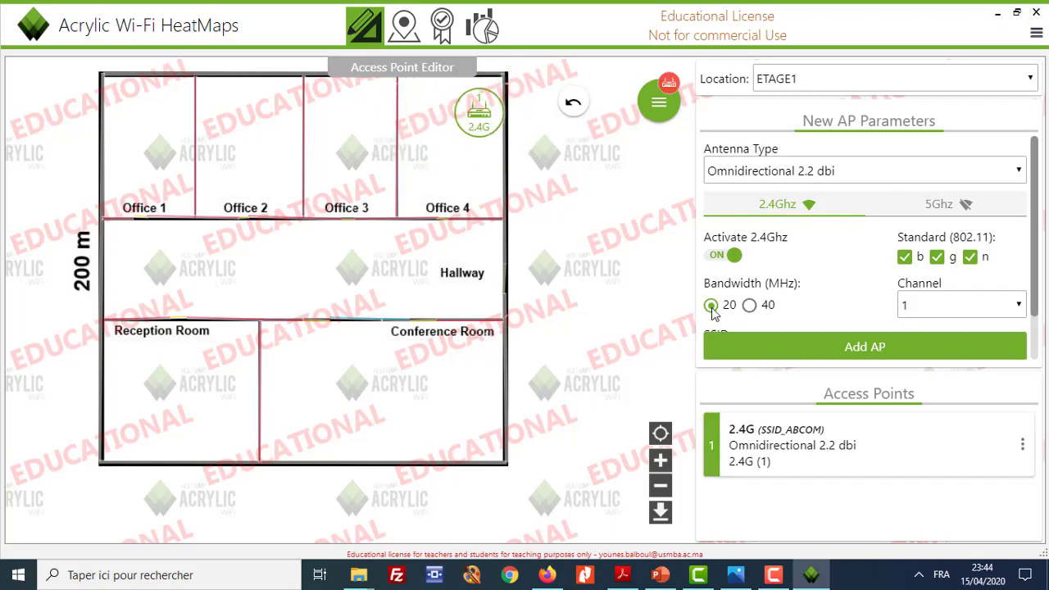
left_click(1024, 449)
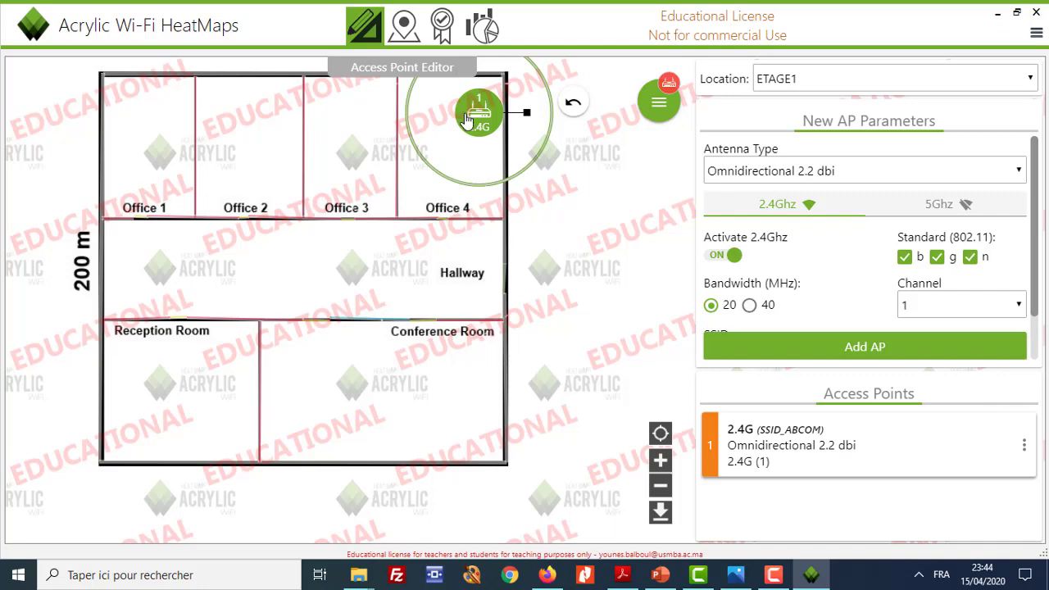
left_click(1024, 449)
left_click(988, 448)
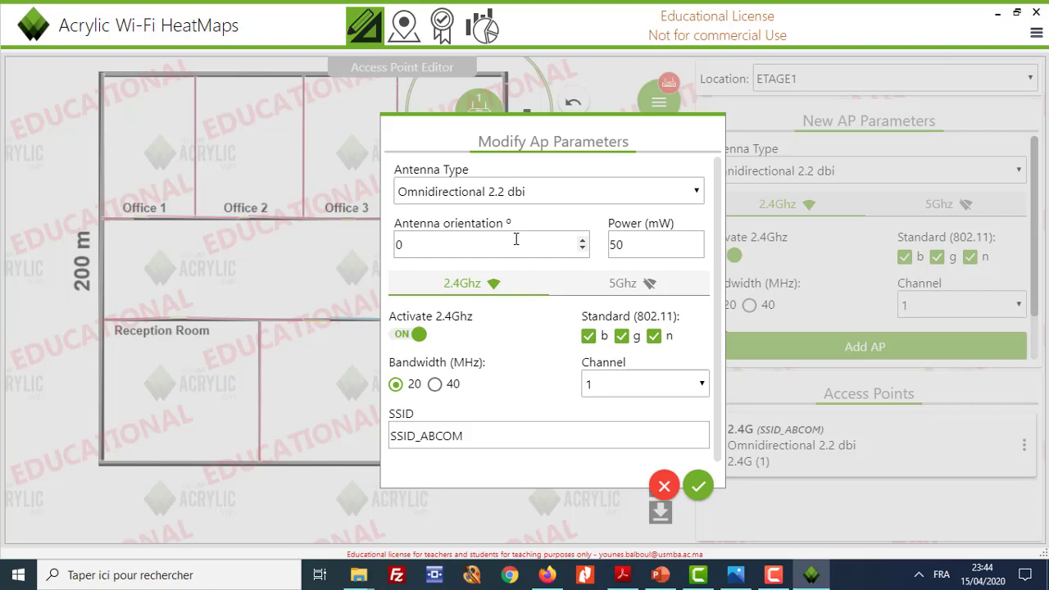
left_click(622, 243)
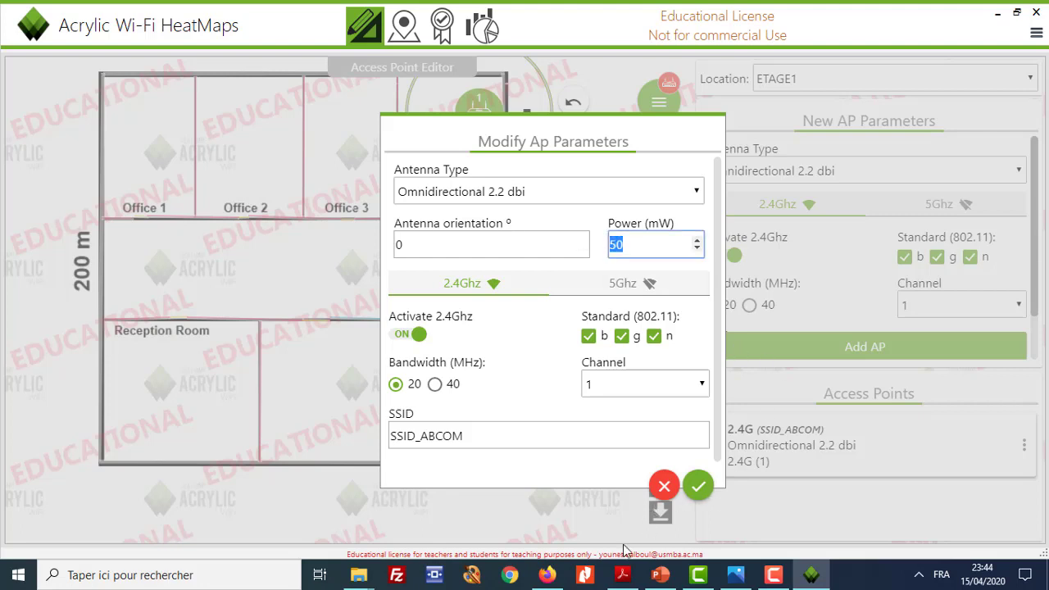
Switch to the PowerPoint presentation and look up the AP2010DN's 2.4 GHz transmit power on slide 15
left_click(655, 577)
scroll(97, 272, "up", 5)
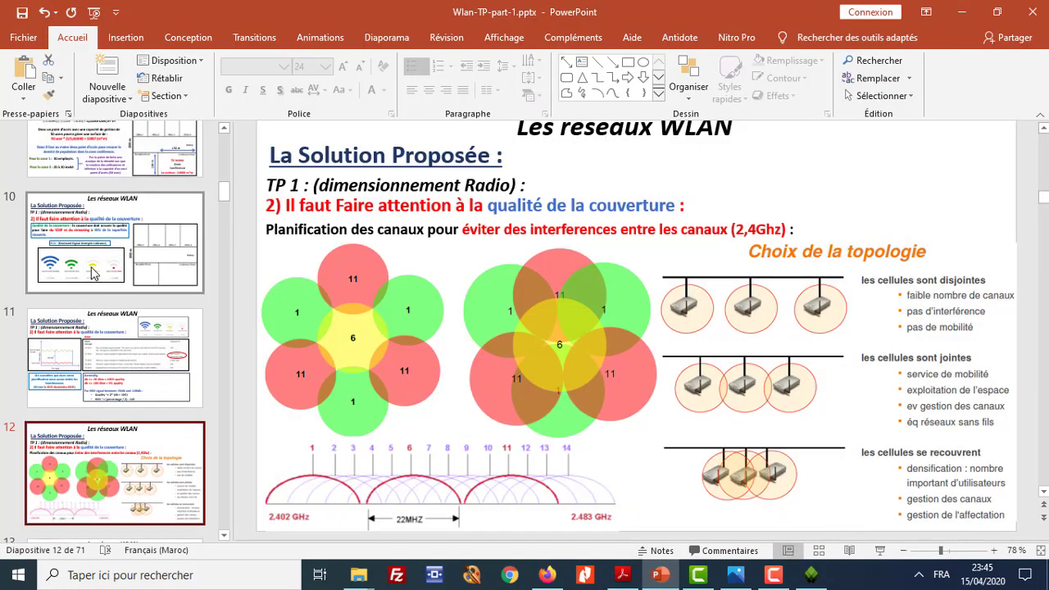
left_click(97, 273)
scroll(115, 287, "down", 3)
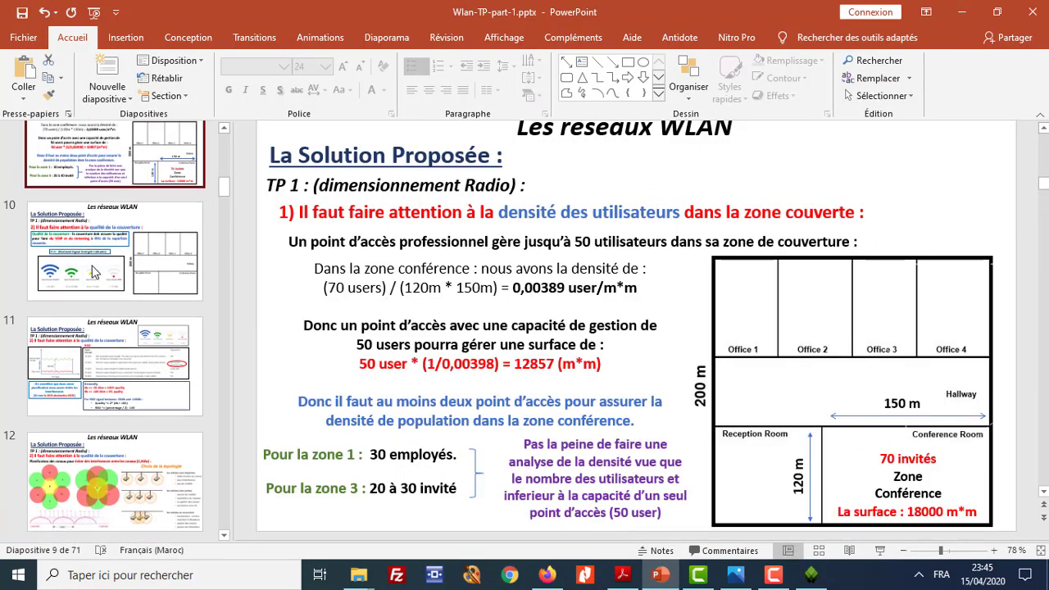
scroll(127, 282, "up", 5)
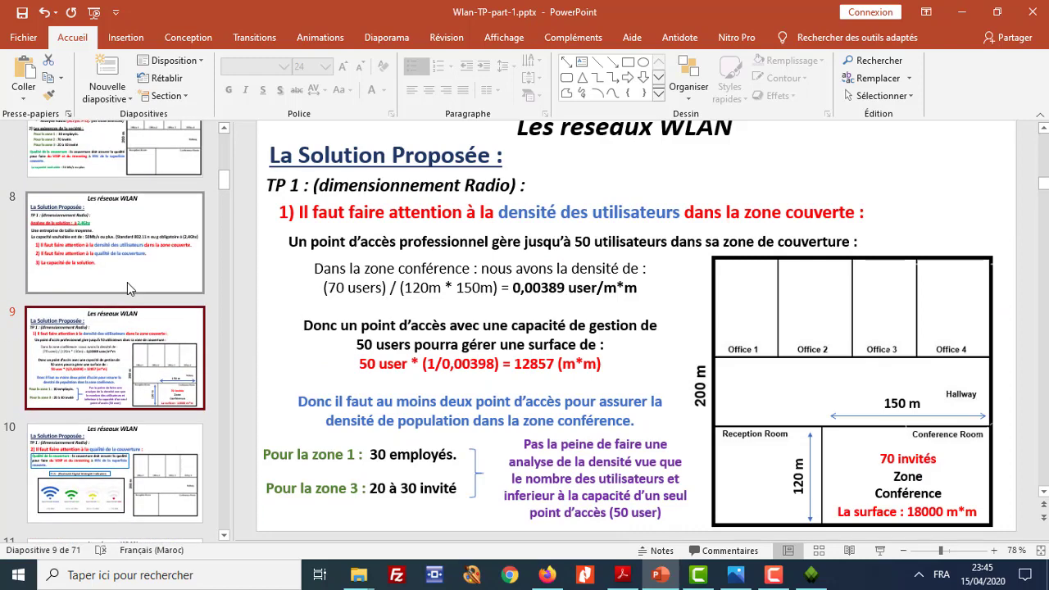
scroll(117, 303, "down", 3)
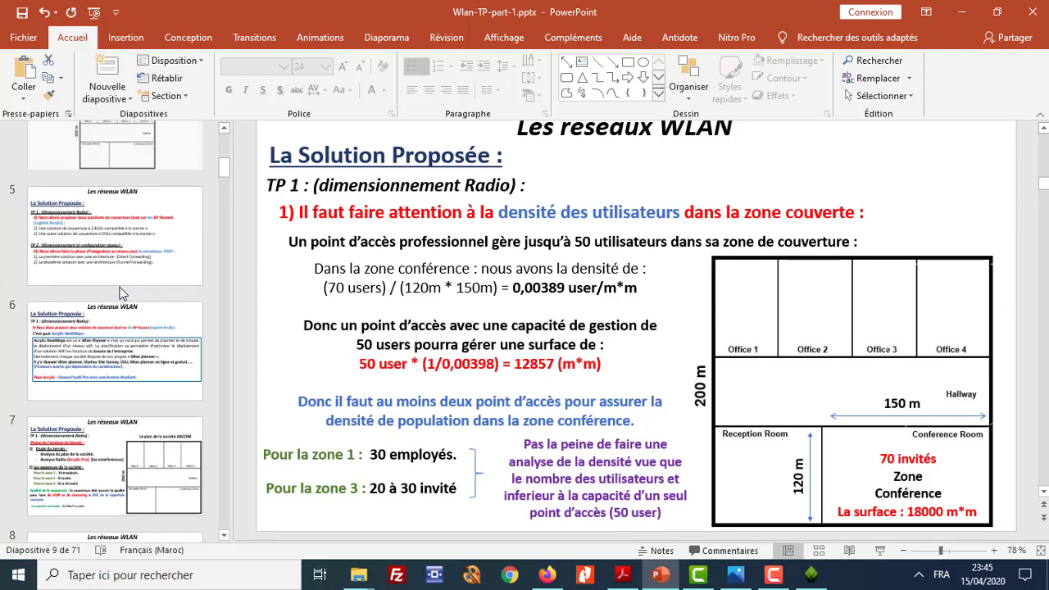
scroll(115, 293, "down", 6)
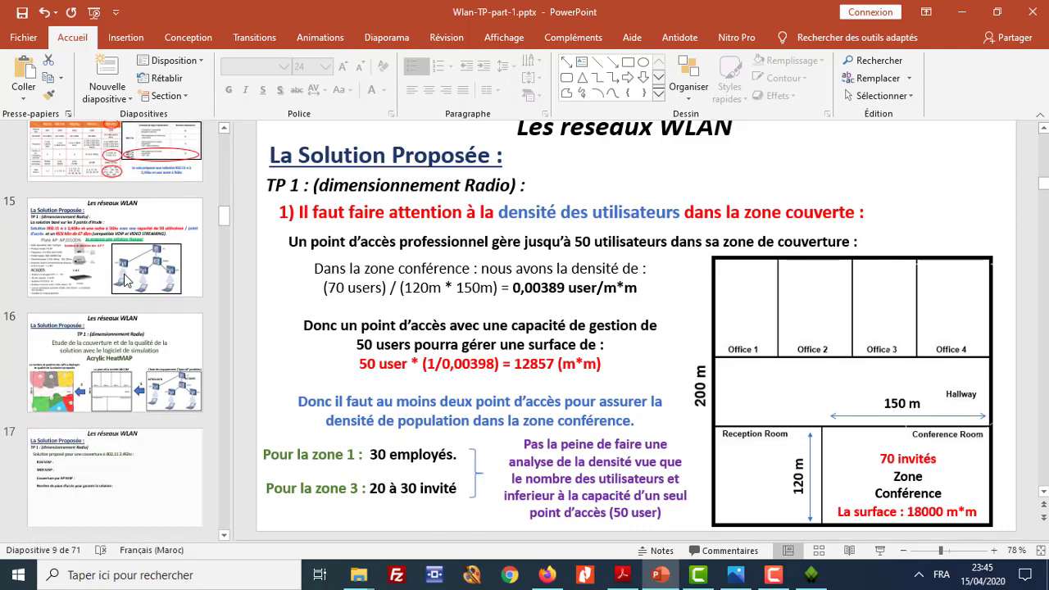
left_click(115, 273)
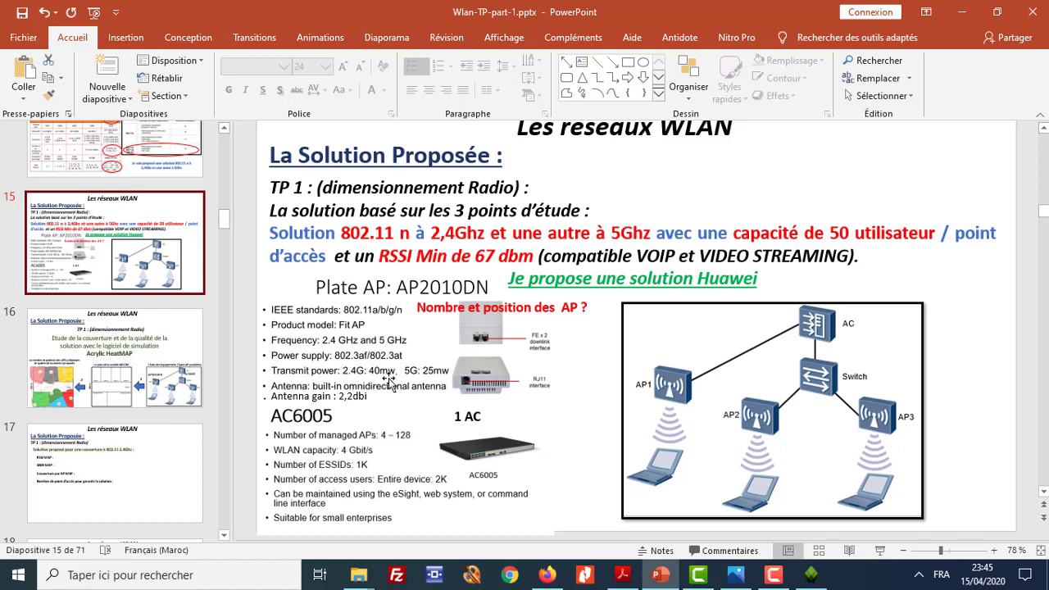
Return to Acrylic Wi-Fi HeatMaps, set access point 1's power to 40 mW and nudge it further toward Office 4's outer corner
left_click(661, 575)
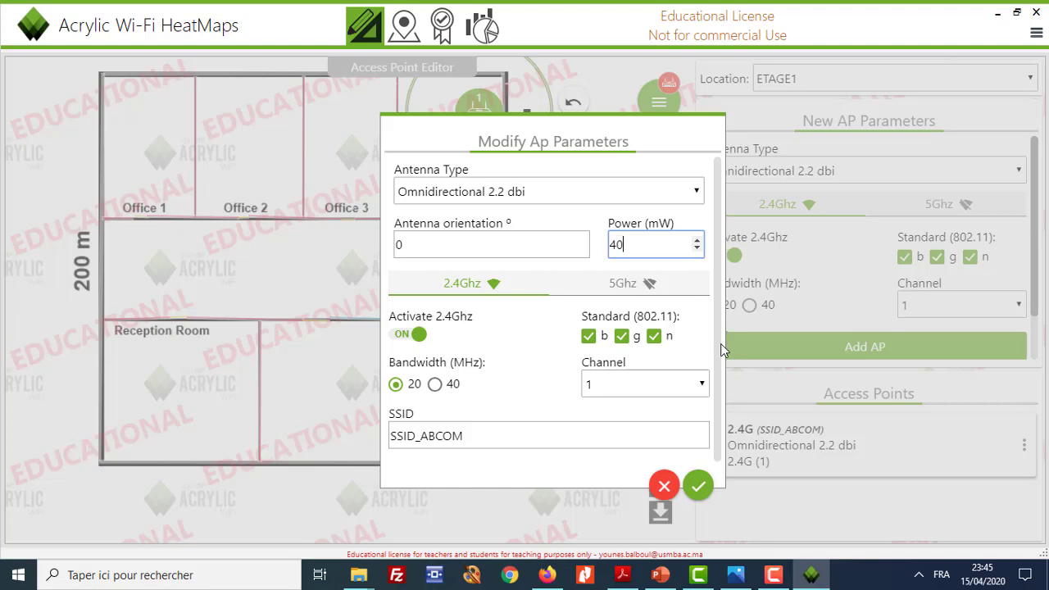
left_click(699, 488)
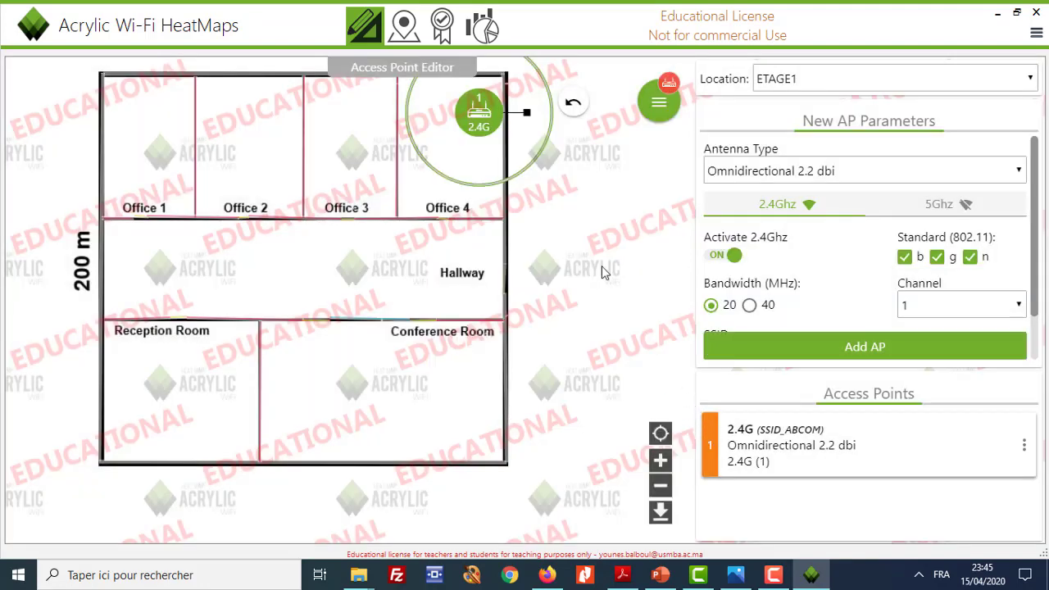
mouse_move(477, 121)
left_mouse_down()
mouse_move(469, 129)
mouse_move(488, 110)
mouse_move(473, 131)
mouse_move(473, 119)
mouse_move(475, 144)
mouse_move(480, 119)
left_mouse_up()
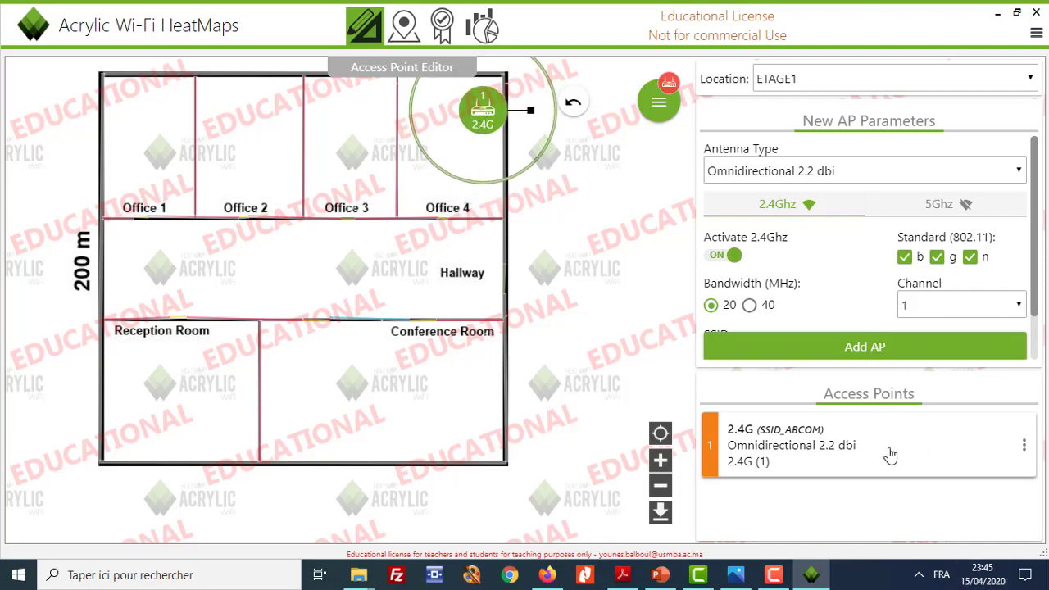
Add a second access point in Office 3, about 51 m from access point 1, and set its power to 40 mW
left_click(856, 348)
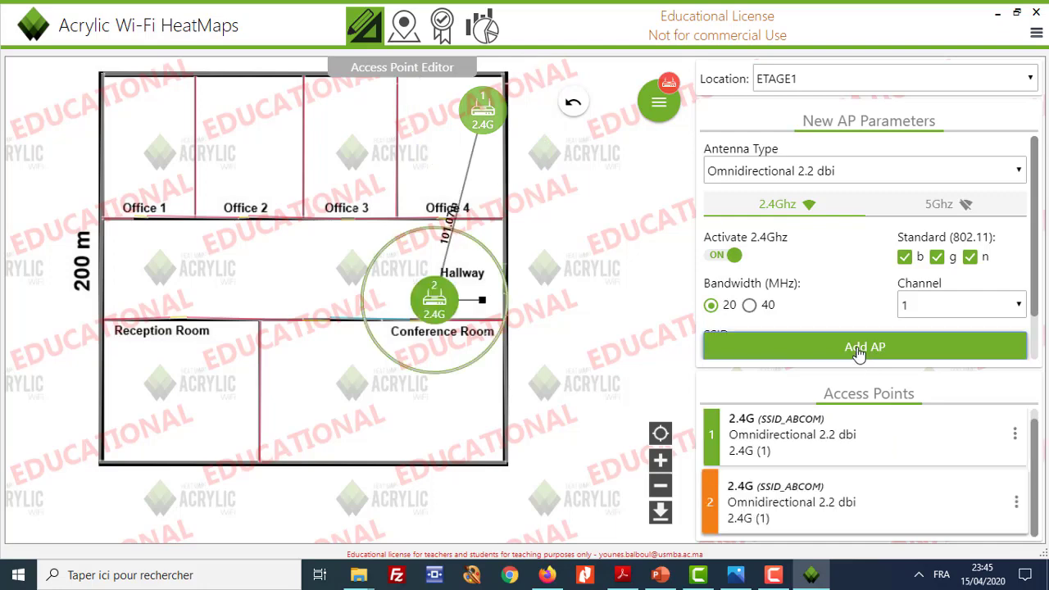
left_click_drag(434, 305, 381, 113)
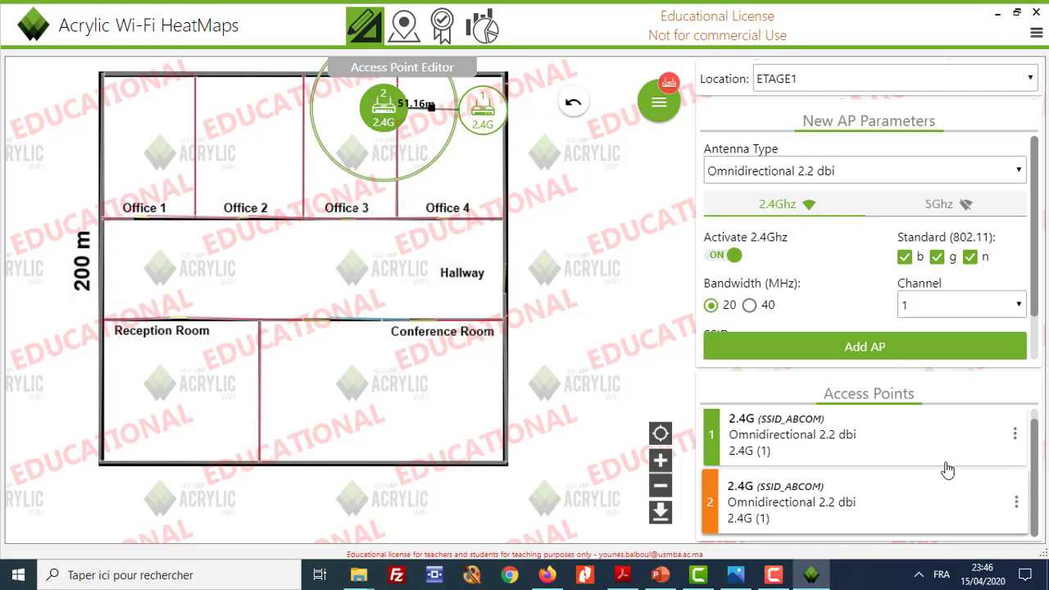
left_click(1016, 501)
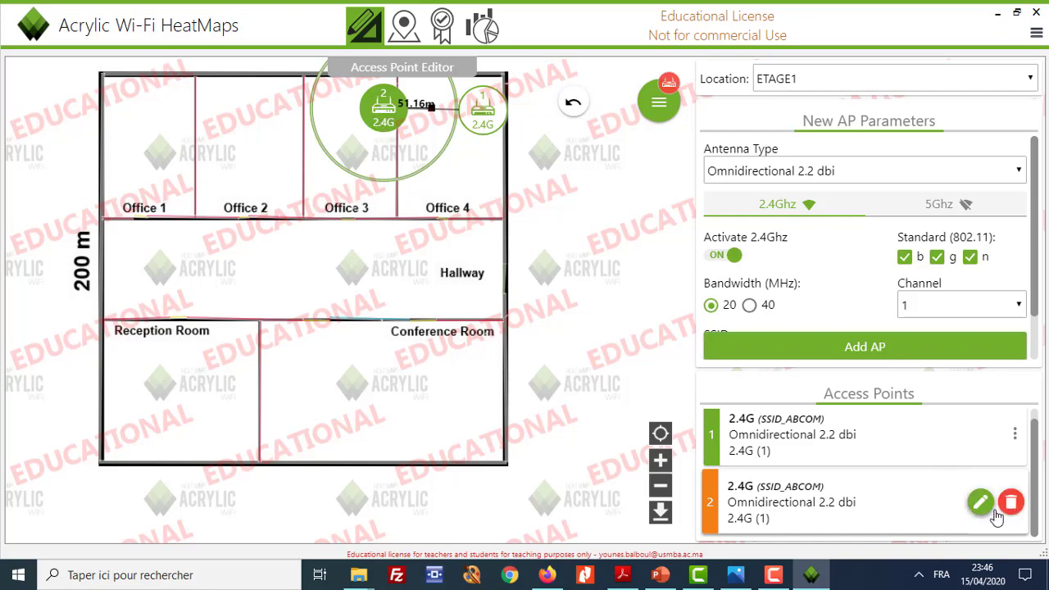
left_click(980, 503)
left_click_drag(644, 244, 588, 249)
type("40")
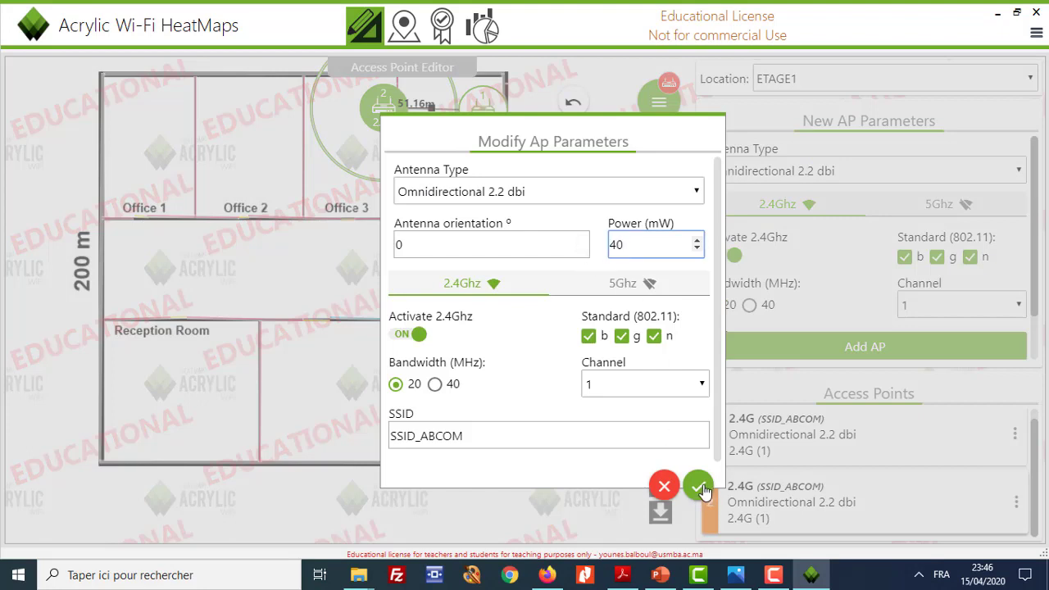
Consult the 2.4 GHz channel plan on slide 12 in PowerPoint and set access point 2's channel to 11 in Acrylic Wi-Fi HeatMaps
left_click(702, 385)
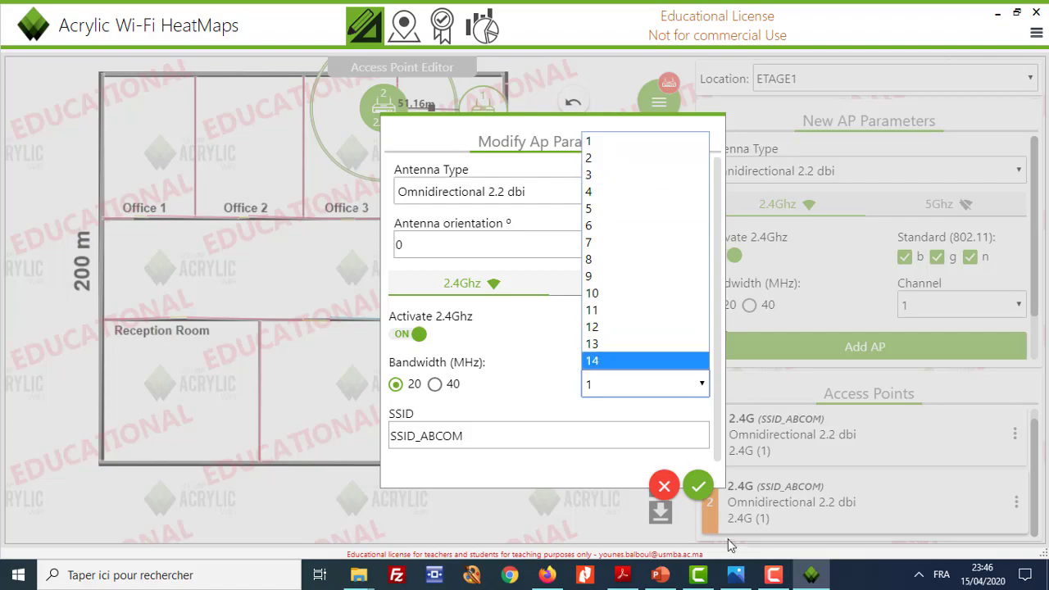
left_click(660, 576)
scroll(115, 344, "up", 5)
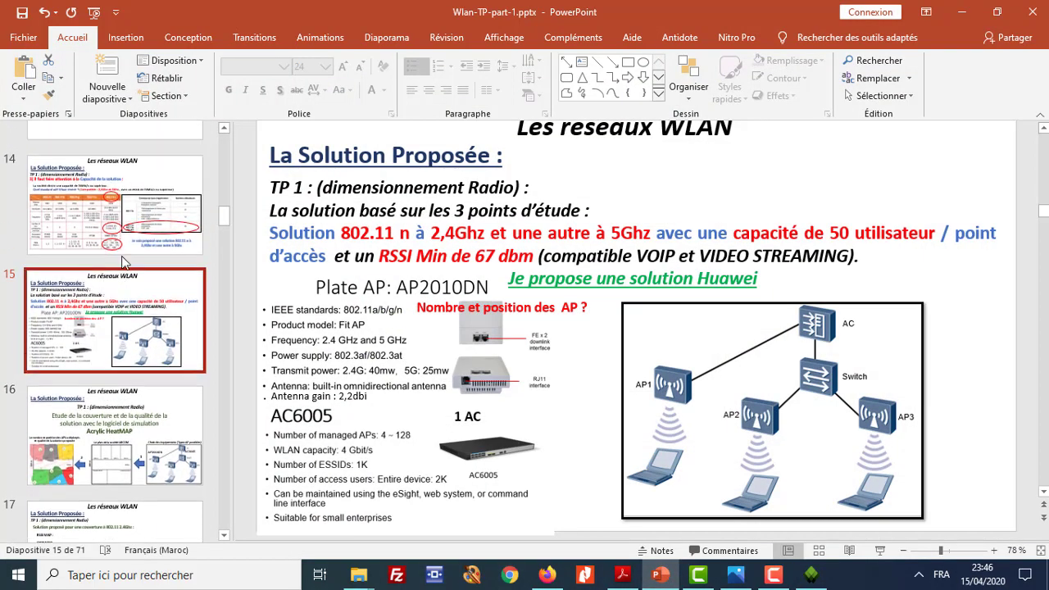
left_click(90, 365)
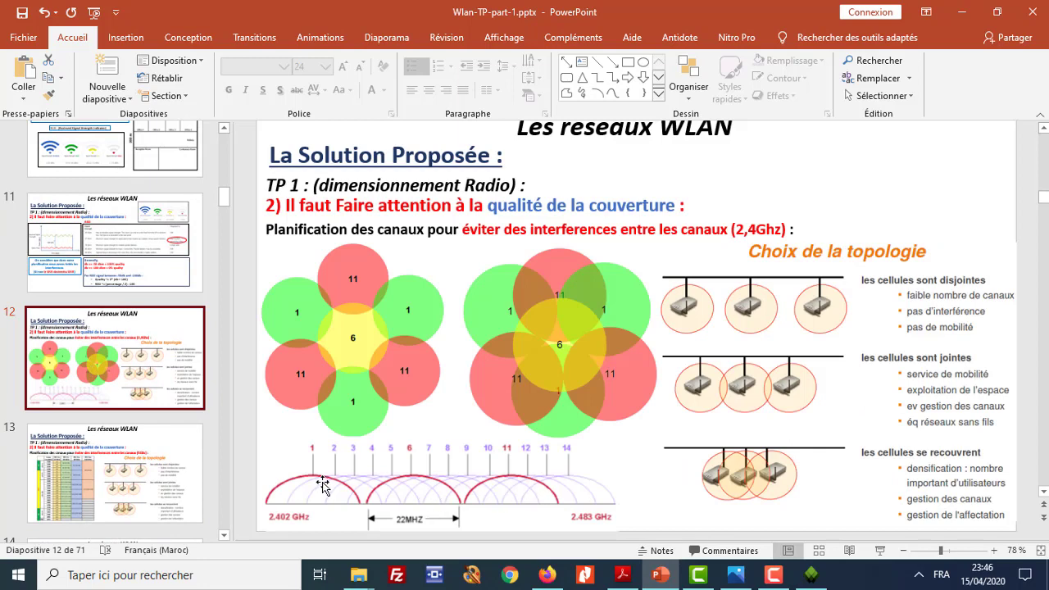
left_click(964, 10)
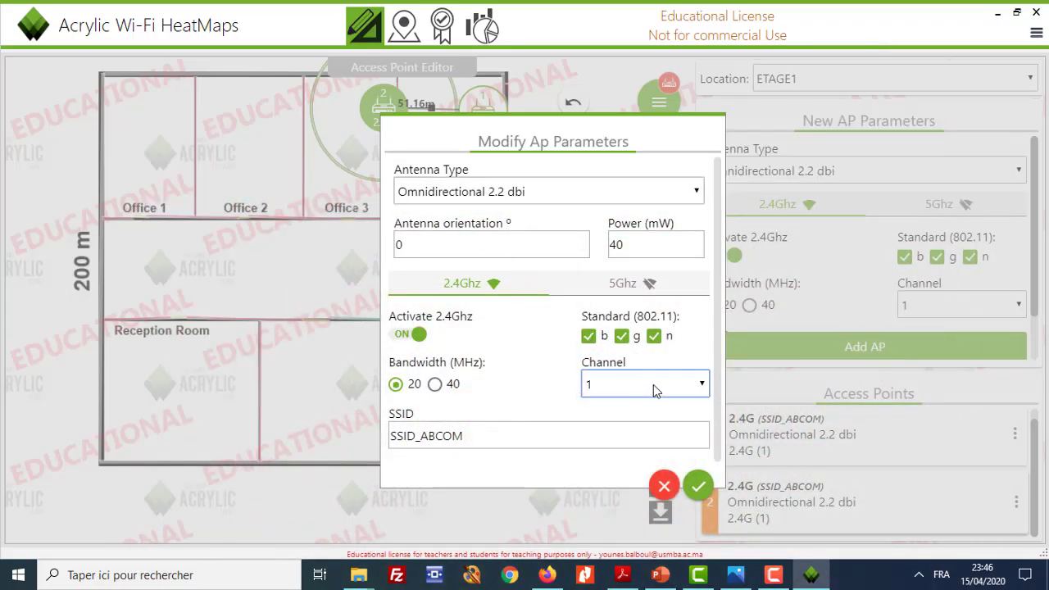
left_click(687, 390)
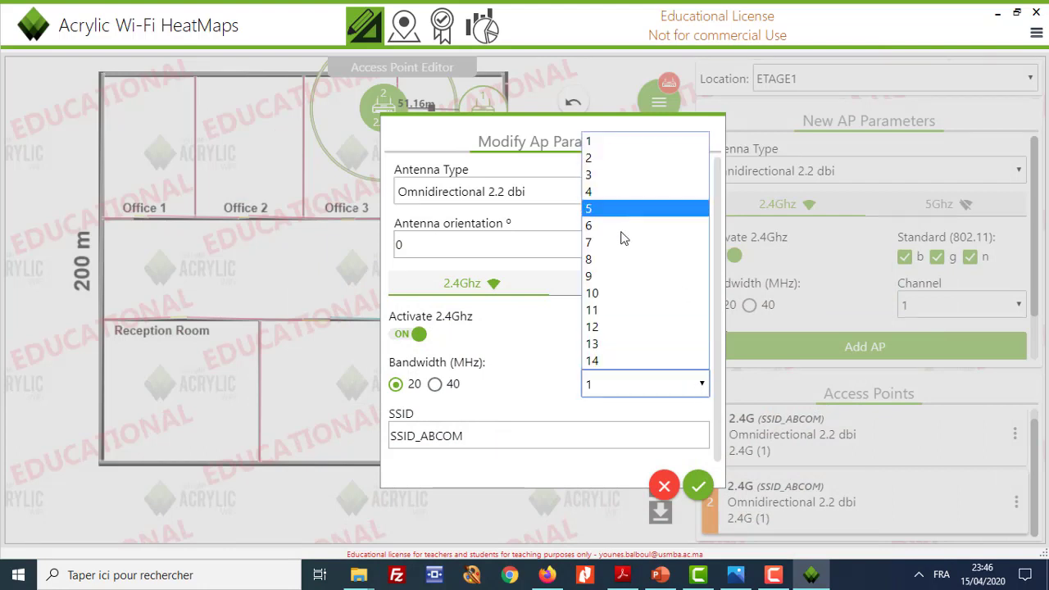
left_click(614, 309)
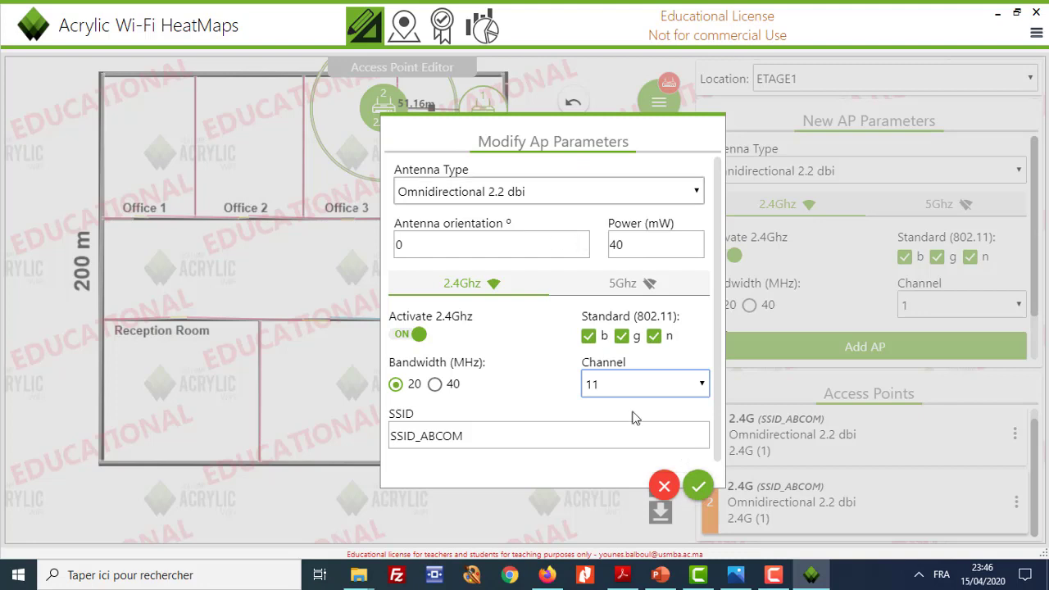
left_click(698, 485)
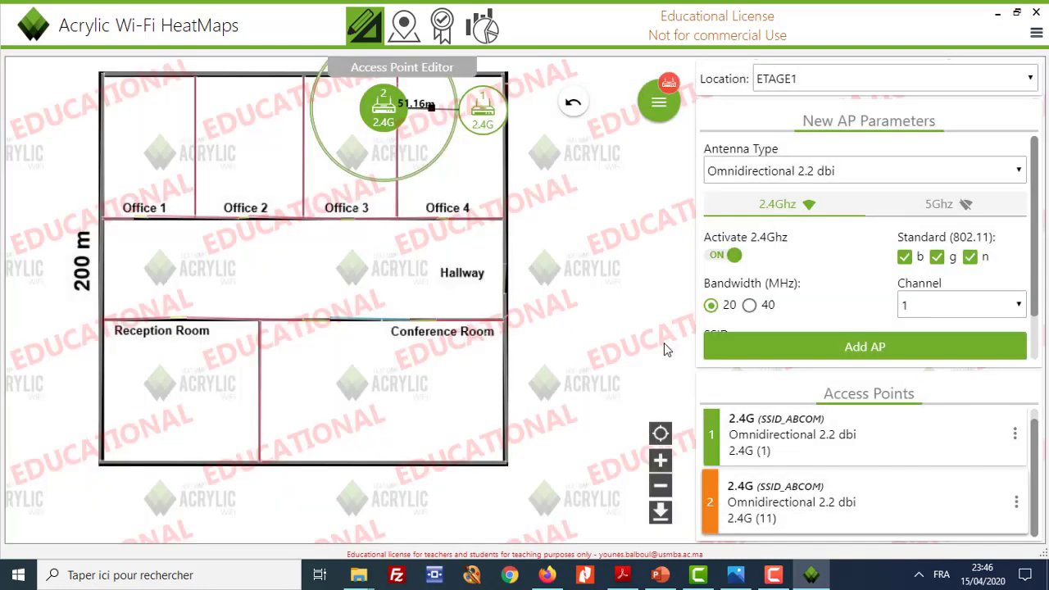
Nudge access point 2 slightly and add a third access point in Office 2, about 50 m from access point 2
mouse_move(385, 115)
left_mouse_down()
mouse_move(365, 121)
mouse_move(376, 110)
mouse_move(385, 117)
left_mouse_up()
left_click(525, 186)
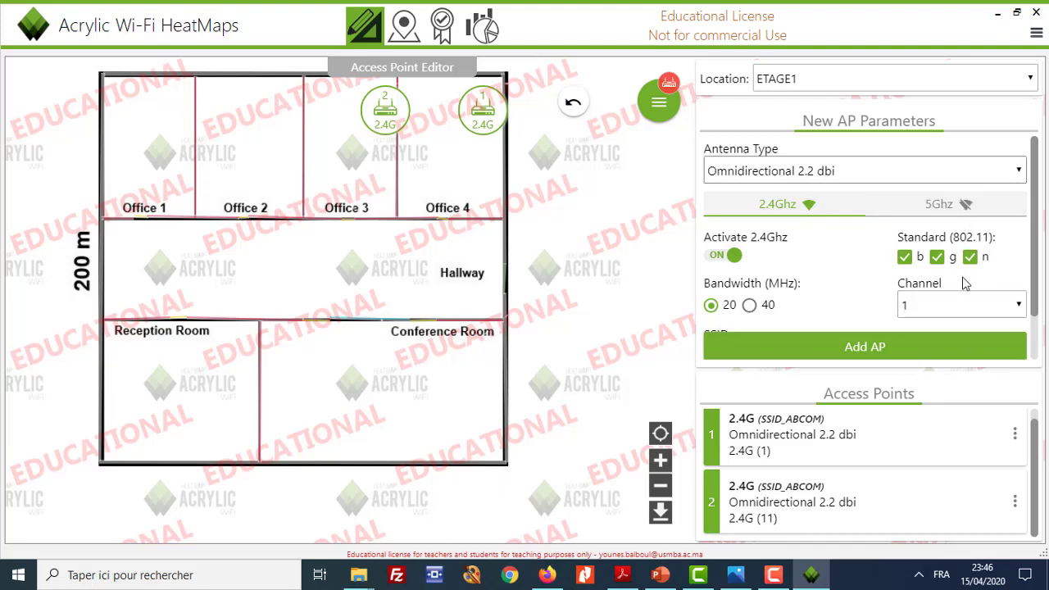
left_click(897, 350)
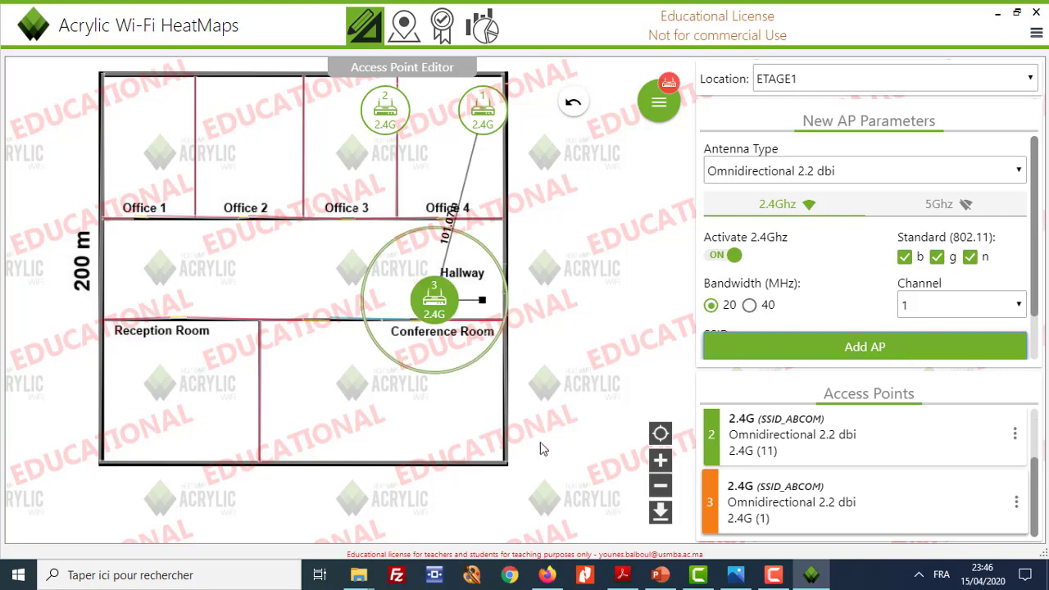
left_click_drag(433, 318, 289, 118)
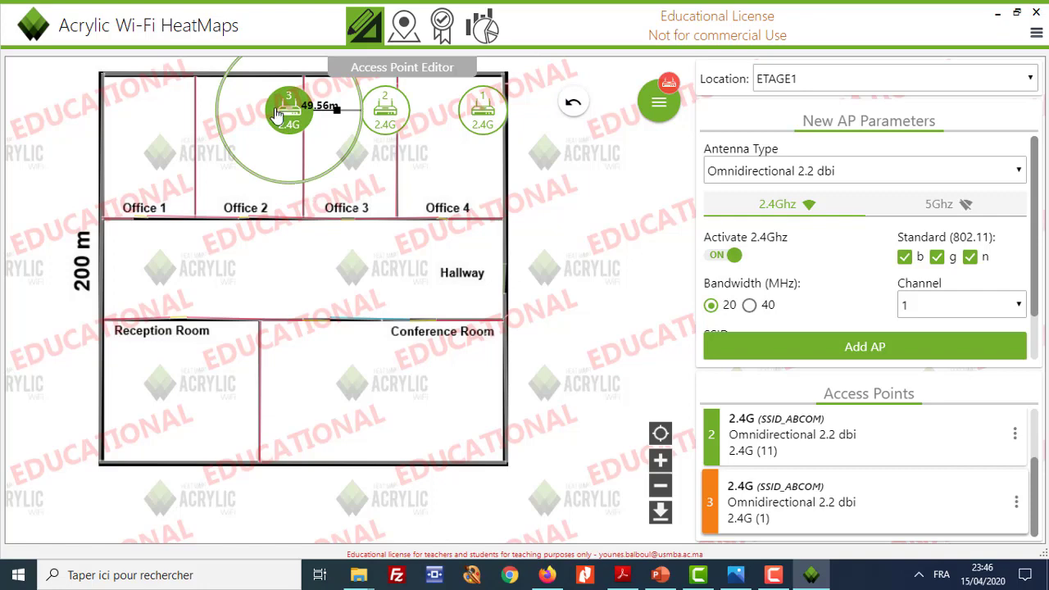
Set access point 3's power to 40 mW and its 2.4 GHz channel to 6
left_click(1015, 503)
left_click(979, 503)
left_click_drag(631, 245, 594, 250)
type("40")
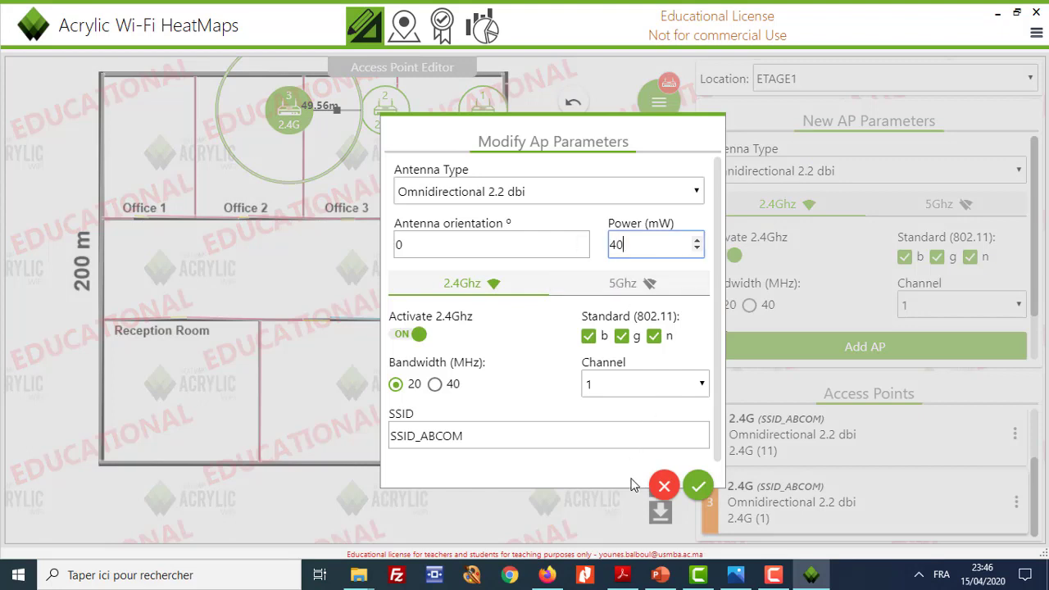
left_click(691, 387)
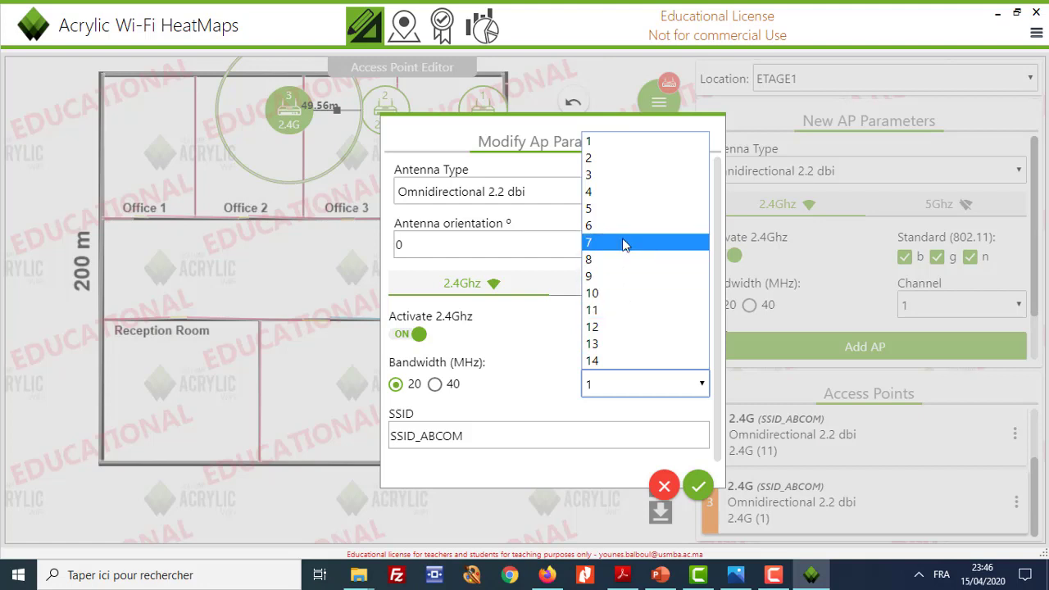
left_click(624, 209)
left_click(702, 387)
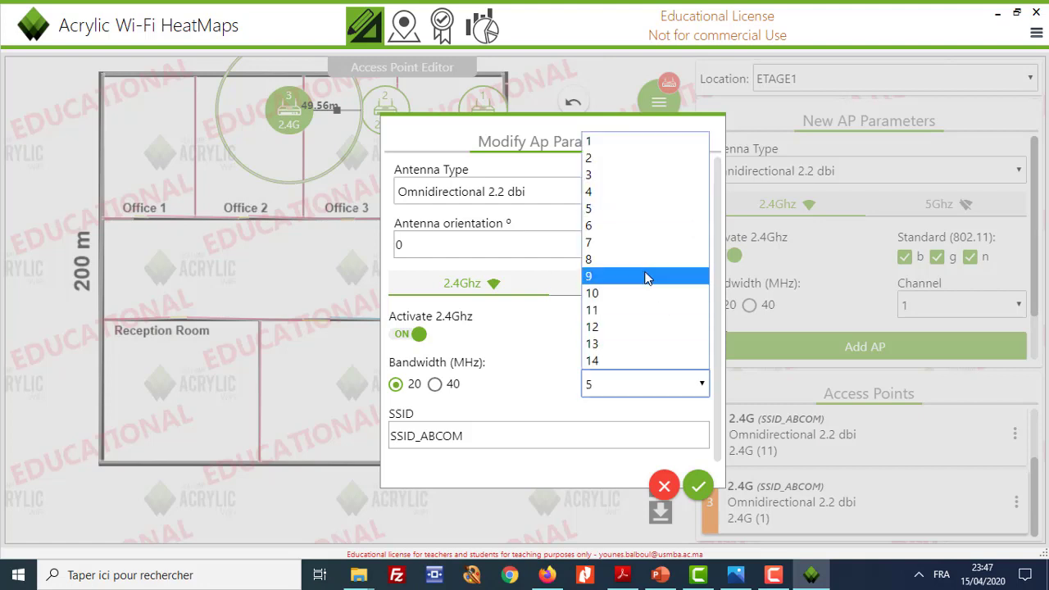
left_click(616, 230)
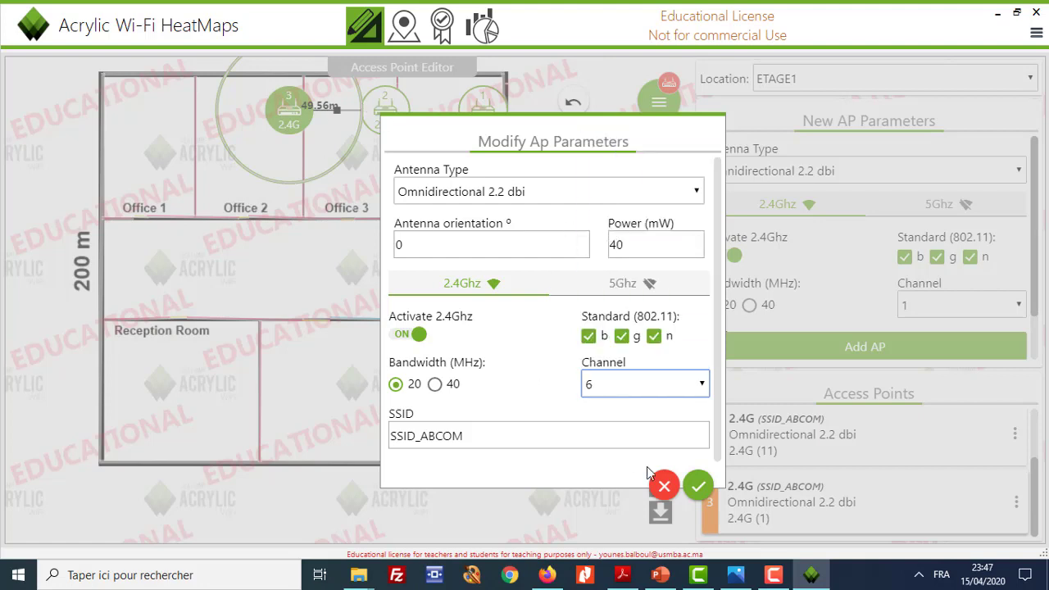
left_click(699, 489)
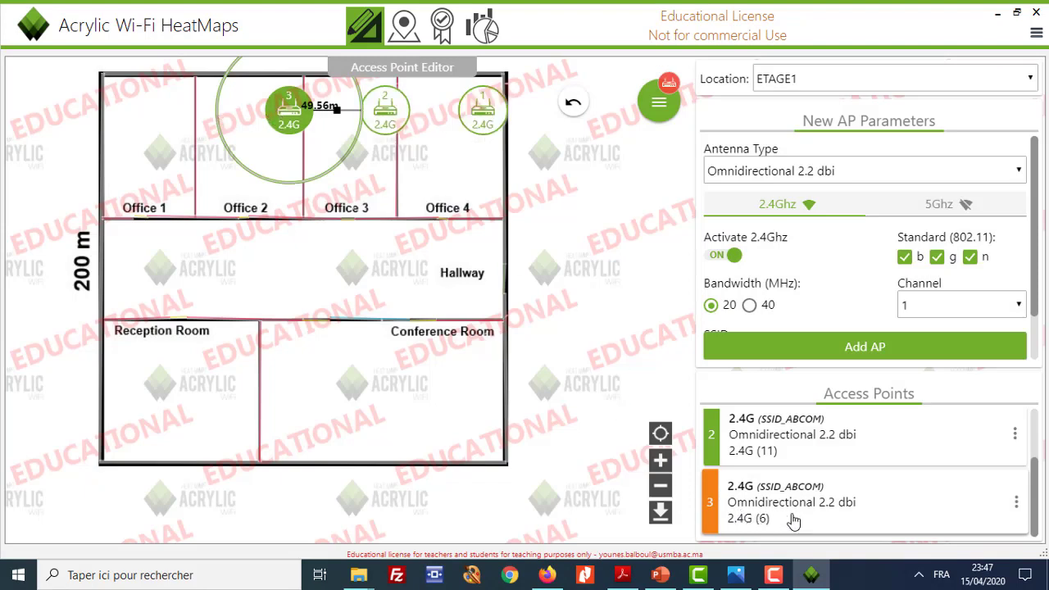
Add a fourth access point in Office 1, about 88 m from access point 3, with 40 mW power and channel 1
left_click(874, 348)
left_click_drag(453, 296, 128, 120)
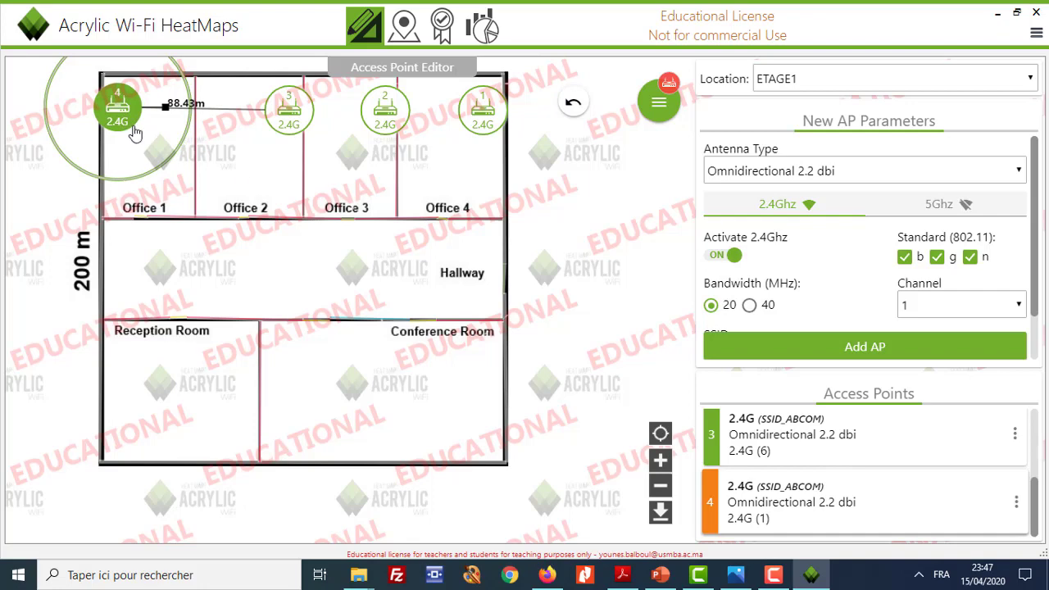
left_click(1016, 502)
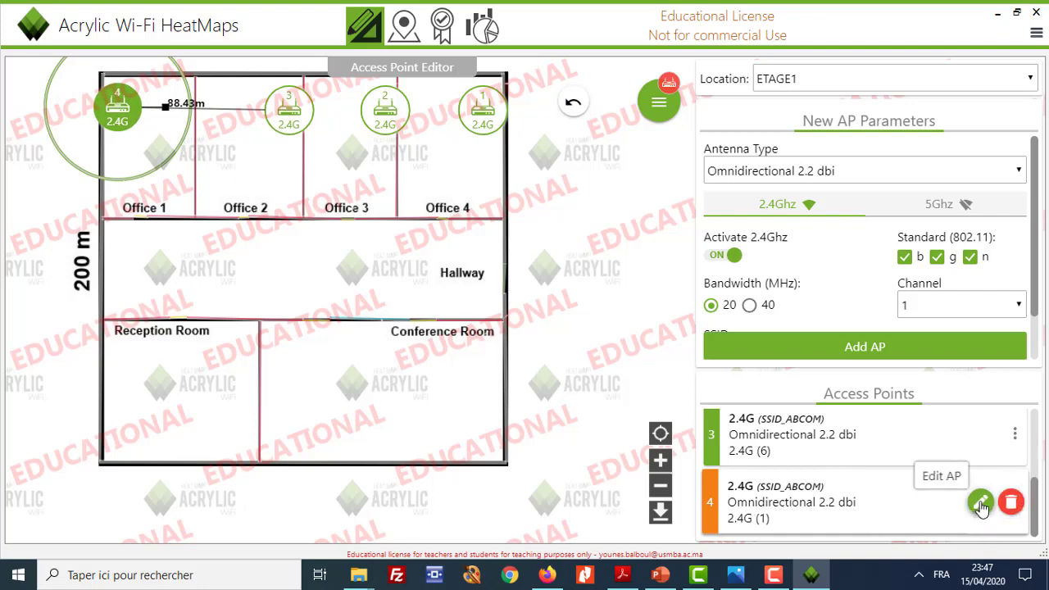
left_click(980, 501)
left_click(610, 254)
type("40")
left_click(701, 385)
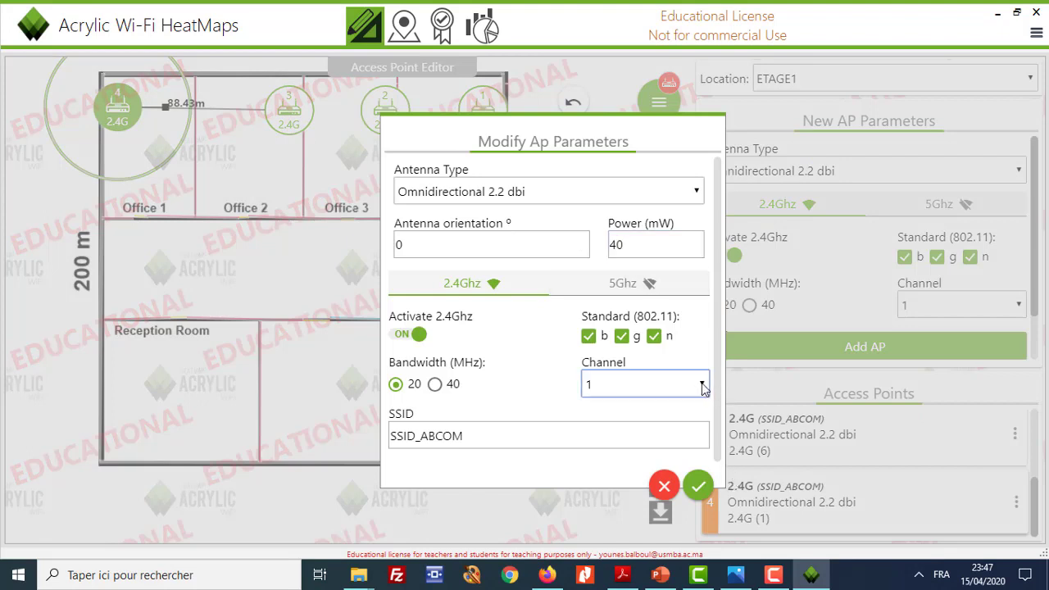
left_click(703, 387)
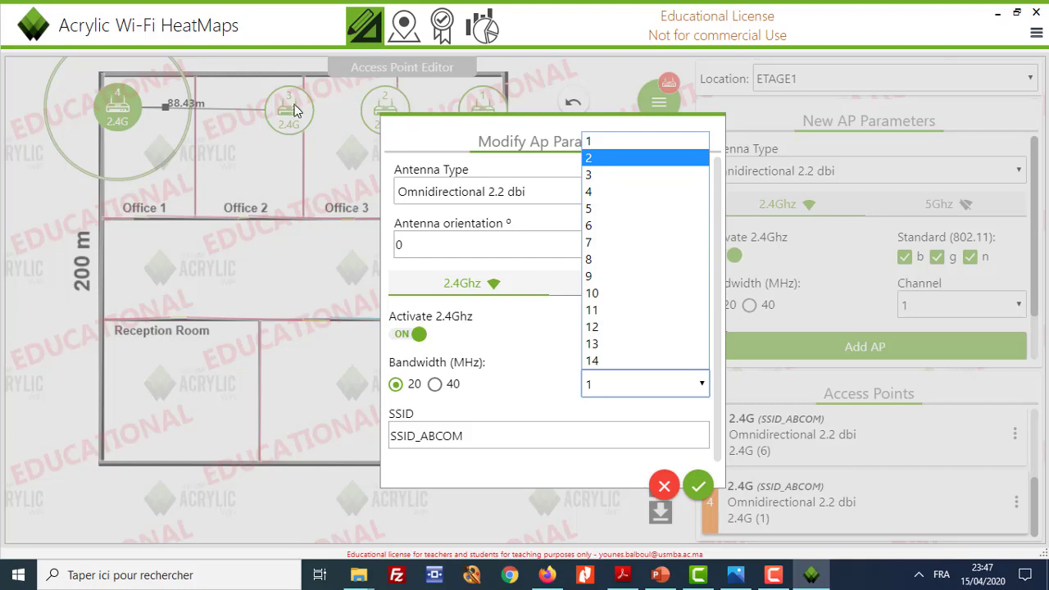
left_click(660, 141)
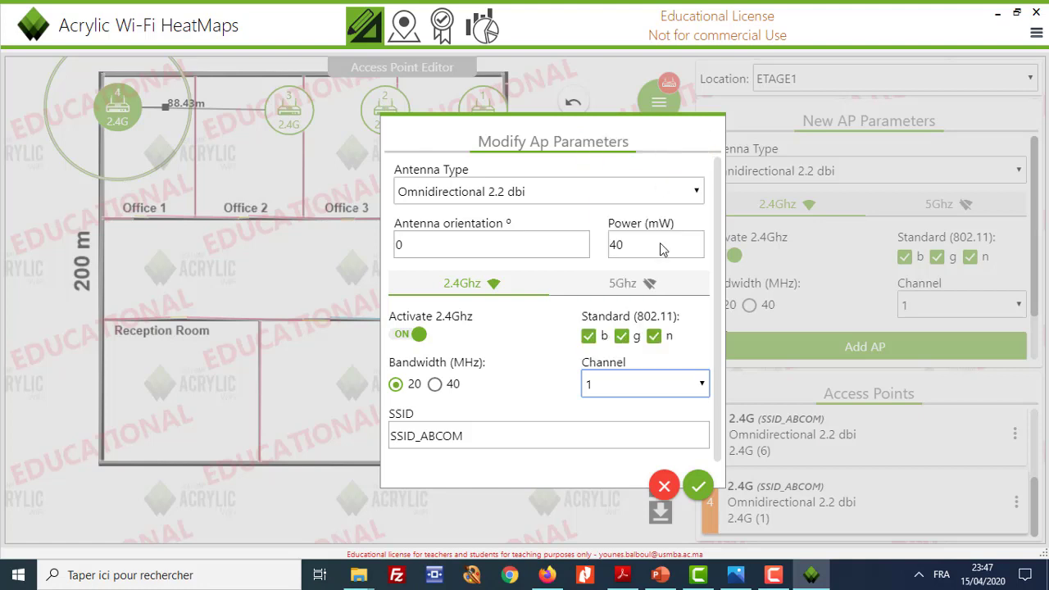
left_click(703, 494)
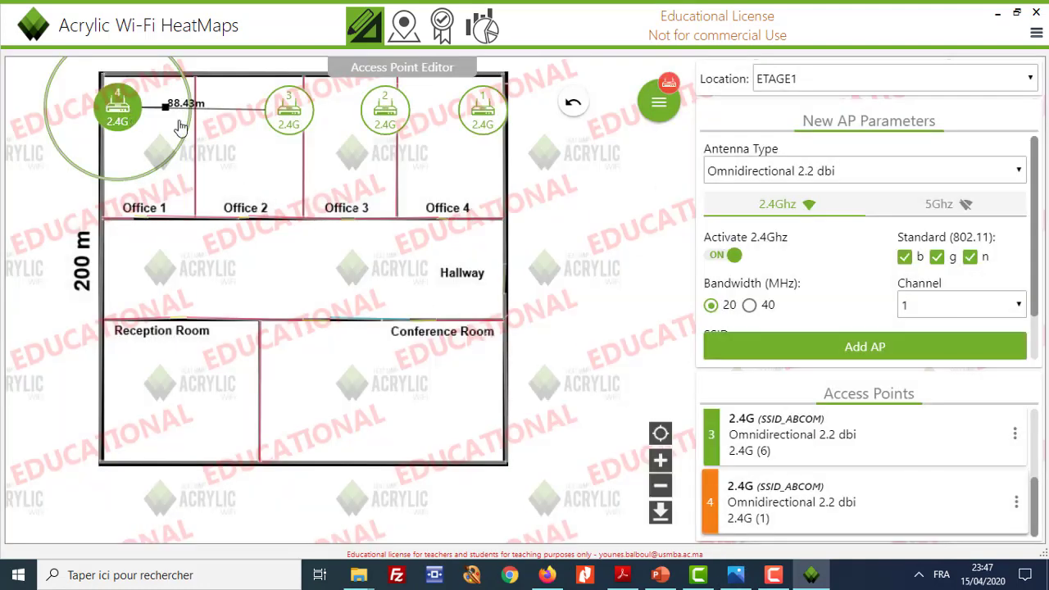
Recheck access point 4's parameters and nudge it into line with access point 3, keeping about 88 m between them
left_click(1015, 502)
left_click(980, 501)
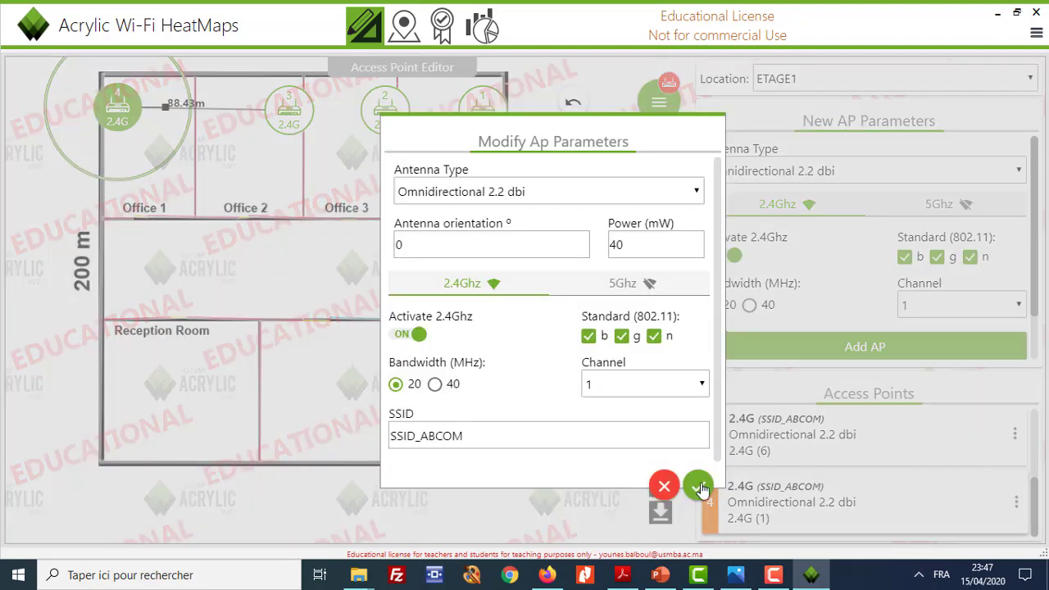
left_click(698, 489)
mouse_move(110, 108)
left_mouse_down()
mouse_move(160, 113)
mouse_move(111, 108)
left_mouse_up()
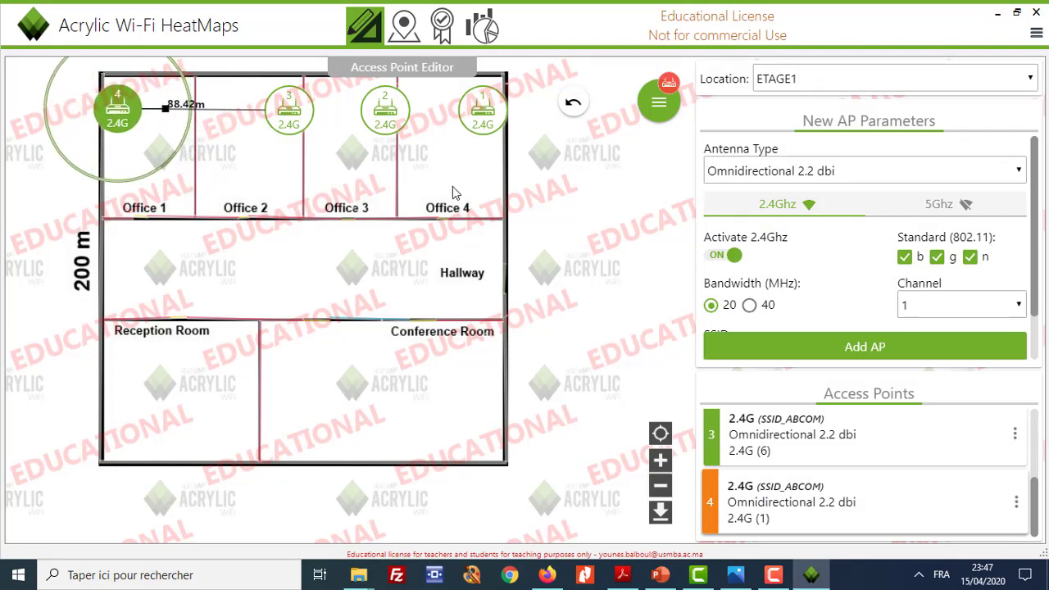
left_click(573, 190)
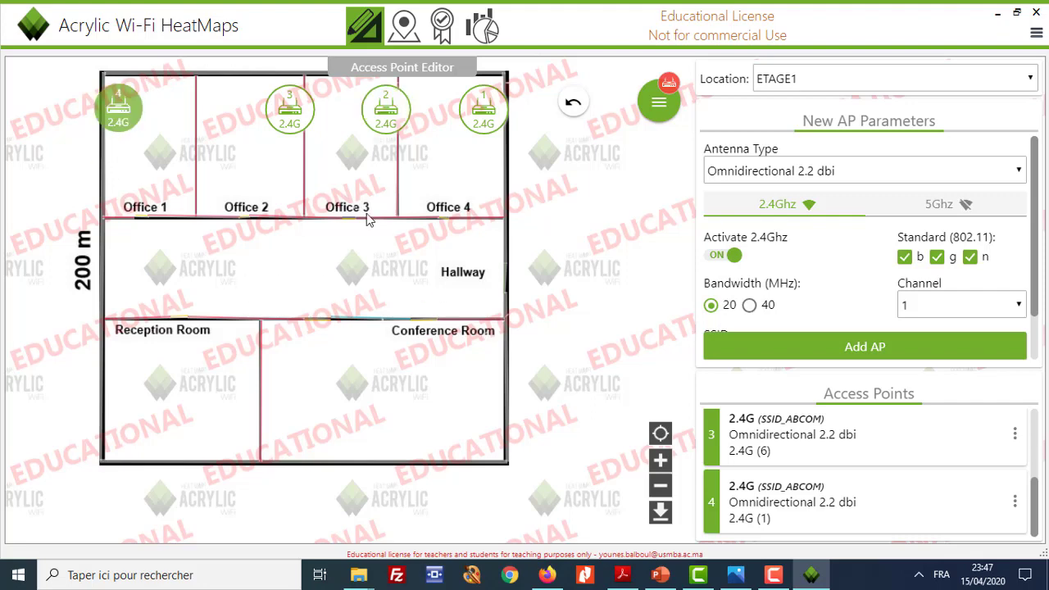
Deselect the access points and display the floor's heatmap
left_click(930, 435)
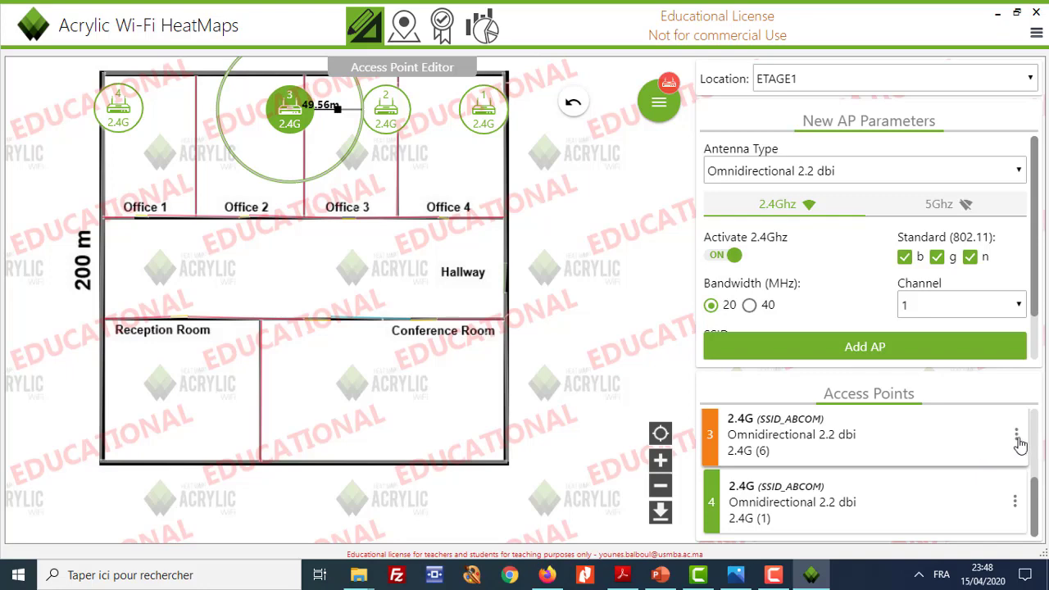
scroll(998, 295, "down", 1)
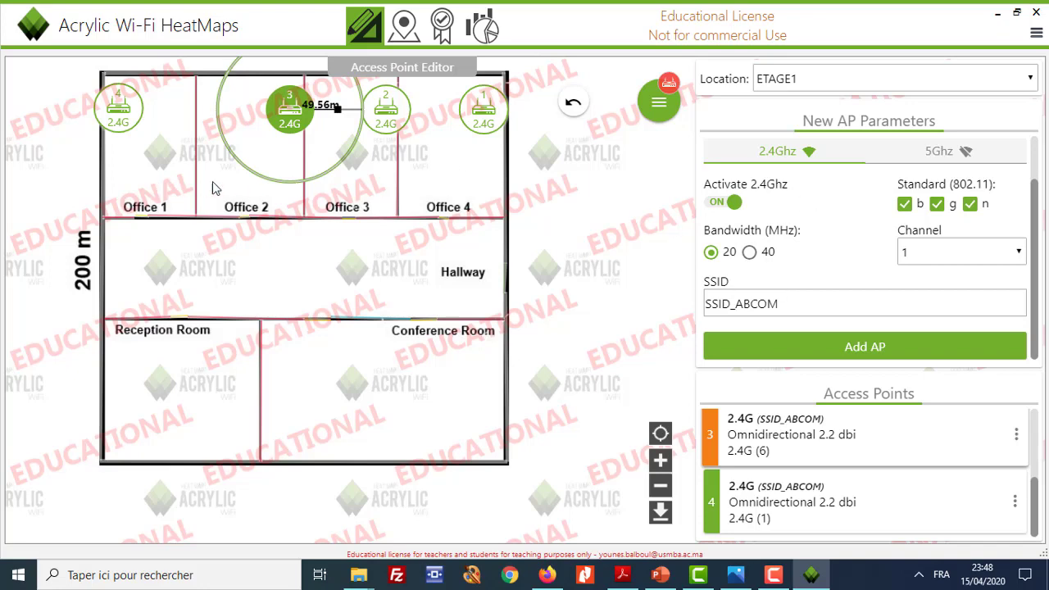
left_click(579, 151)
left_click(667, 110)
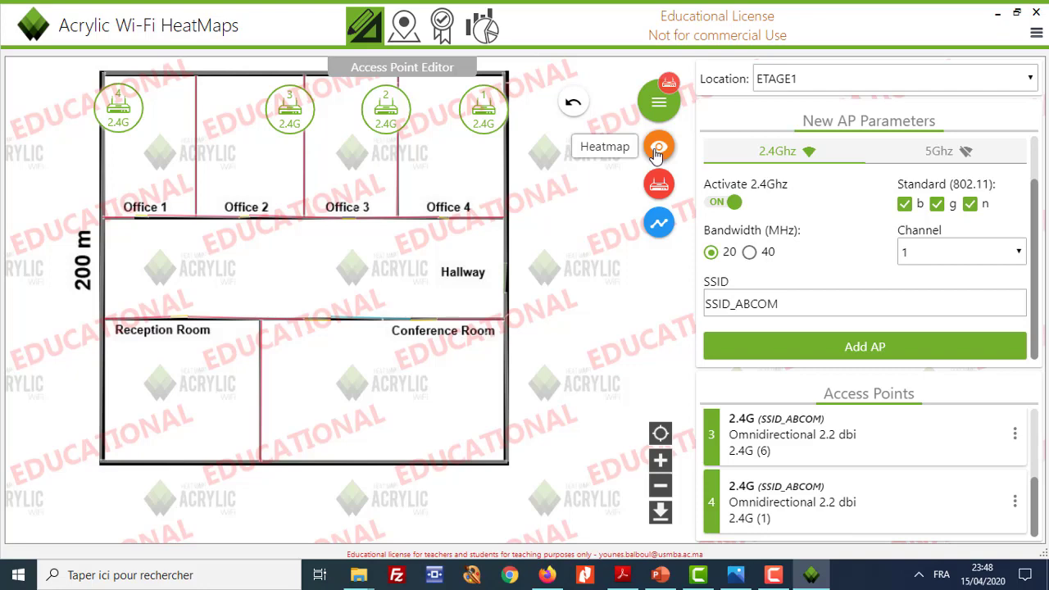
left_click(656, 151)
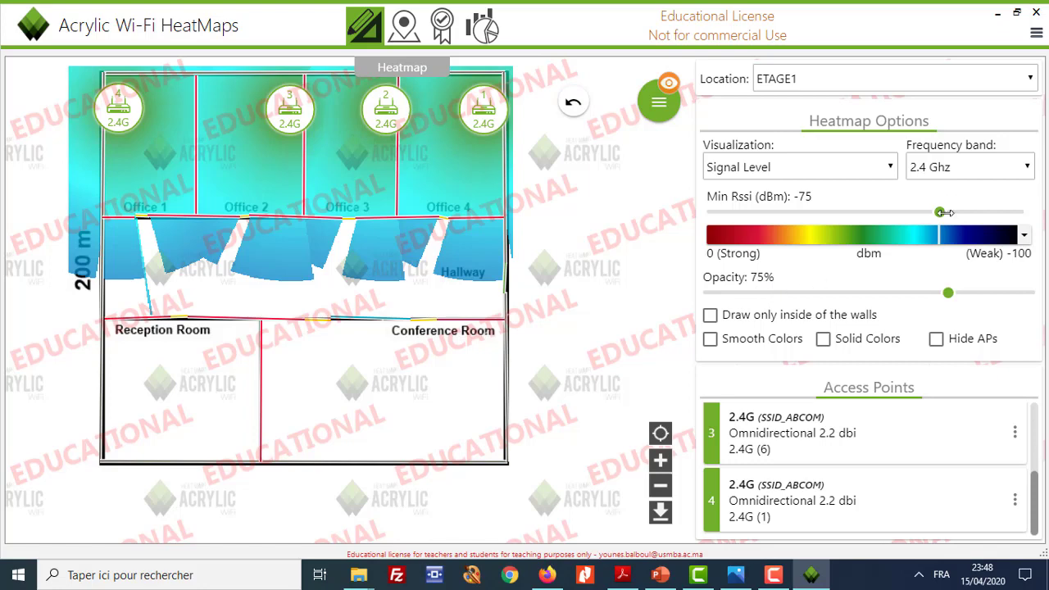
Limit the heatmap to a minimum RSSI of -67 dBm, trying -72 dBm for comparison, and nudge access point 3 slightly
left_click_drag(938, 213, 916, 221)
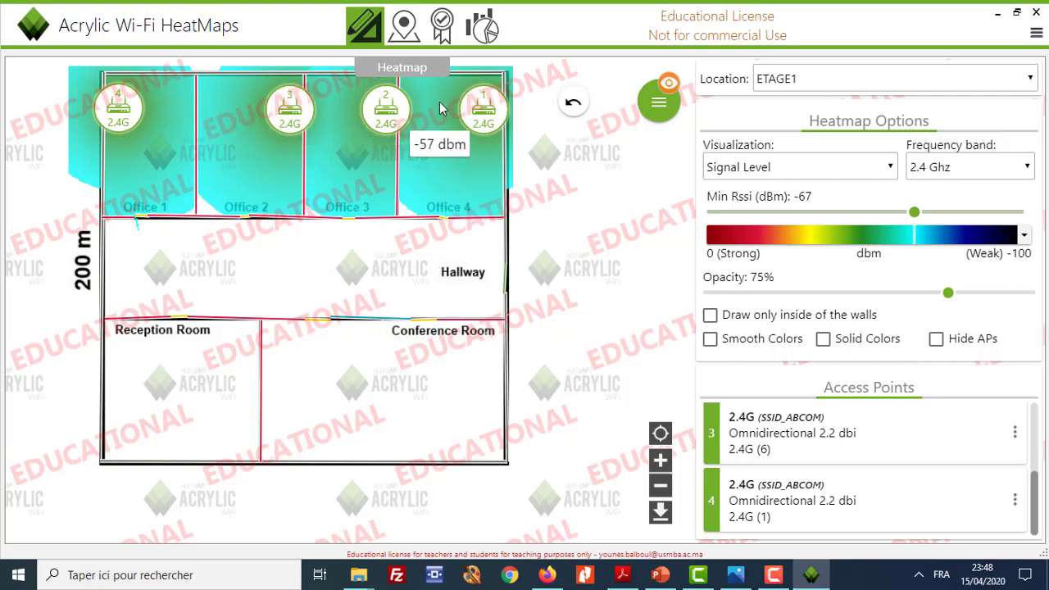
mouse_move(287, 111)
left_mouse_down()
mouse_move(218, 113)
mouse_move(299, 115)
left_mouse_up()
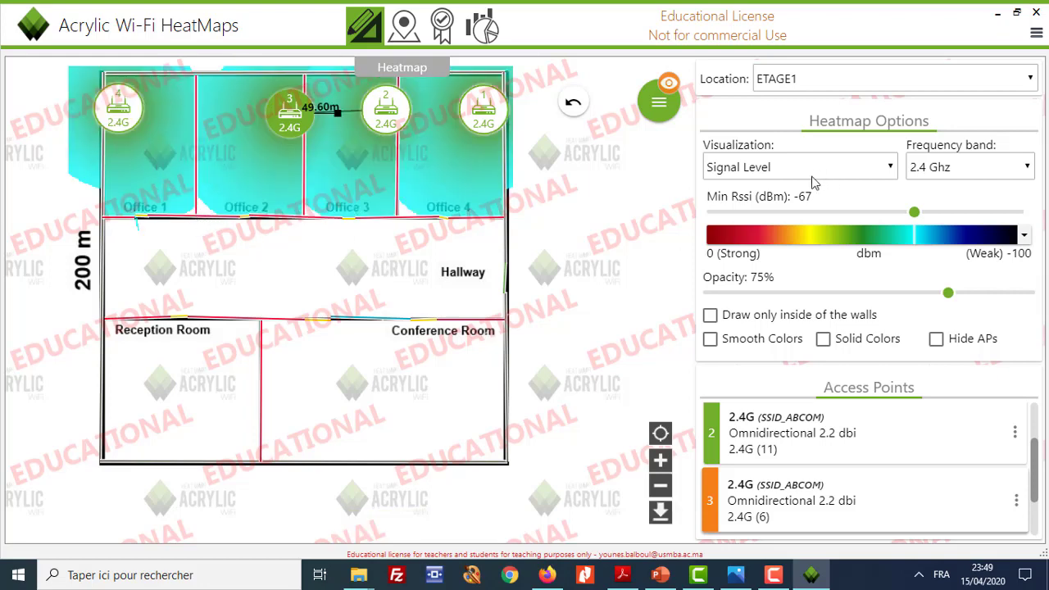
left_click_drag(914, 211, 932, 208)
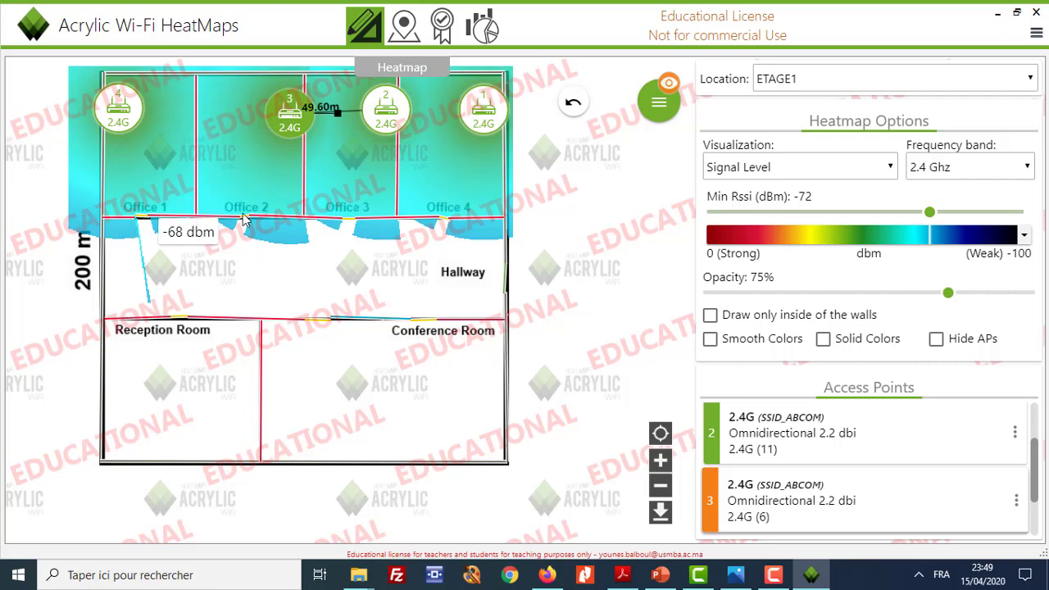
left_click_drag(930, 211, 918, 212)
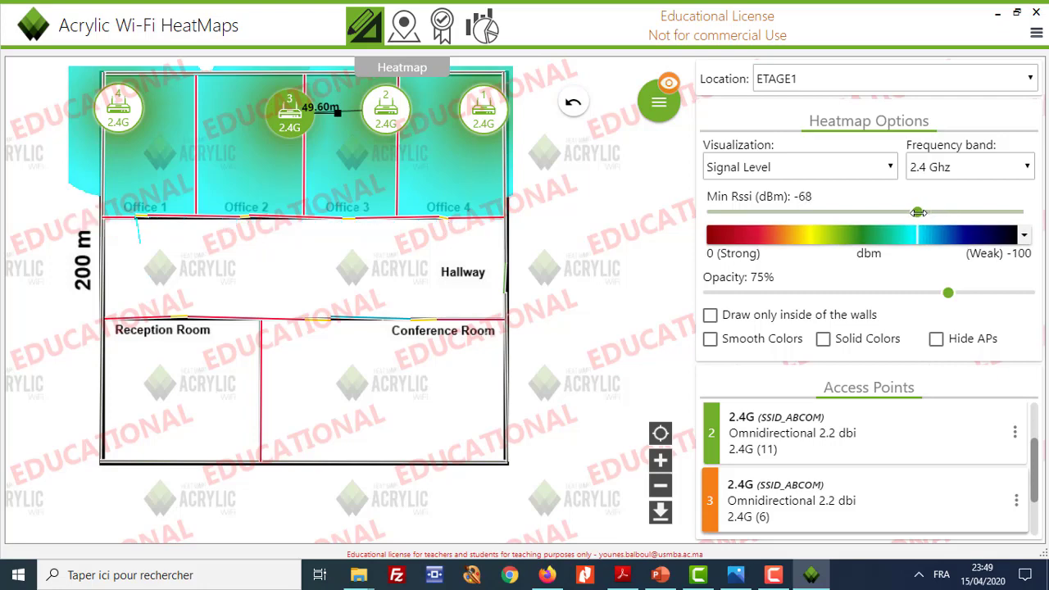
left_click_drag(916, 212, 913, 211)
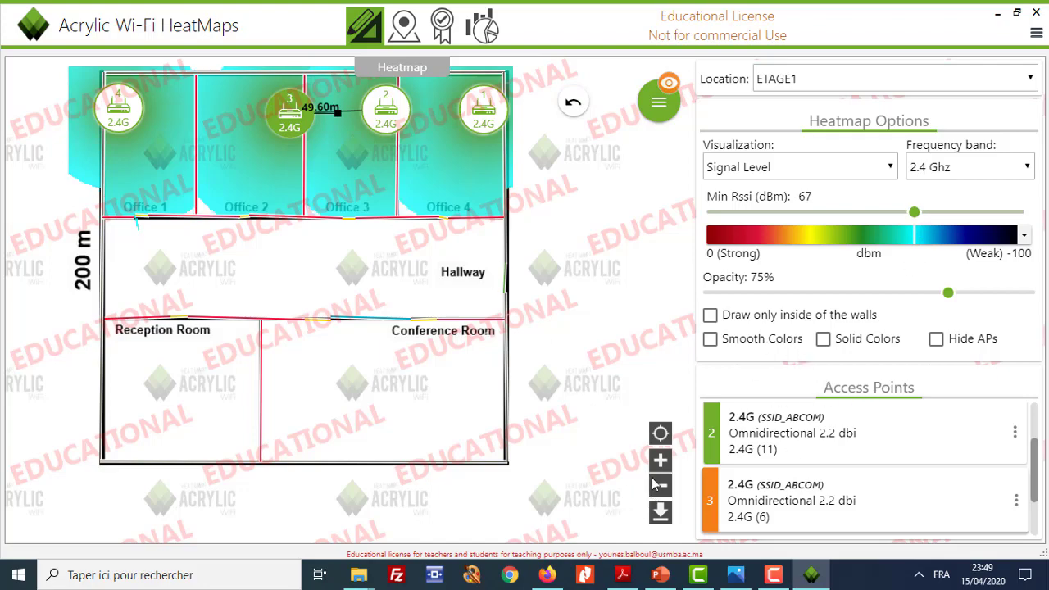
Switch to the PowerPoint presentation and review the RSSI, user density and AP2010DN solution requirements on slides 9 to 11 and 15
left_click(660, 577)
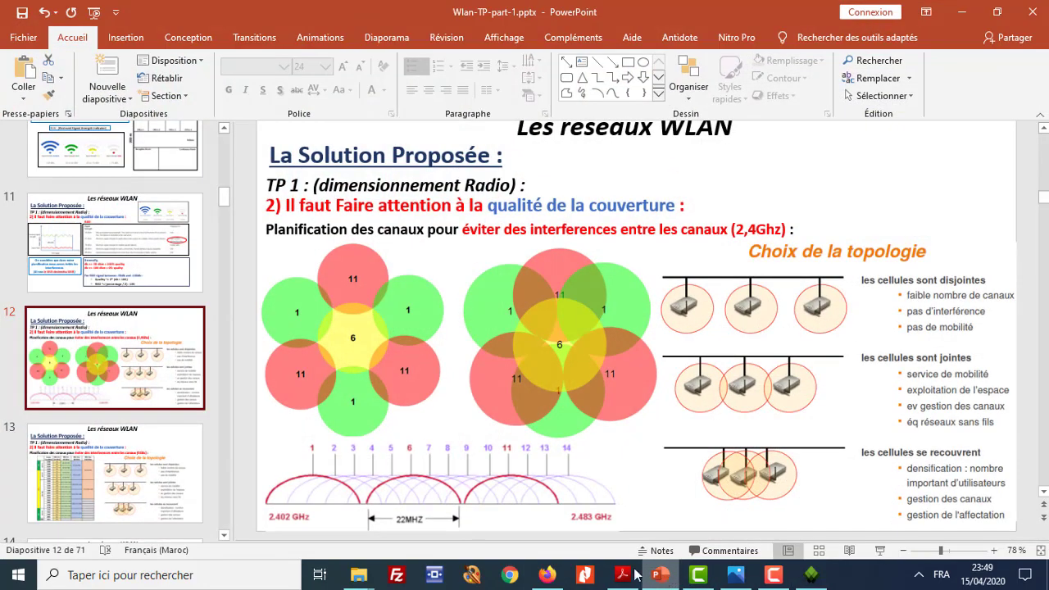
left_click(127, 267)
scroll(123, 261, "up", 2)
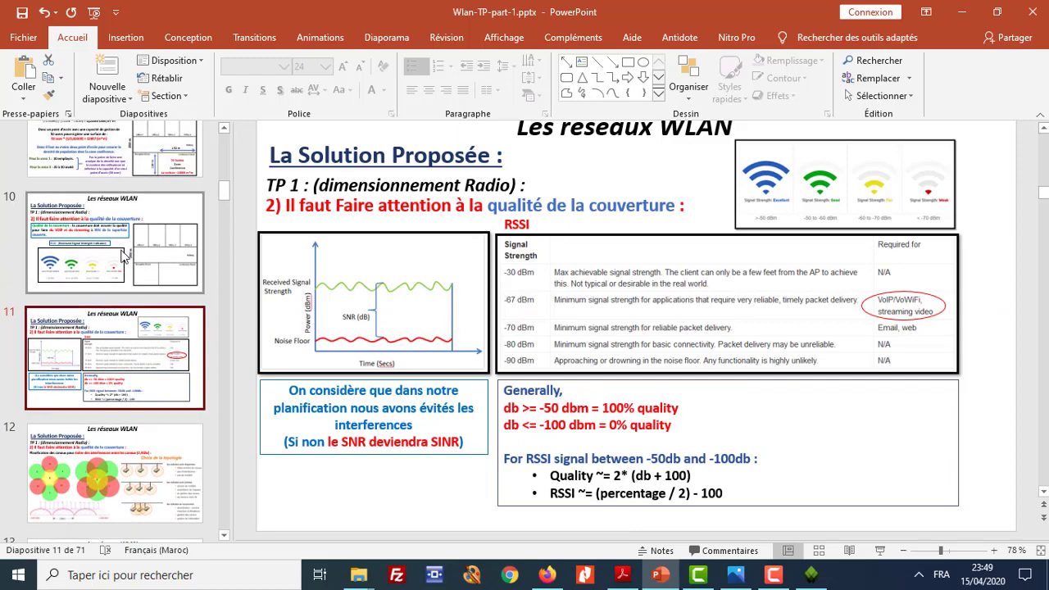
left_click(123, 256)
scroll(118, 270, "up", 3)
left_click(114, 285)
scroll(114, 285, "down", 6)
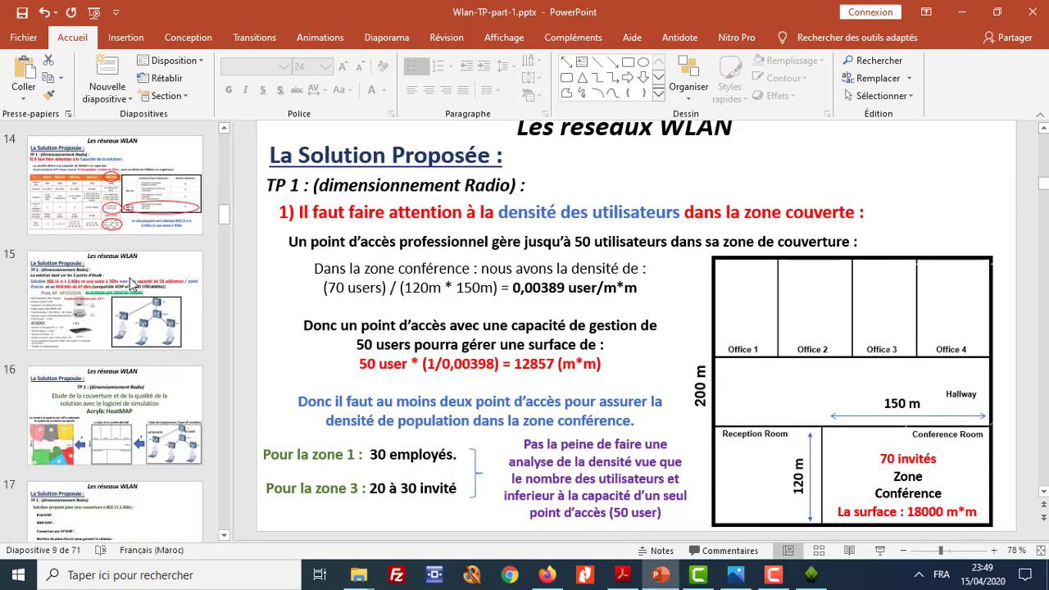
left_click(131, 287)
scroll(138, 288, "down", 1)
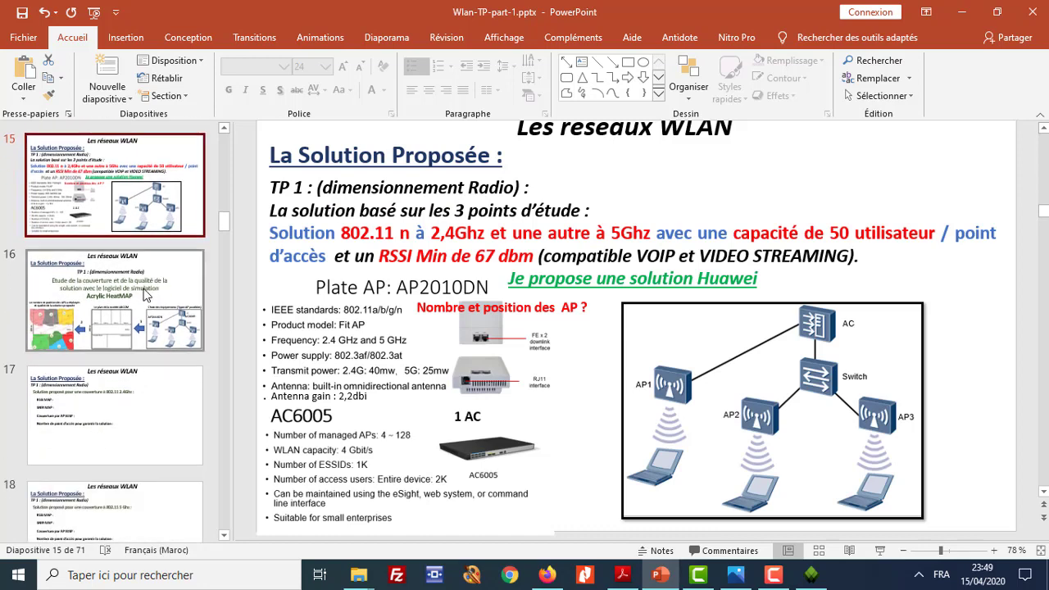
left_click(139, 293)
left_click(149, 232)
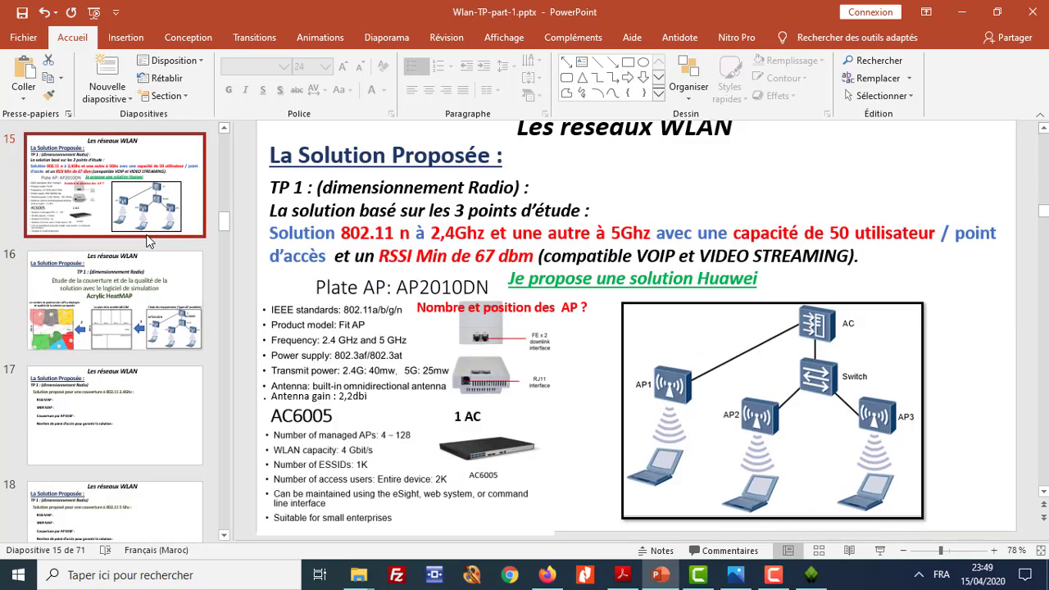
Check the 802.11 standards on slide 14 and the signal strength table on slide 11, and return to Acrylic Wi-Fi HeatMaps
scroll(145, 243, "up", 1)
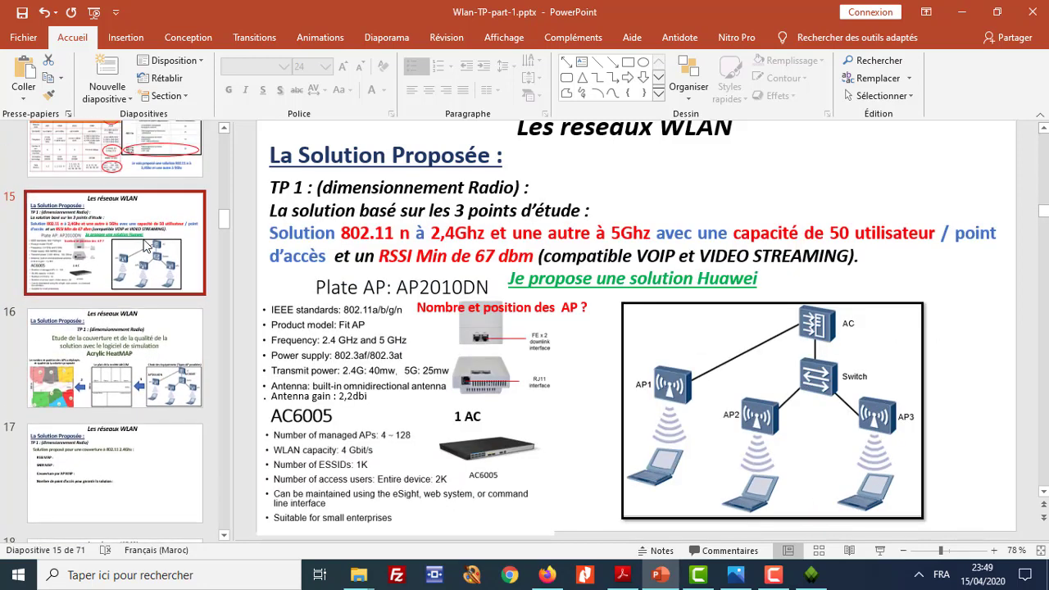
scroll(152, 271, "up", 1)
left_click(155, 263)
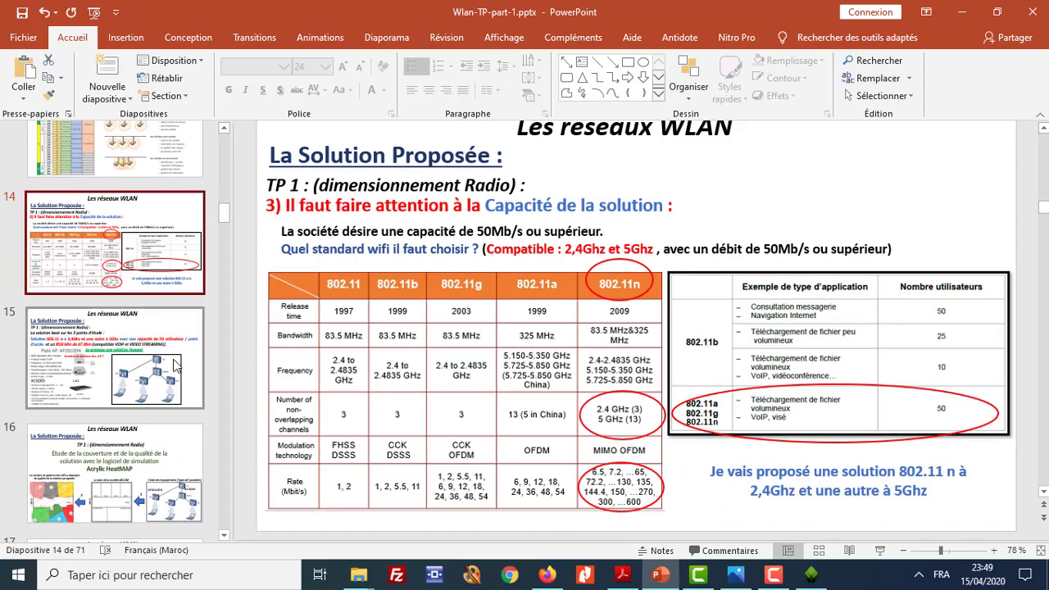
left_click(152, 312)
scroll(152, 311, "up", 5)
left_click(156, 321)
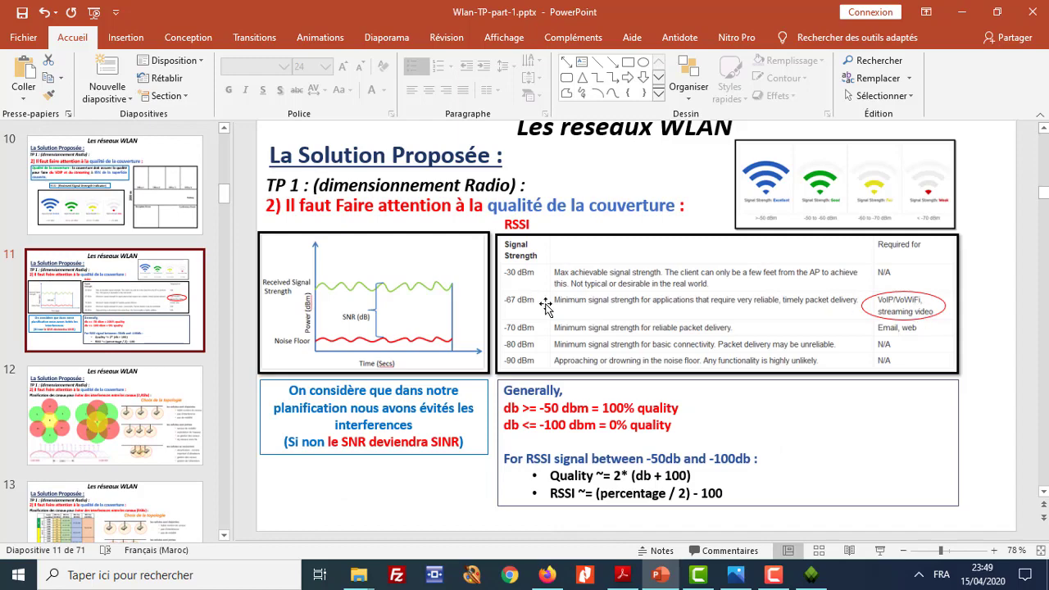
left_click(659, 574)
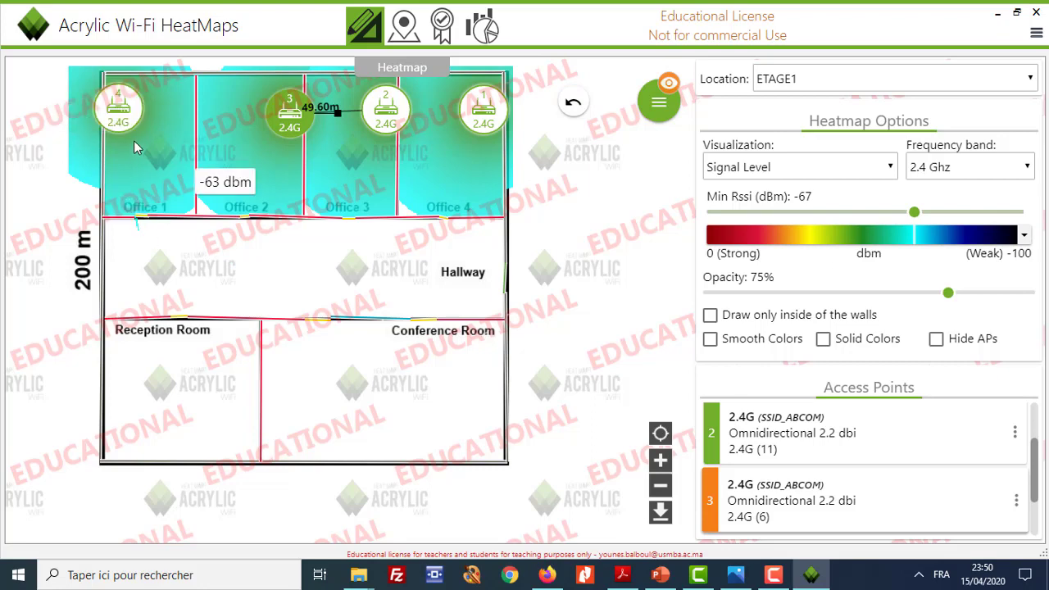
Move access points 4, 3, 2 and 1 down toward the middle of the offices, fine-tune access point 4, and deselect it
left_click_drag(121, 126, 121, 140)
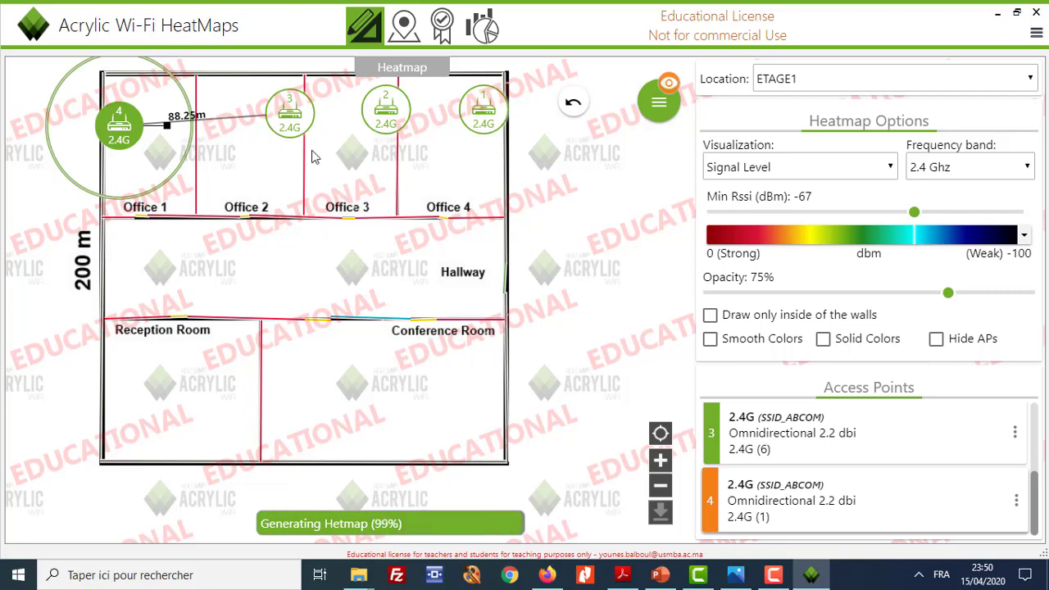
mouse_move(289, 117)
left_mouse_down()
mouse_move(281, 123)
mouse_move(291, 135)
left_mouse_up()
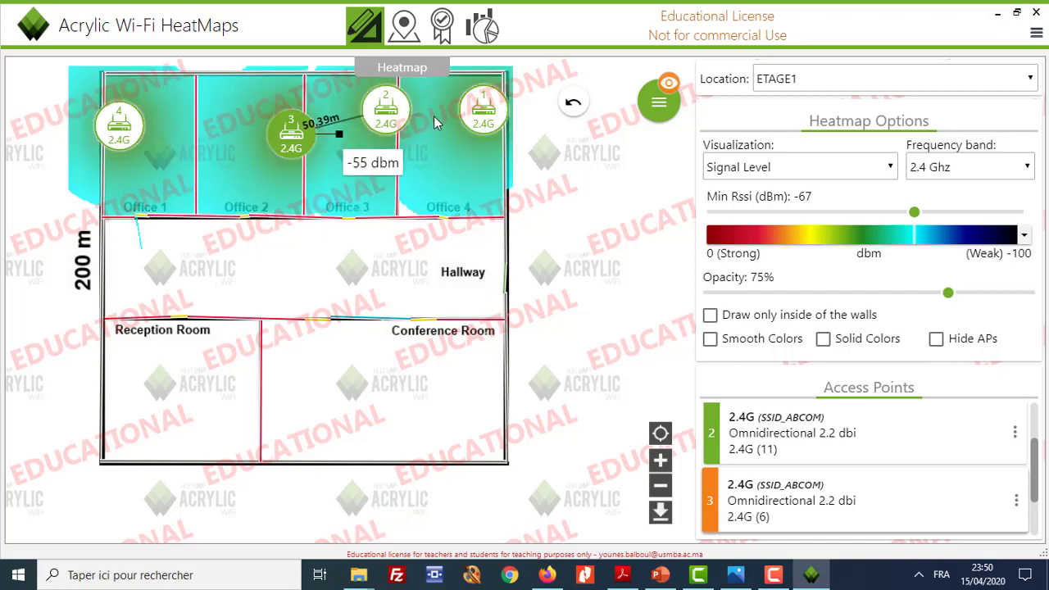
left_click_drag(400, 117, 400, 141)
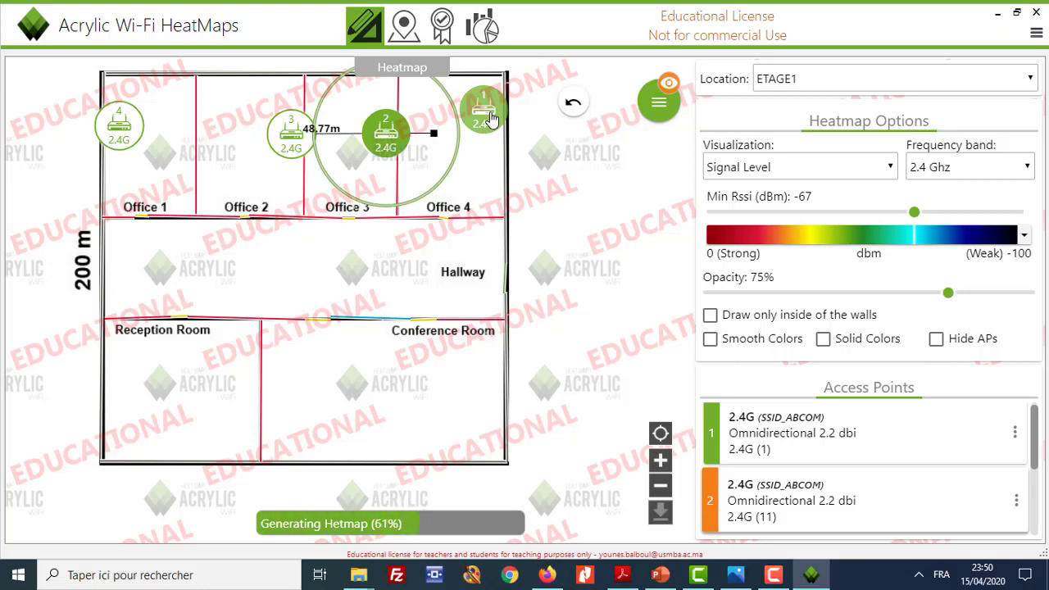
left_click_drag(489, 119, 495, 154)
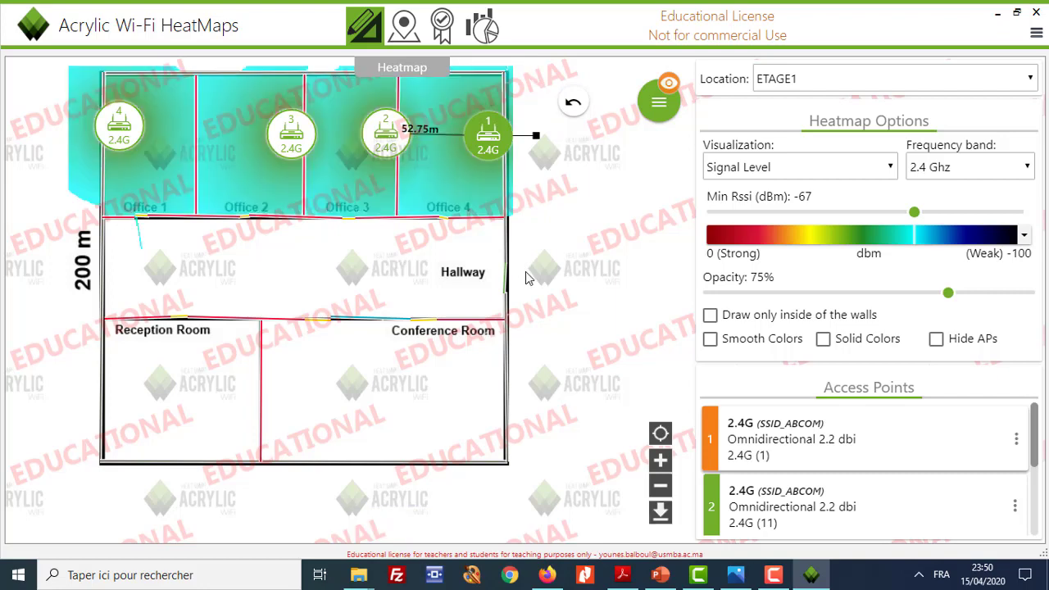
left_click(117, 138)
left_click_drag(121, 137, 122, 138)
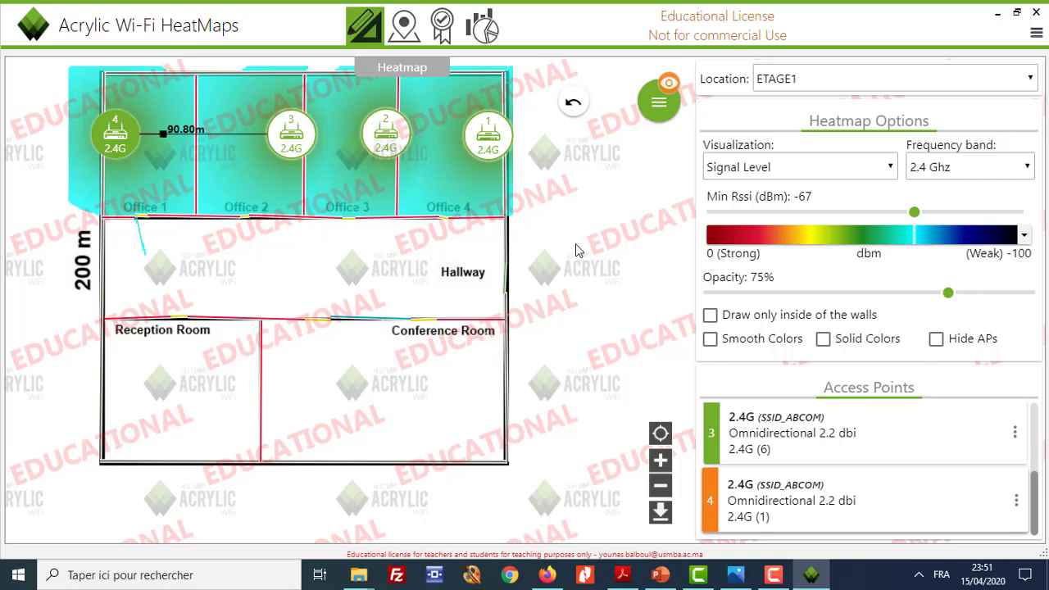
left_click(574, 158)
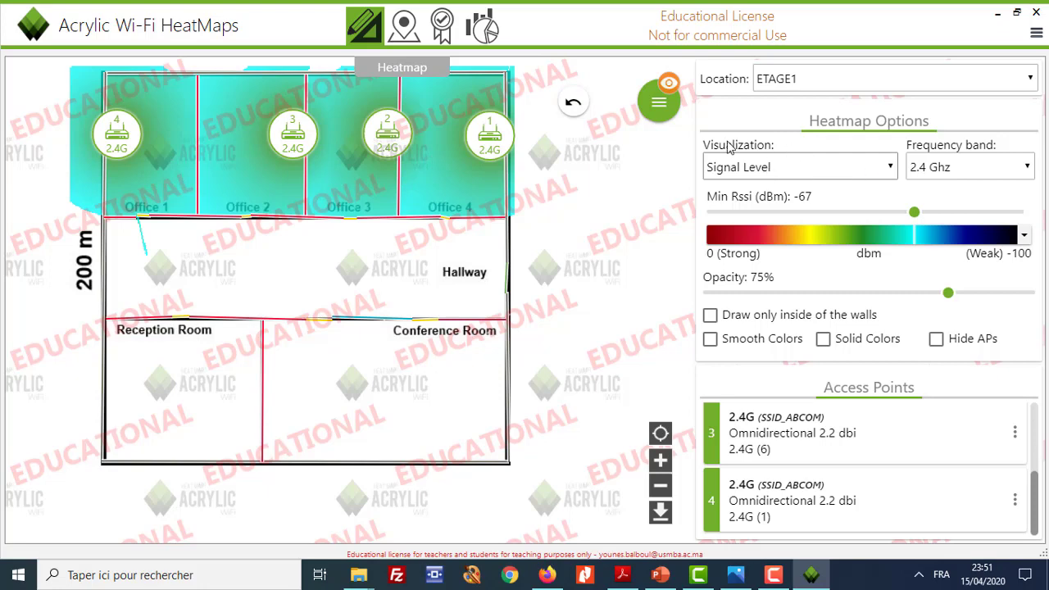
Visualize the heatmap as Signal-to-Interference Ratio and check the channels of access points 2 and 1
left_click(893, 167)
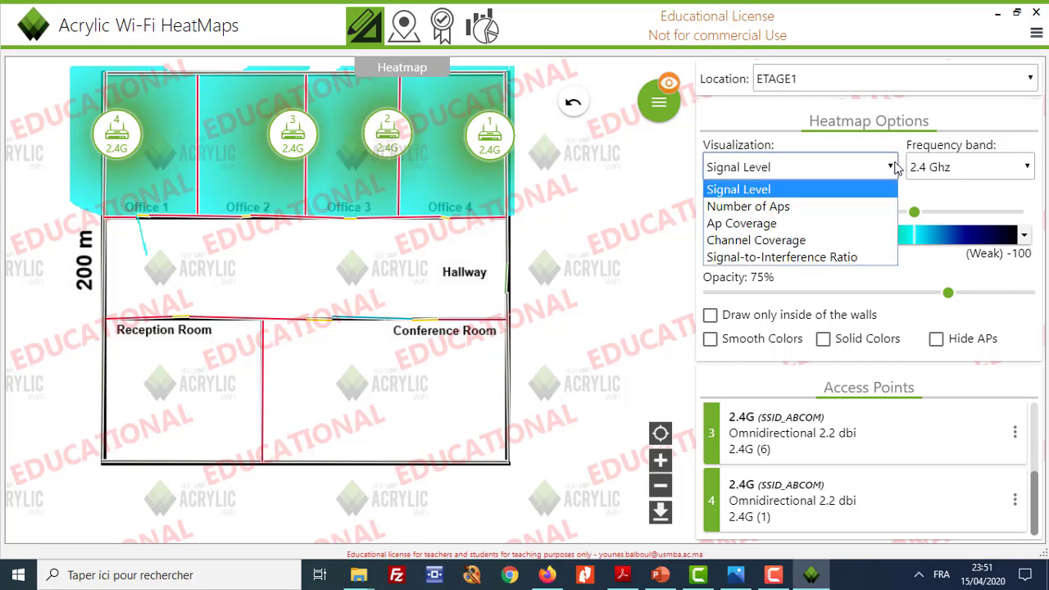
left_click(807, 259)
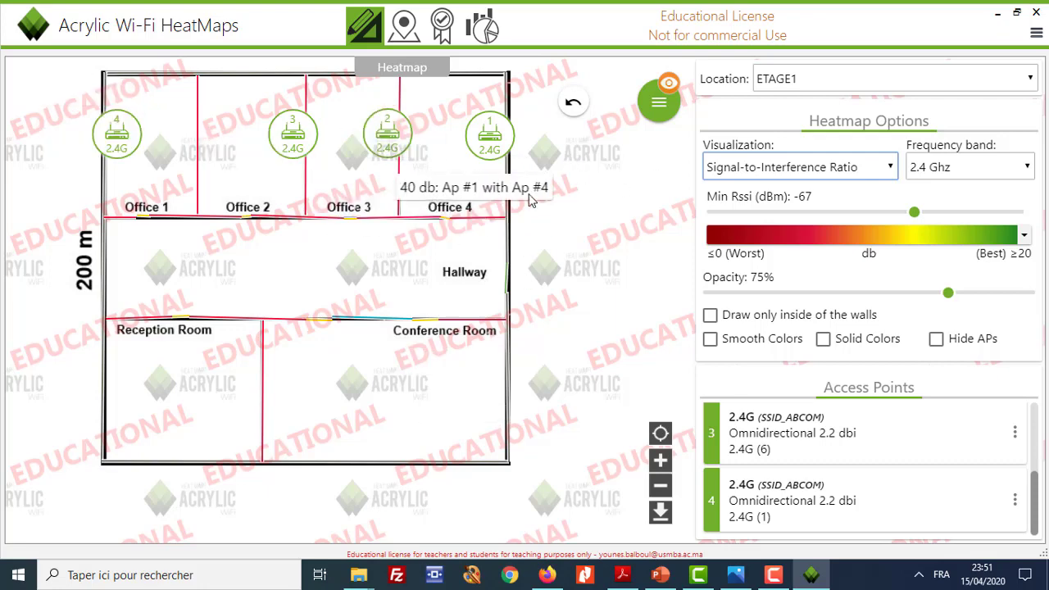
left_click(391, 143)
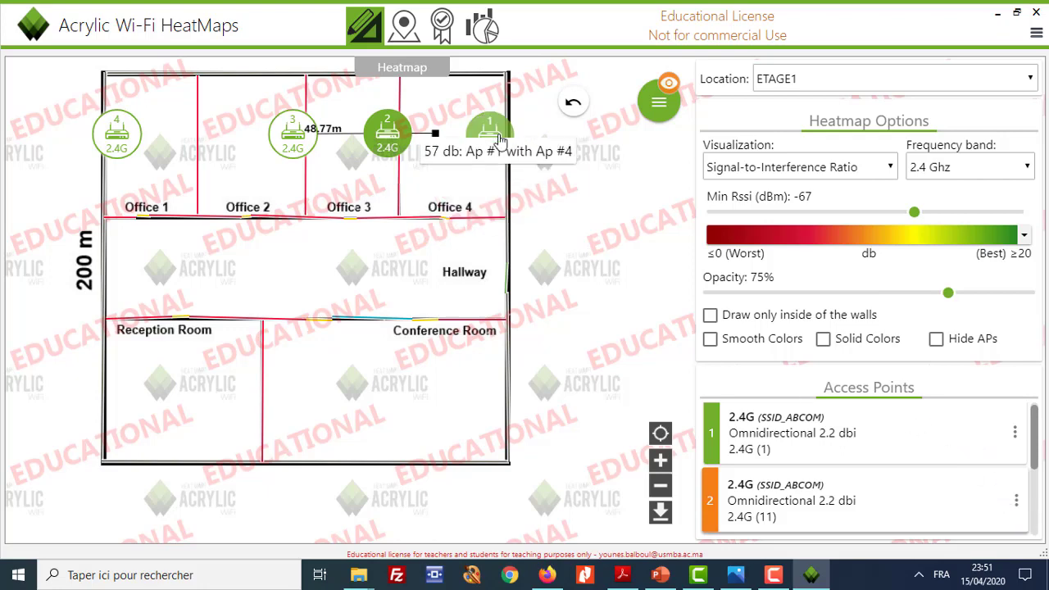
left_click(500, 139)
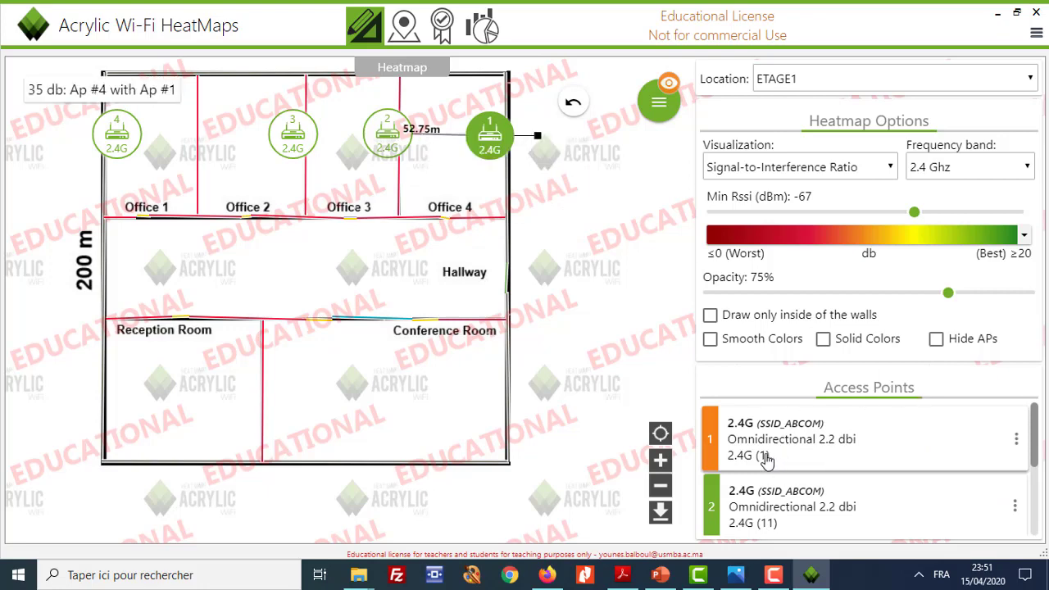
Try channel 1 on access point 3 and inspect its interference with access point 4 in Office 2
left_click(293, 132)
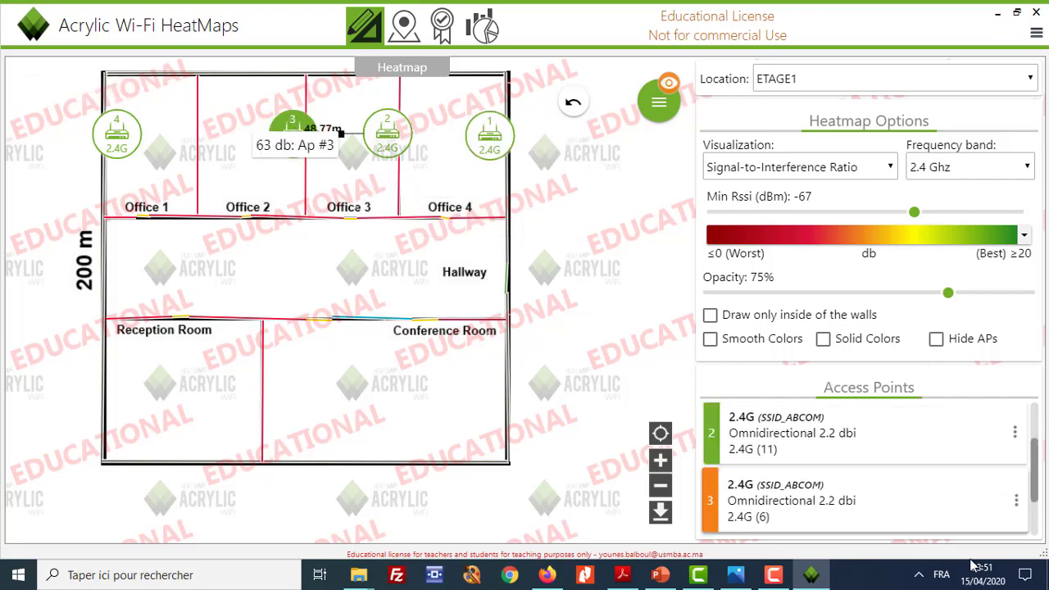
left_click(1015, 500)
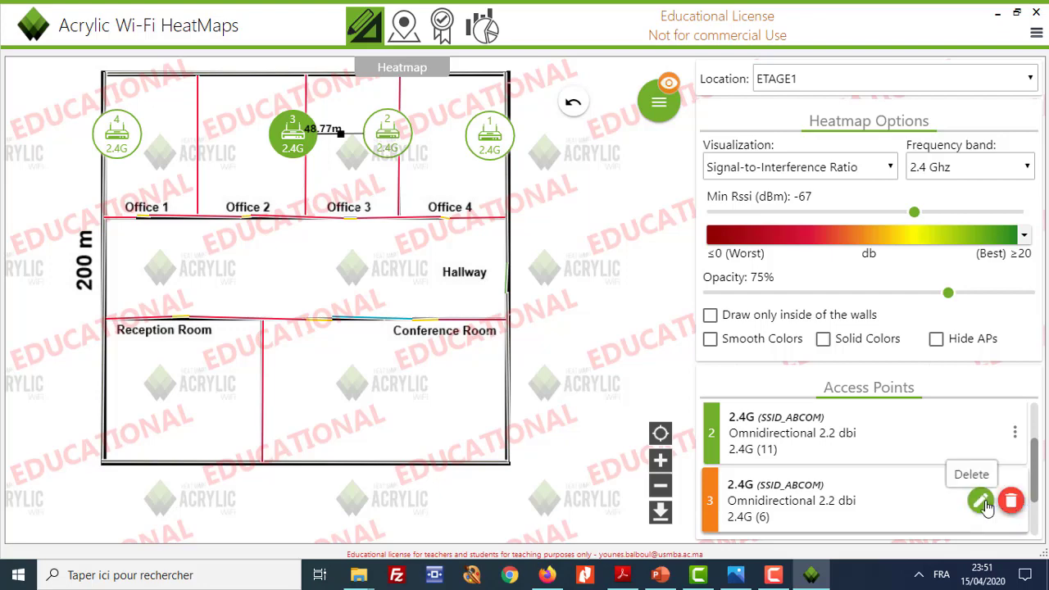
left_click(982, 501)
left_click(703, 382)
left_click(605, 145)
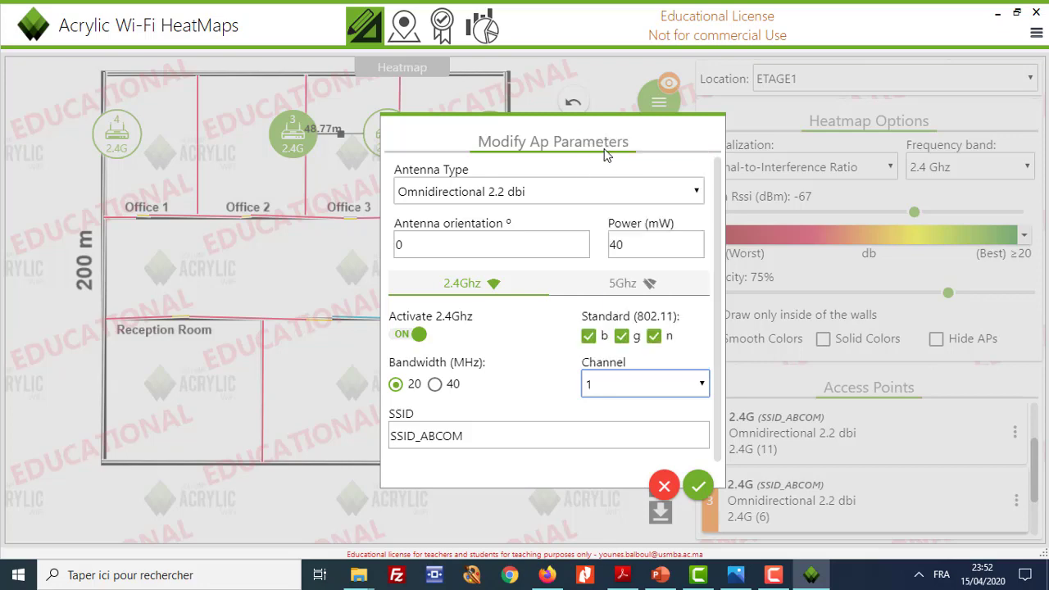
left_click(698, 485)
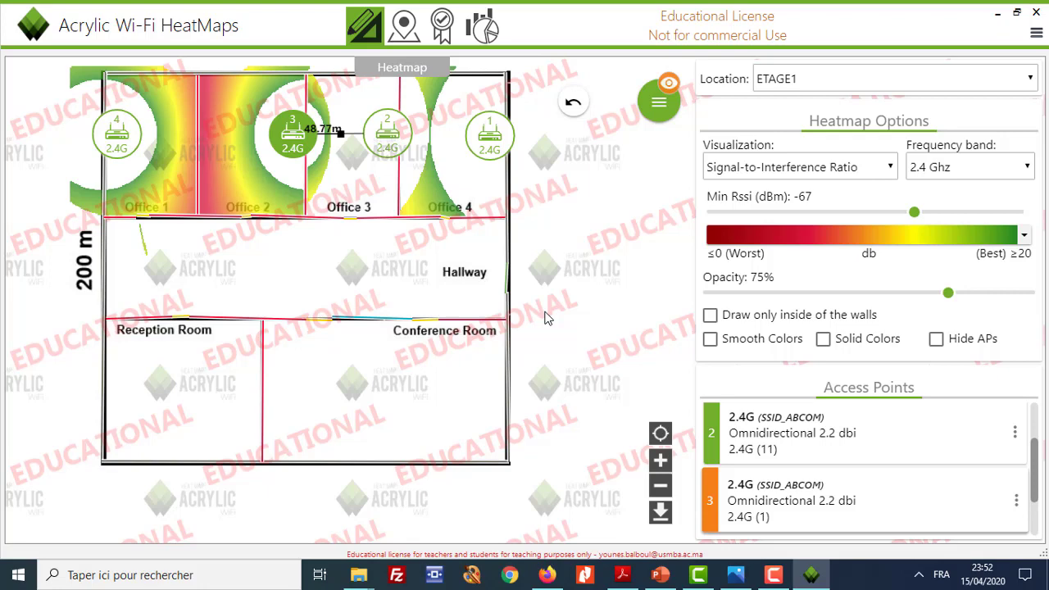
mouse_move(230, 141)
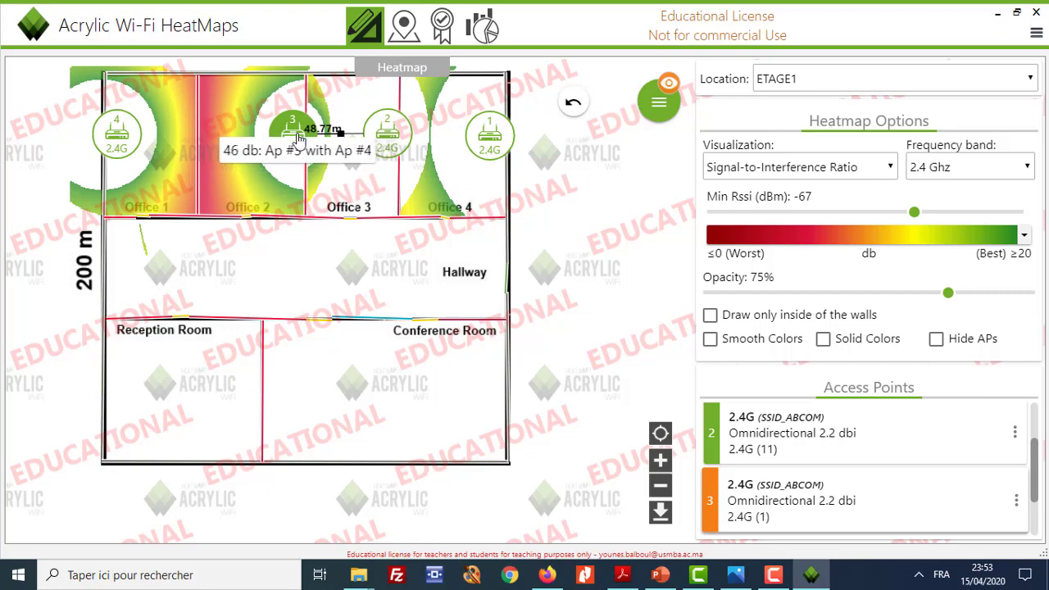
Set access point 3 back to channel 6 in its parameters
left_click(1016, 500)
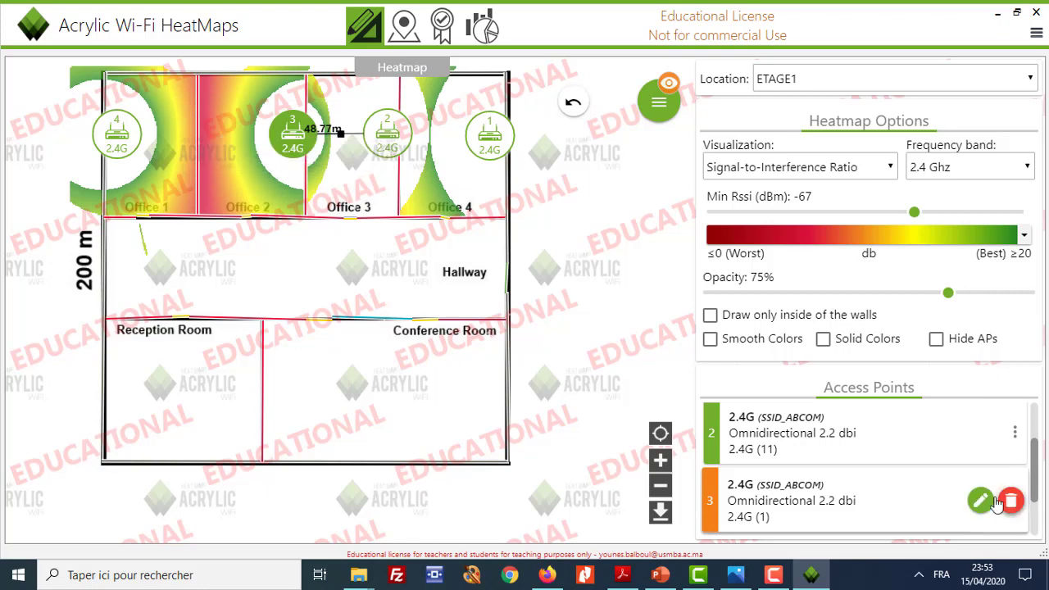
left_click(981, 501)
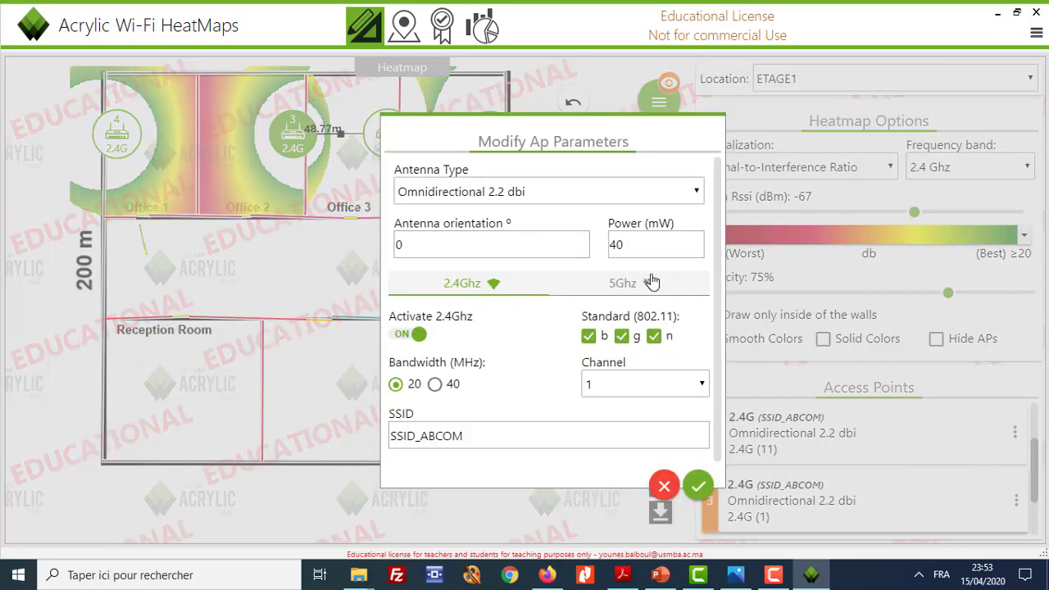
left_click(698, 385)
left_click(602, 226)
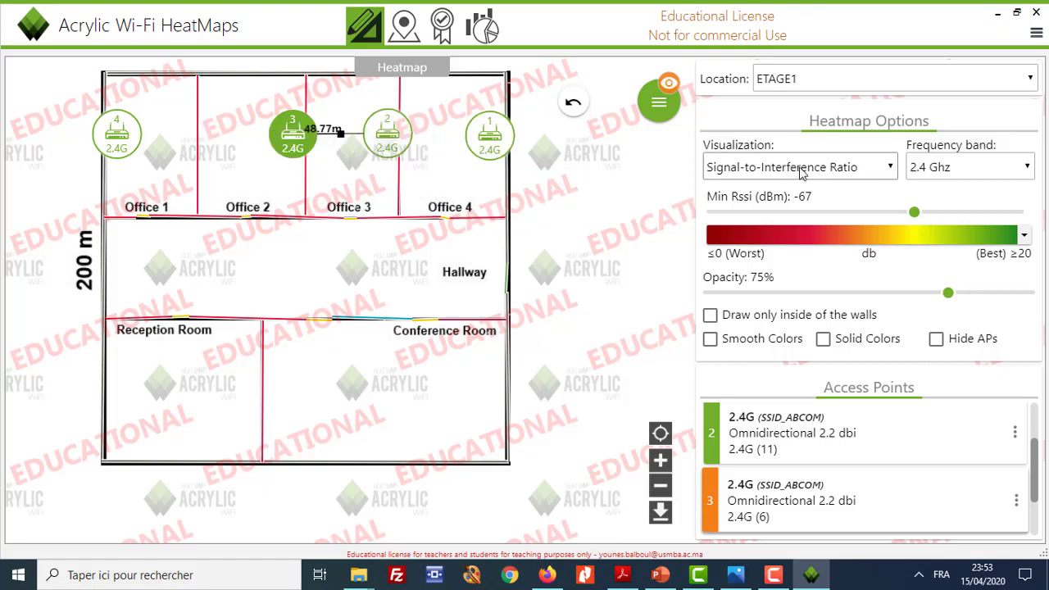
Visualize the heatmap as Ap Coverage to examine the area served by each access point
left_click(889, 168)
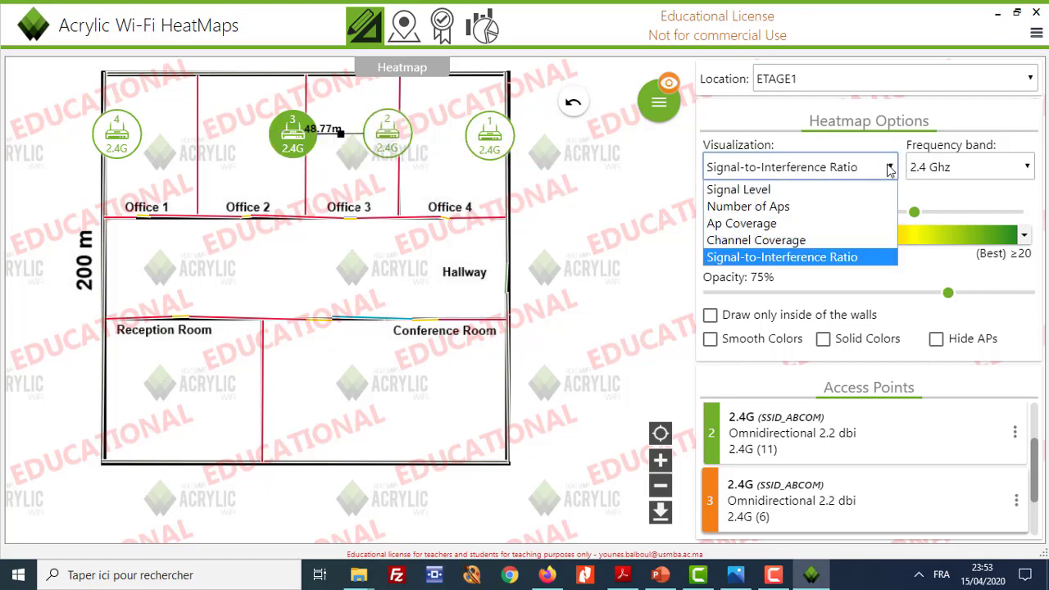
left_click(755, 229)
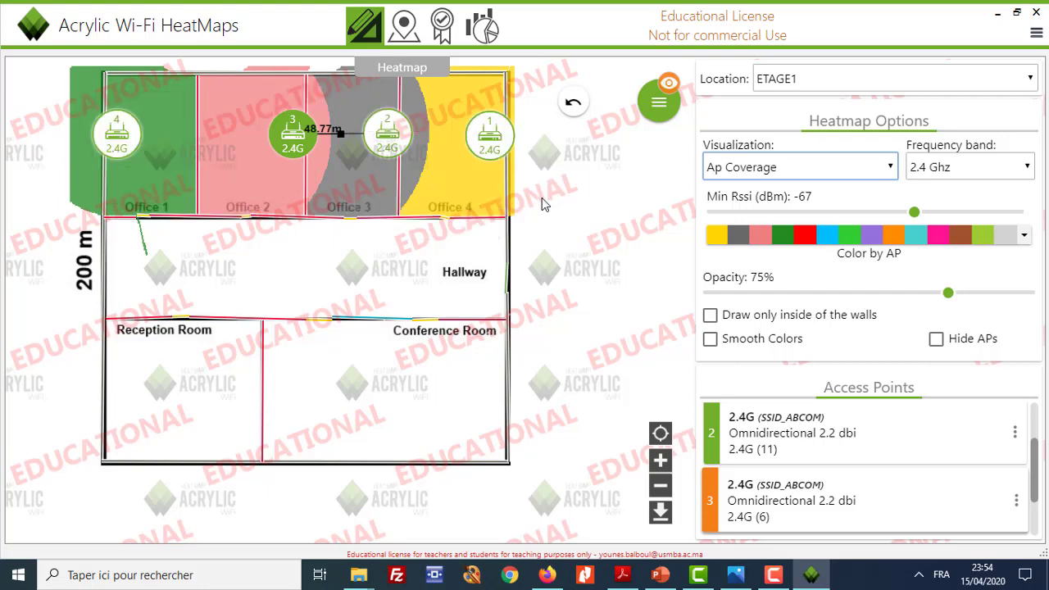
Add a 2.4 GHz access point with SSID_Reception on the Reception Room's outer side wall, about 138 m from access point 4
left_click(657, 99)
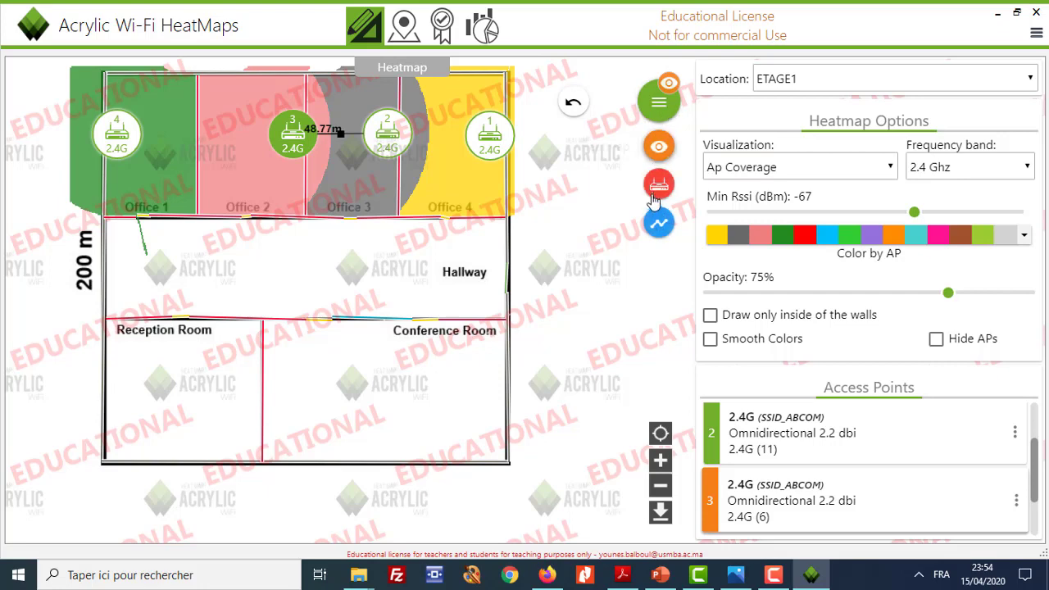
left_click(657, 187)
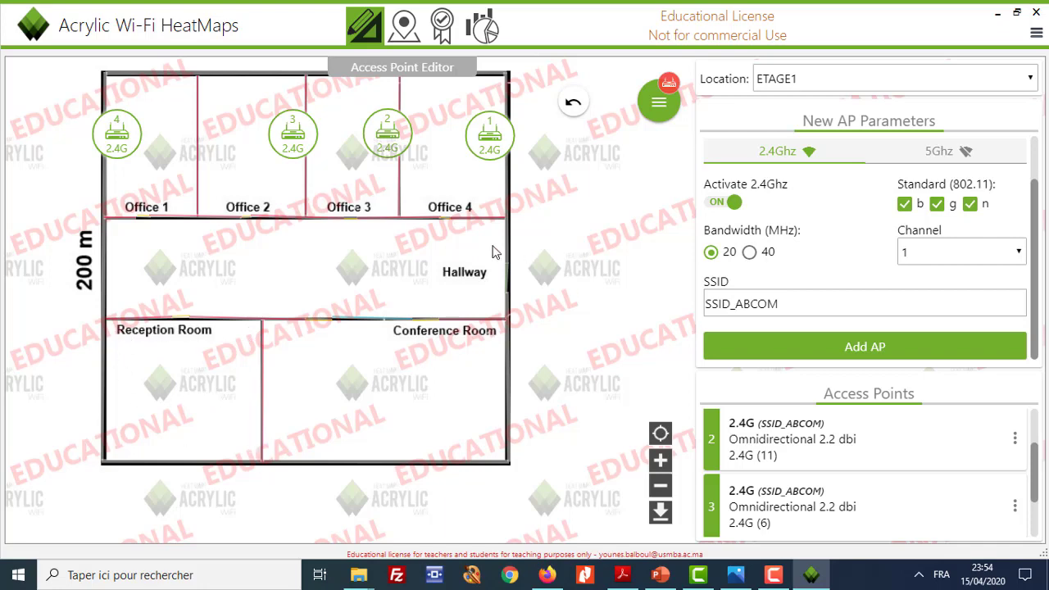
left_click_drag(807, 306, 735, 304)
type("Reception")
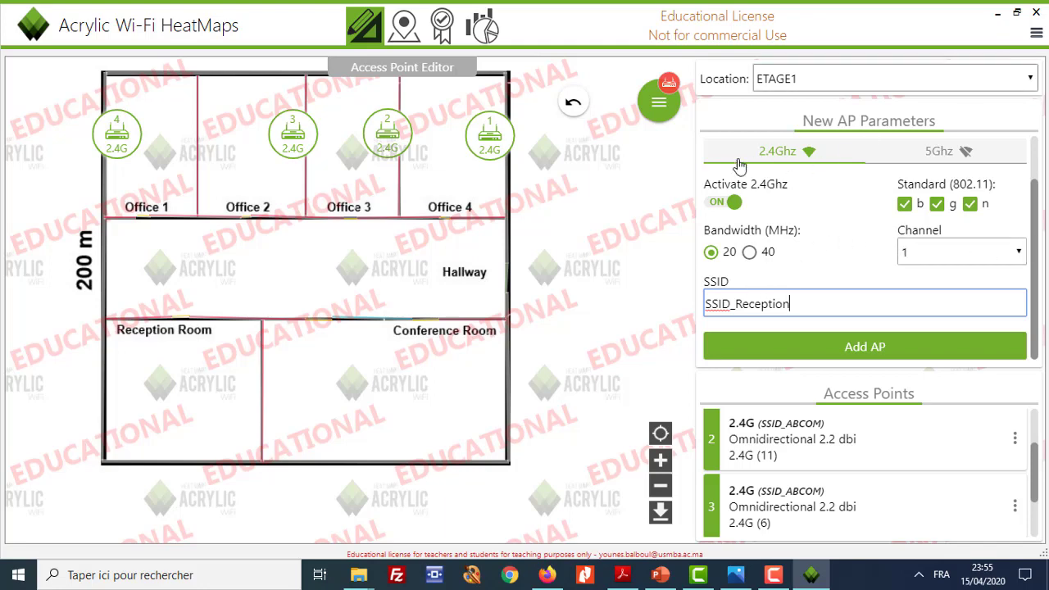
left_click(873, 353)
left_click_drag(150, 358, 115, 441)
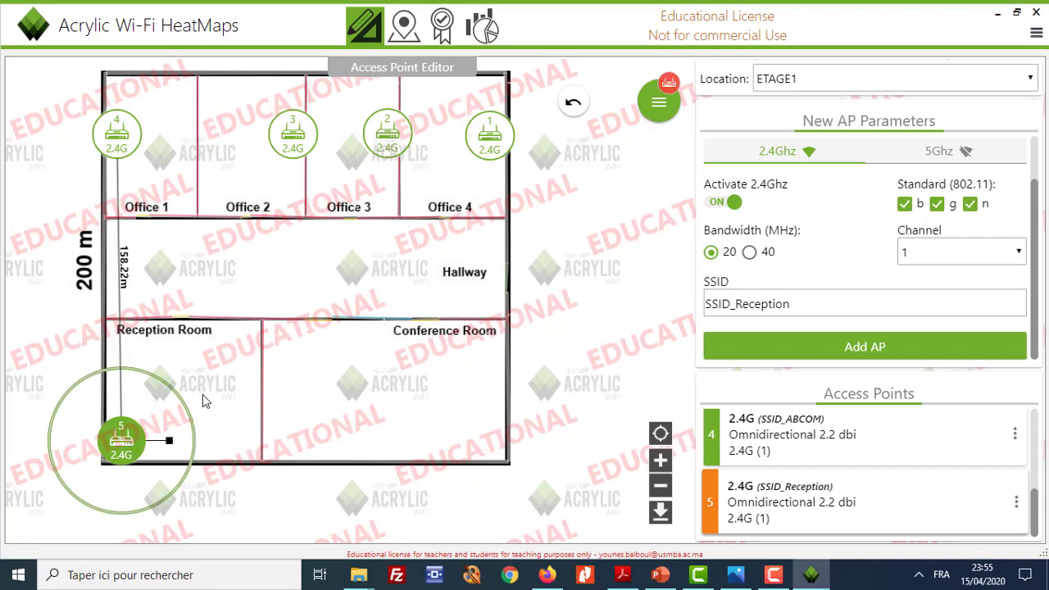
left_click_drag(121, 439, 117, 400)
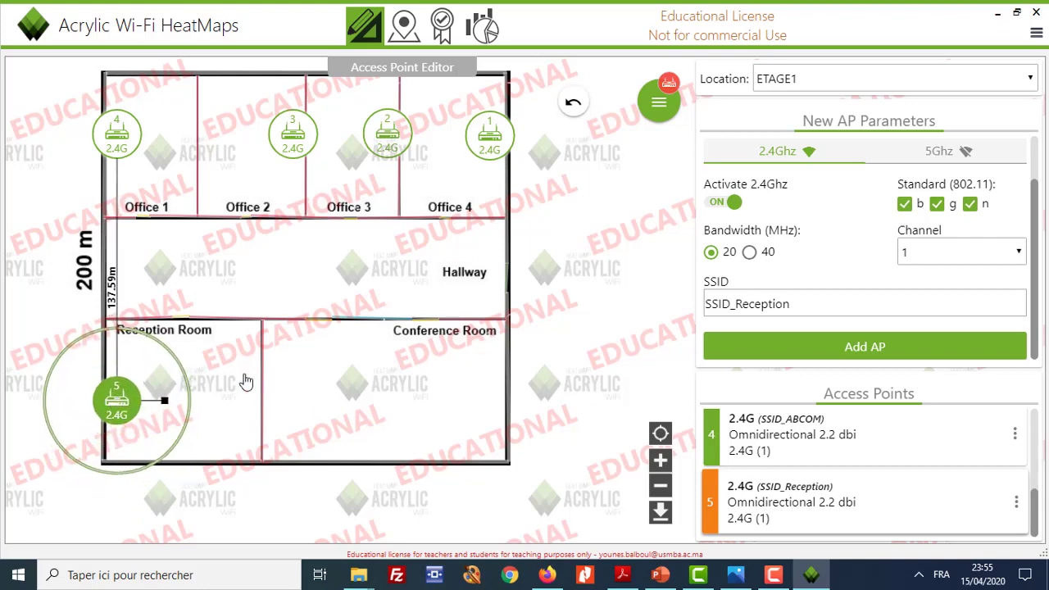
Set the Reception Room access point's power to 40 mW and its channel to 6
left_click(119, 399)
left_click(117, 399)
left_click(1015, 501)
left_click(981, 503)
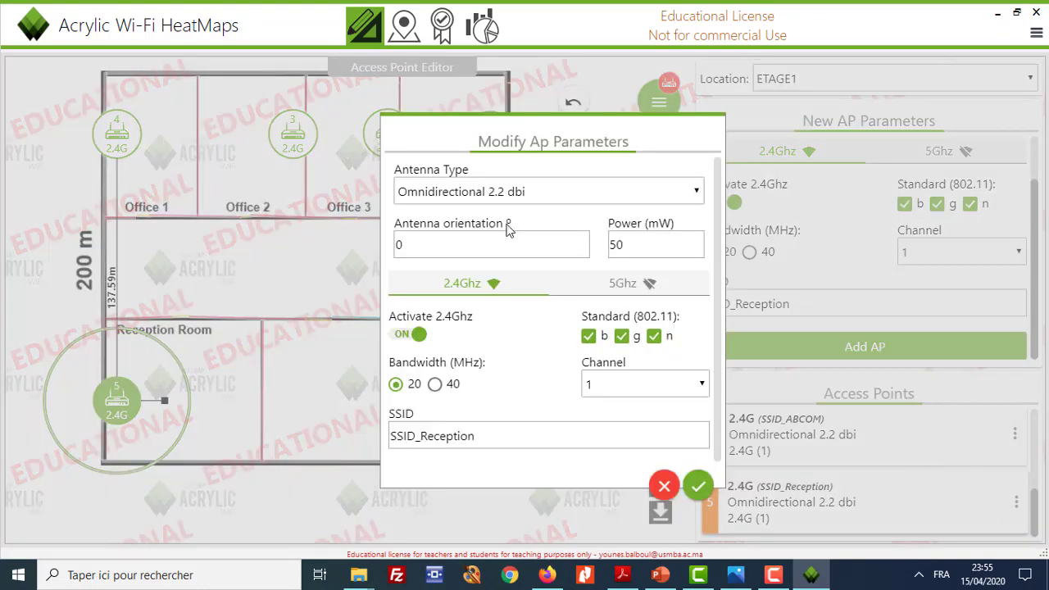
double_click(610, 246)
type("40")
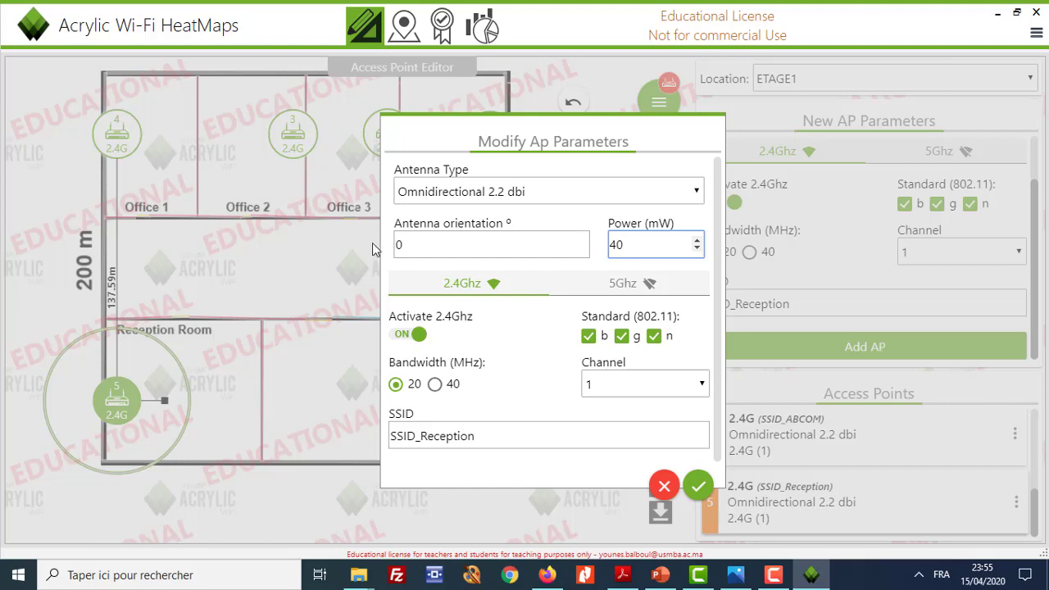
left_click(702, 385)
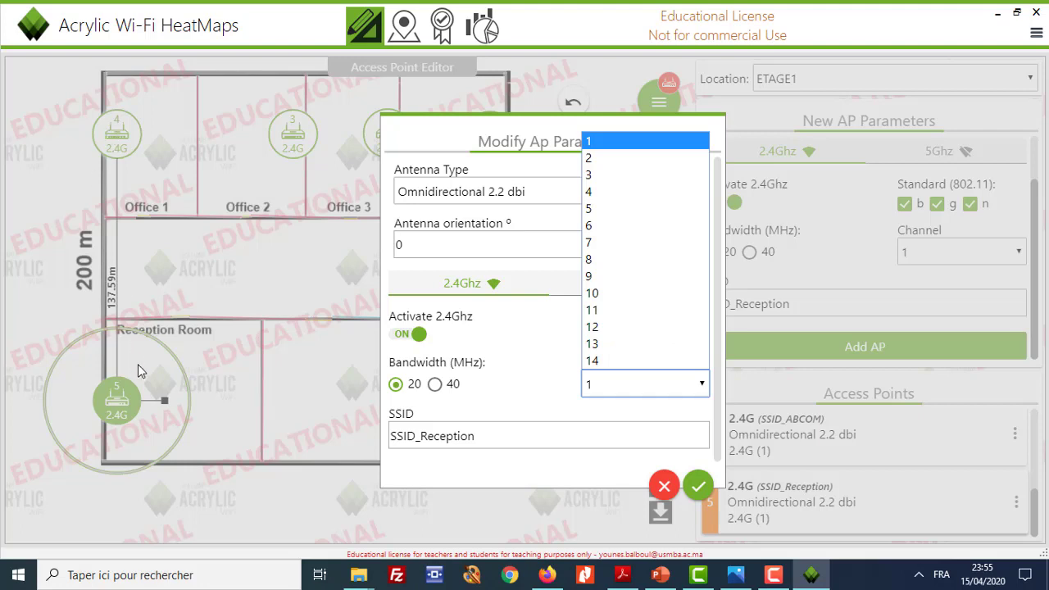
left_click(606, 226)
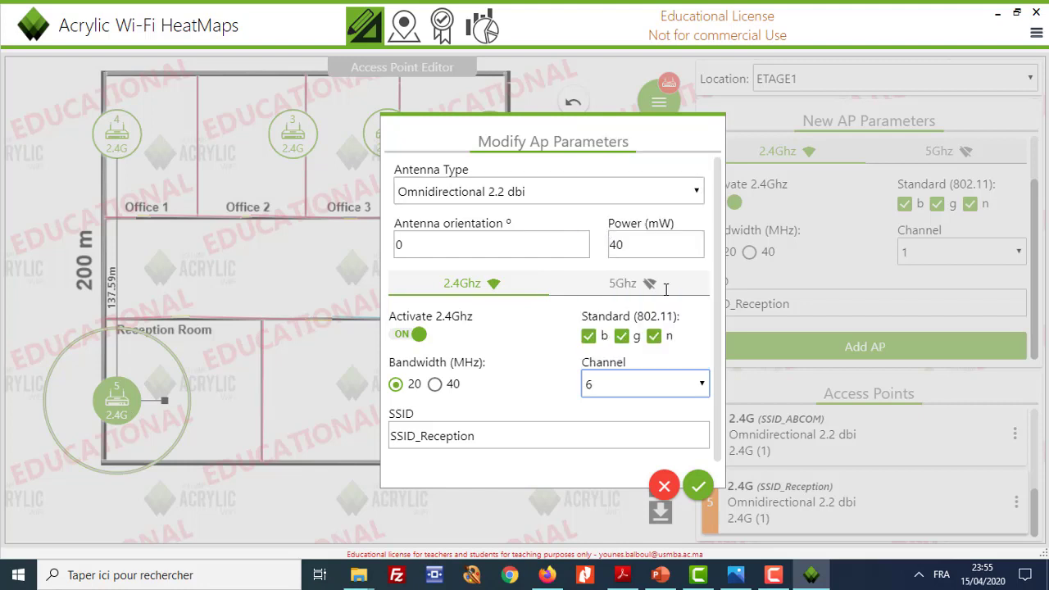
left_click(698, 486)
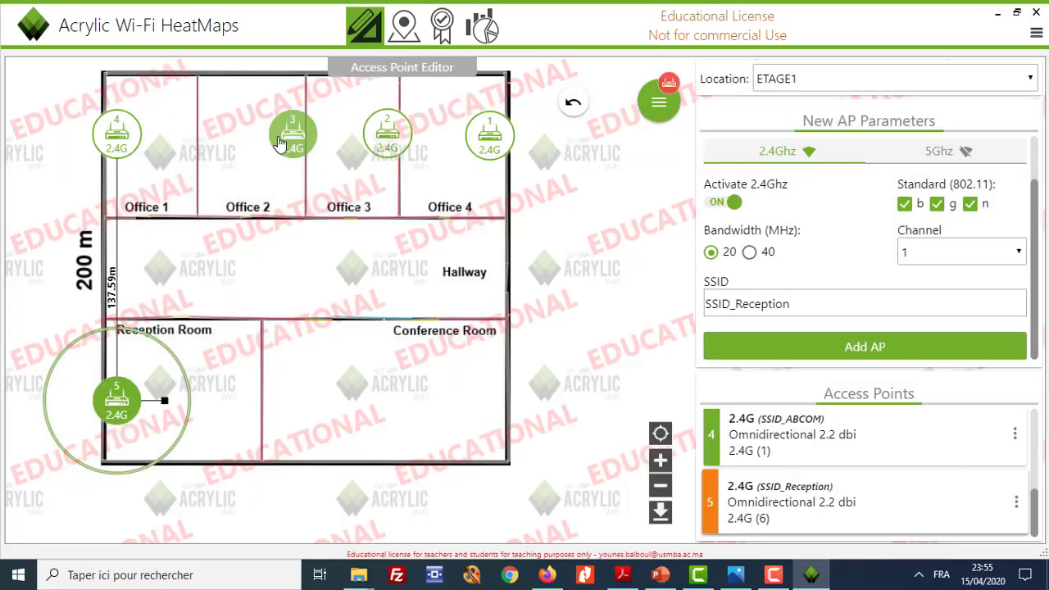
Compare the channels of access points 3 and 5, nudge access point 5 to about 137 m from access point 4, and deselect it
left_click(281, 143)
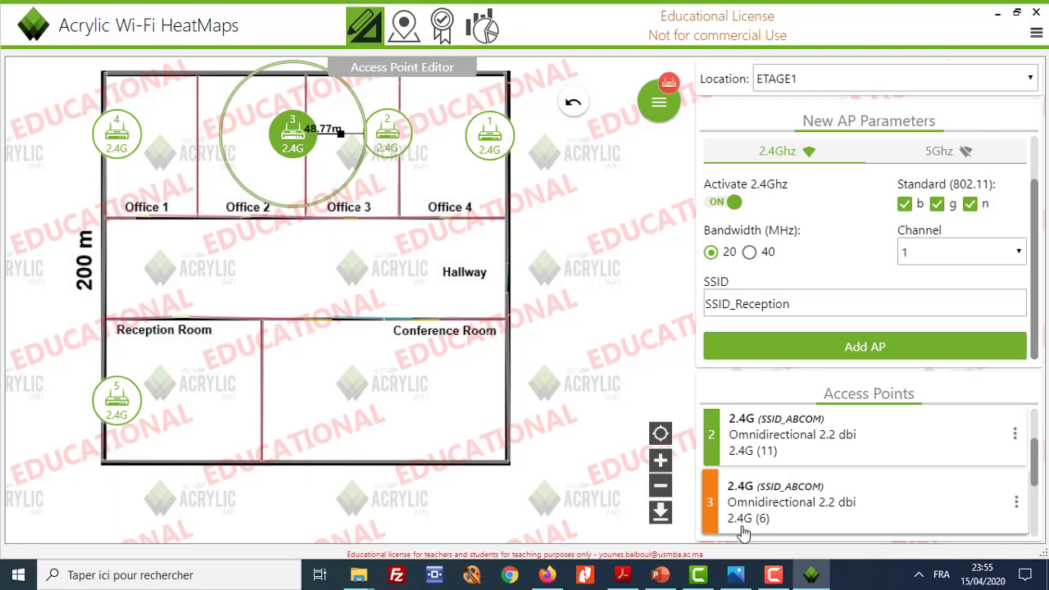
left_click(118, 412)
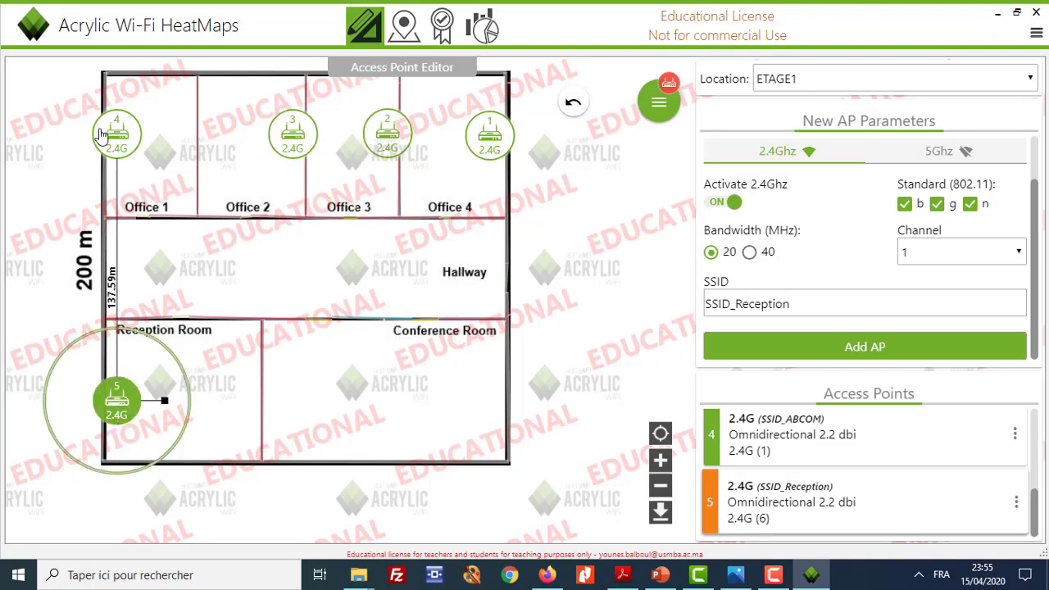
left_click(32, 245)
left_click(111, 402)
mouse_move(113, 401)
left_mouse_down()
mouse_move(113, 415)
mouse_move(118, 393)
mouse_move(105, 404)
mouse_move(114, 408)
left_mouse_up()
left_click(75, 283)
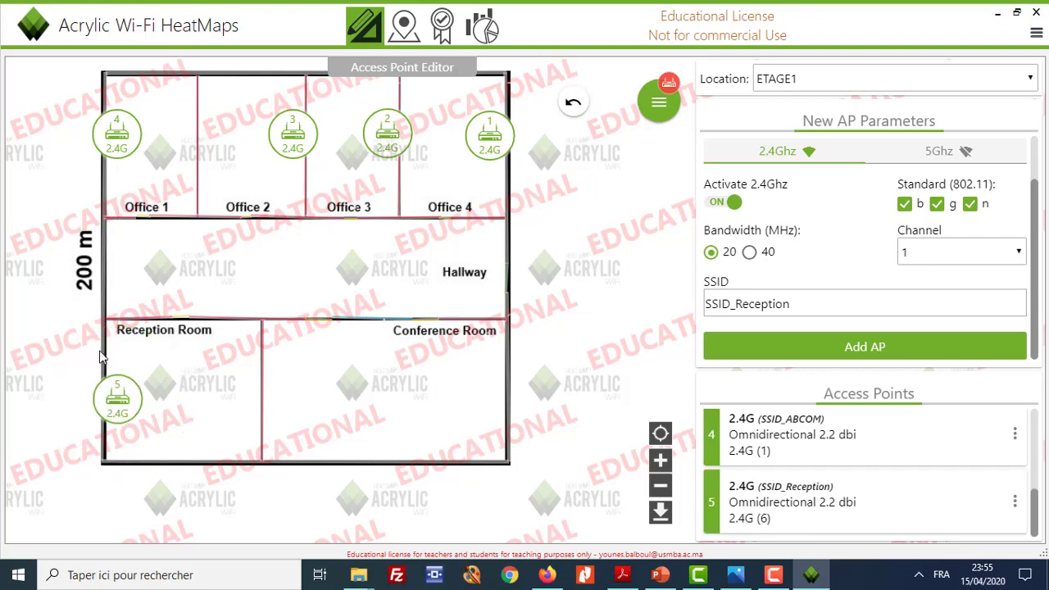
left_click(120, 393)
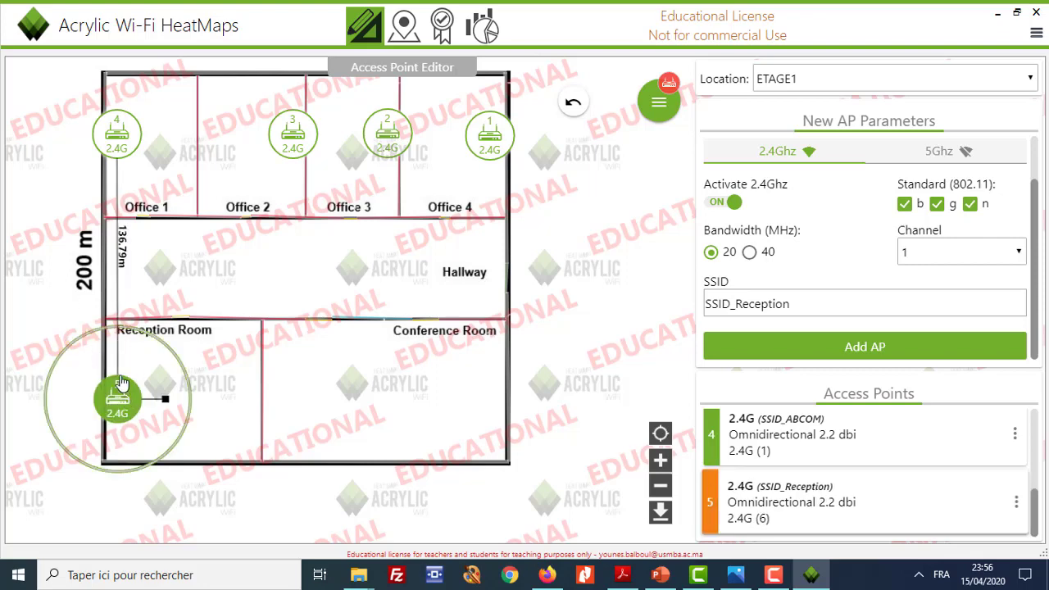
left_click(150, 410)
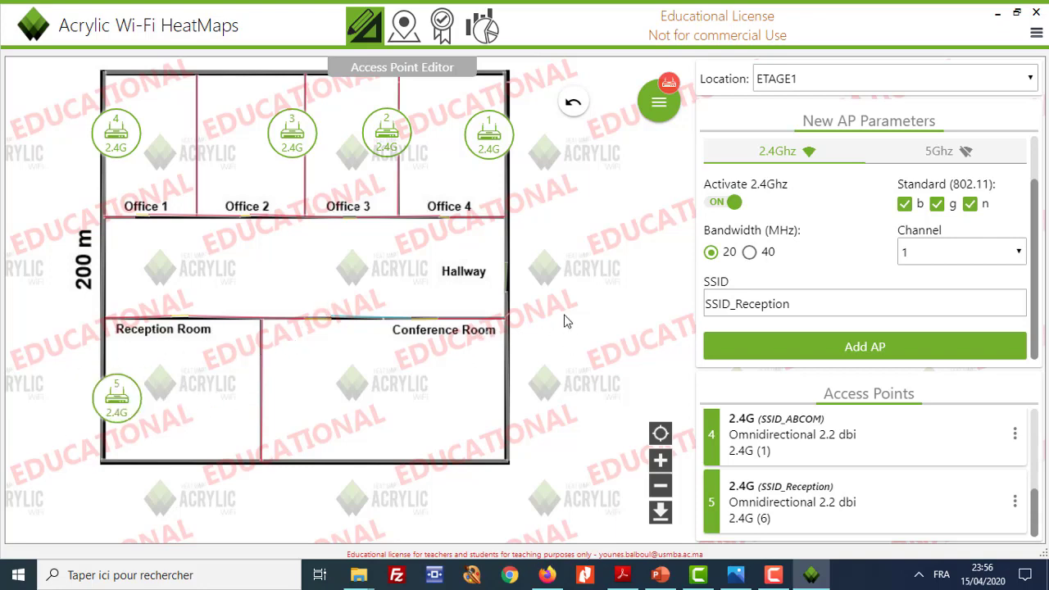
Visualize the 2.4 GHz heatmap as Signal Level to examine the Reception Room's coverage at the -67 dBm minimum
left_click(652, 111)
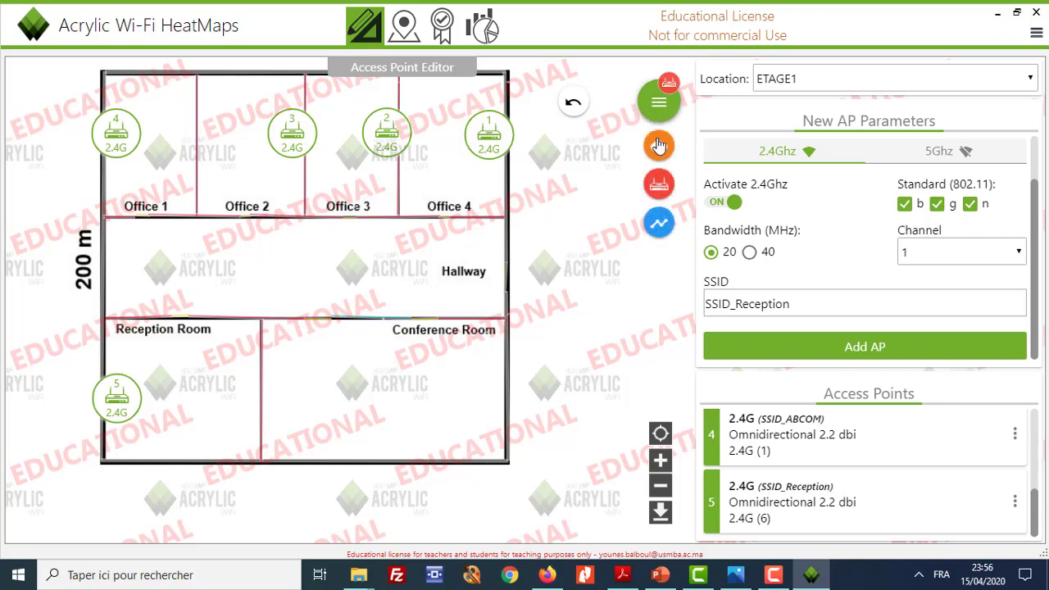
left_click(660, 147)
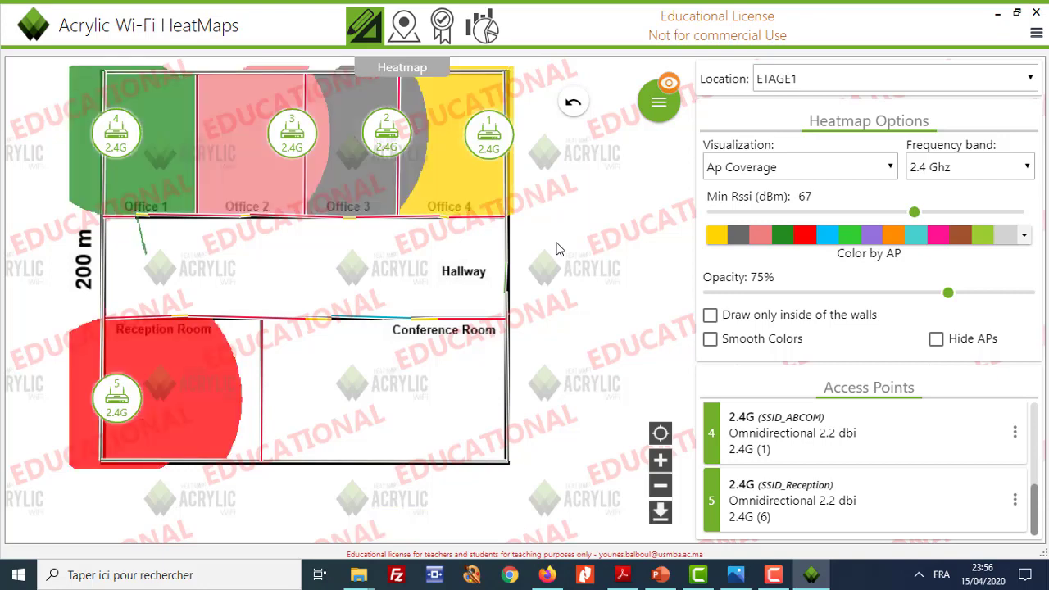
left_click(890, 166)
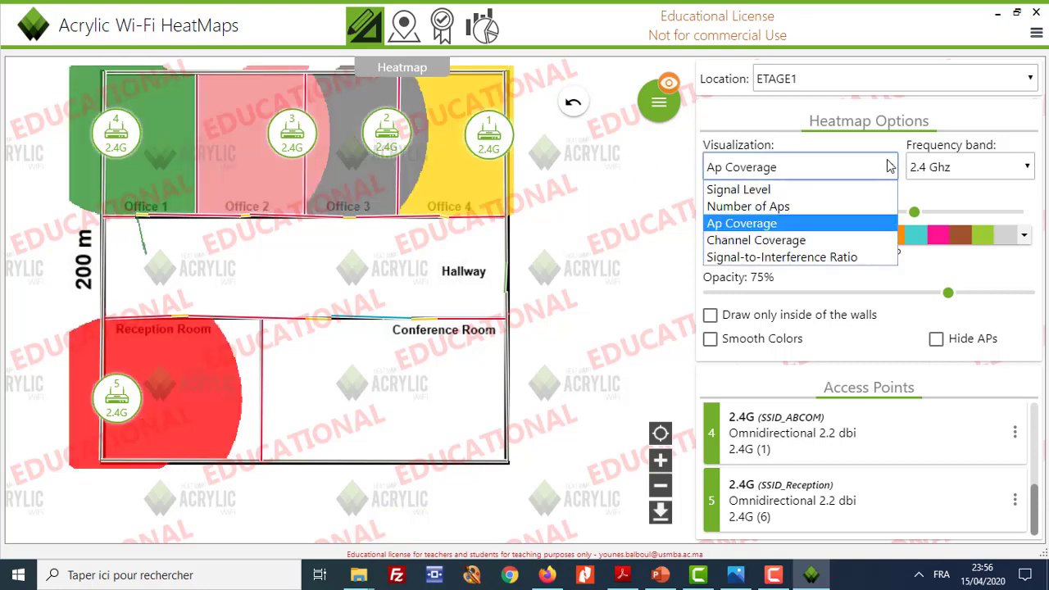
left_click(766, 188)
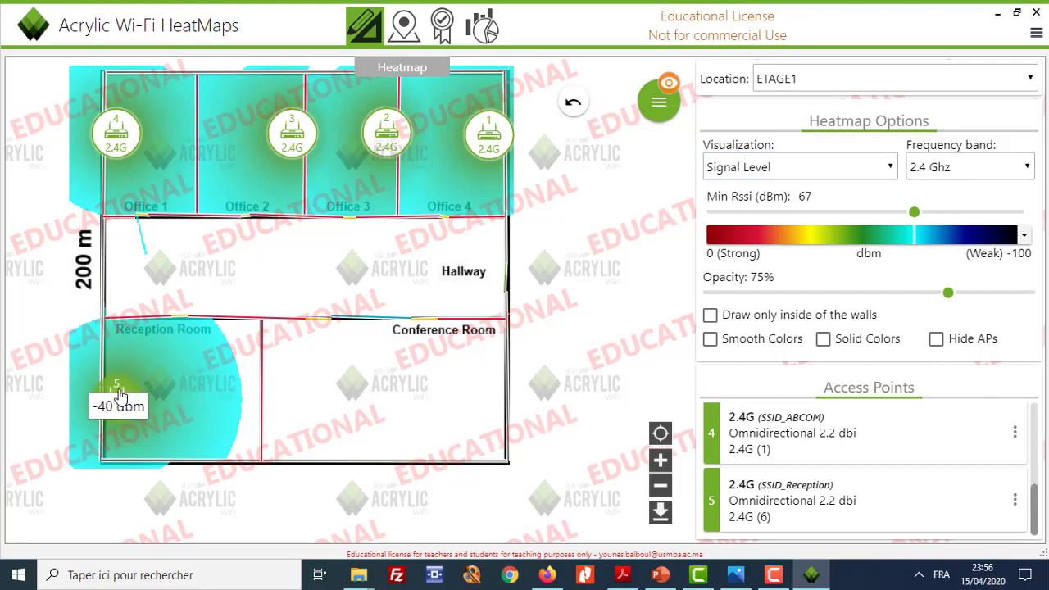
Move access point 5 onto the wall between the Reception Room and the Hallway, about 101 m from access point 4
left_click_drag(119, 392, 152, 325)
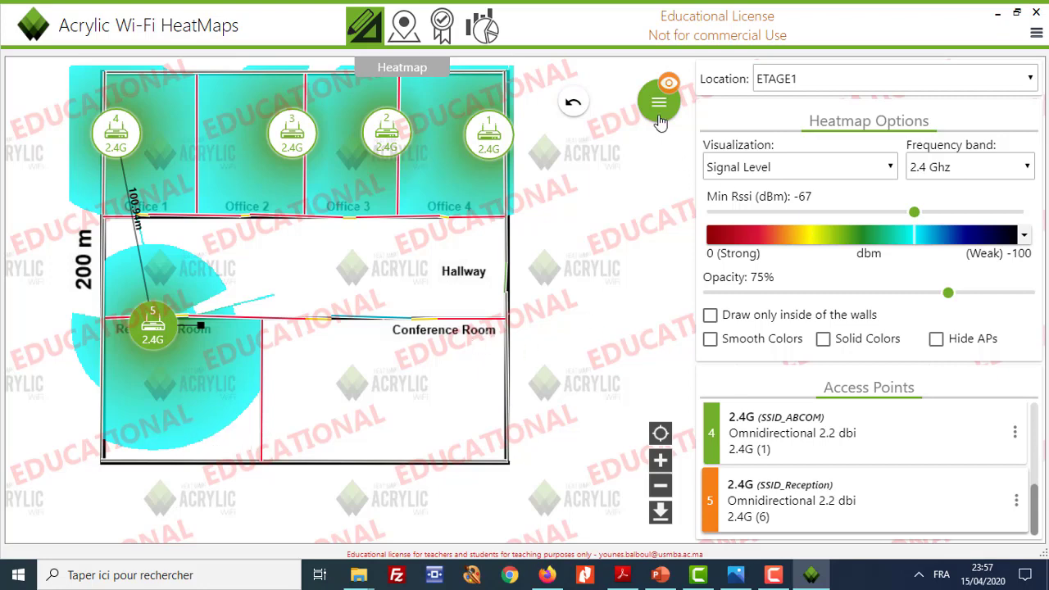
left_click(656, 114)
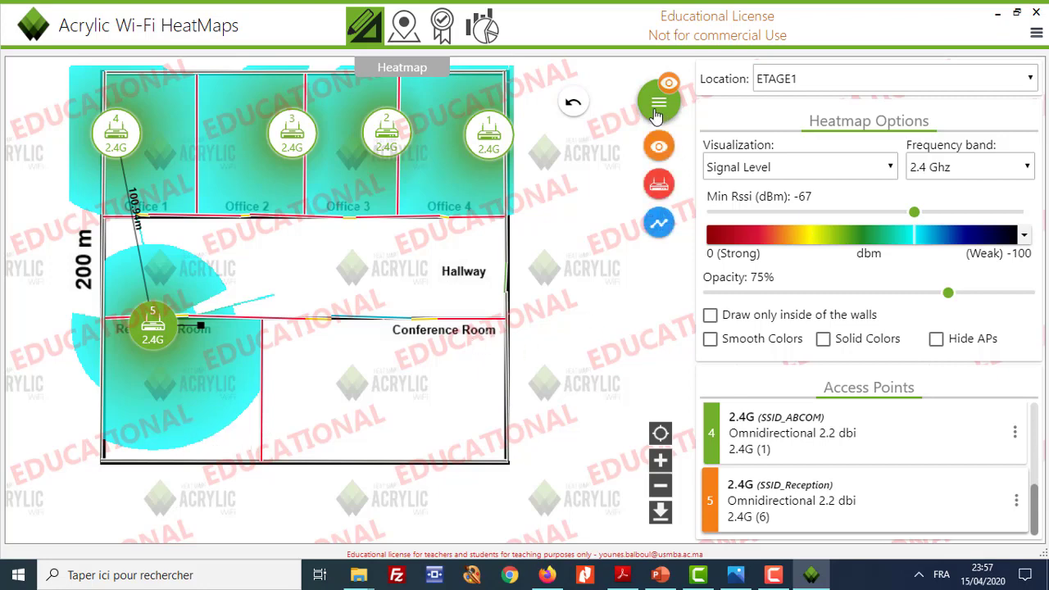
left_click(655, 188)
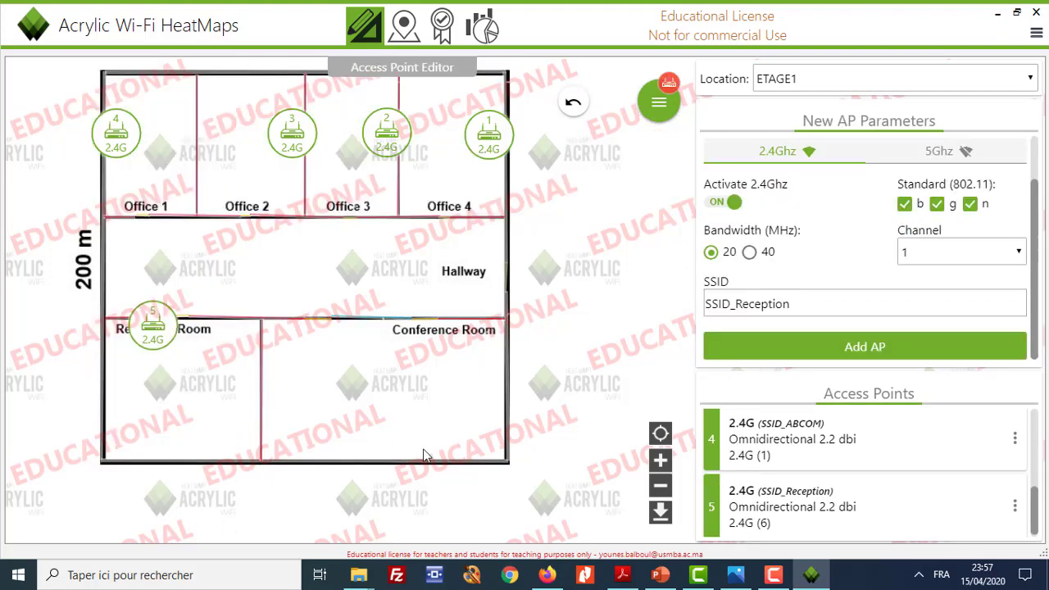
mouse_move(145, 330)
left_mouse_down()
mouse_move(113, 328)
mouse_move(162, 325)
left_mouse_up()
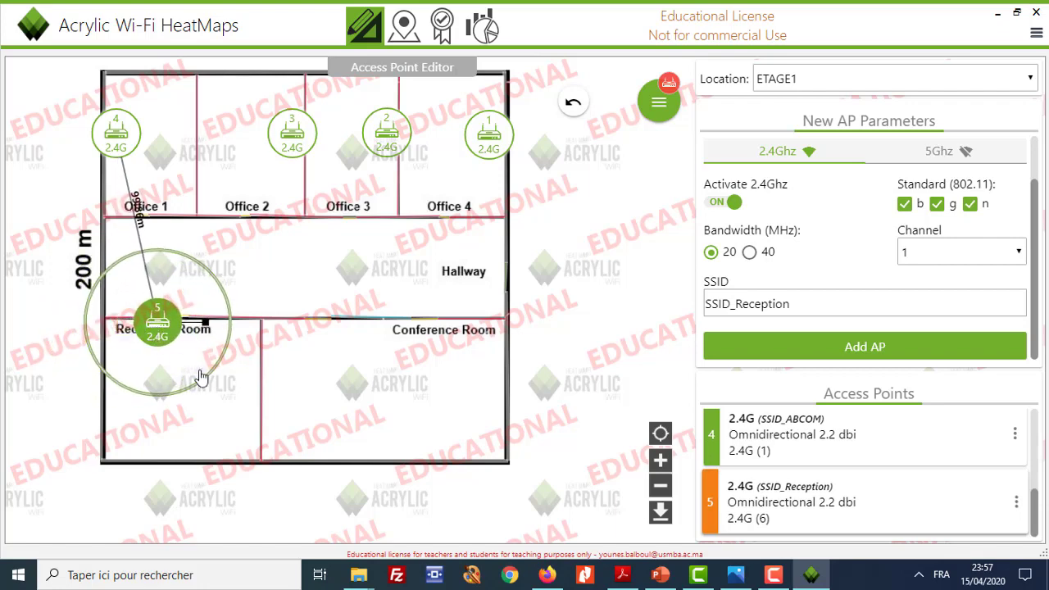
left_click(244, 419)
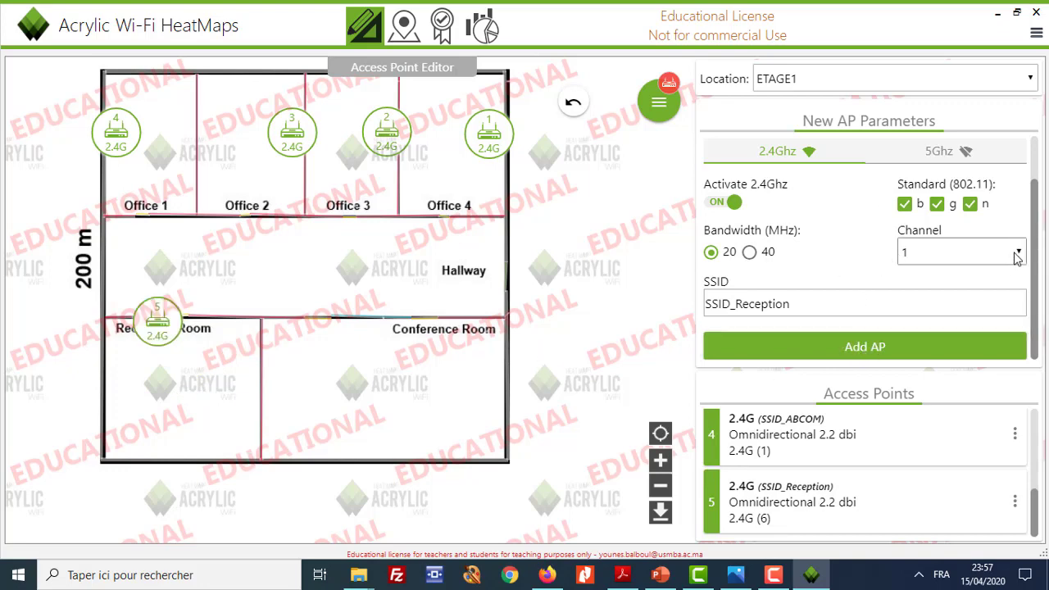
left_click(762, 521)
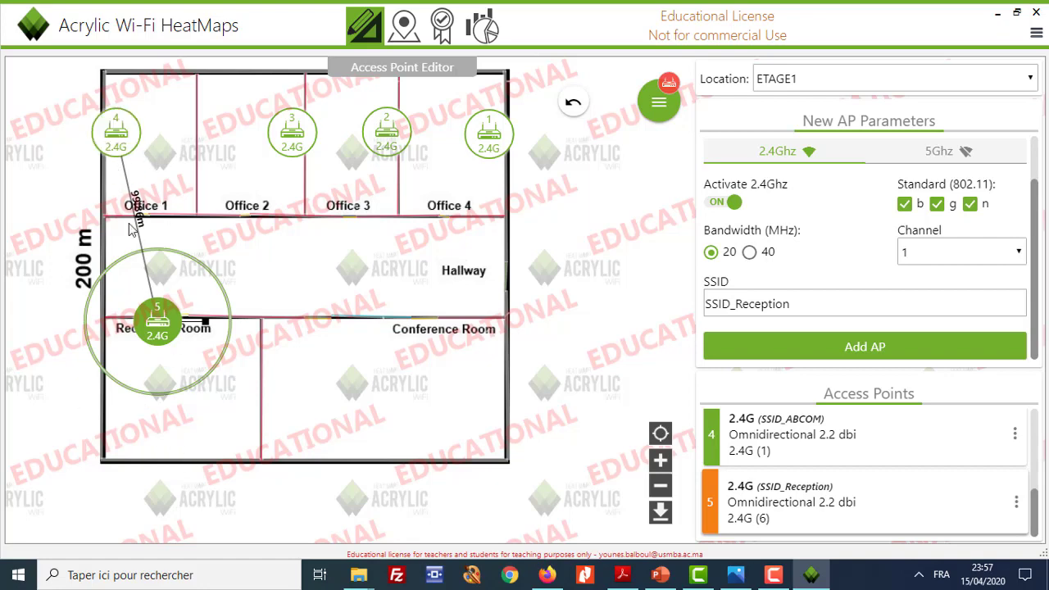
left_click_drag(158, 326, 151, 336)
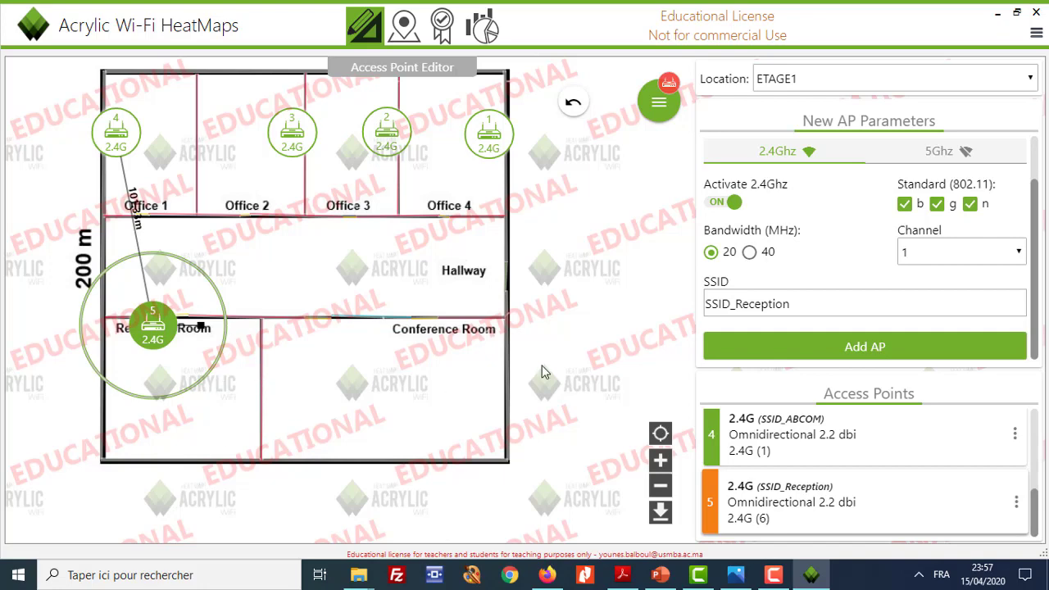
Add a 40 mW SSID_Reception access point on channel 1 at the Reception Room's outer wall opposite the Hallway, about 68 m from access point 5
left_click(881, 350)
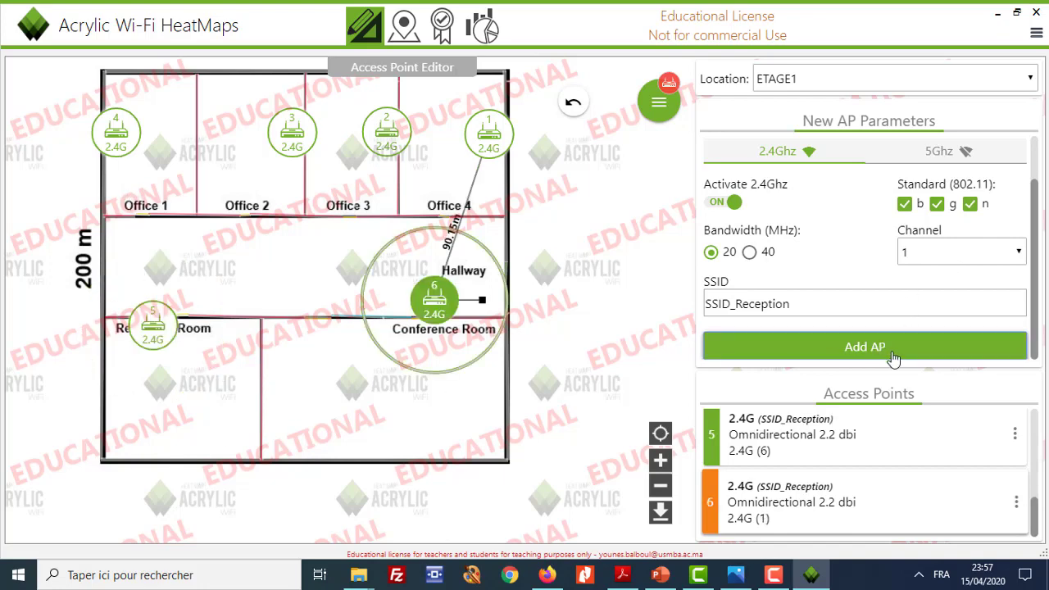
left_click(1014, 505)
left_click(979, 500)
left_click_drag(647, 238, 608, 250)
type("40")
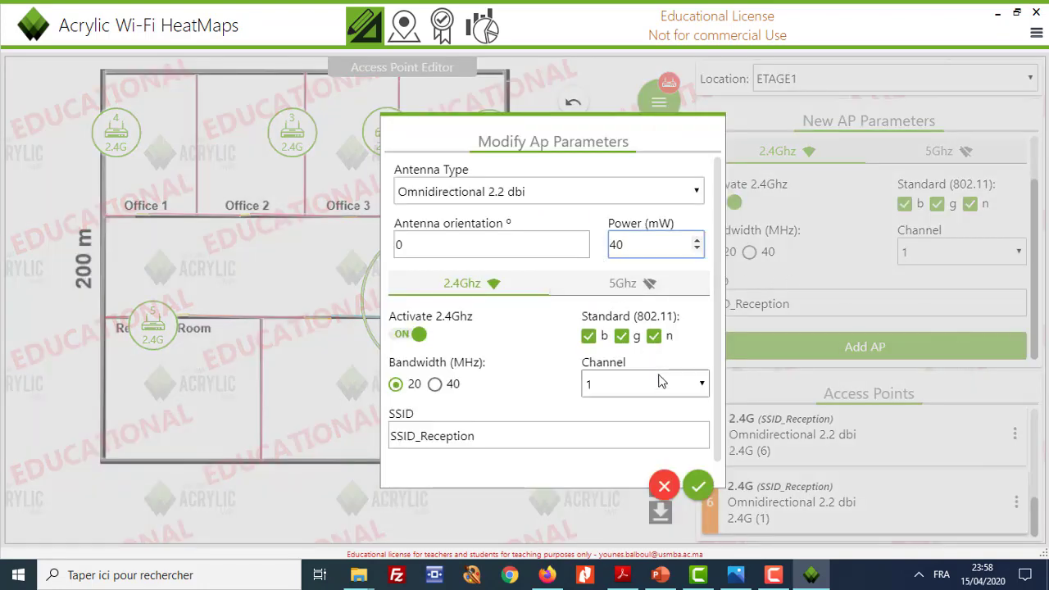
left_click(696, 488)
left_click_drag(449, 309, 188, 464)
left_click(288, 491)
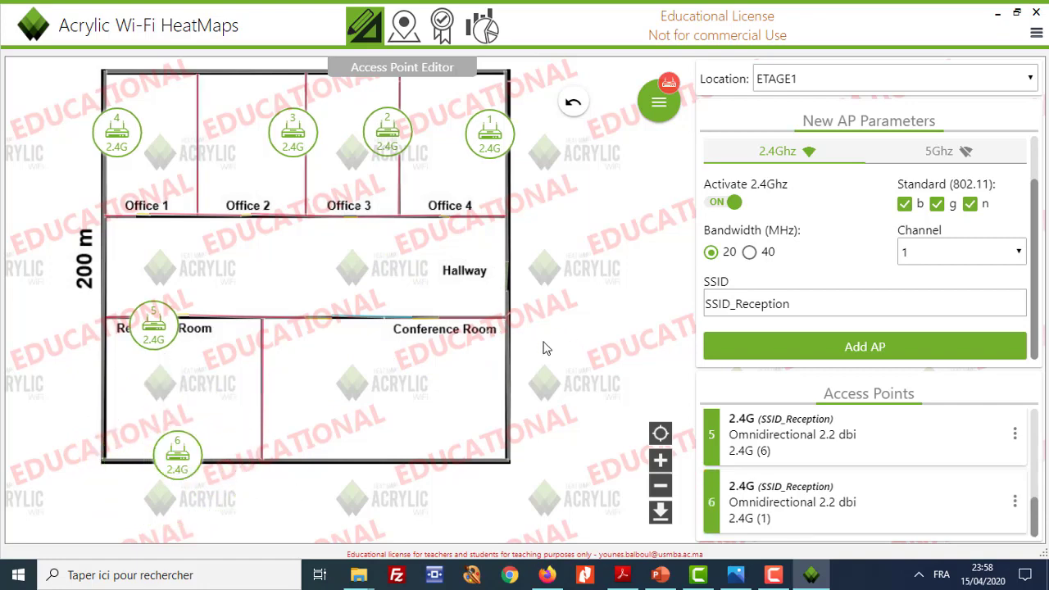
Examine the heatmap as Signal Level and Signal-to-Interference Ratio, and return it to Signal Level
left_click(667, 115)
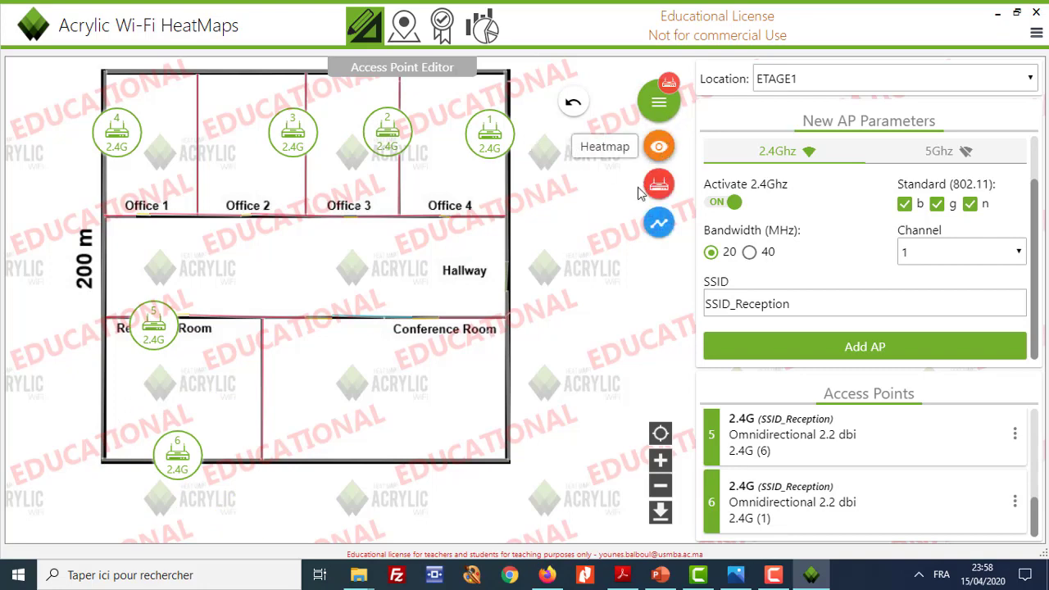
left_click(662, 148)
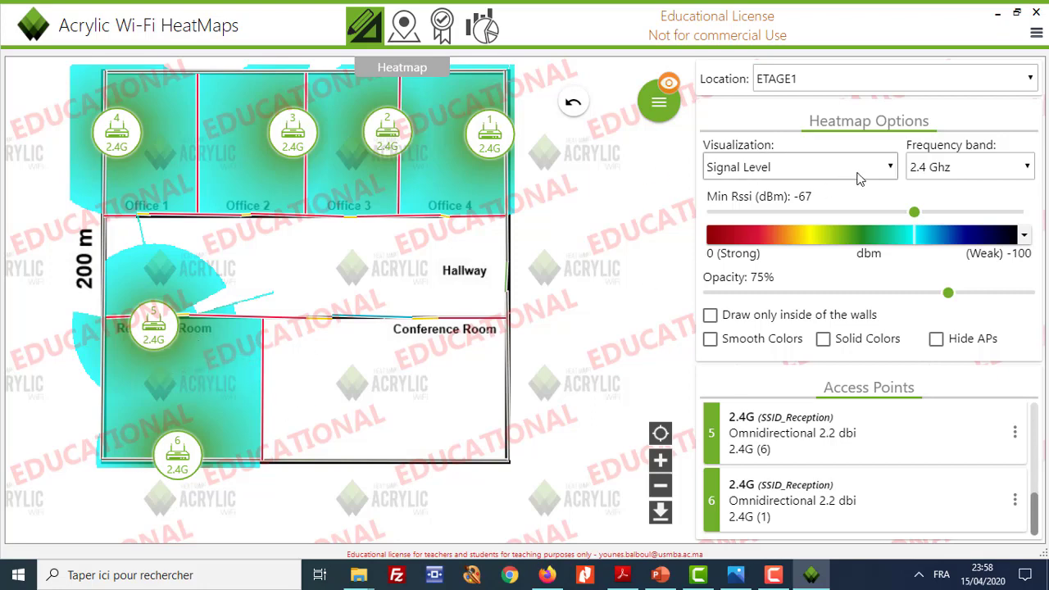
left_click(881, 170)
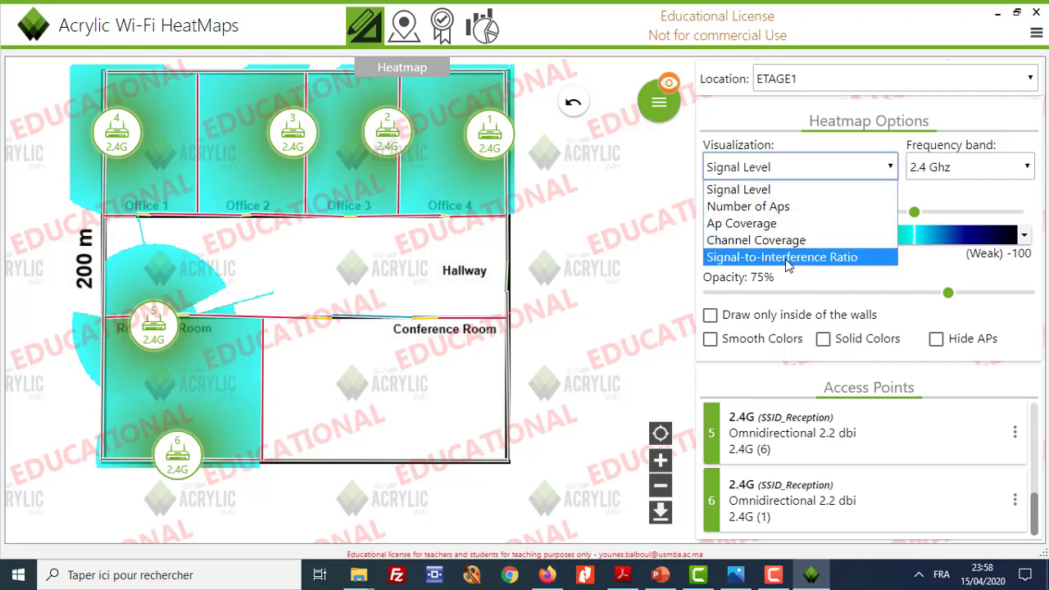
left_click(717, 258)
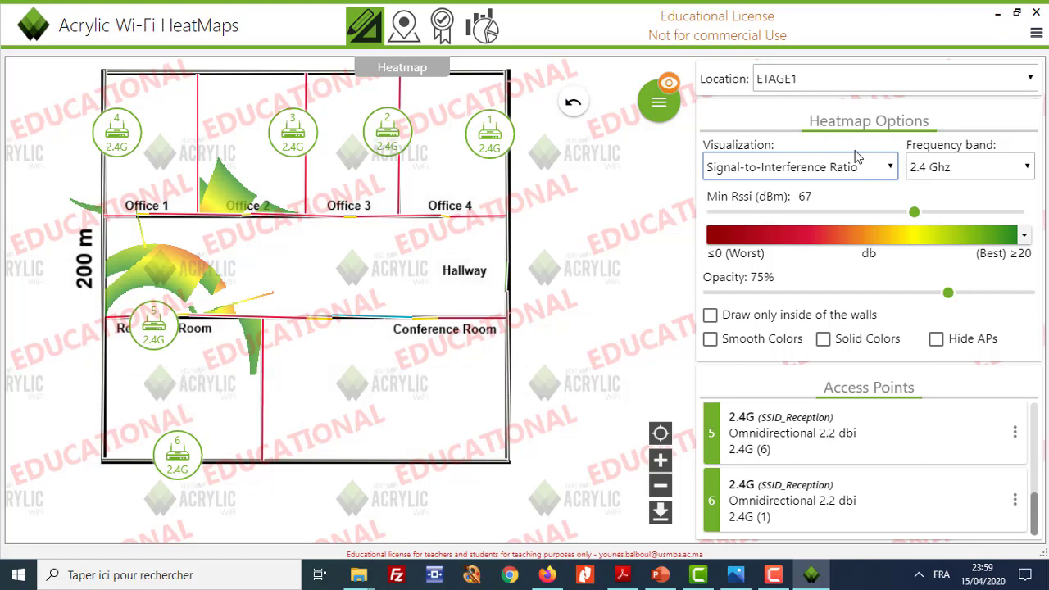
left_click(891, 168)
left_click(759, 190)
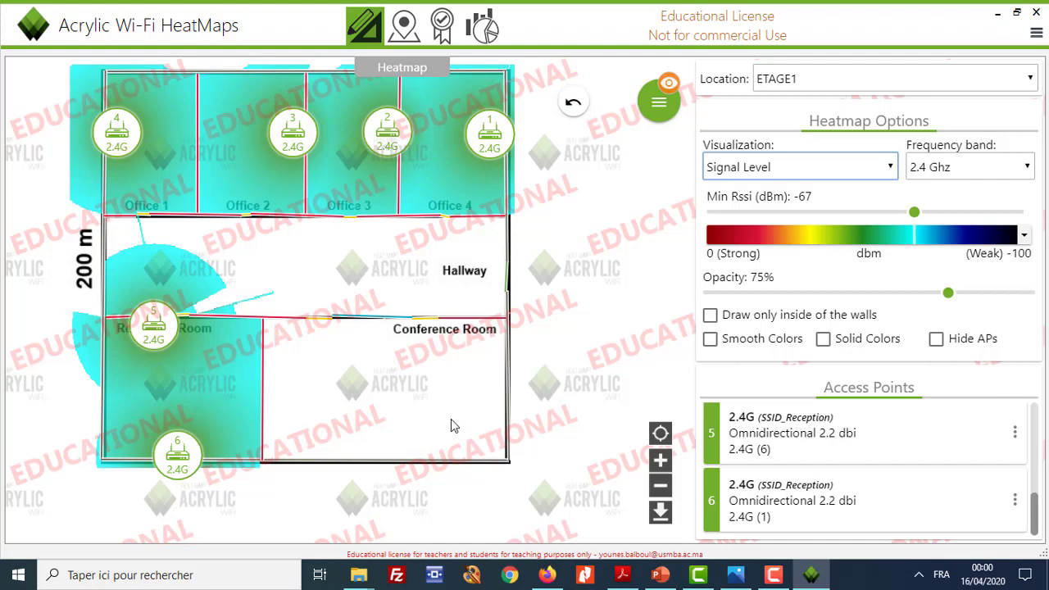
Consult the 2.4 GHz channel-planning slide in PowerPoint, and check the channels of access points 5 and 6 back in Acrylic Wi-Fi HeatMaps
left_click(660, 575)
key("Down")
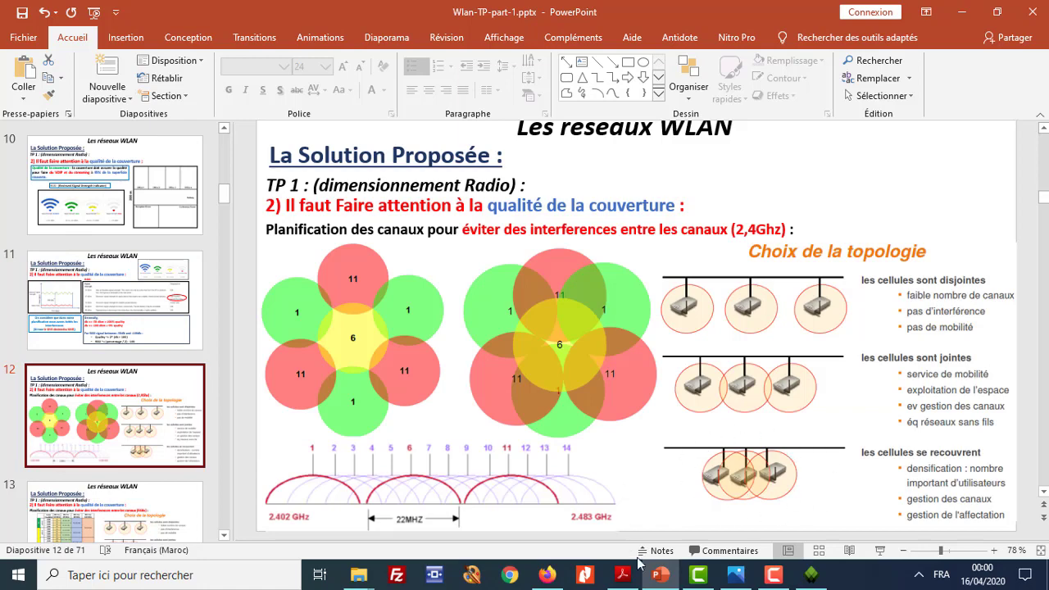
left_click(660, 574)
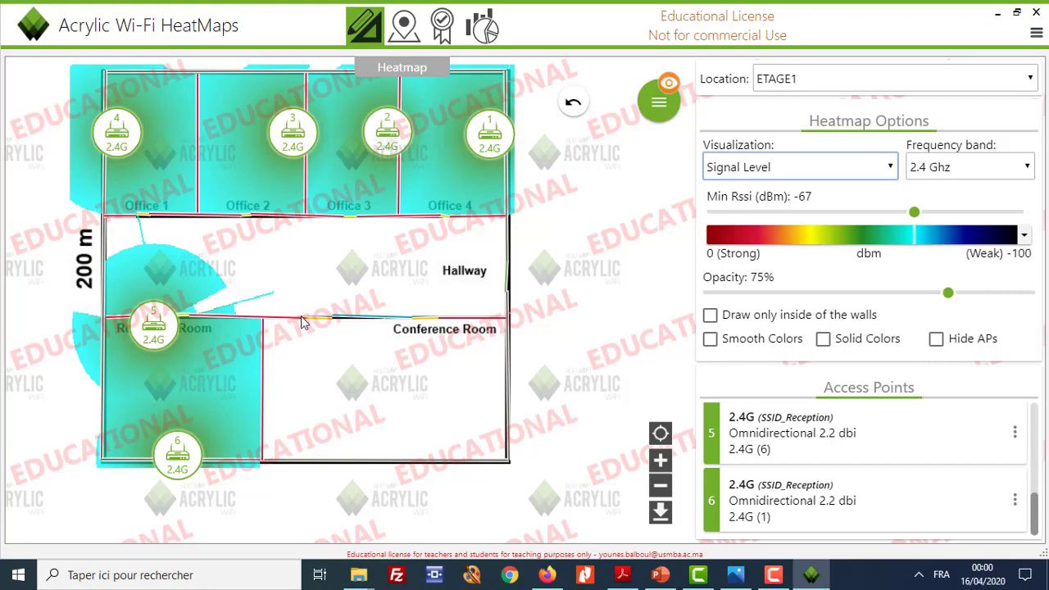
left_click(152, 321)
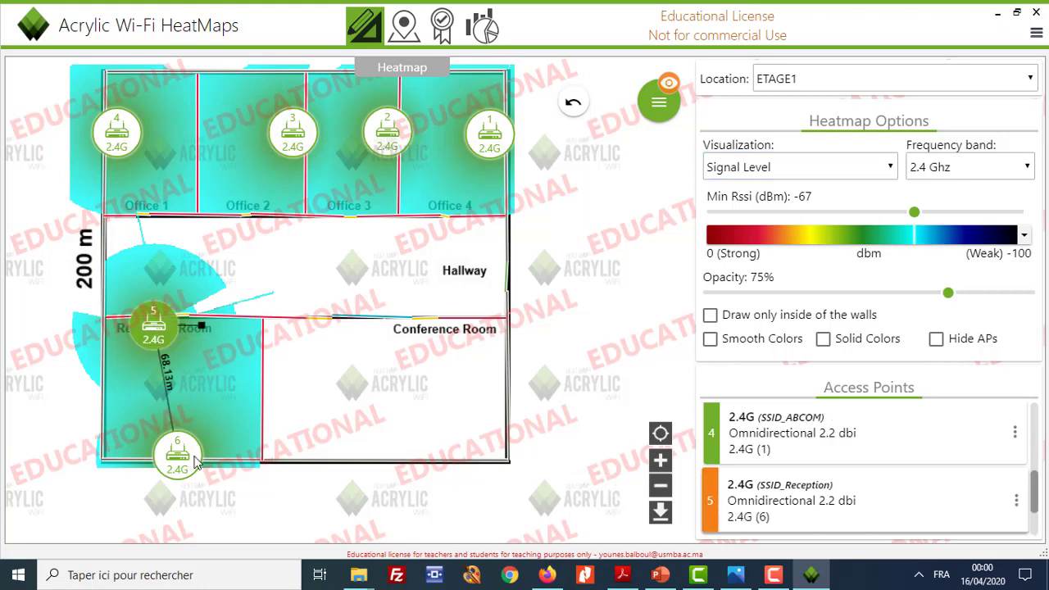
left_click(169, 461)
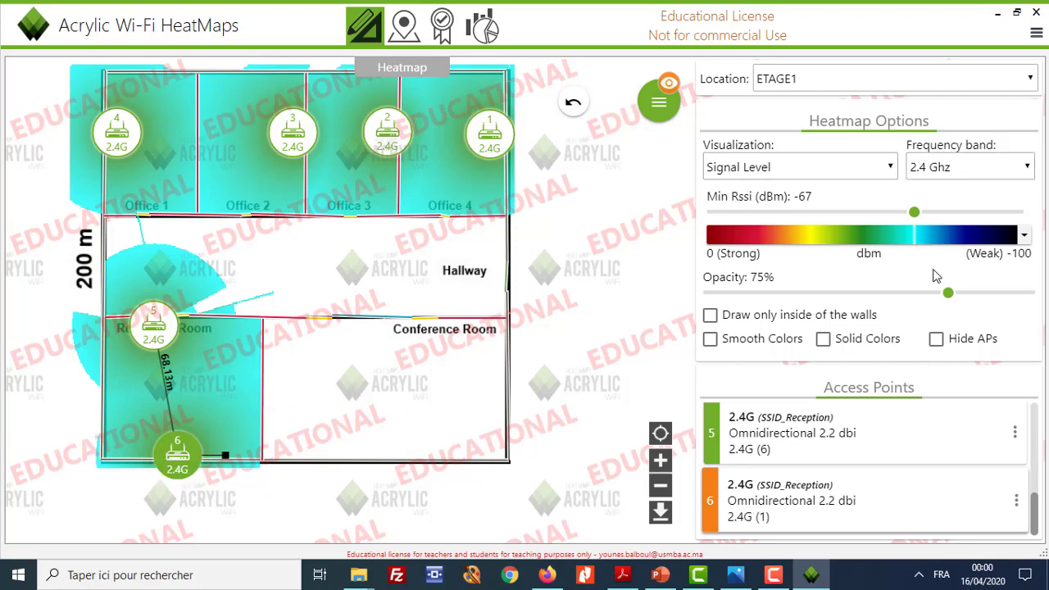
Return to editing access points and set the new access point's SSID to SSID_Conference
left_click(662, 103)
left_click(661, 190)
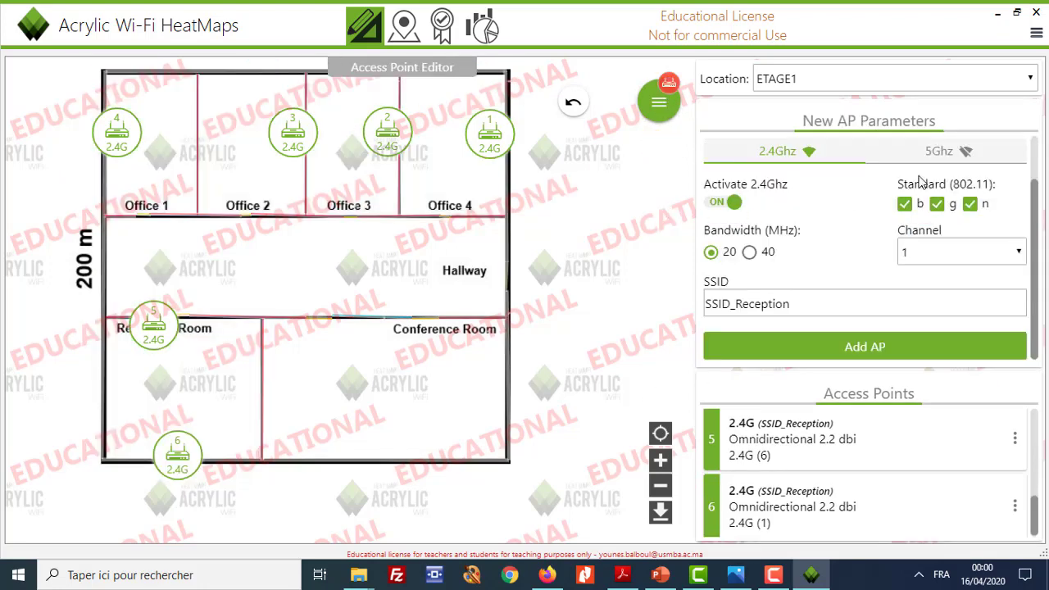
left_click_drag(814, 303, 735, 305)
type("Conferen")
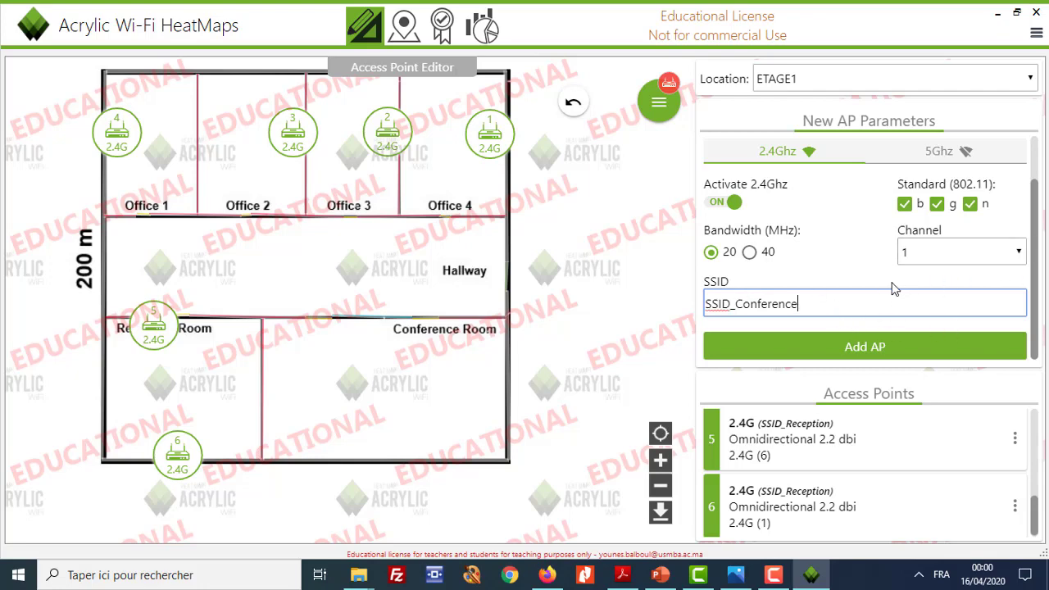
left_click(1016, 253)
left_click(1021, 258)
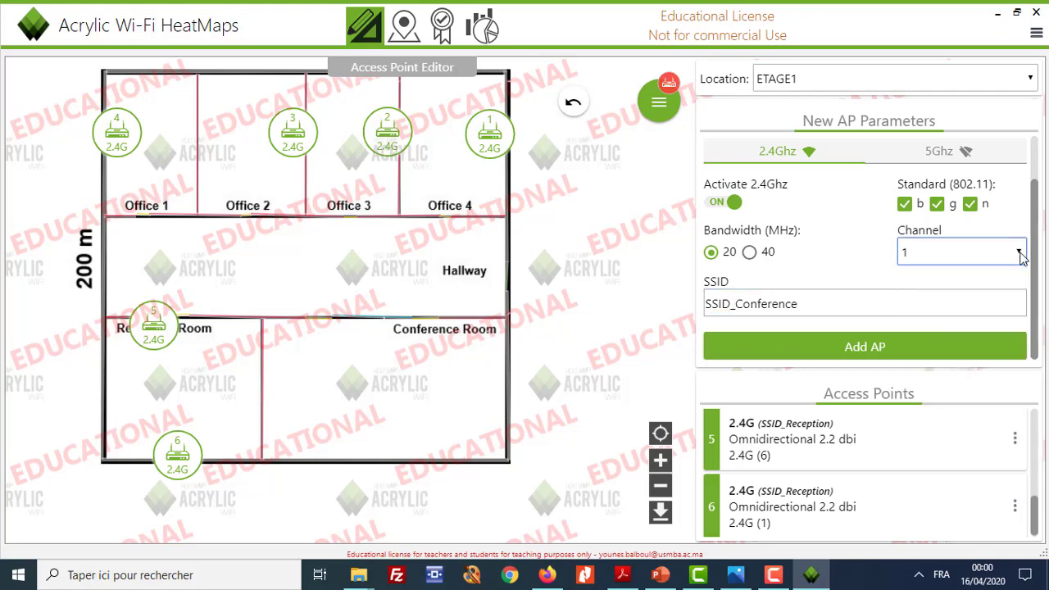
Check the channels of access points 5 and 6, and add the 2.4 GHz SSID_Conference access point on channel 11
left_click(163, 328)
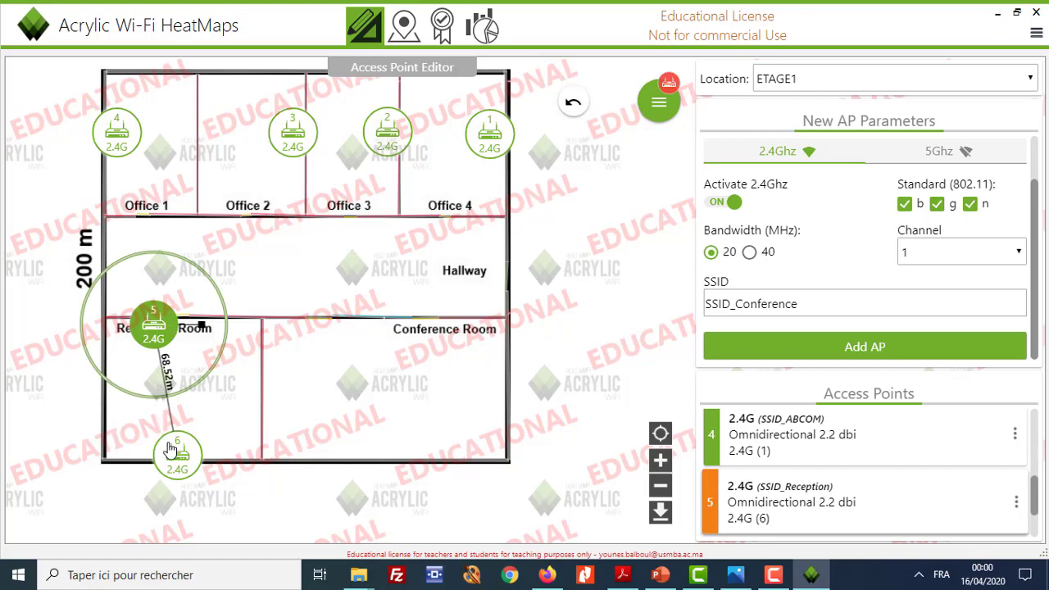
left_click(172, 449)
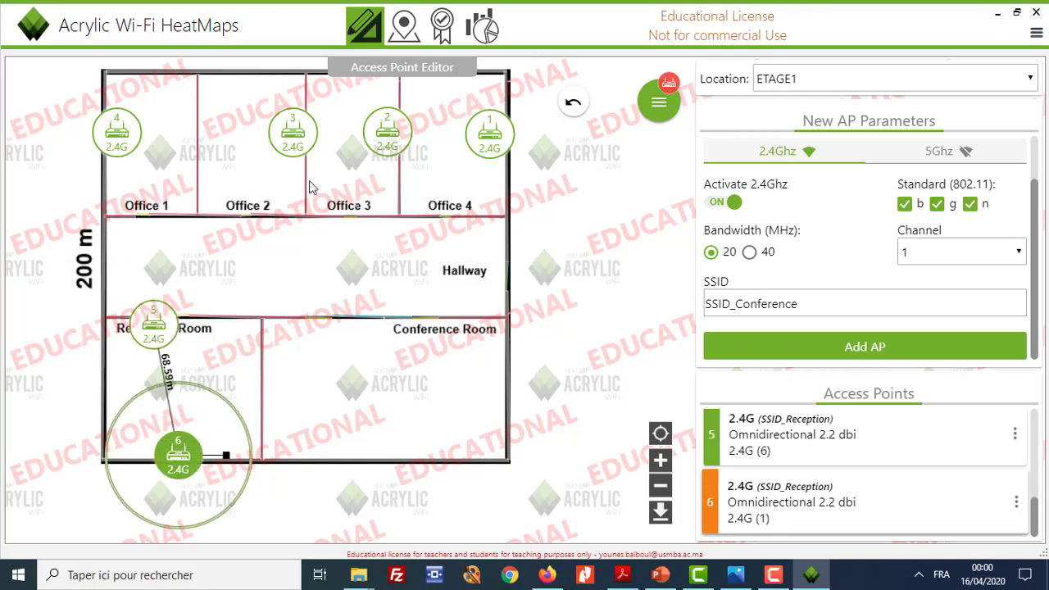
left_click(286, 384)
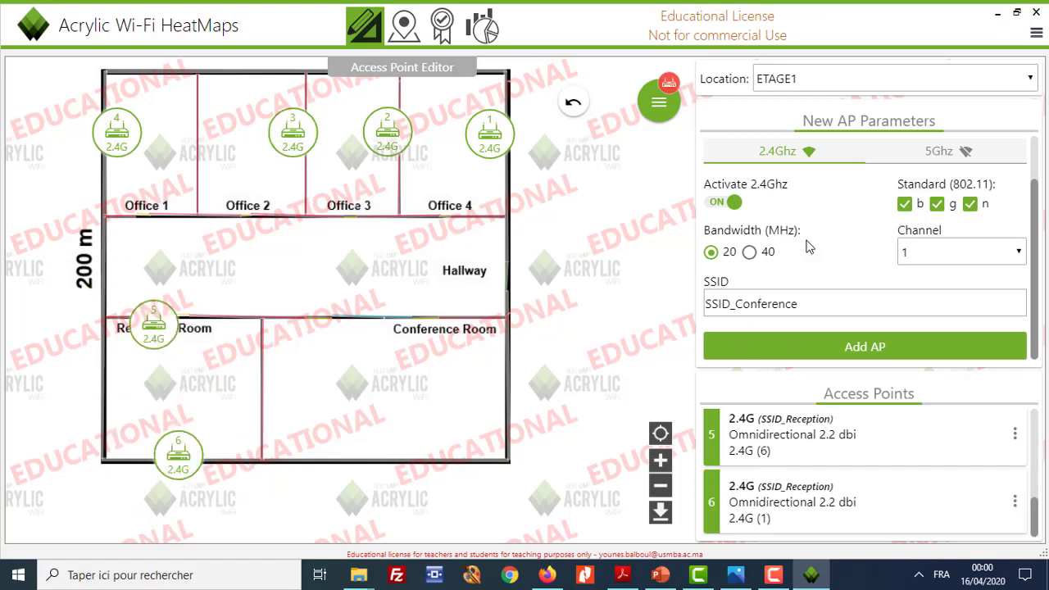
left_click(1018, 254)
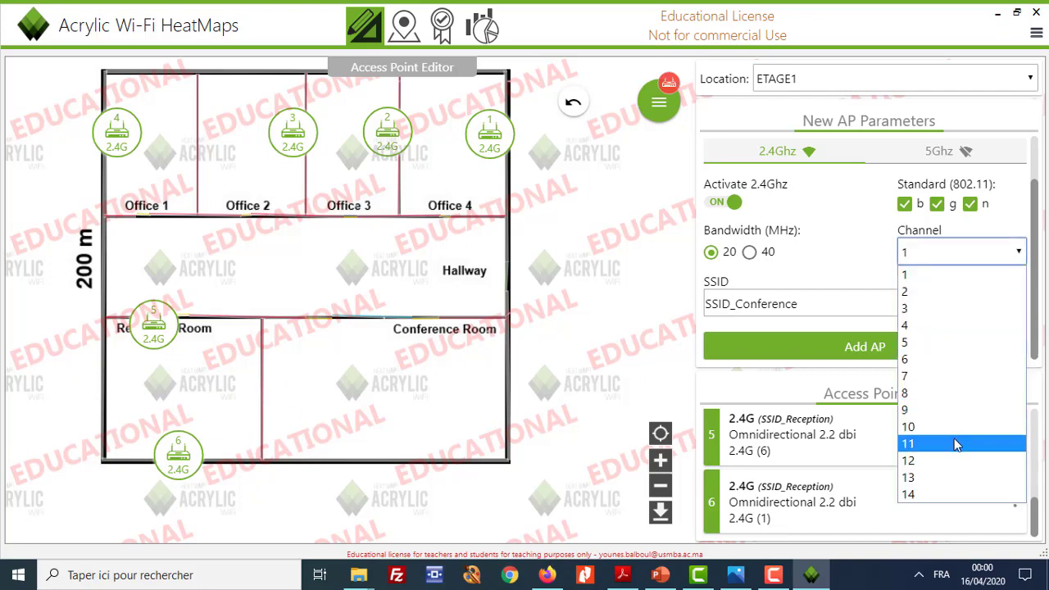
left_click(916, 444)
left_click(903, 352)
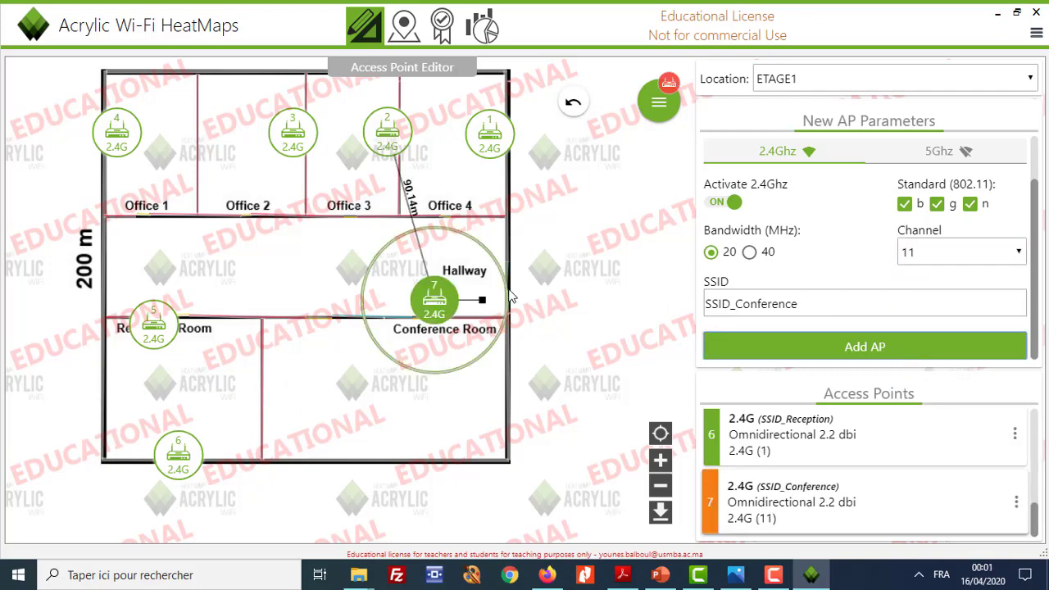
Place access point 7 on the wall between the Reception and Conference Rooms, about 59 m from access point 6, and compare their channels
left_click_drag(437, 303, 275, 394)
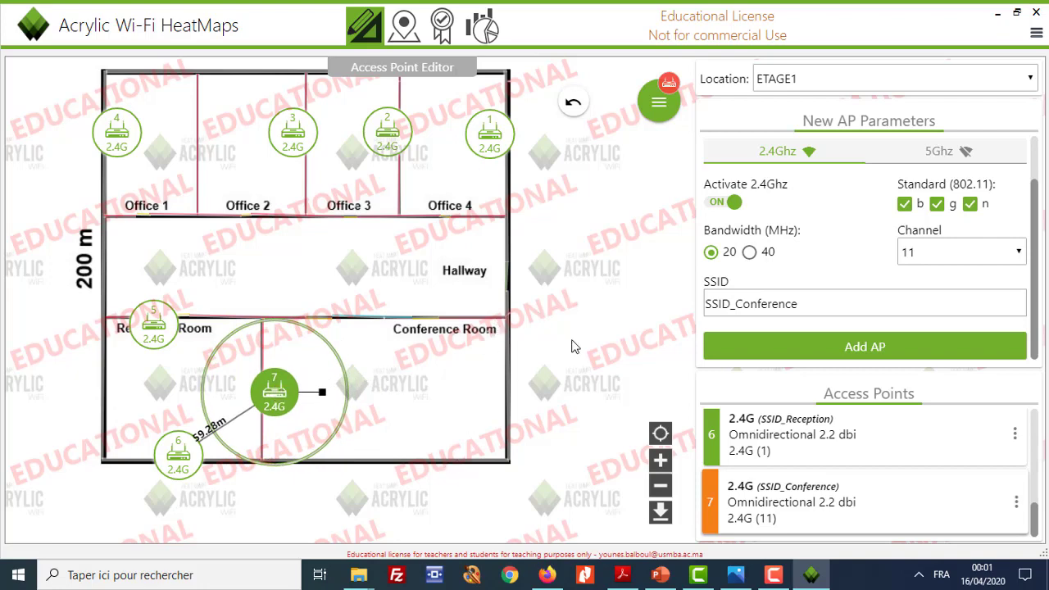
left_click(447, 380)
left_click(289, 394)
left_click(600, 388)
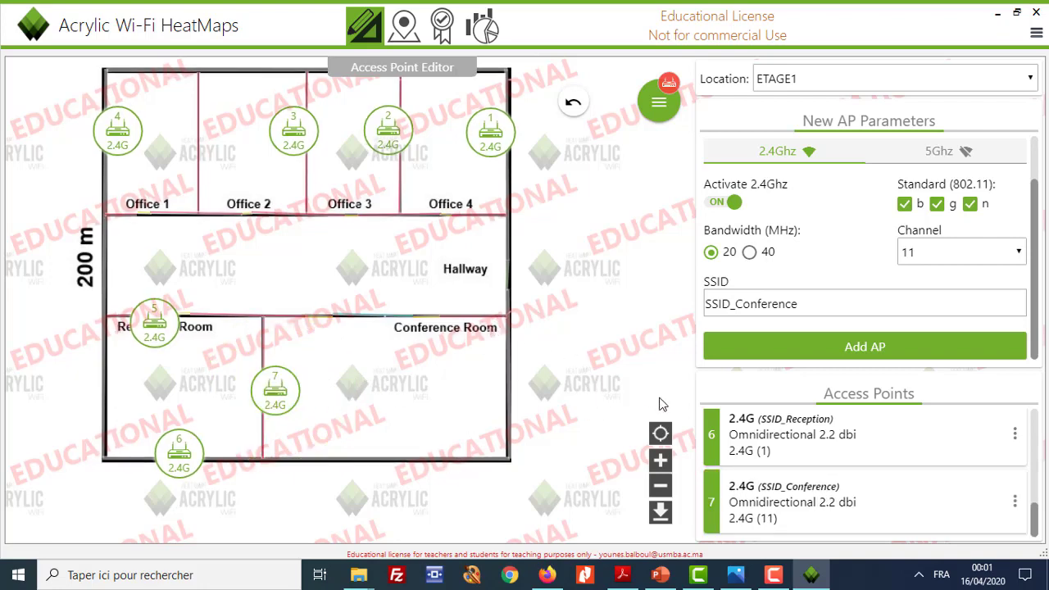
left_click(277, 393)
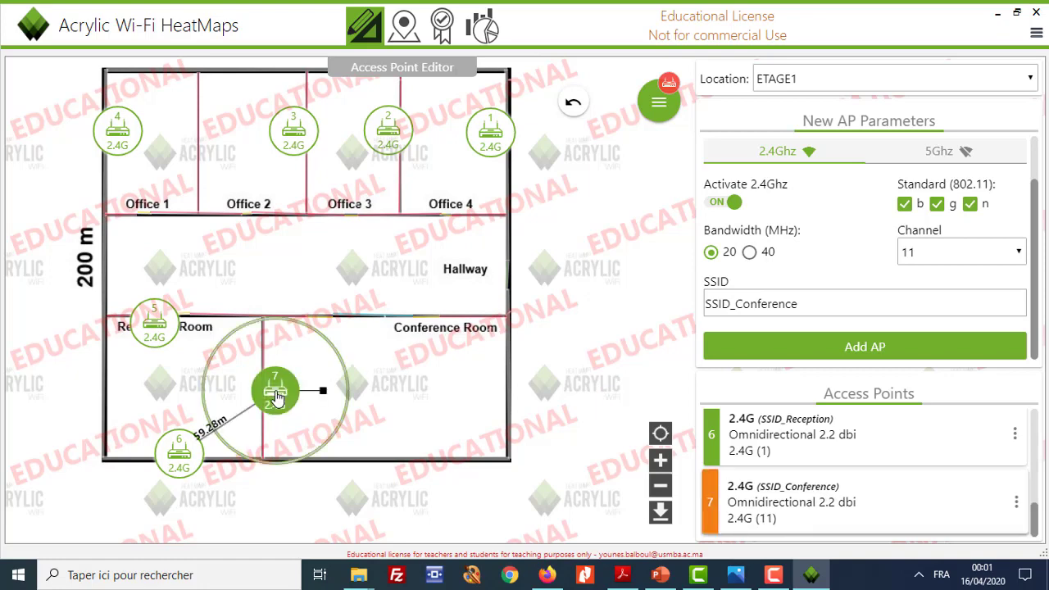
left_click(184, 456)
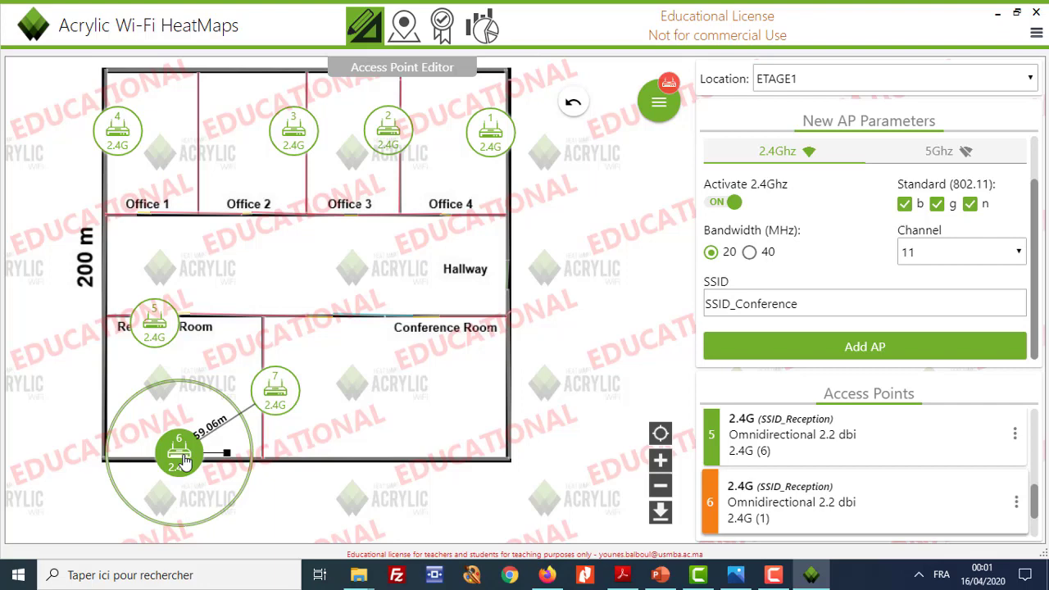
Compare the channels of access points 5, 1 and 7
left_click(153, 328)
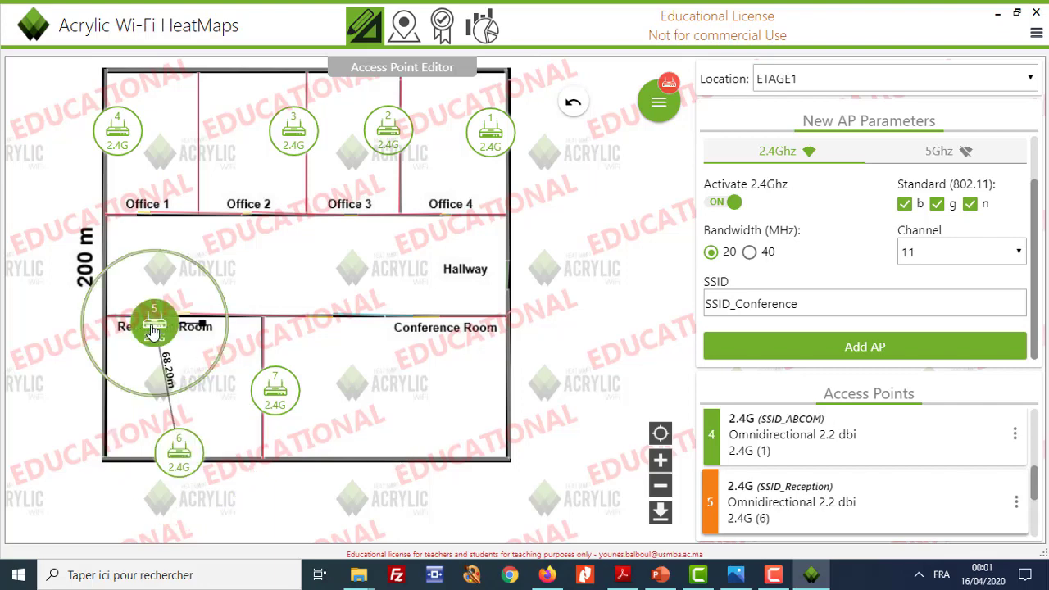
left_click(400, 460)
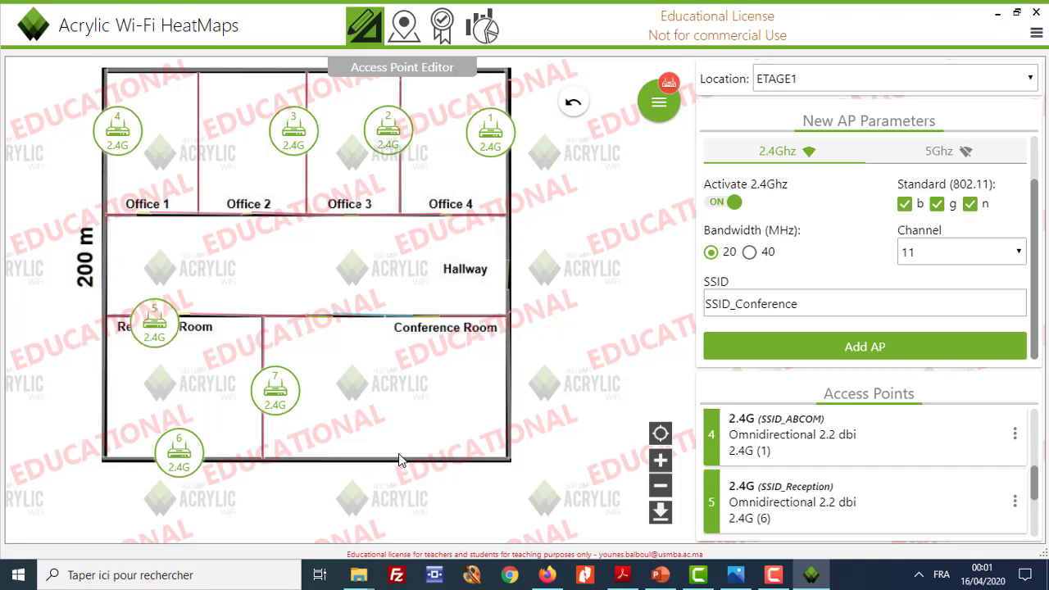
left_click(490, 133)
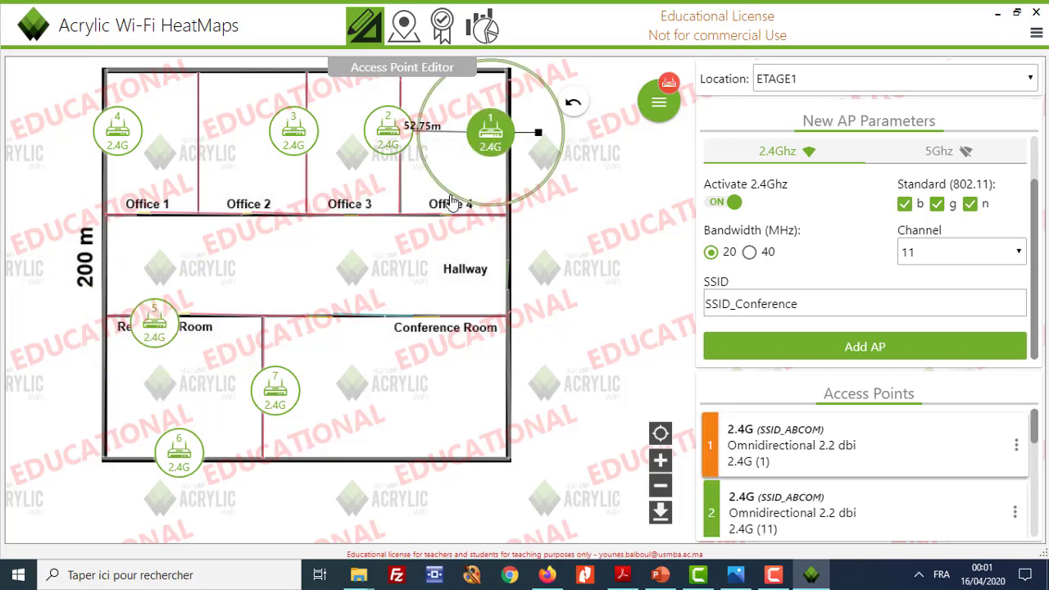
left_click(271, 402)
left_click(442, 434)
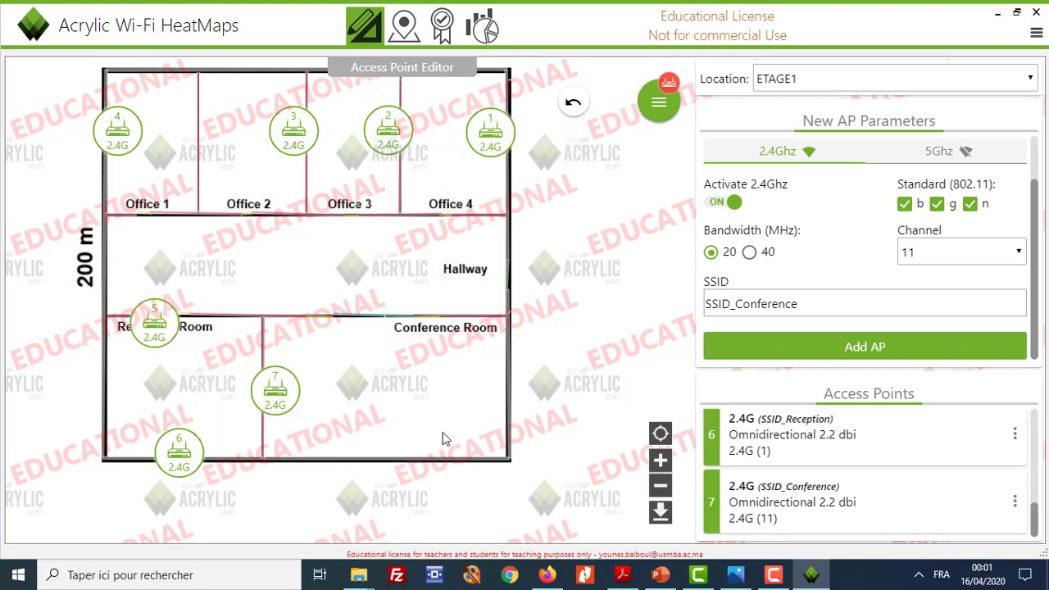
Add access point 8 with SSID_Conference on channel 11 and place it on the Conference Room's lower wall, about 62 m from access point 7
left_click(962, 261)
left_click(990, 246)
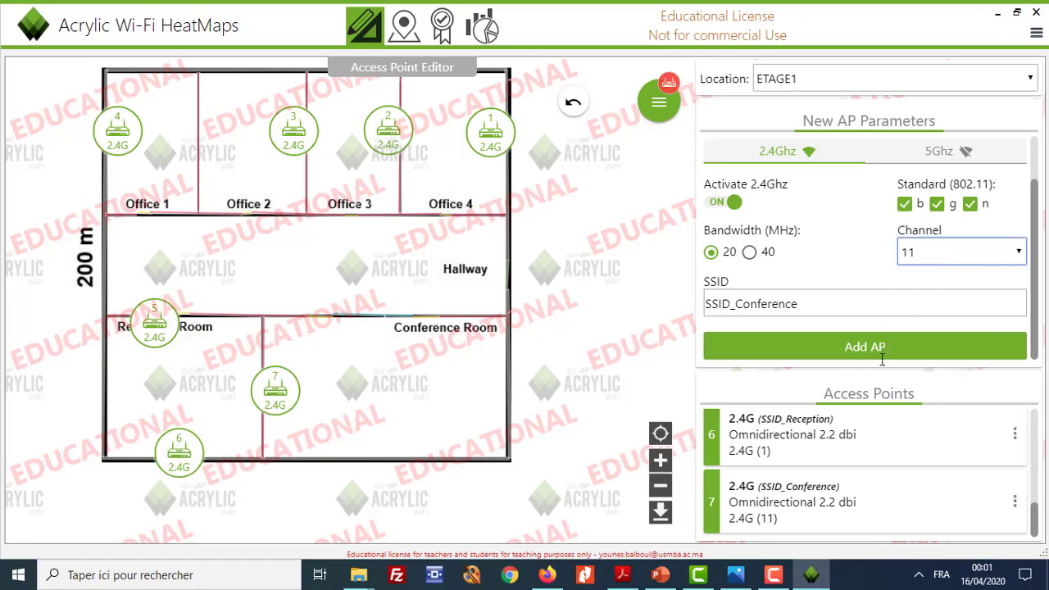
left_click(891, 334)
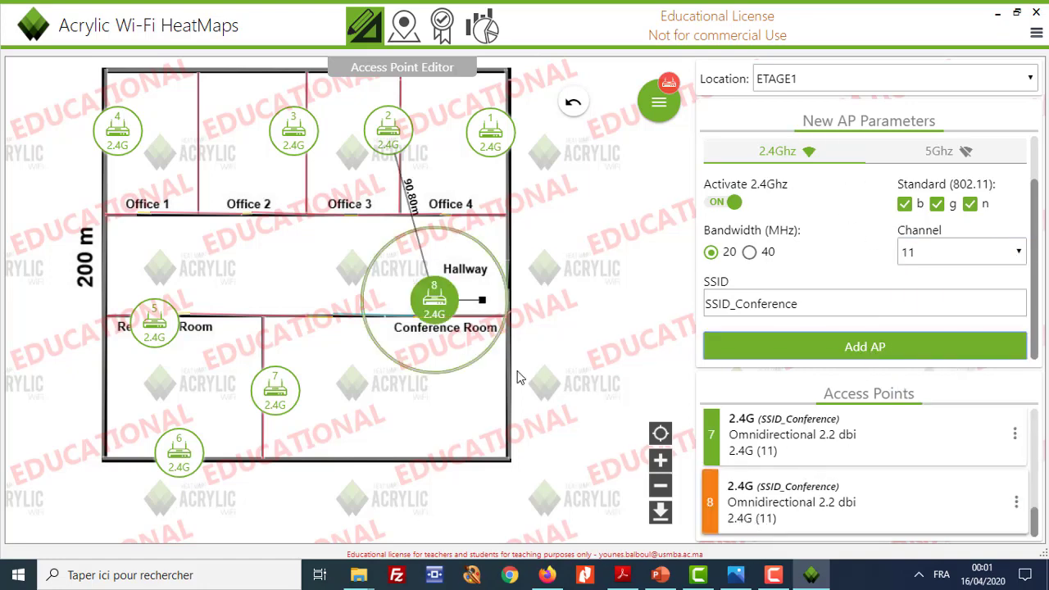
left_click_drag(445, 289, 392, 448)
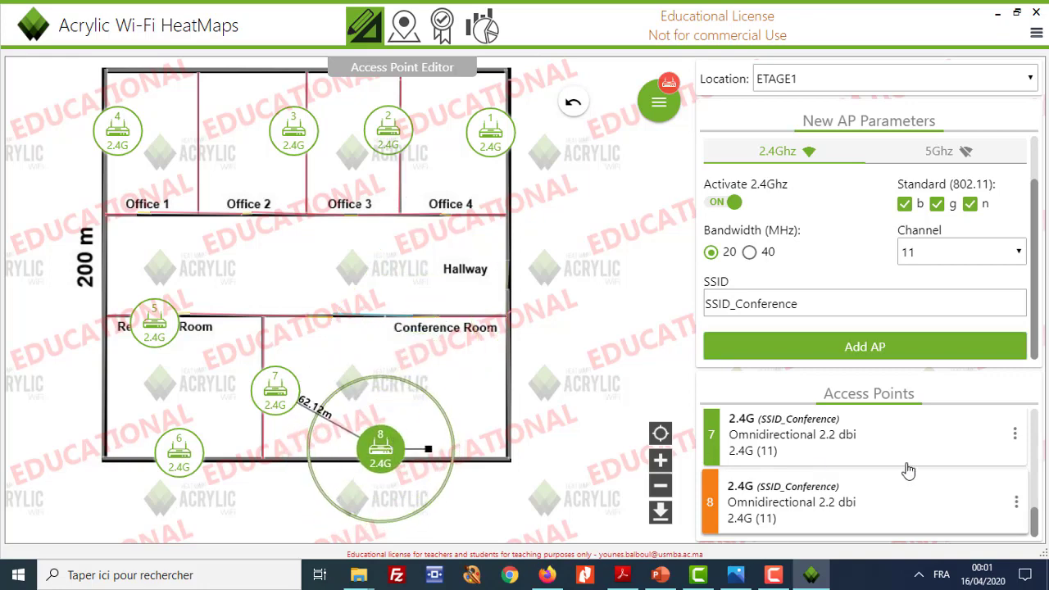
Set access point 8's power to 40 mW and its channel to 6, and save the parameters
left_click(1014, 501)
left_click(979, 501)
left_click_drag(658, 241, 587, 249)
type("40")
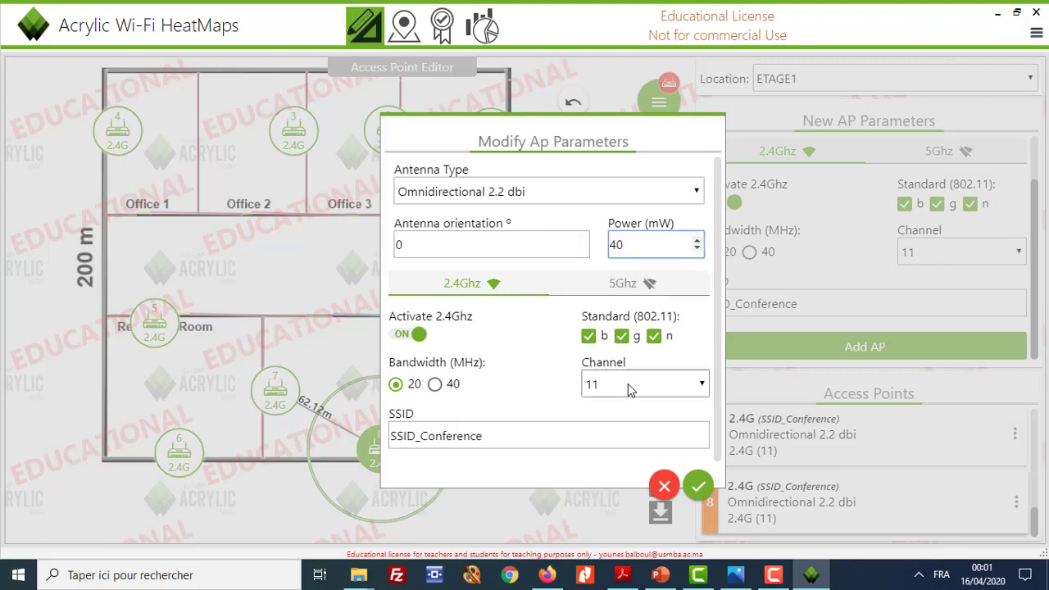
left_click(628, 384)
left_click(610, 226)
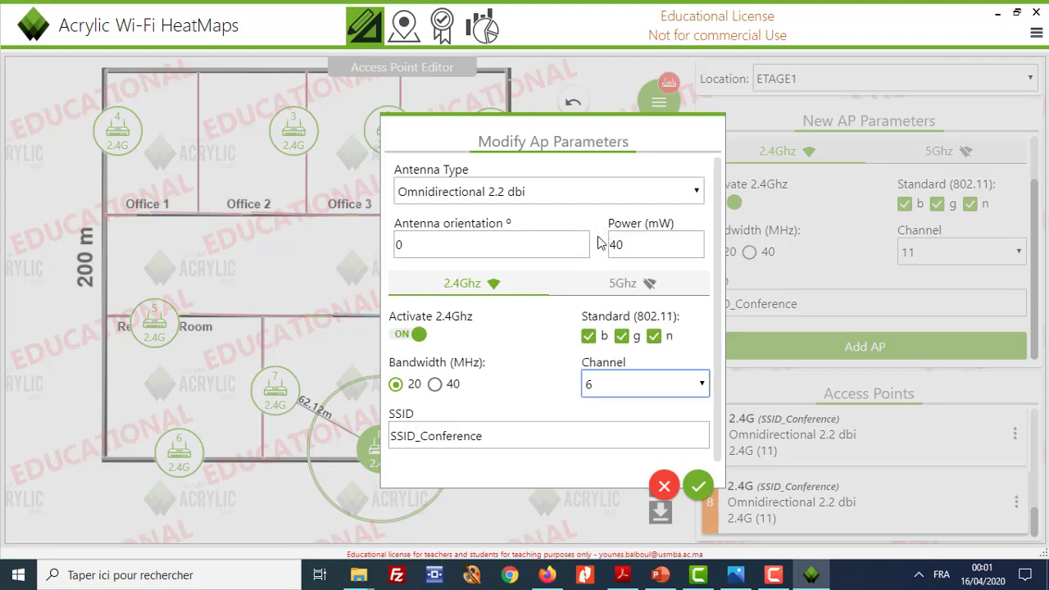
left_click(696, 488)
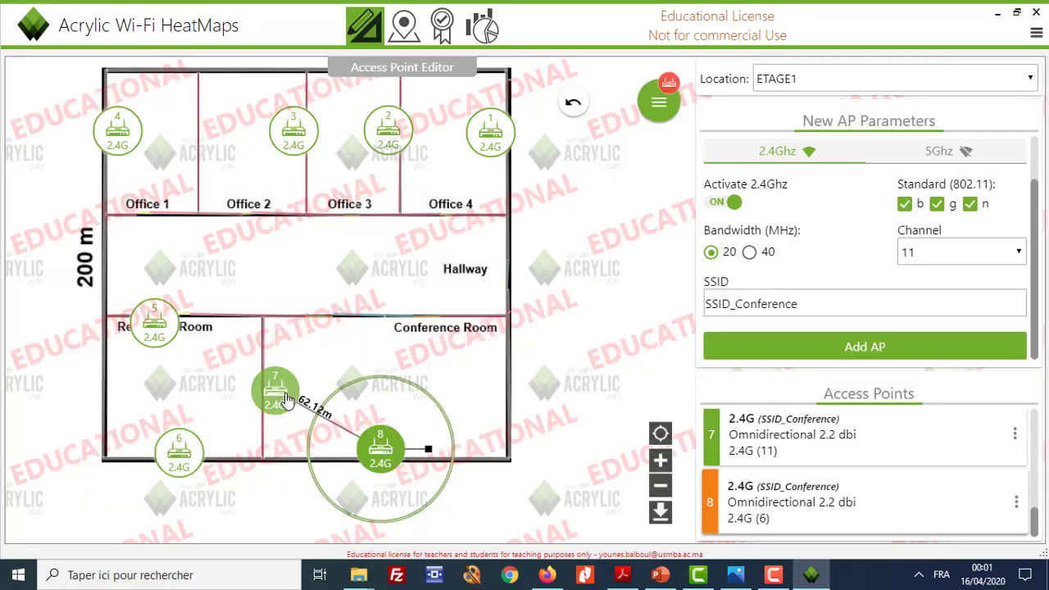
Review the power and channel parameters of access point 6 in the Reception Room and save them
scroll(966, 435, "up", 1)
left_click(1016, 438)
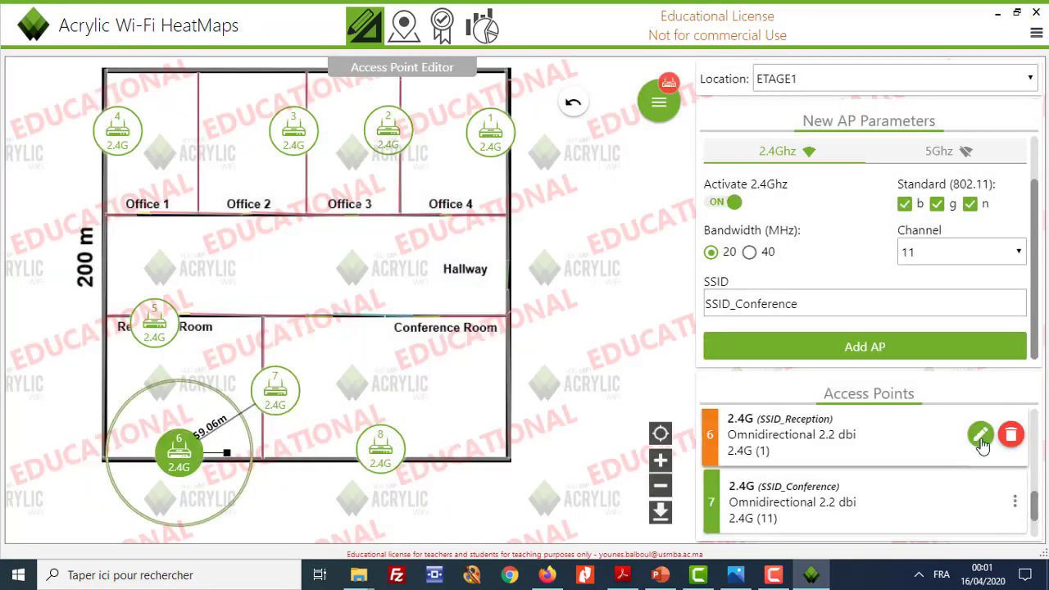
left_click(979, 436)
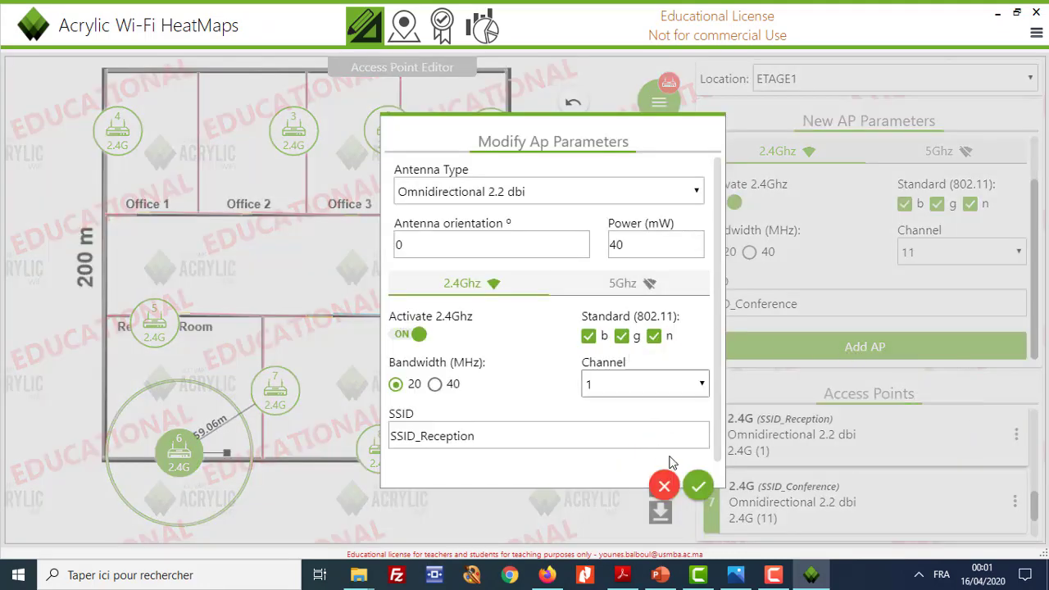
left_click(695, 486)
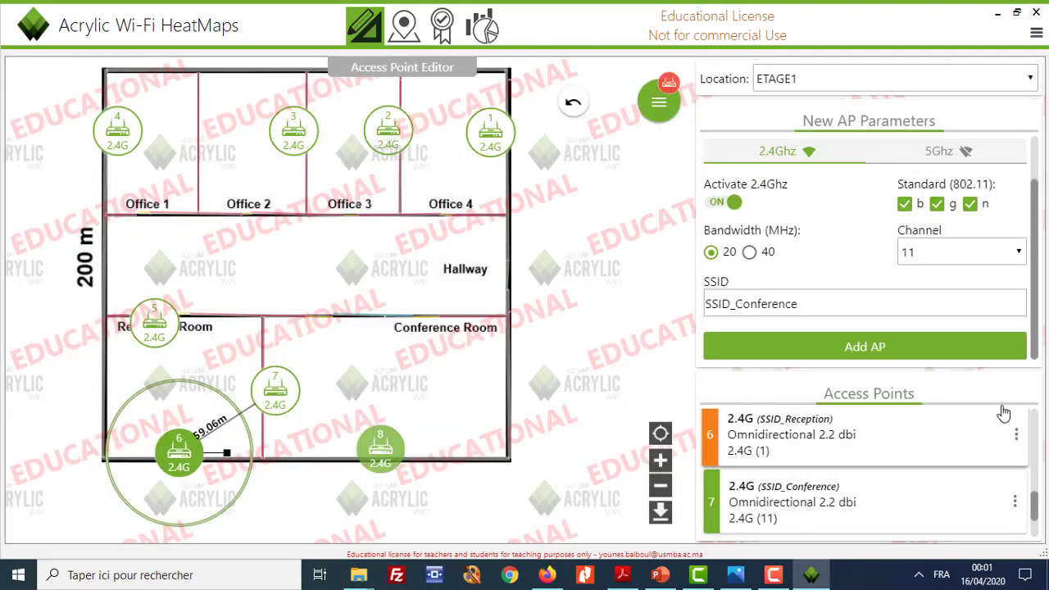
Add an SSID_Conference access point on the Conference Room's outer right wall, about 69 m from access point 8, and compare the conference channels
left_click(957, 346)
left_click_drag(439, 301, 509, 381)
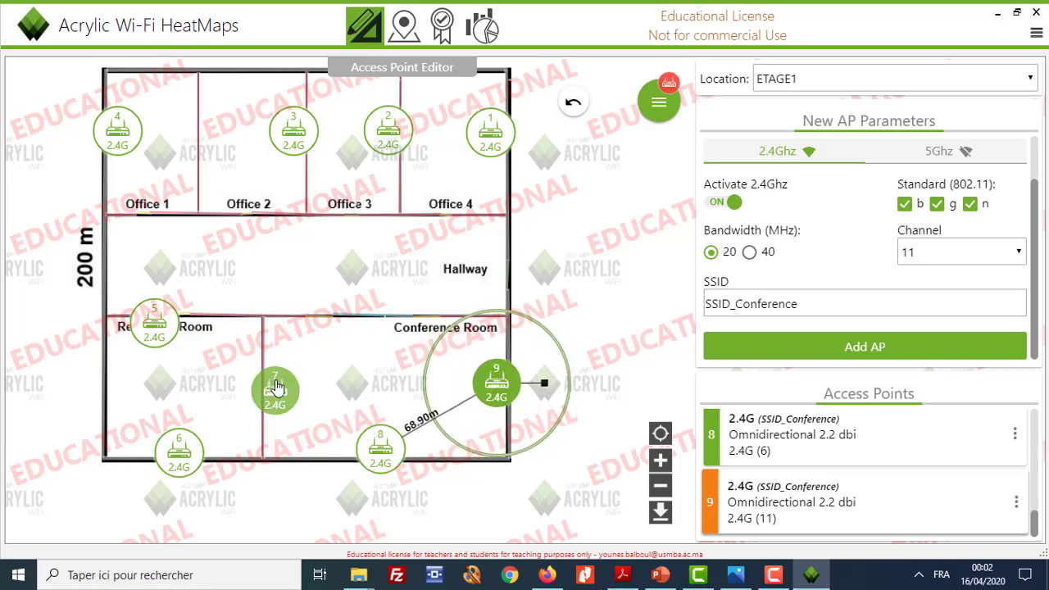
left_click(277, 387)
left_click(498, 383)
left_click(377, 448)
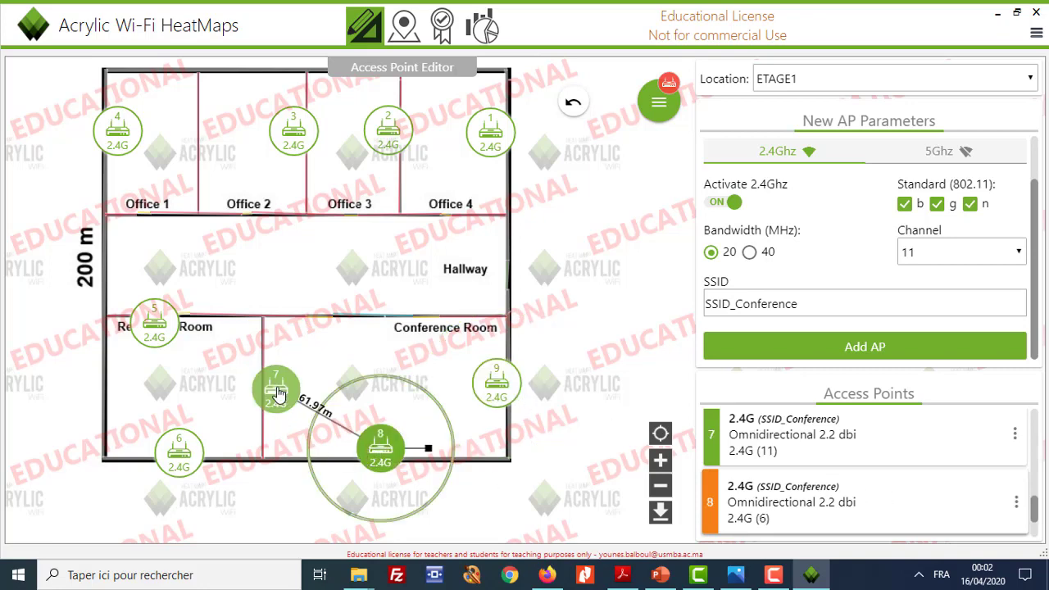
left_click(276, 386)
left_click(499, 385)
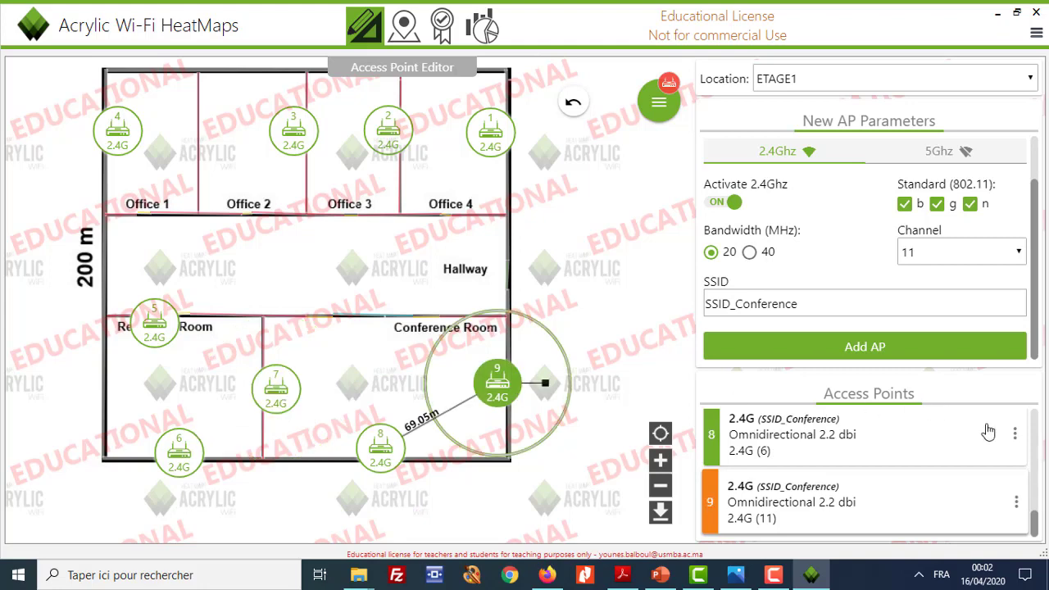
left_click(1010, 257)
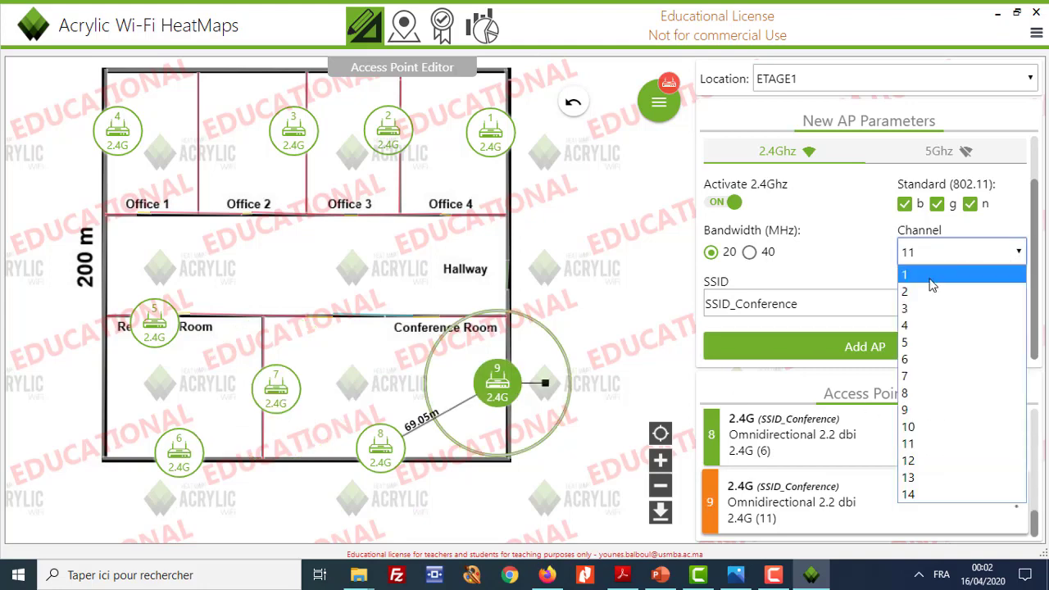
left_click(627, 370)
left_click(970, 503)
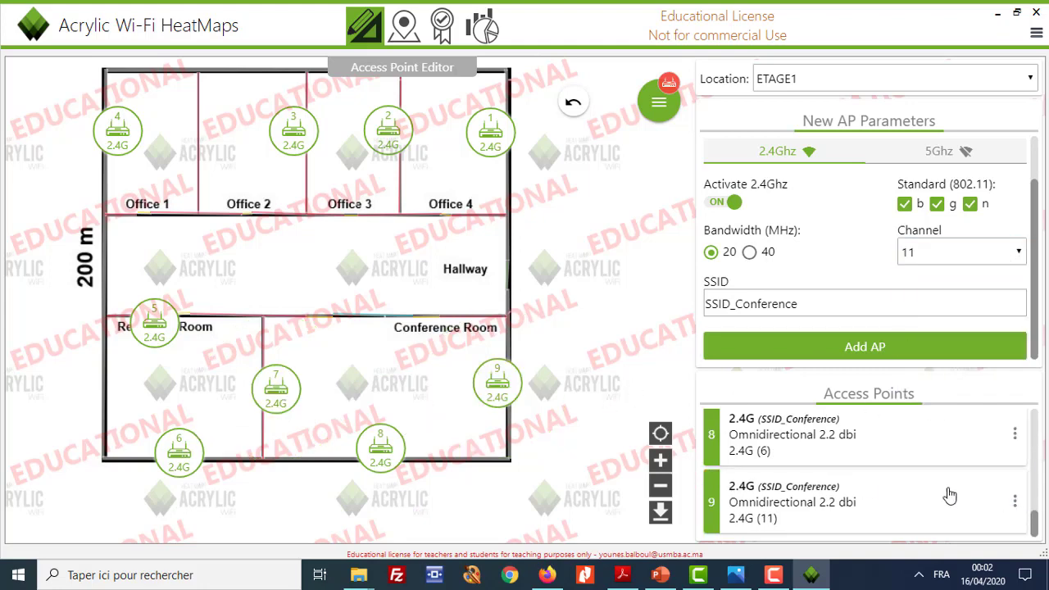
Set access point 9's power to 40 mW and its channel to 1, and save the parameters
left_click(494, 385)
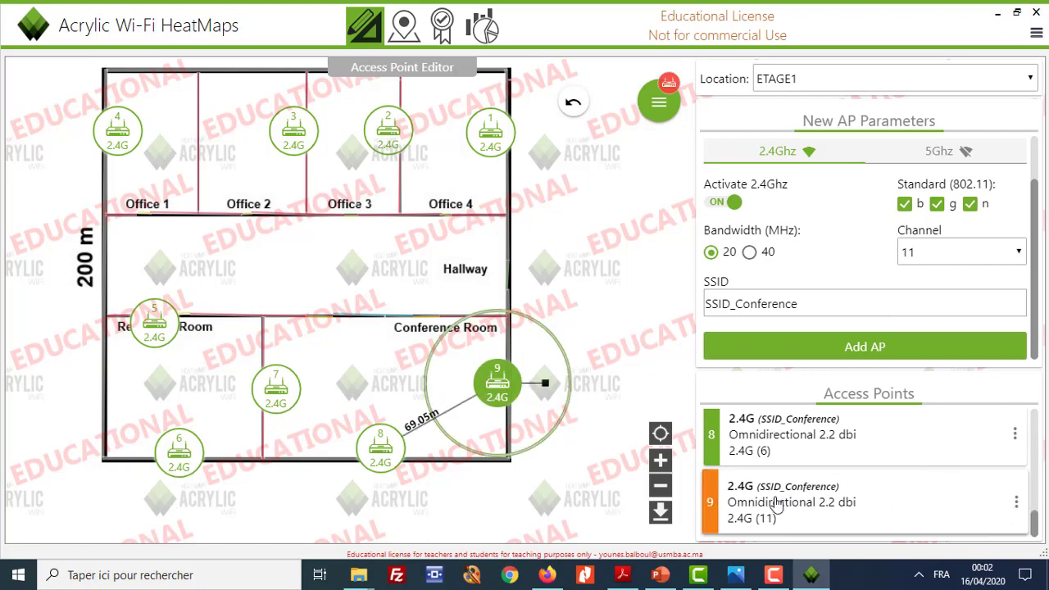
left_click(1016, 503)
left_click(979, 500)
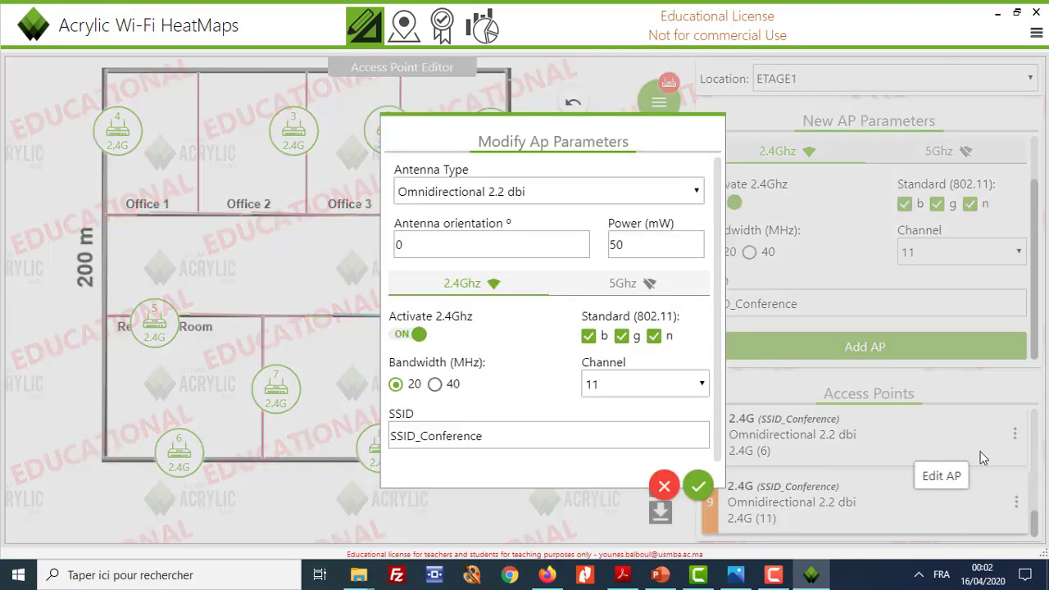
left_click_drag(623, 252, 599, 262)
type("40")
left_click(701, 384)
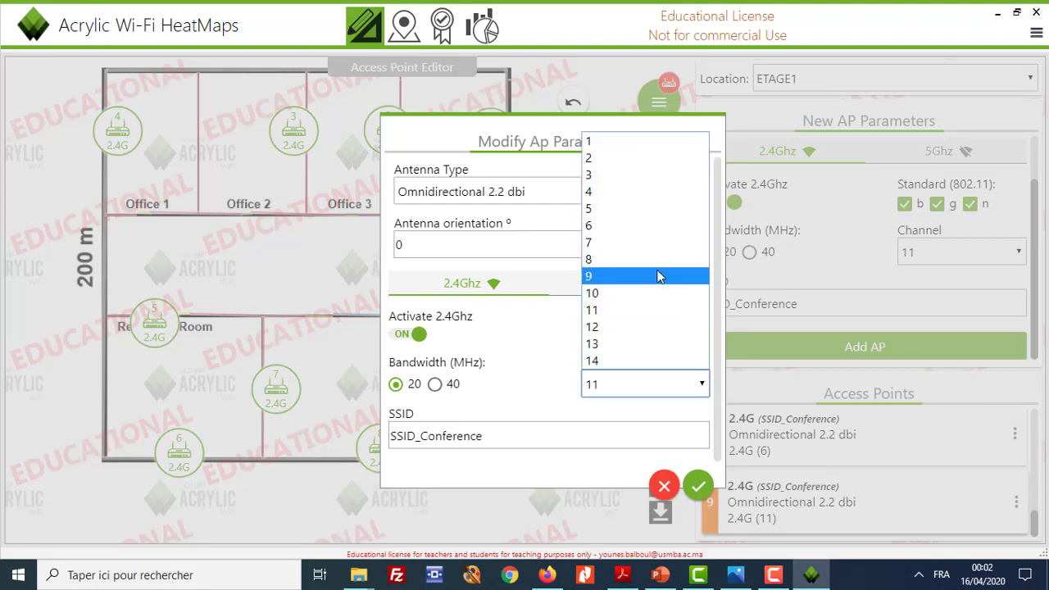
left_click(611, 141)
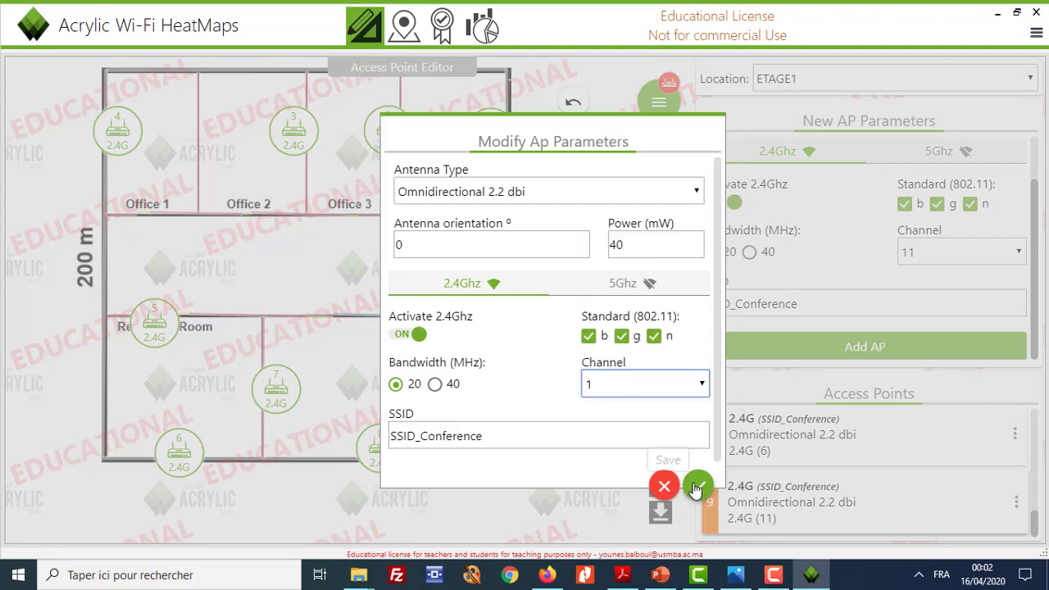
left_click(697, 487)
left_click(440, 444)
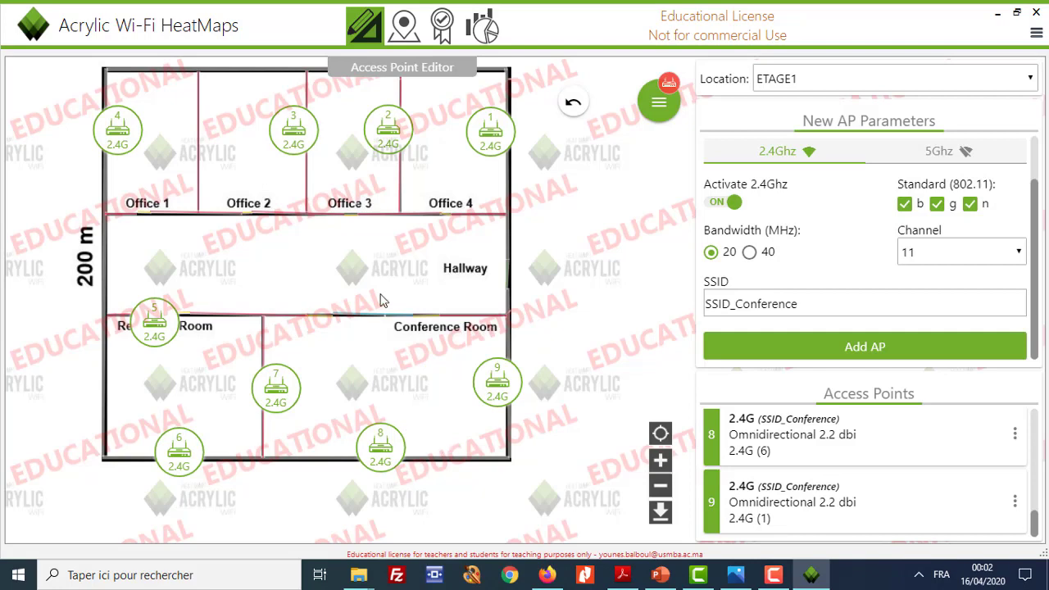
View the 2.4 GHz signal level heatmap, and examine the Signal-to-Interference Ratio across the floor plan
left_click(659, 114)
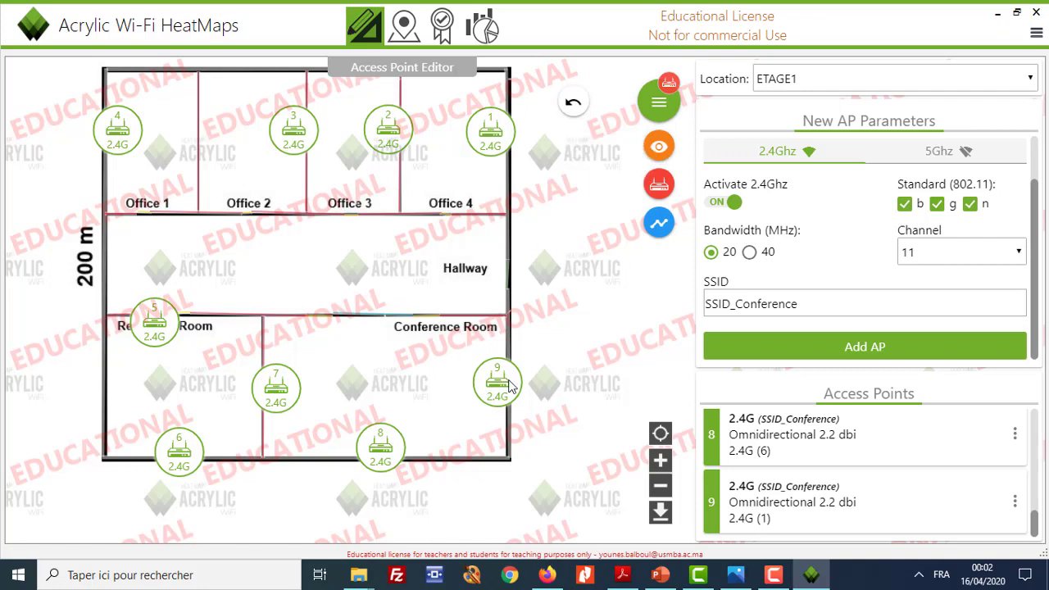
left_click(660, 148)
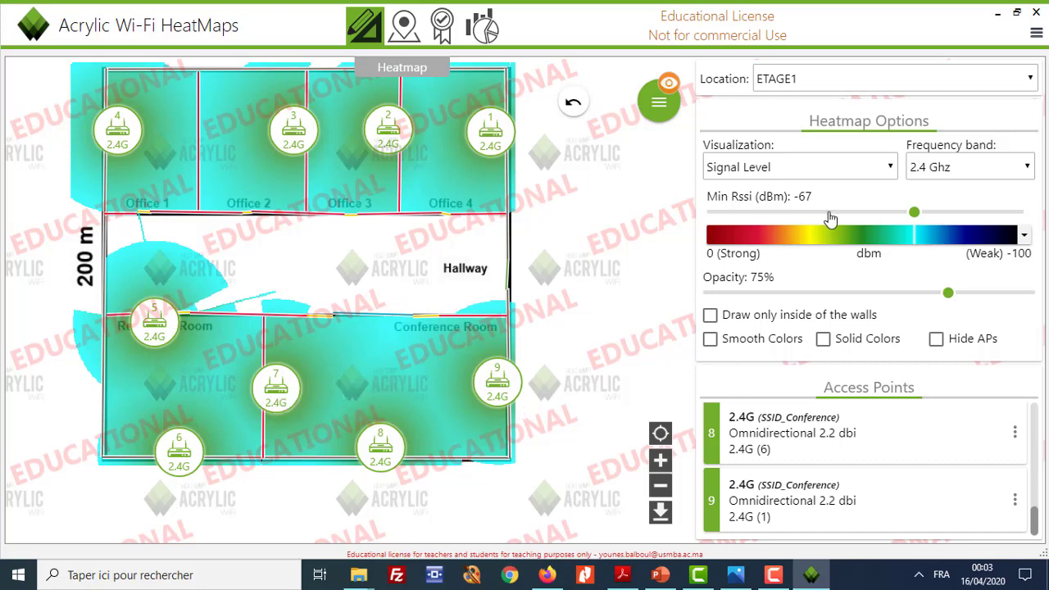
left_click(852, 170)
left_click(817, 258)
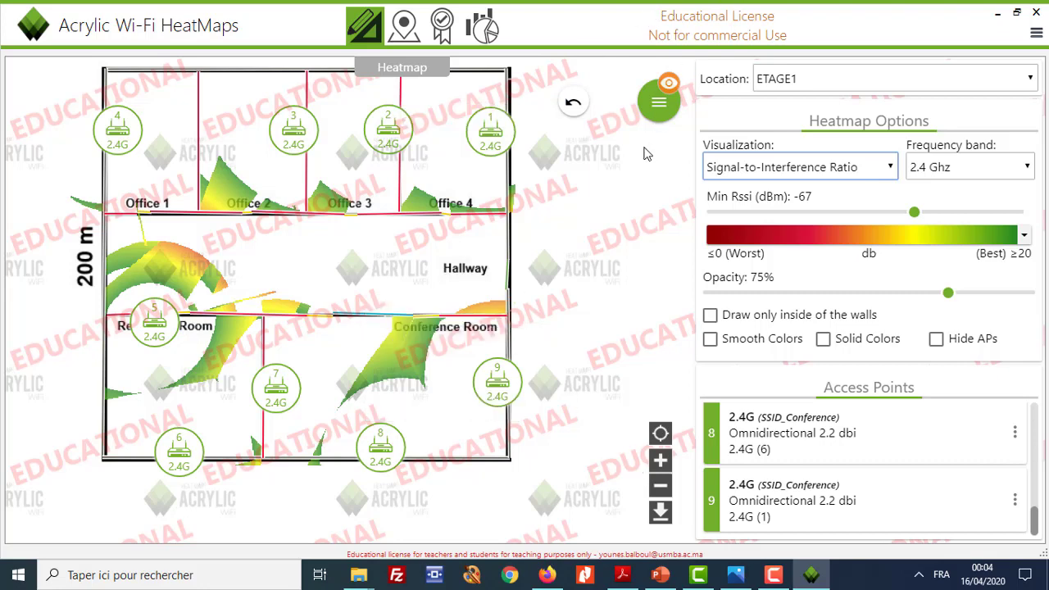
left_click(658, 102)
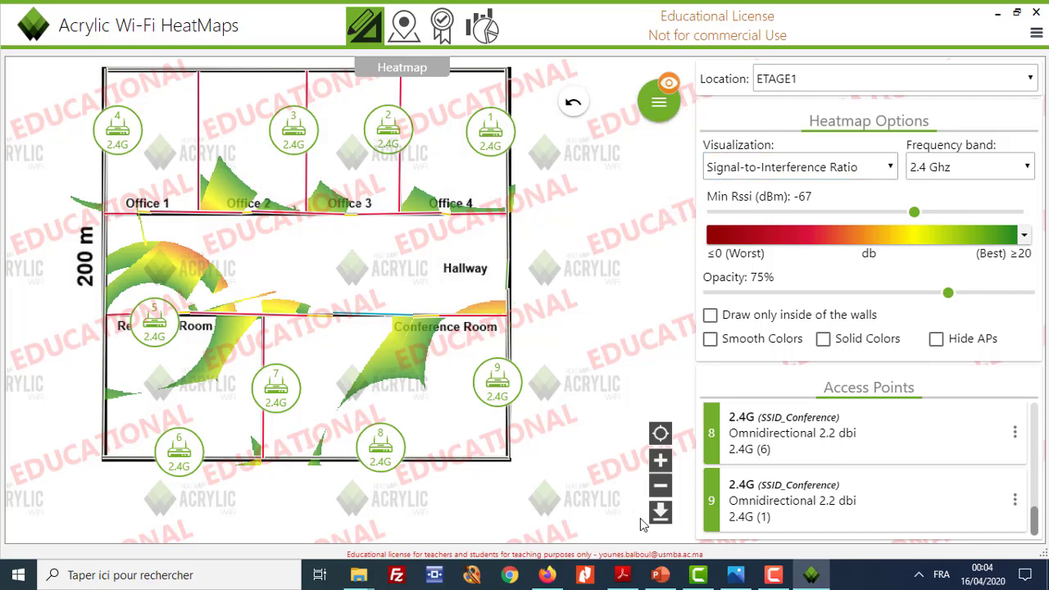
Examine the Ap Coverage heatmap of the floor, and switch the visualization to Channel Coverage
left_click(890, 168)
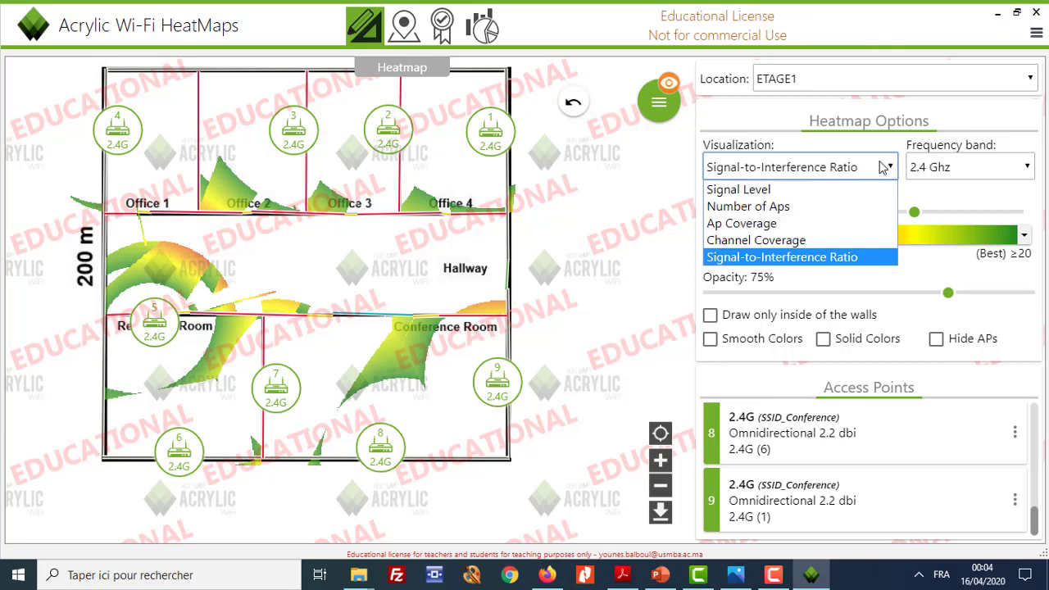
left_click(741, 224)
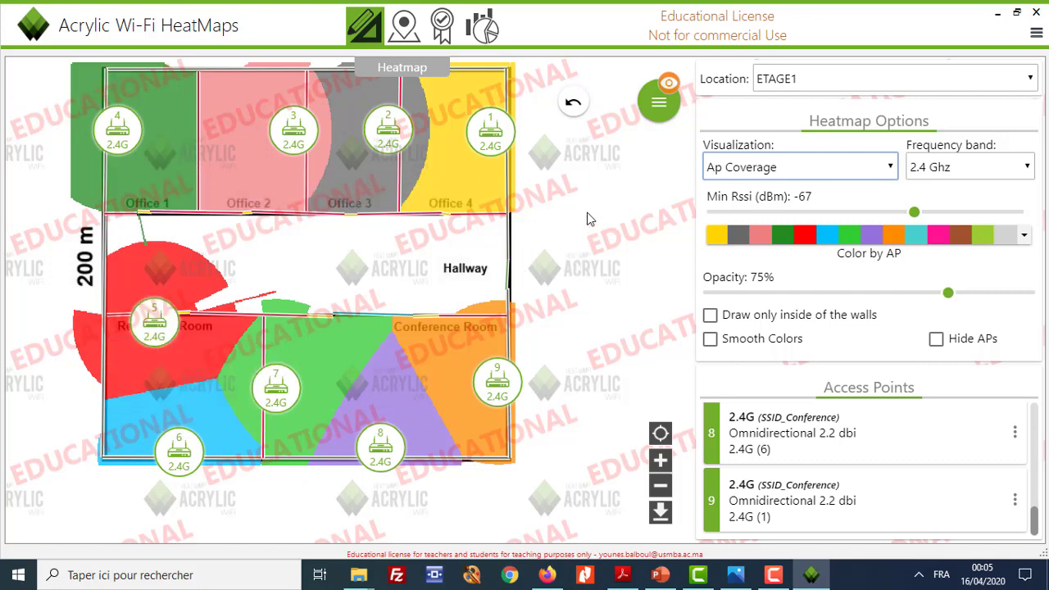
left_click(647, 109)
left_click(653, 110)
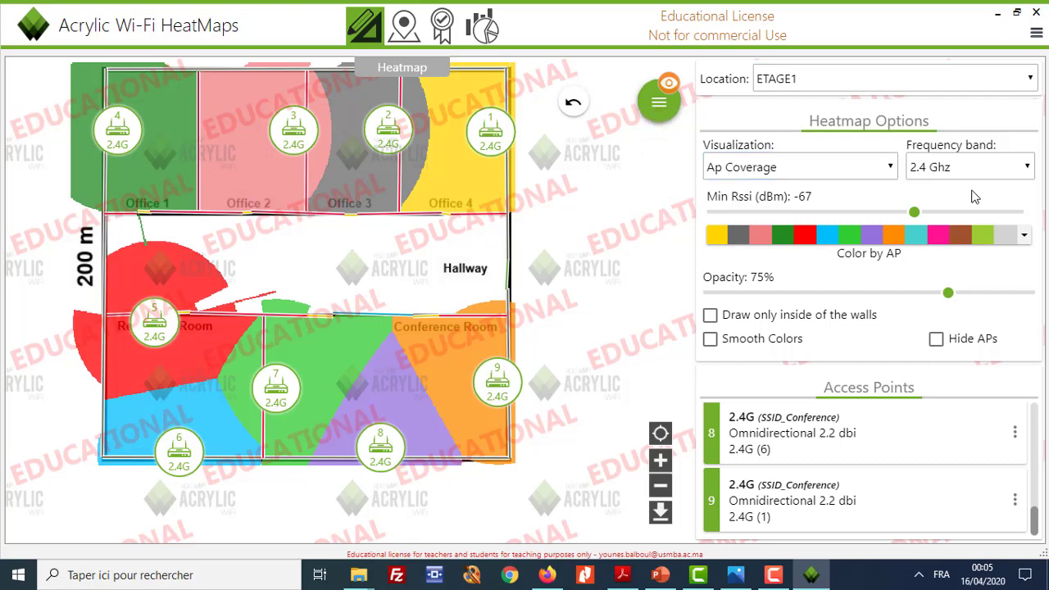
left_click(886, 172)
left_click(766, 242)
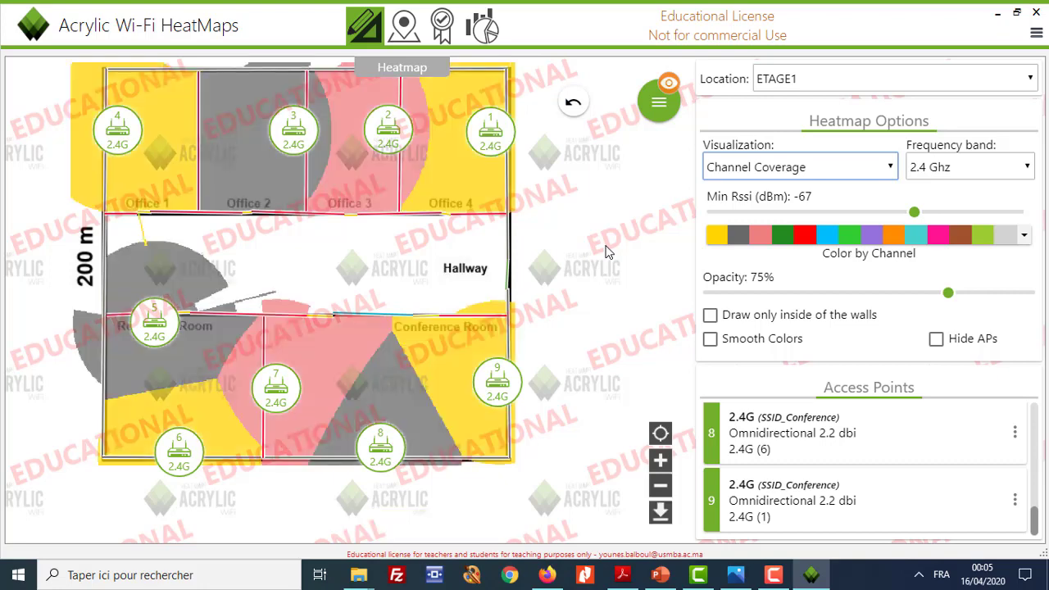
Return the heatmap visualization to Signal Level, and open the Wall Editor to inspect the walls between the rooms and the hallway
mouse_move(483, 185)
left_click(888, 167)
left_click(819, 182)
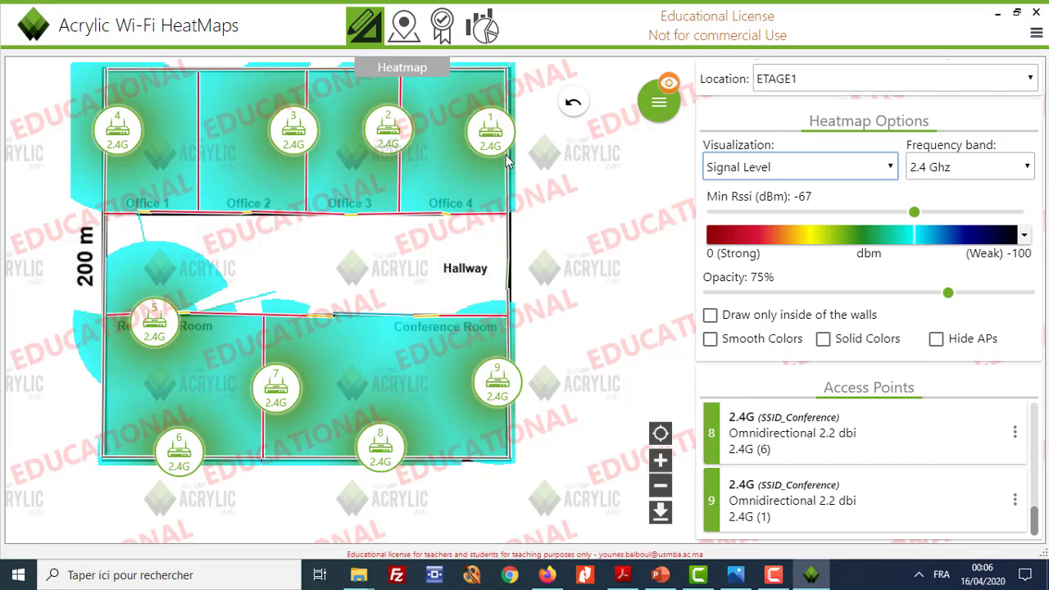
left_click(656, 112)
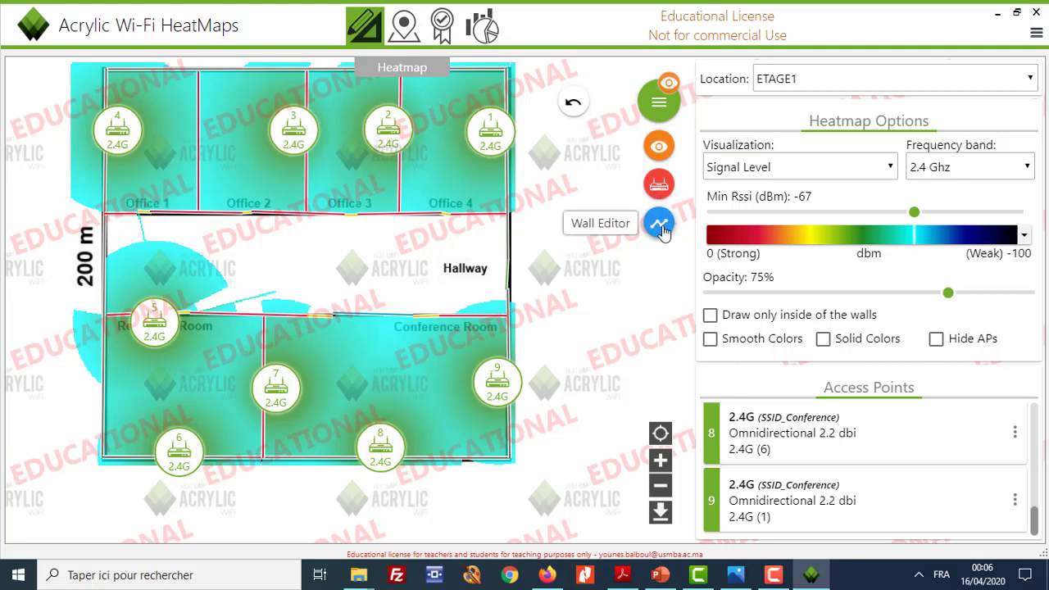
left_click(660, 225)
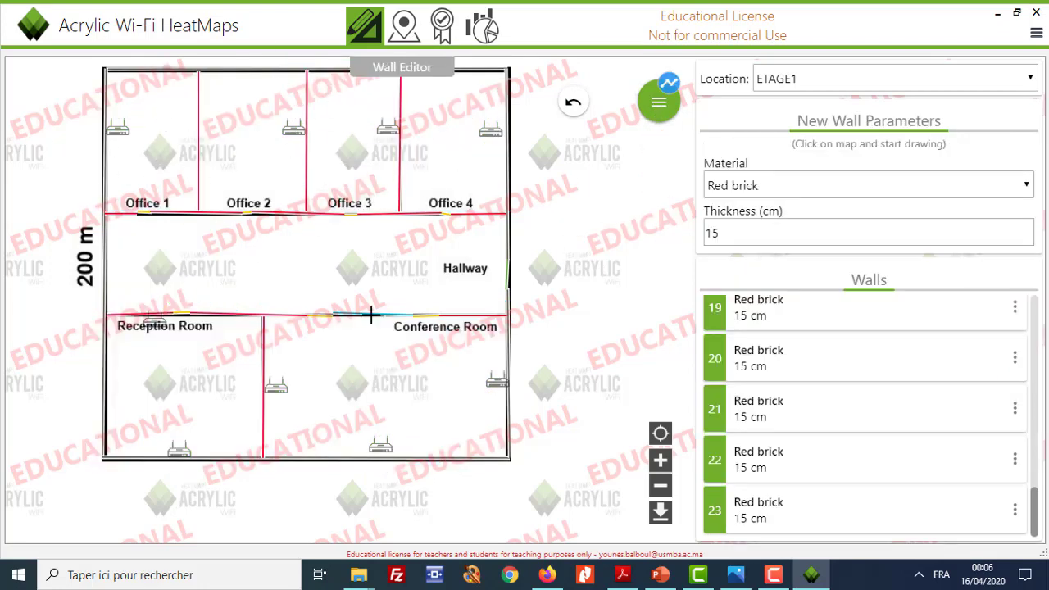
left_click(661, 105)
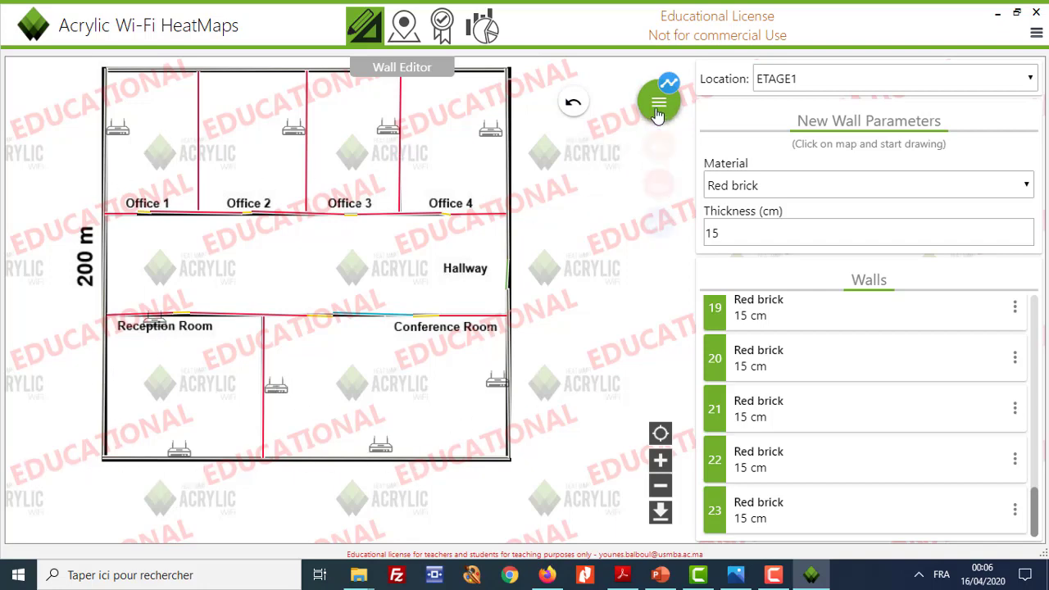
Switch from the wall view to the Access Point Editor, and review the 2.4 GHz access points placed on the floor plan
left_click(658, 187)
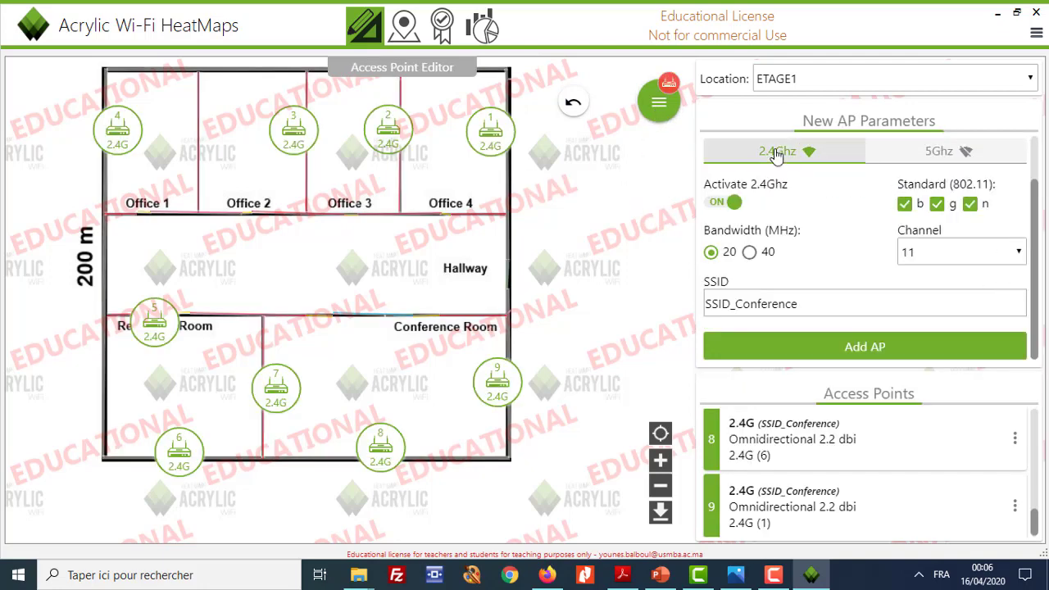
left_click(653, 117)
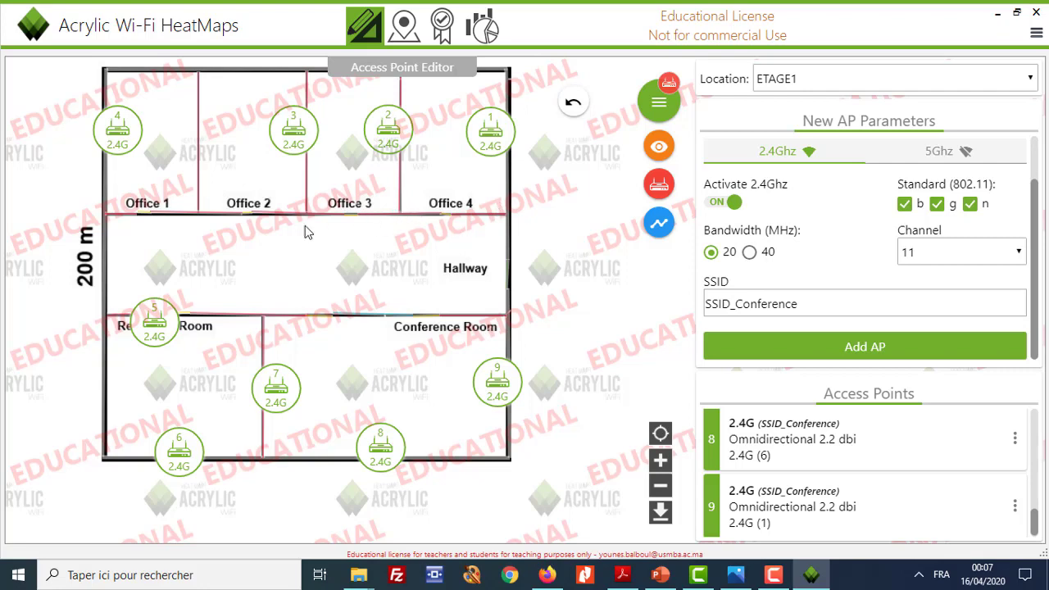
Examine the passive and active plot types offered in the site survey view, comparing that view with the planning view
left_click(406, 30)
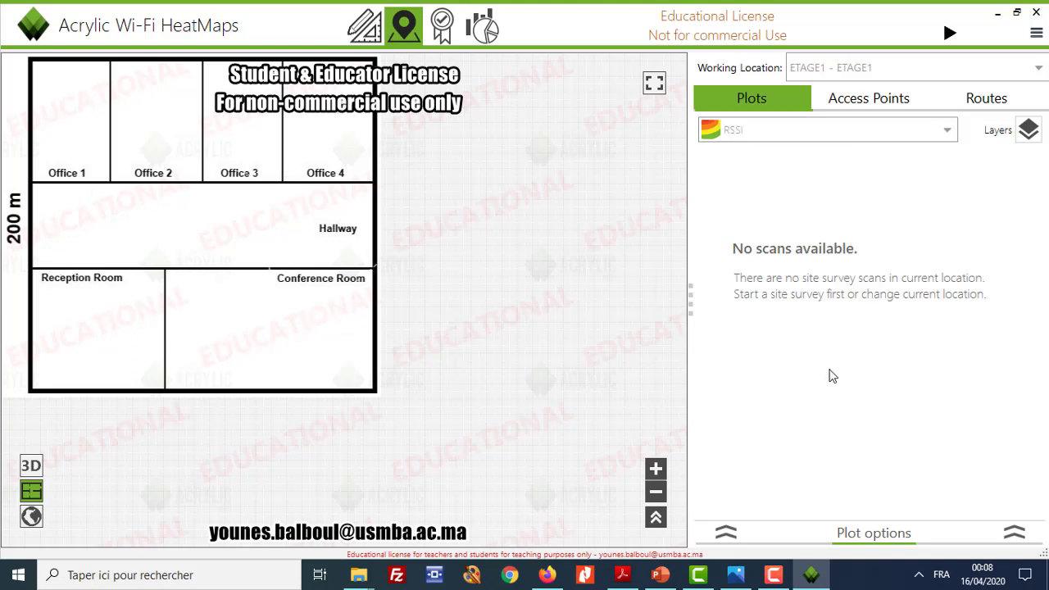
left_click(947, 133)
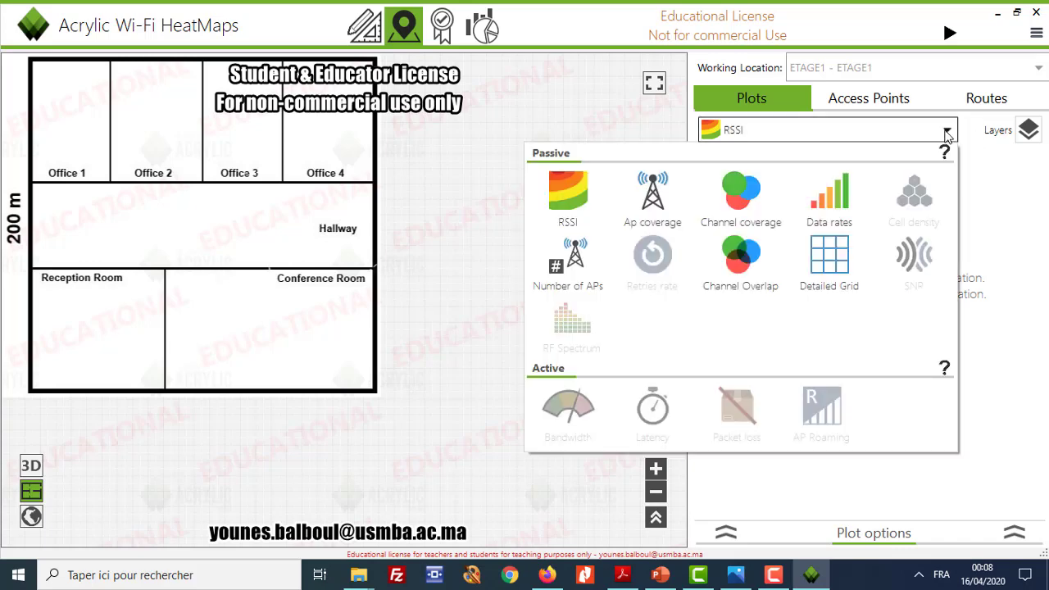
left_click(463, 295)
left_click(364, 26)
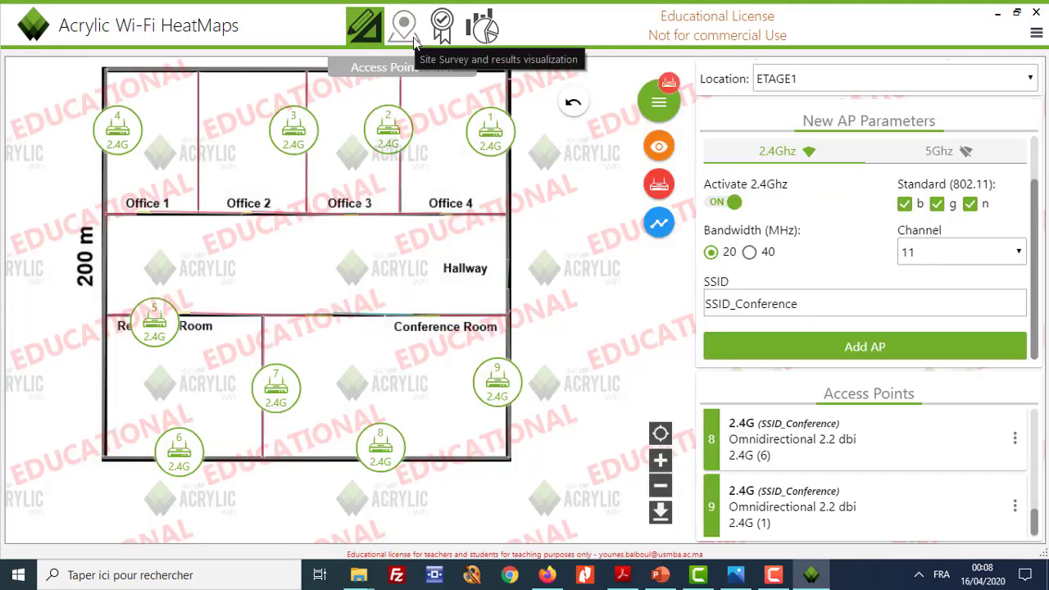
left_click(410, 26)
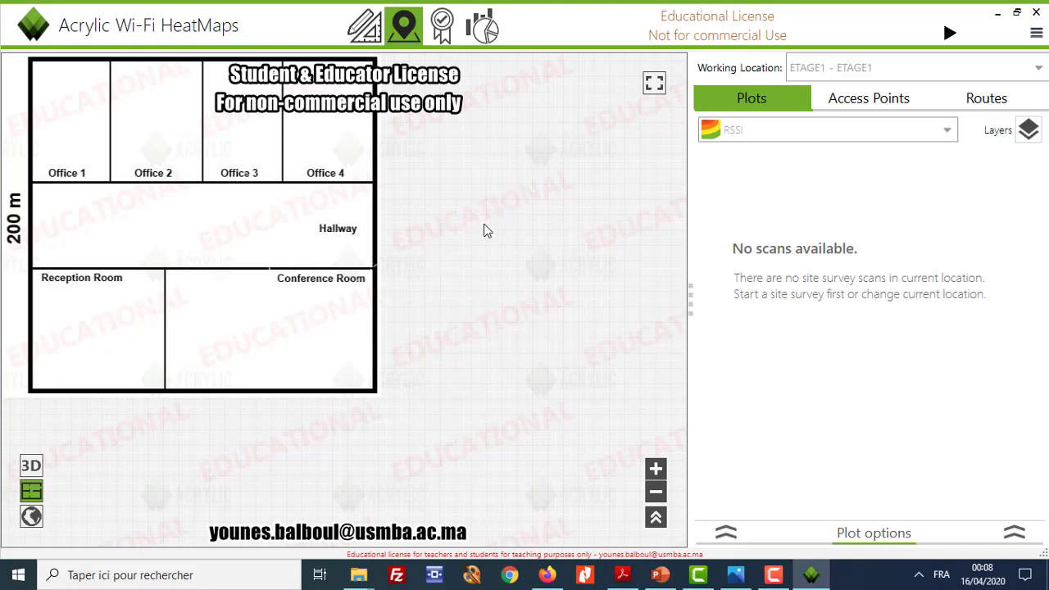
Inspect the Wi-Fi quality assessment controls and the report generation options, and return to the planning view
left_click(439, 41)
left_click(403, 27)
left_click(446, 26)
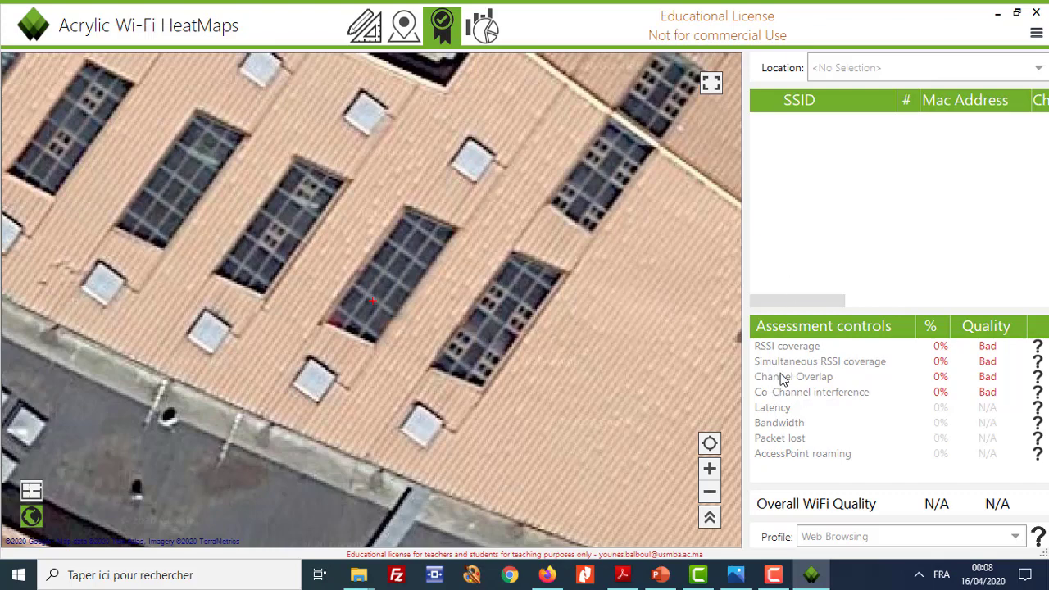
left_click(481, 26)
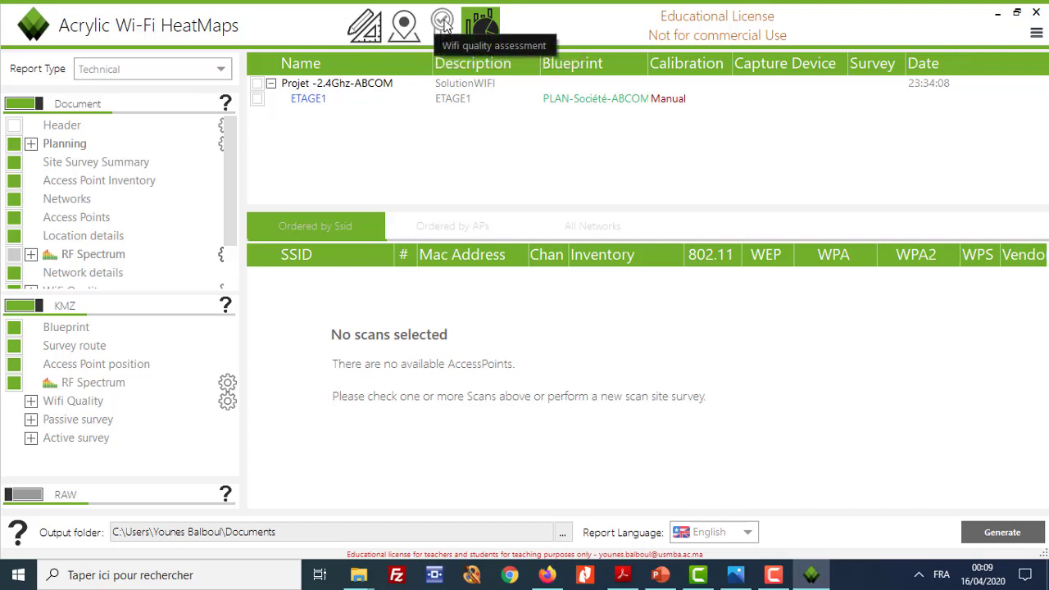
left_click(365, 26)
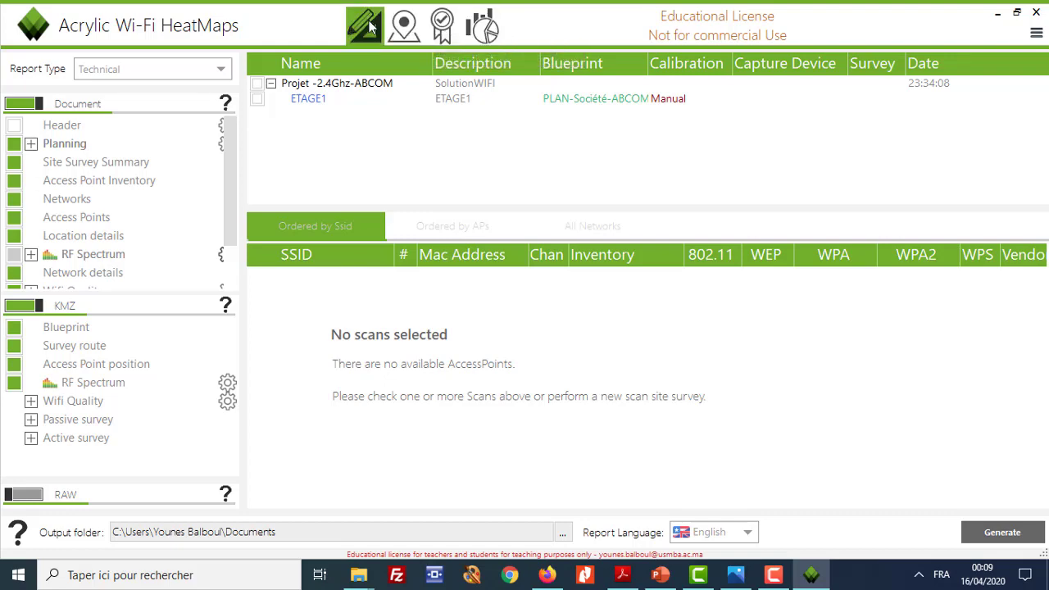